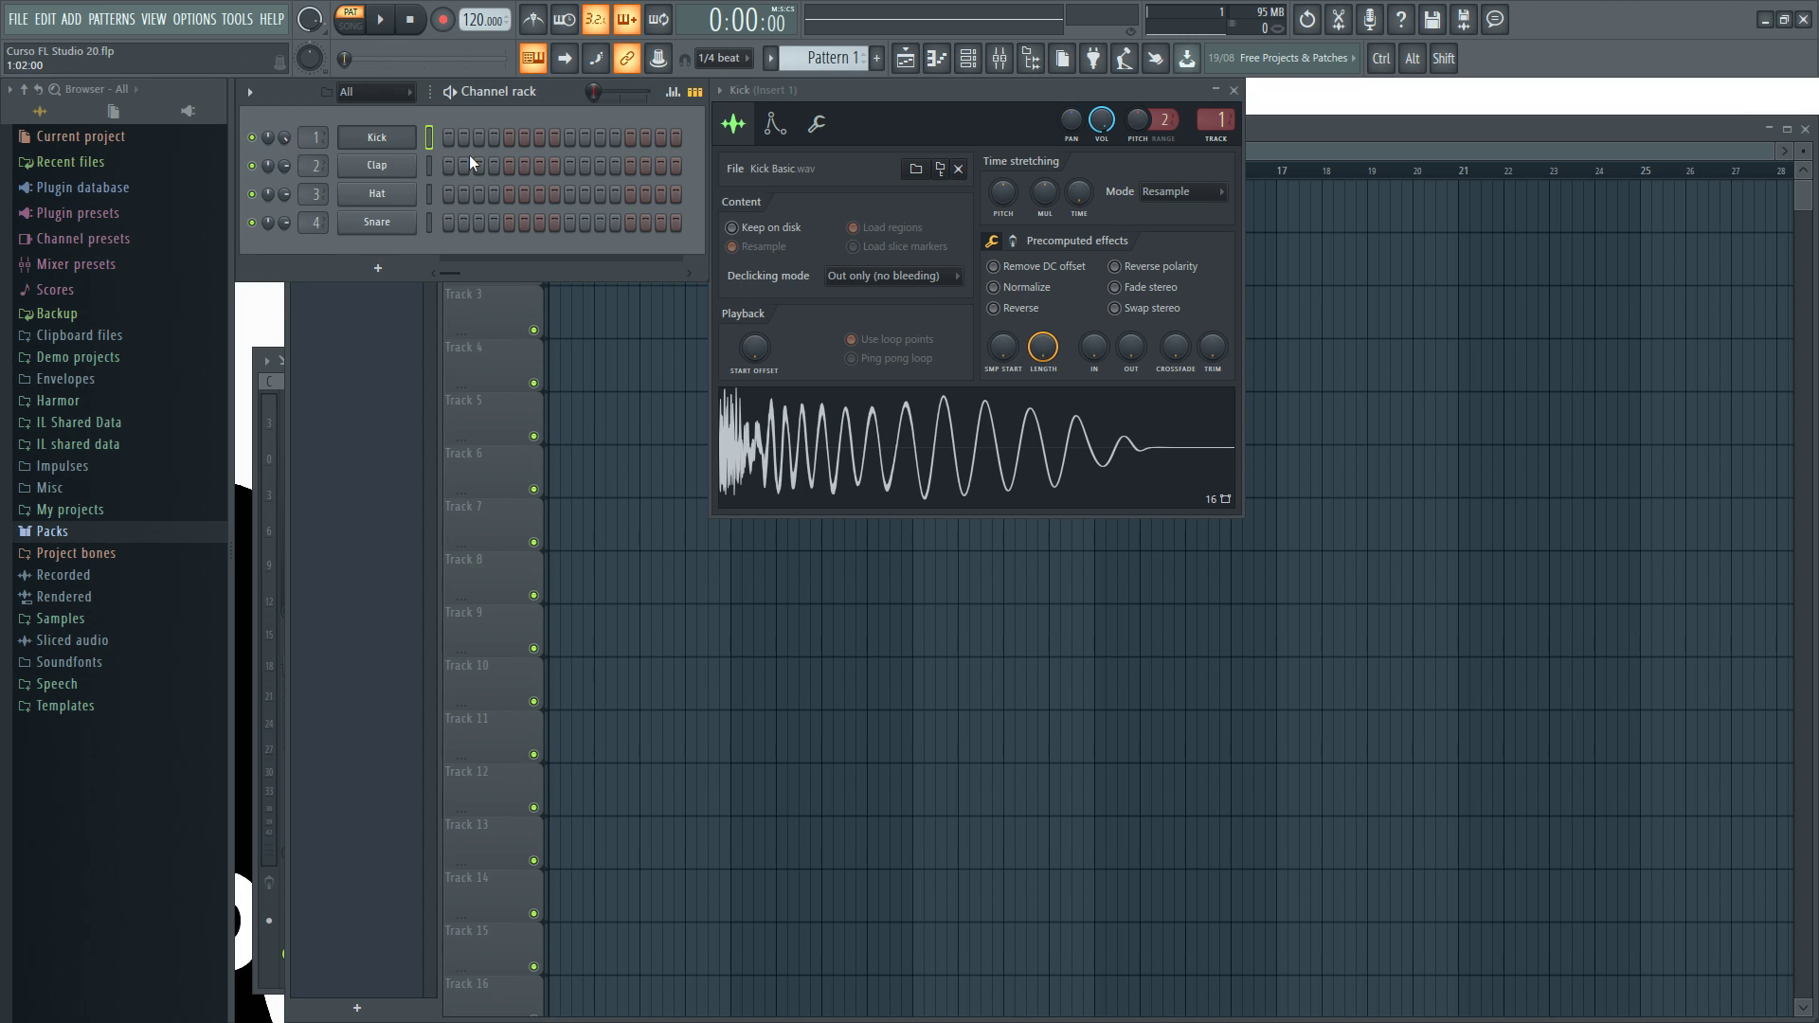
Open the mixer and try lowering the Insert 25 fader, returning it to its default level
key(F9)
click(820, 729)
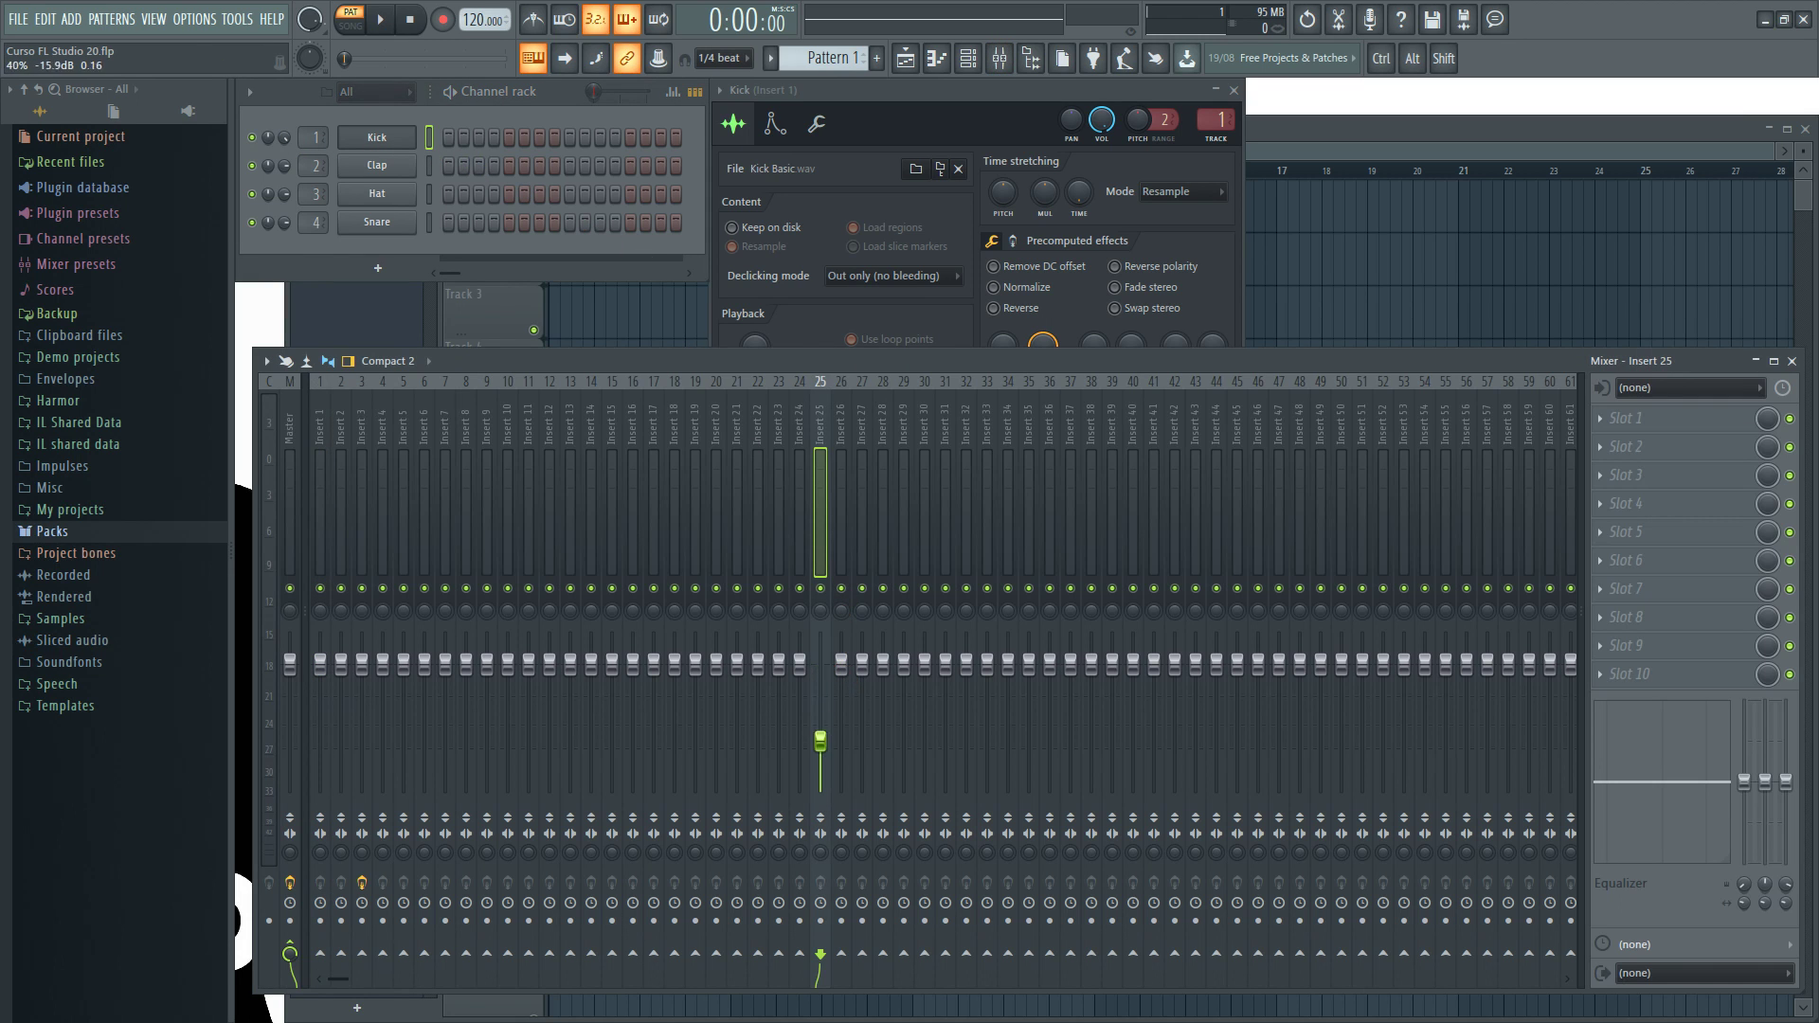
drag(820, 651, 820, 663)
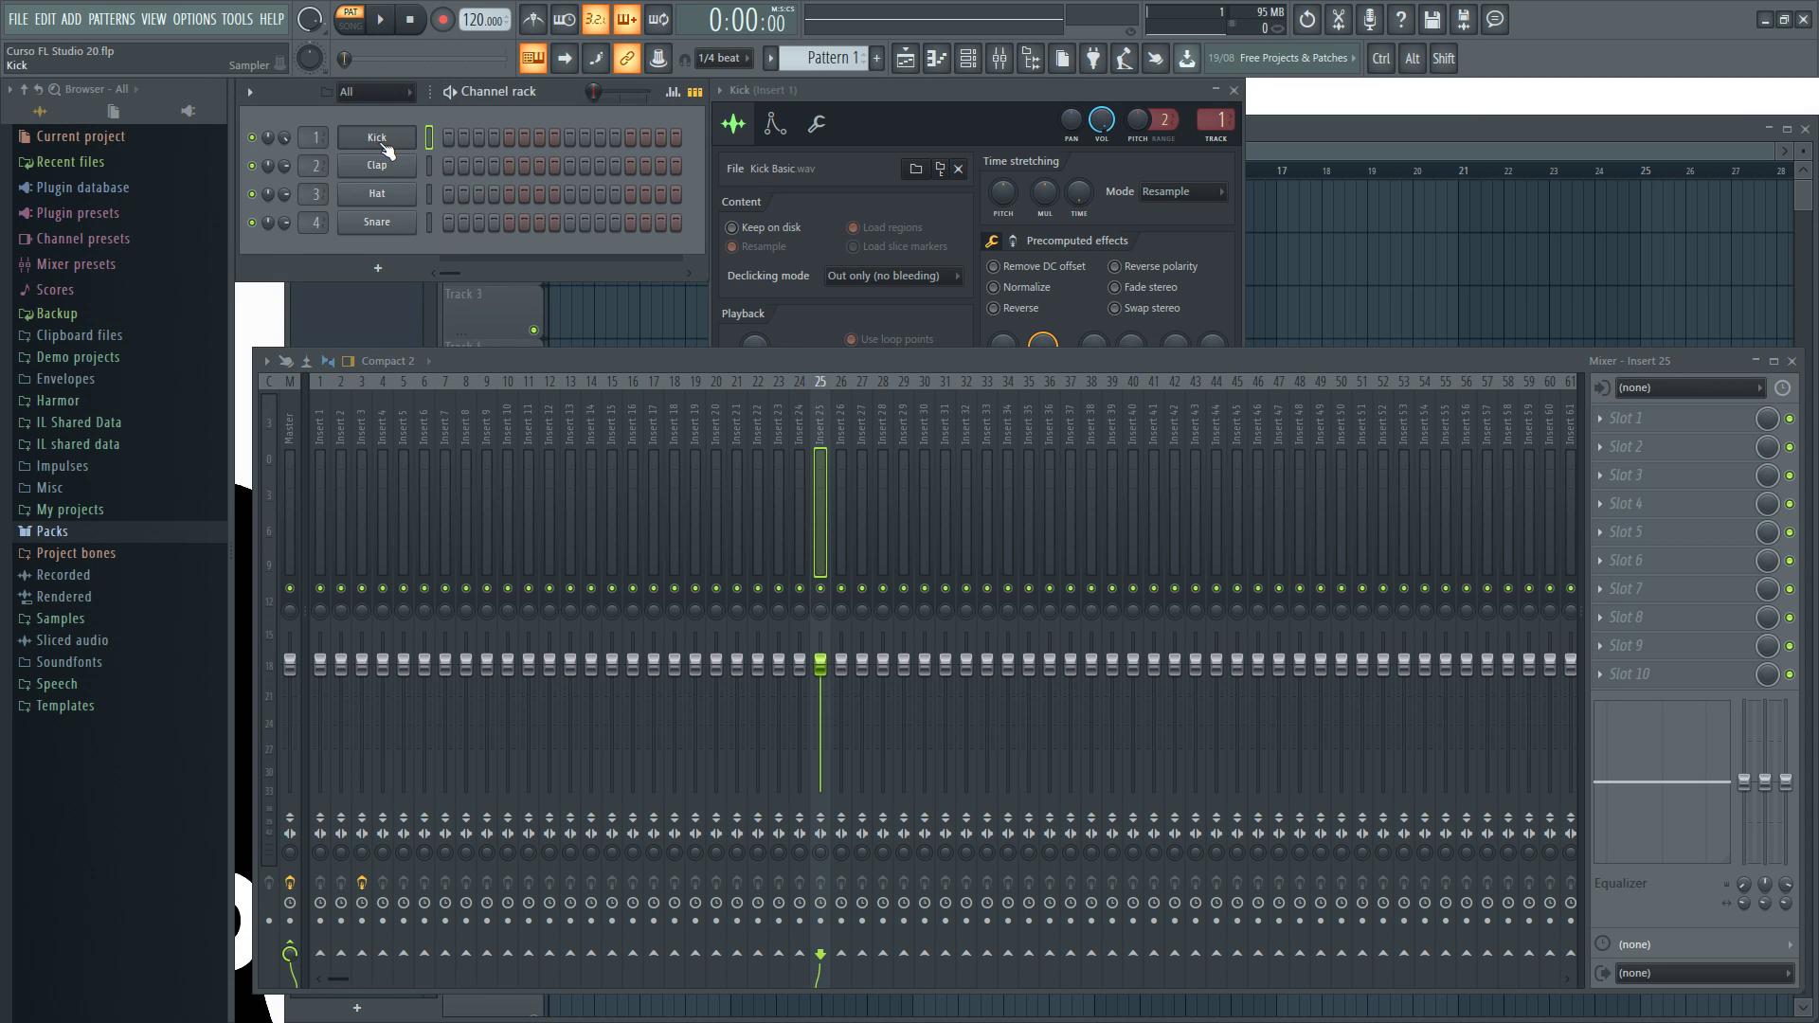
Create an automation clip for the Kick channel's volume
right_click(284, 140)
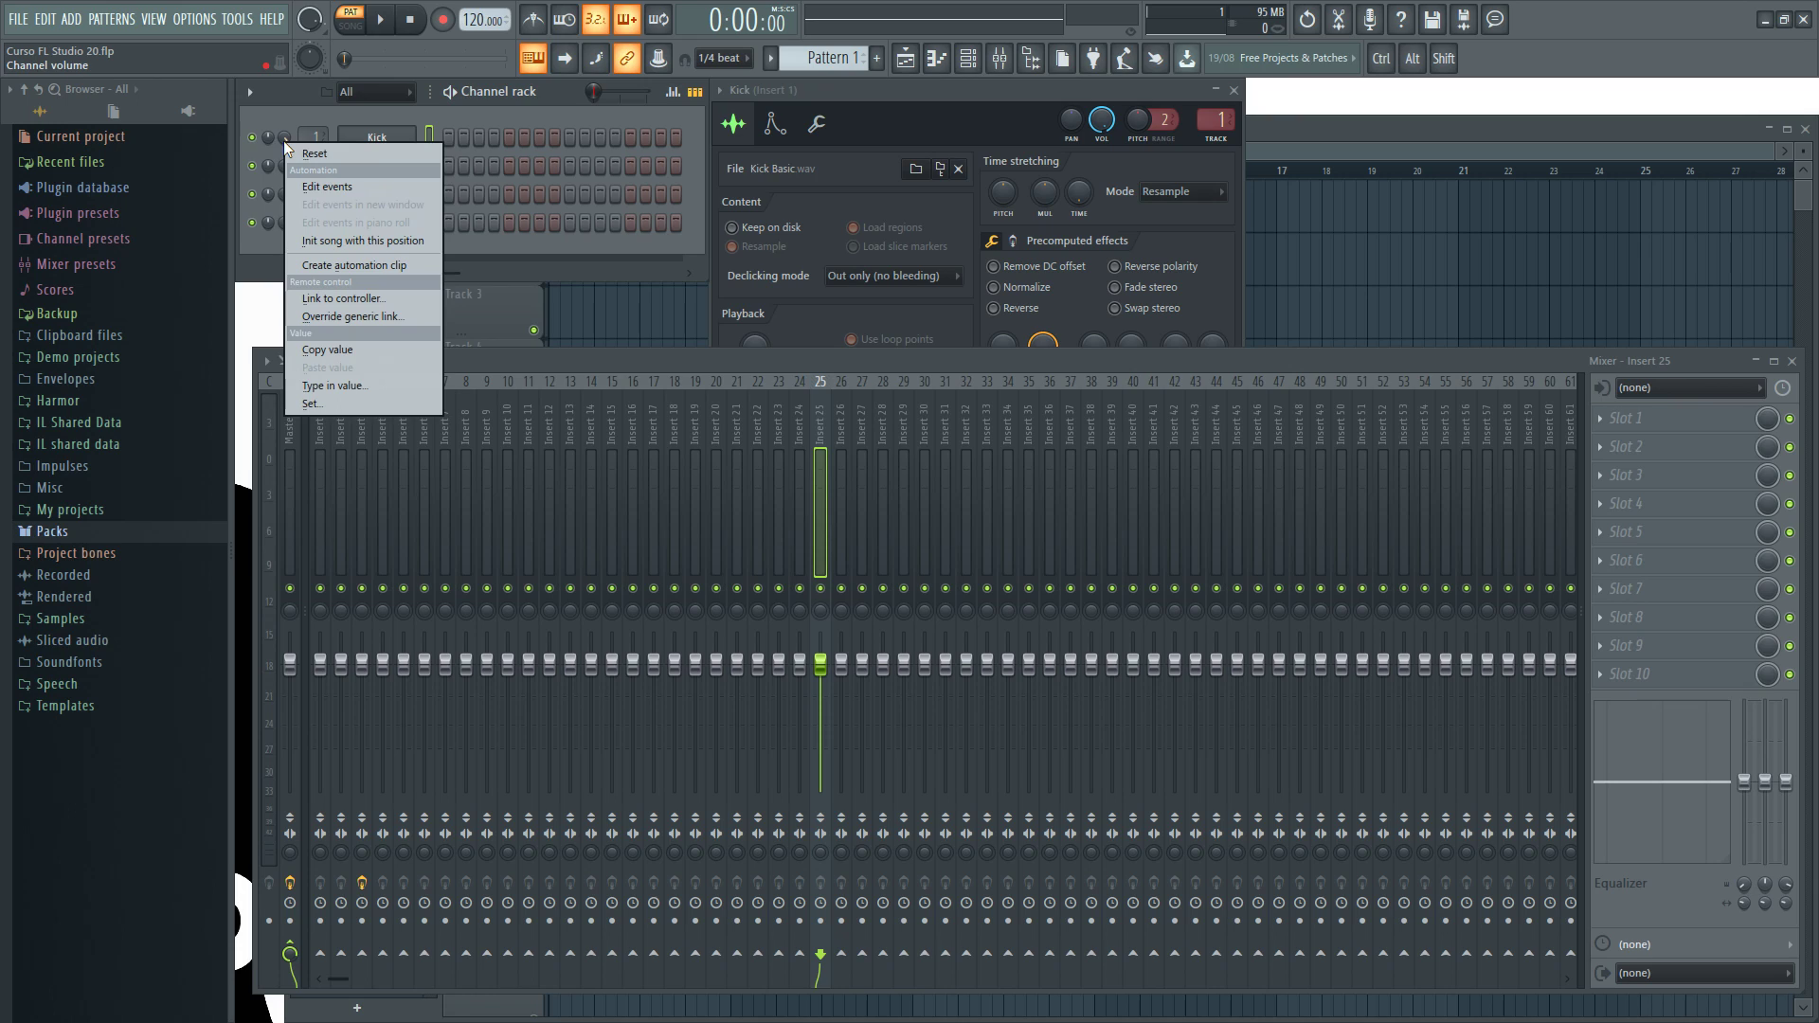
click(383, 263)
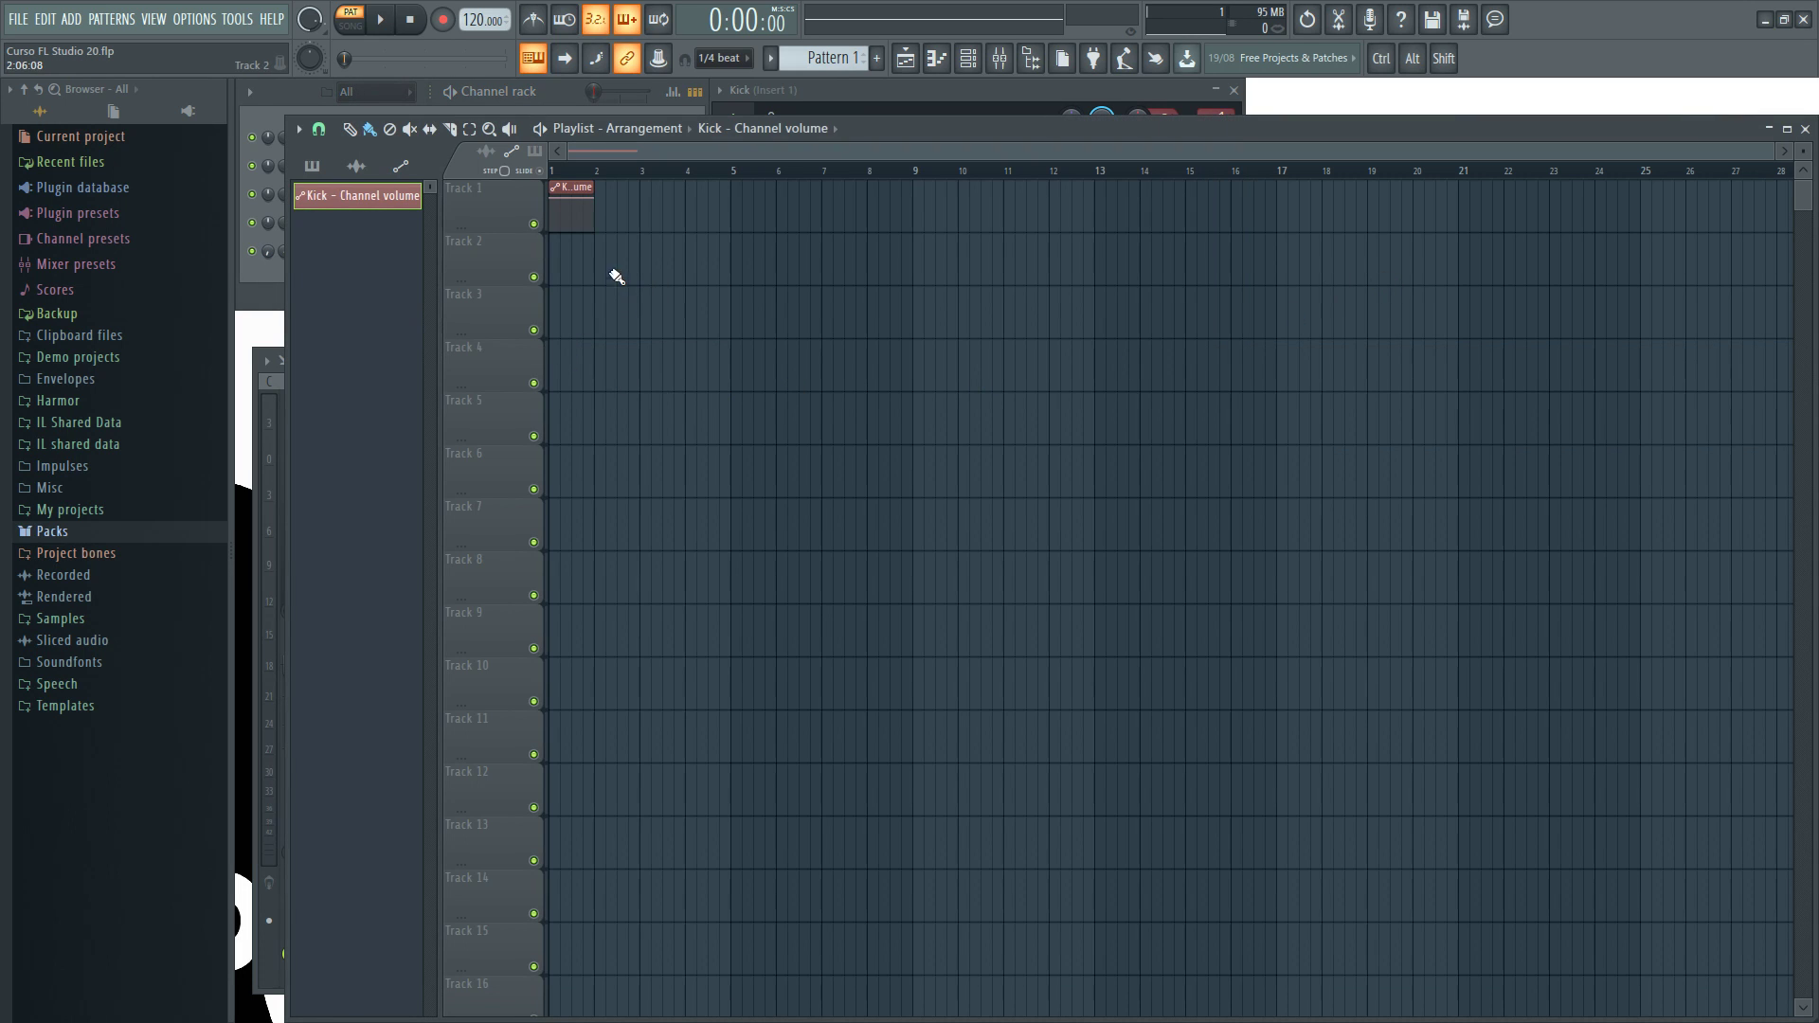
scroll(611, 237, up, 4)
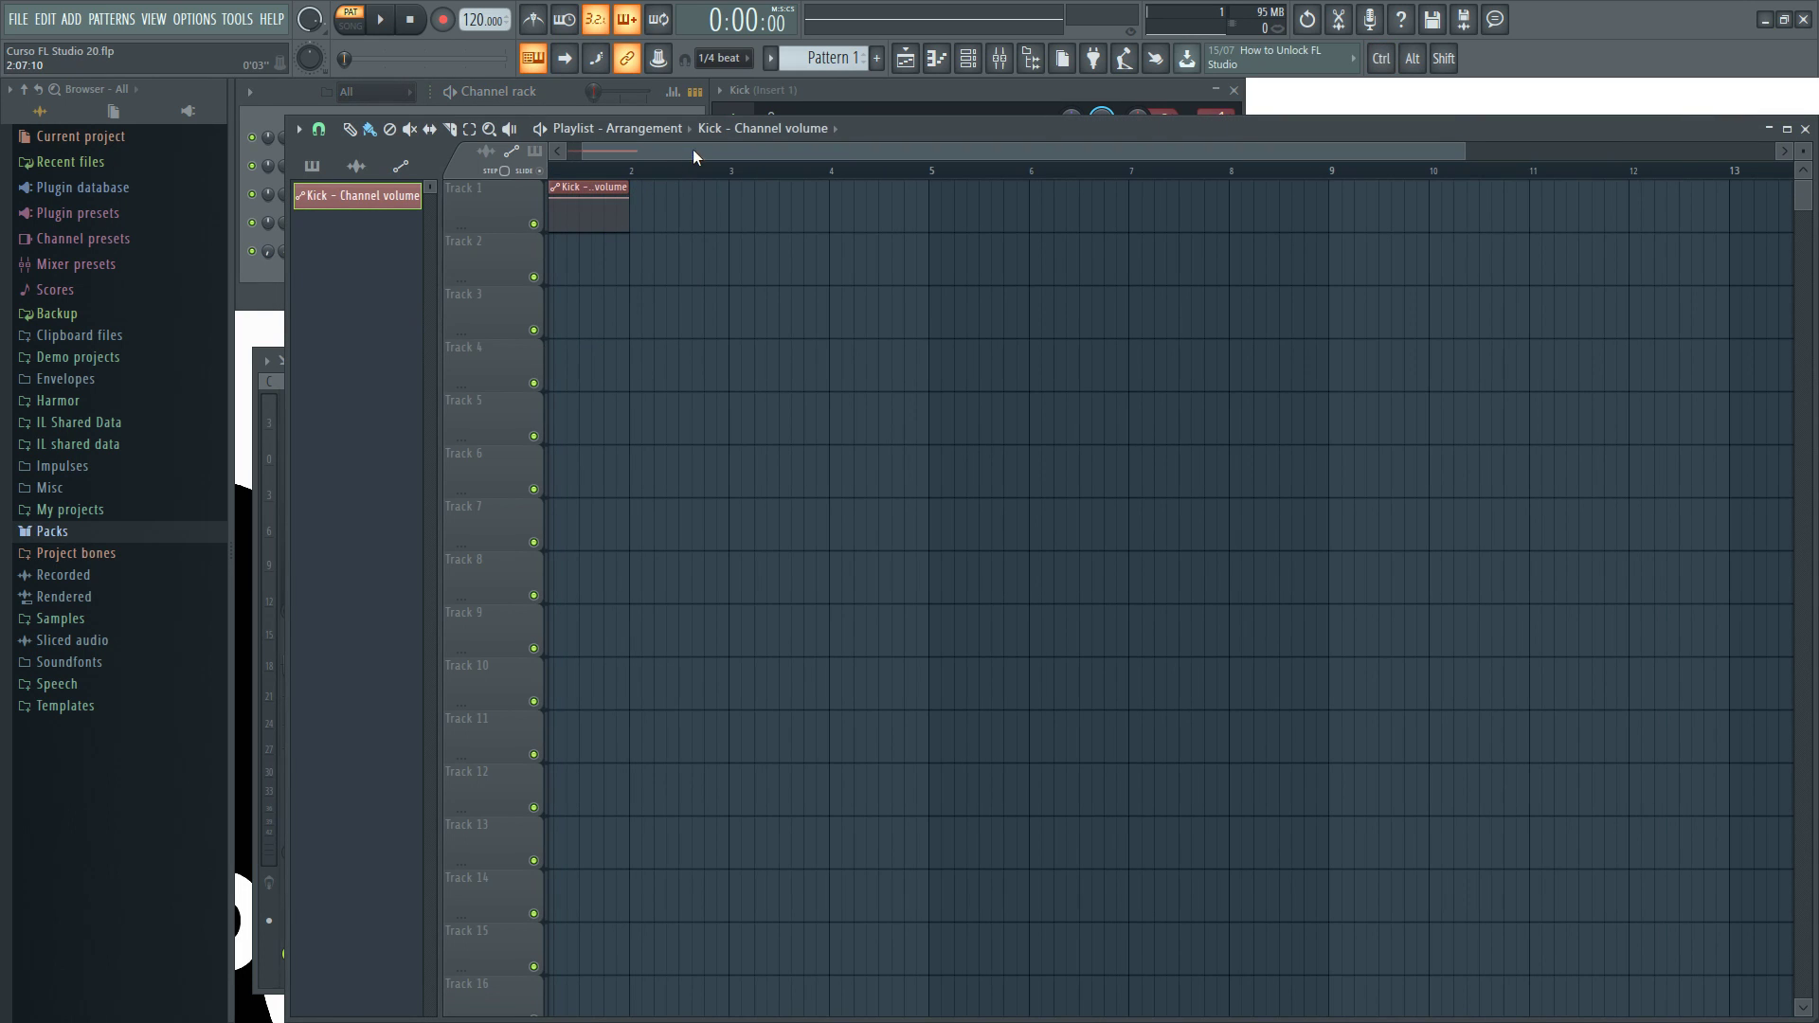
Examine the channel settings of the Kick volume automation clip, including its LFO section, and return to the playlist
click(575, 110)
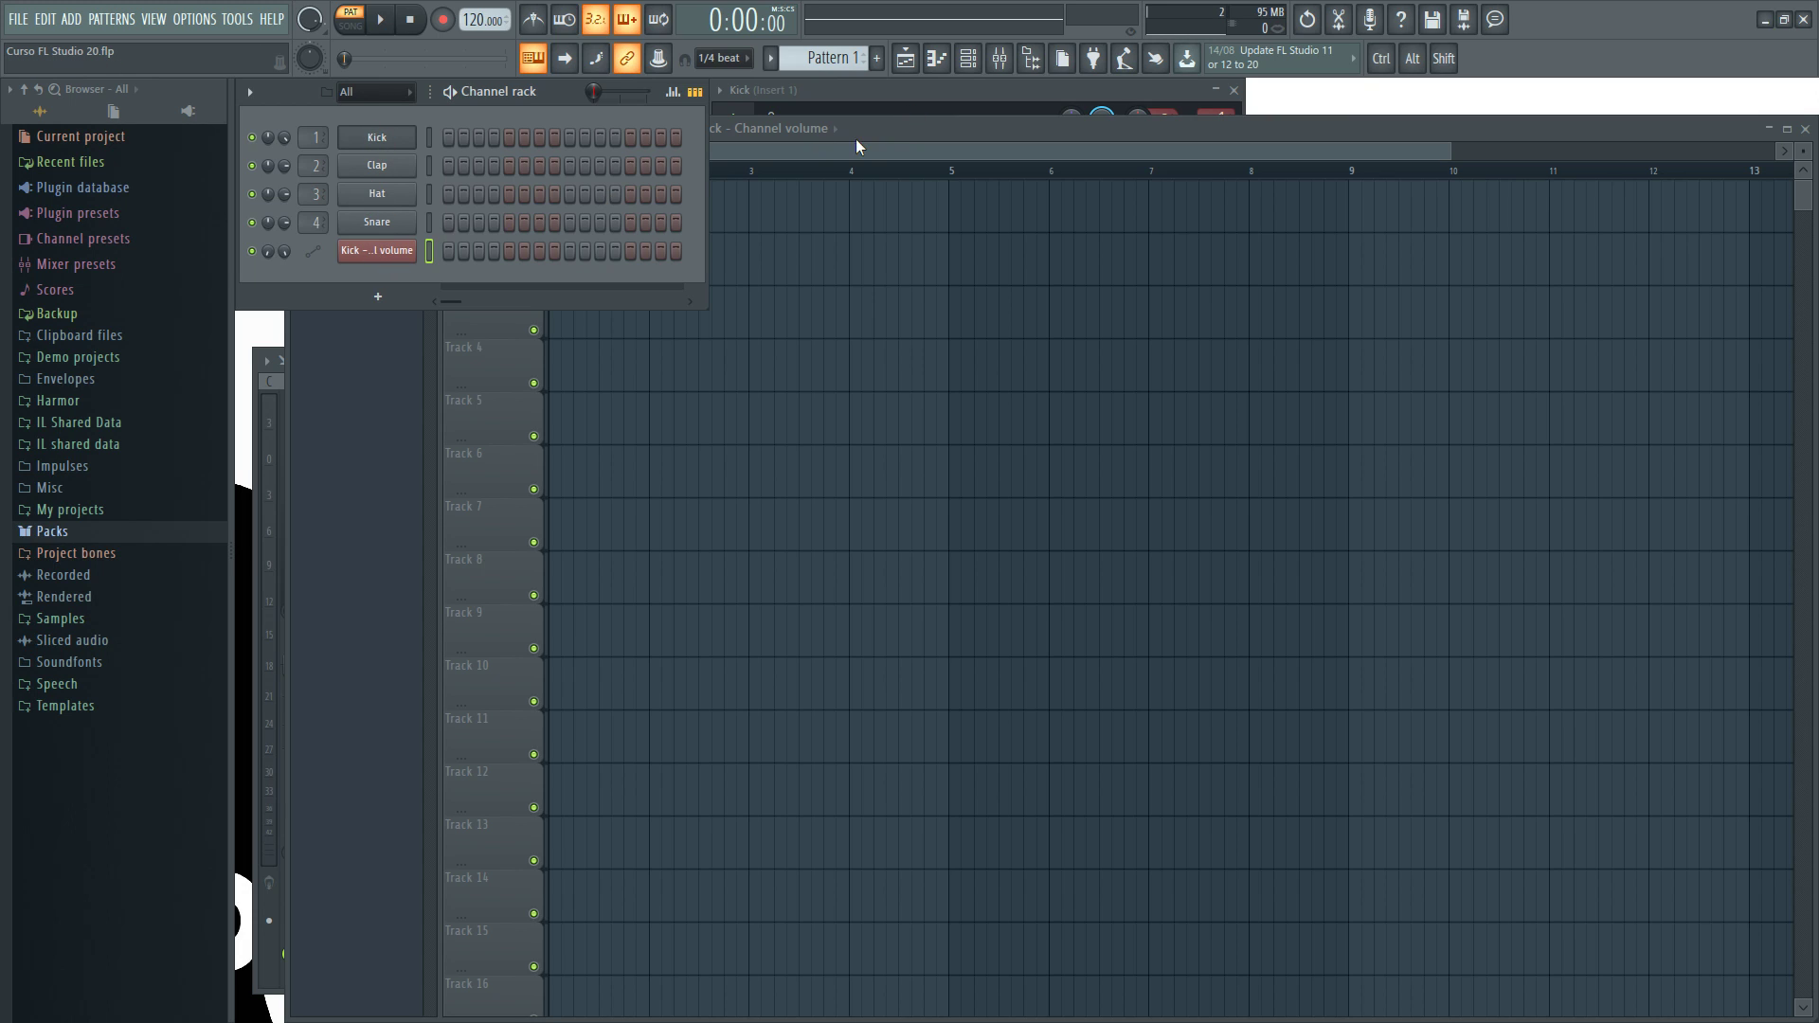
click(374, 251)
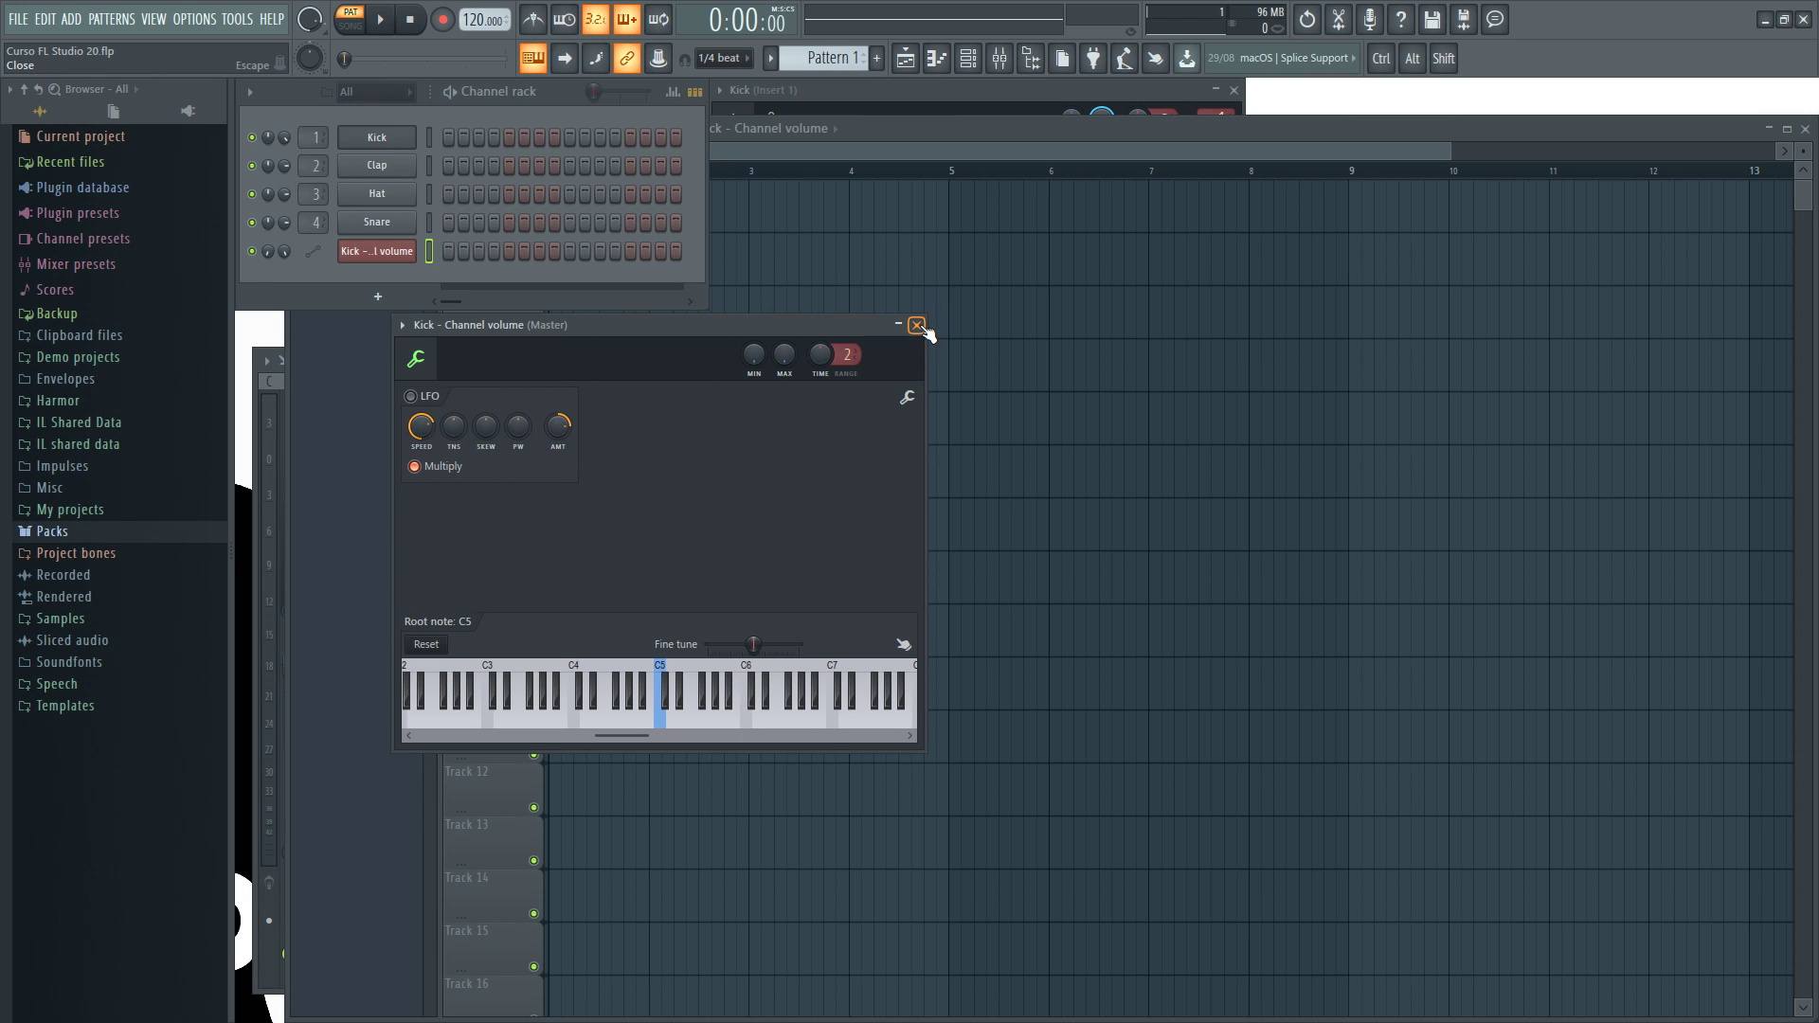
click(644, 213)
Lengthen the Kick volume clip to bar 5, lower its first point and move its second point to about three-quarters through bar 2
drag(650, 216, 950, 241)
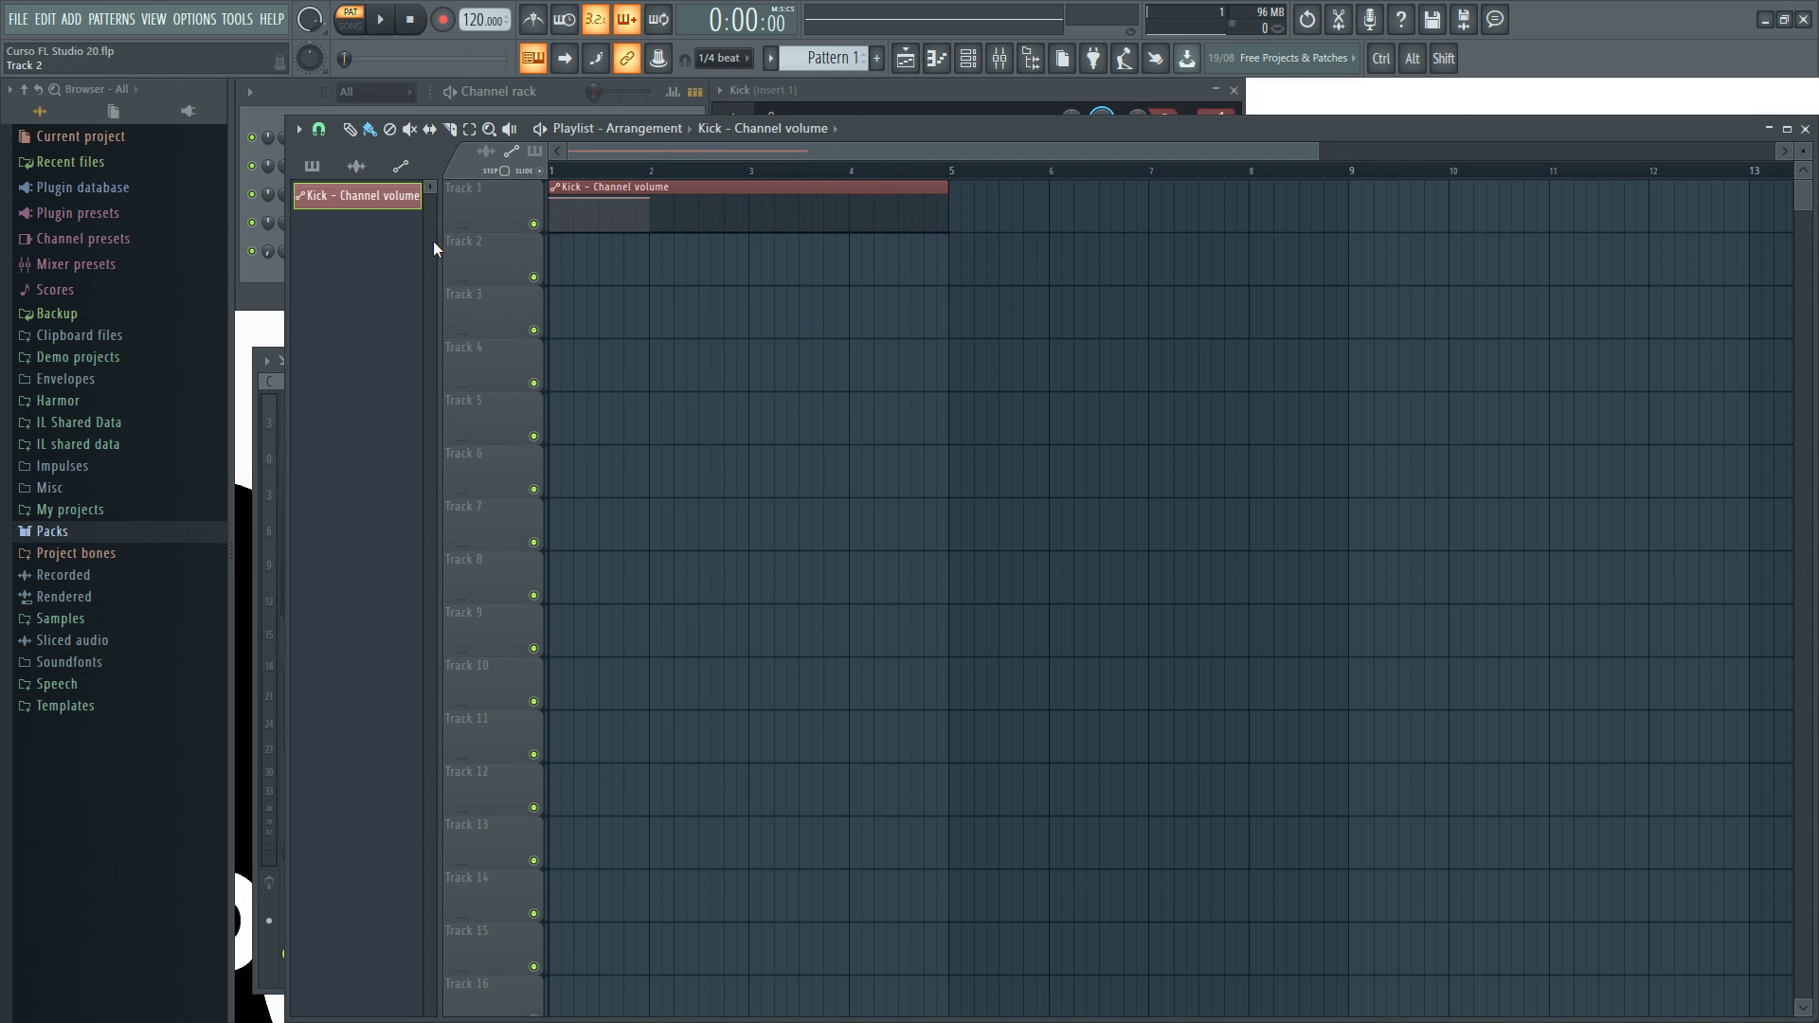
drag(460, 233, 459, 398)
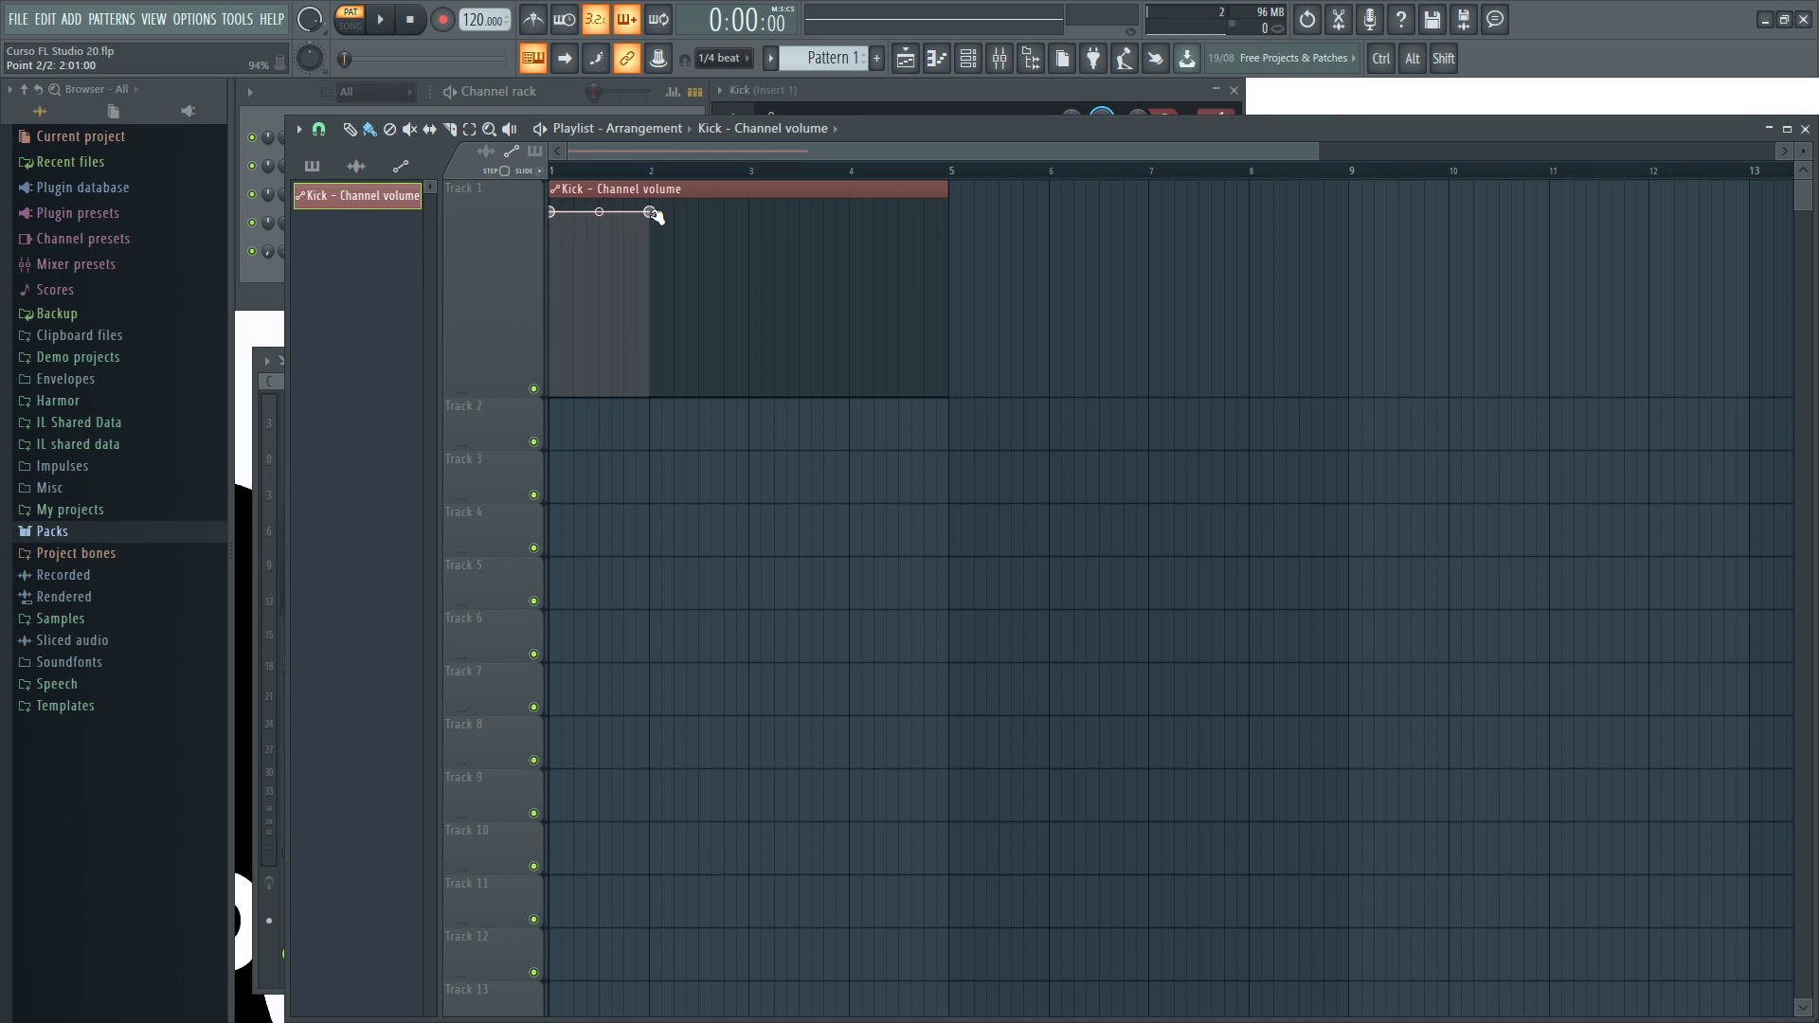
drag(556, 214, 553, 333)
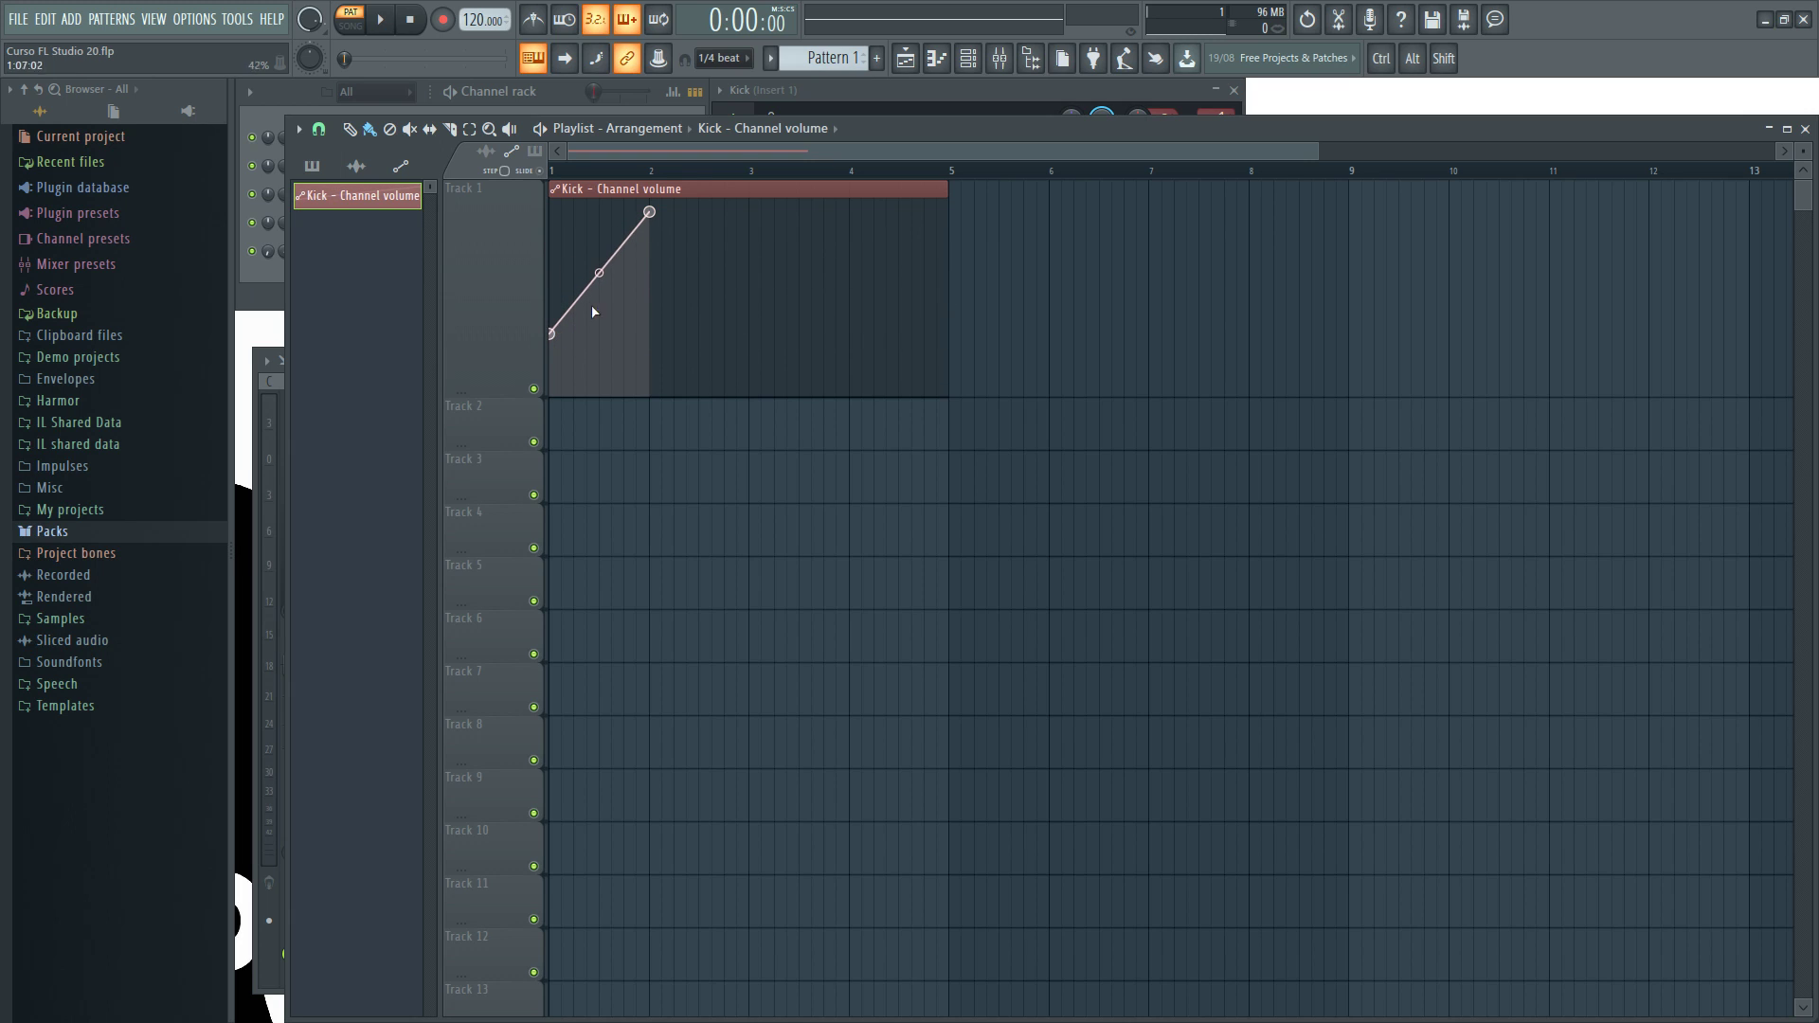
drag(649, 212, 723, 267)
Fill the Kick channel with a hit every 4 steps and return to the playlist
click(557, 97)
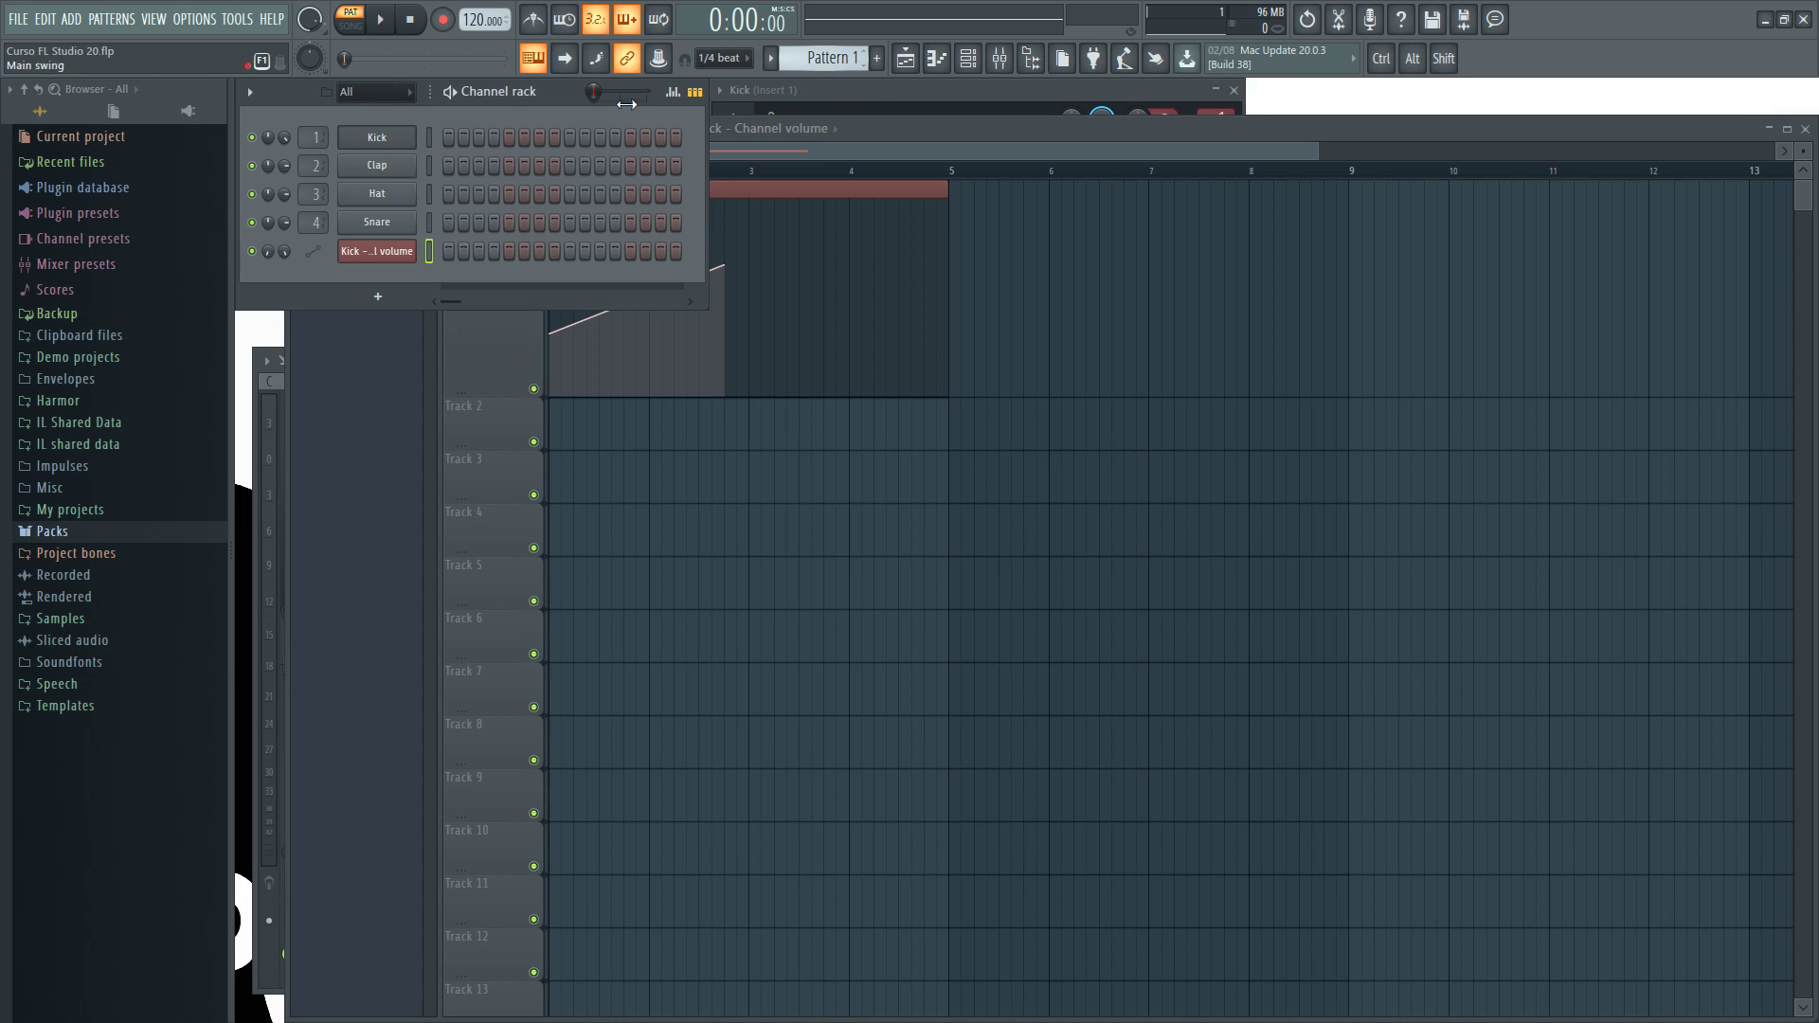
right_click(436, 142)
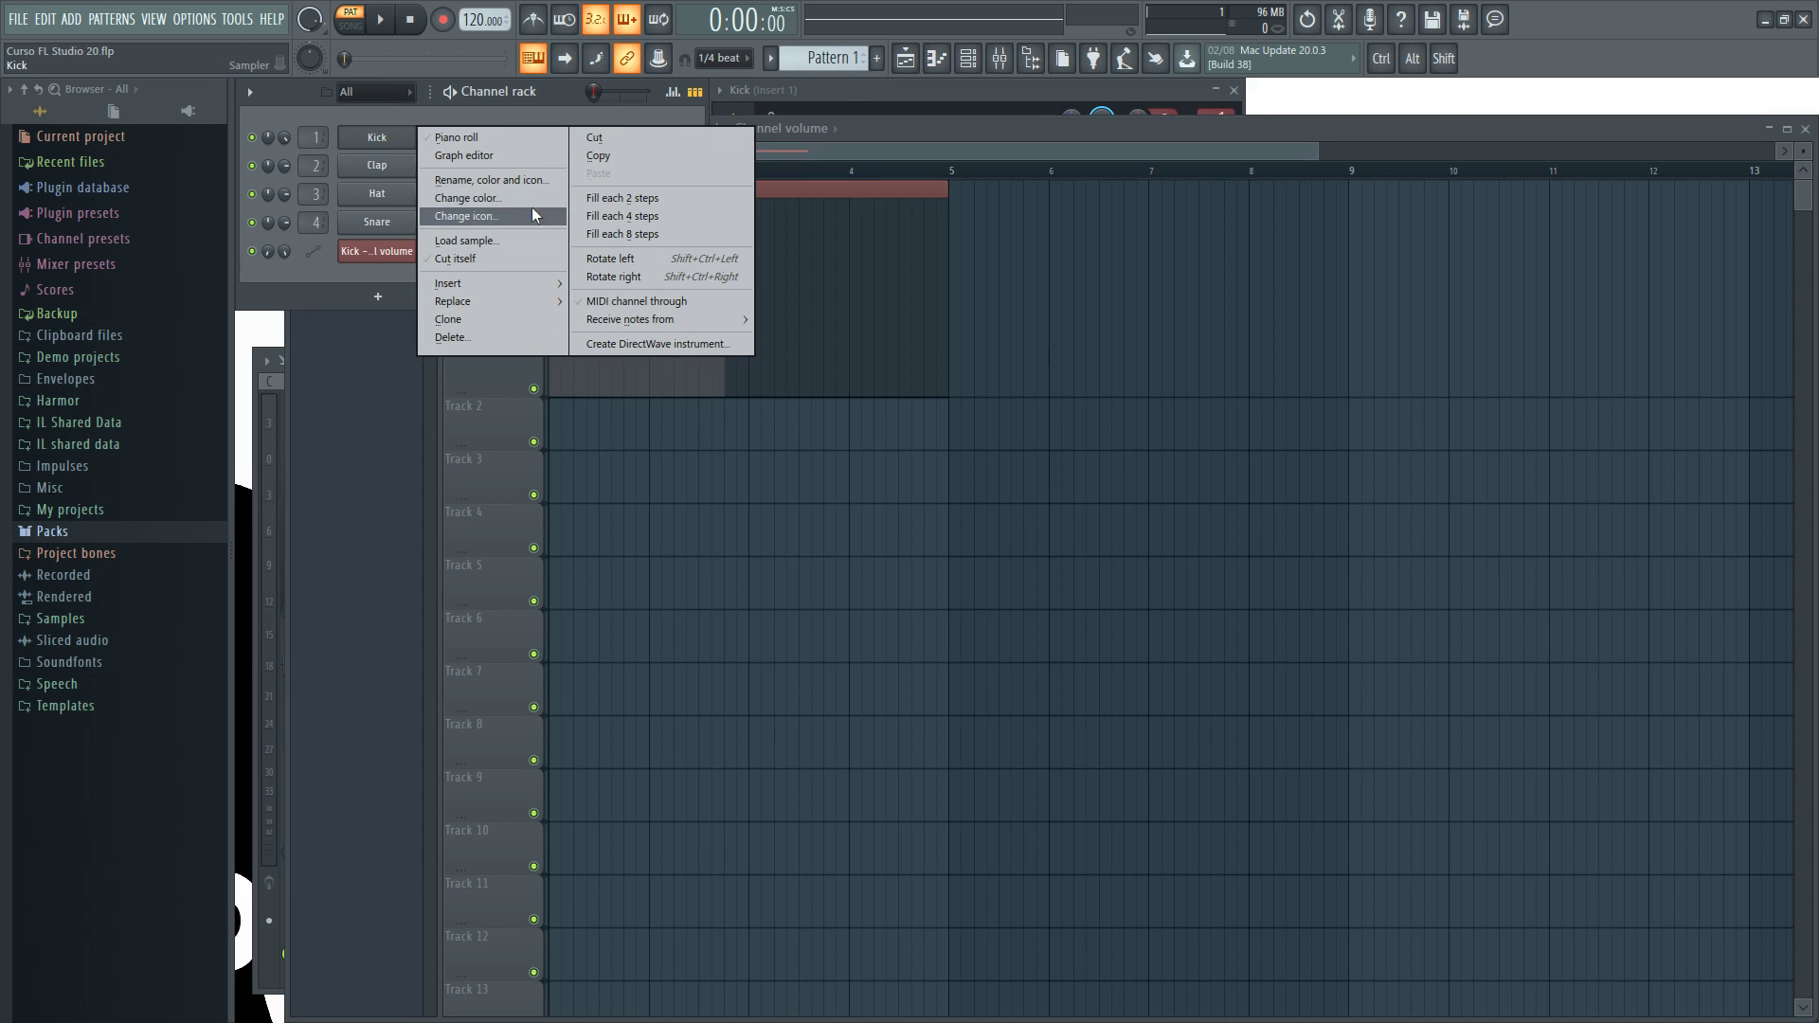
click(604, 217)
click(883, 130)
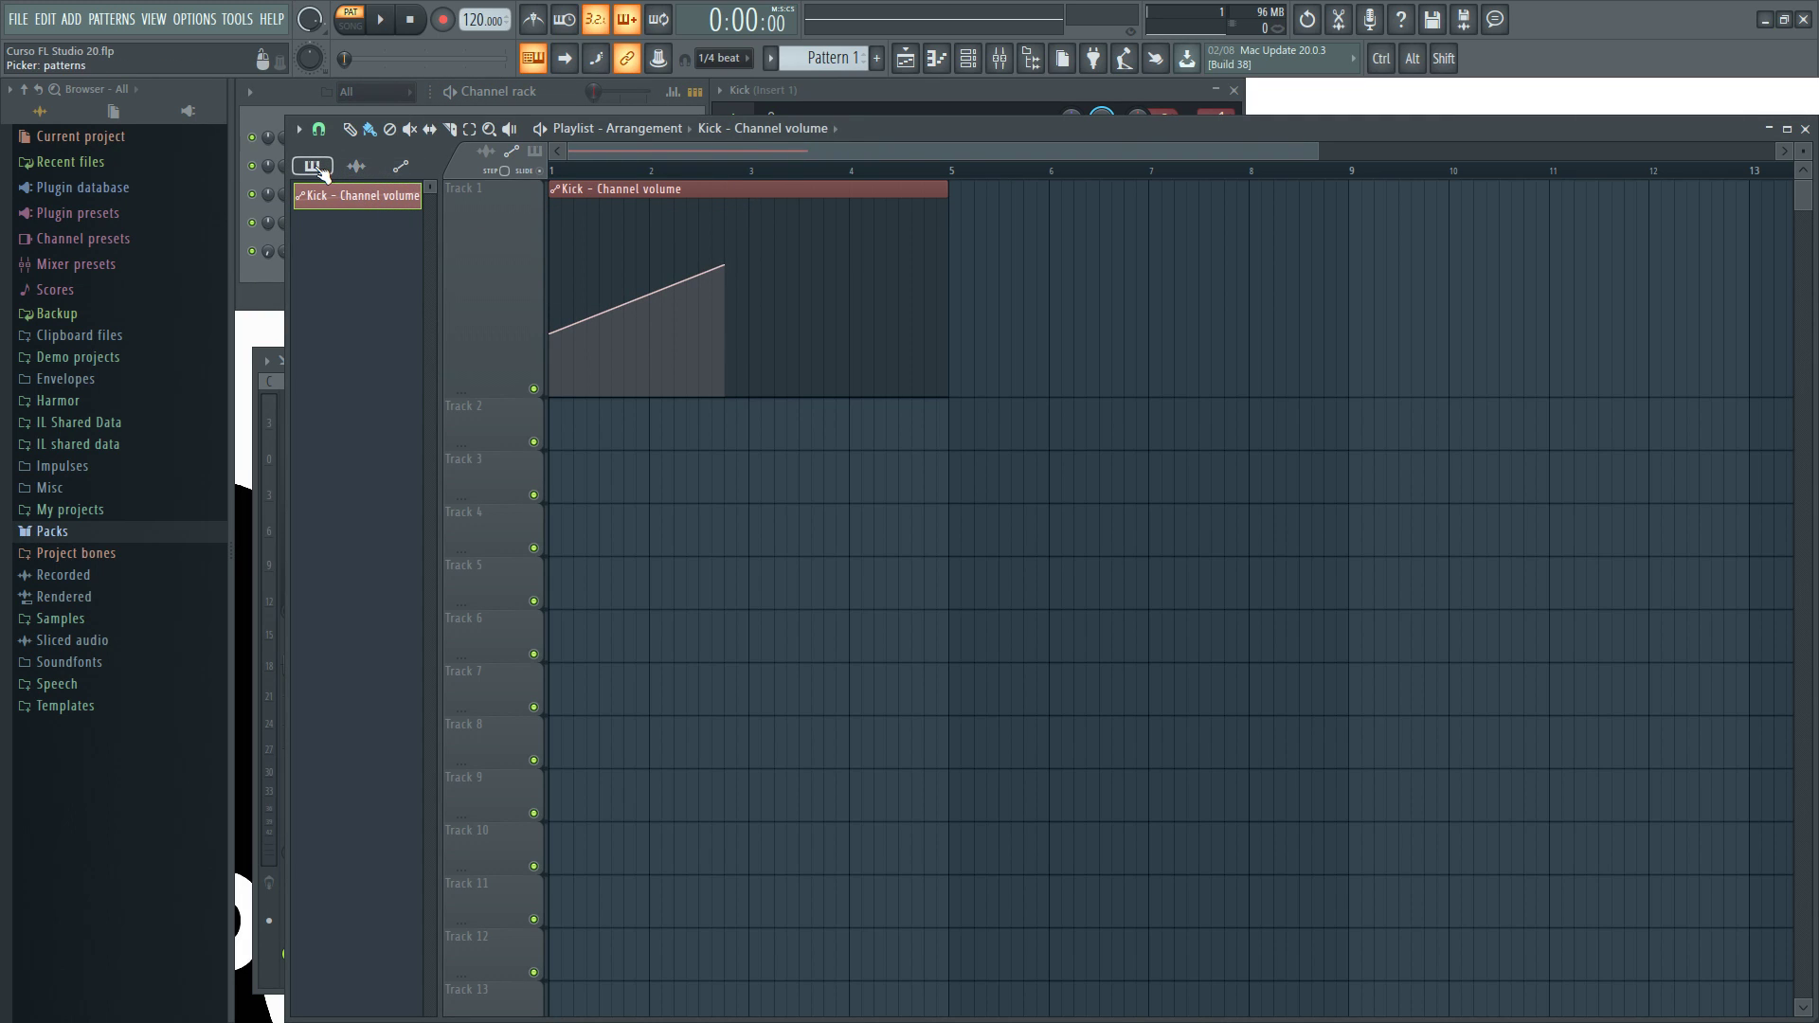
Place Pattern 1 four times in a row on playlist Track 2, covering bars 1 to 4
click(312, 168)
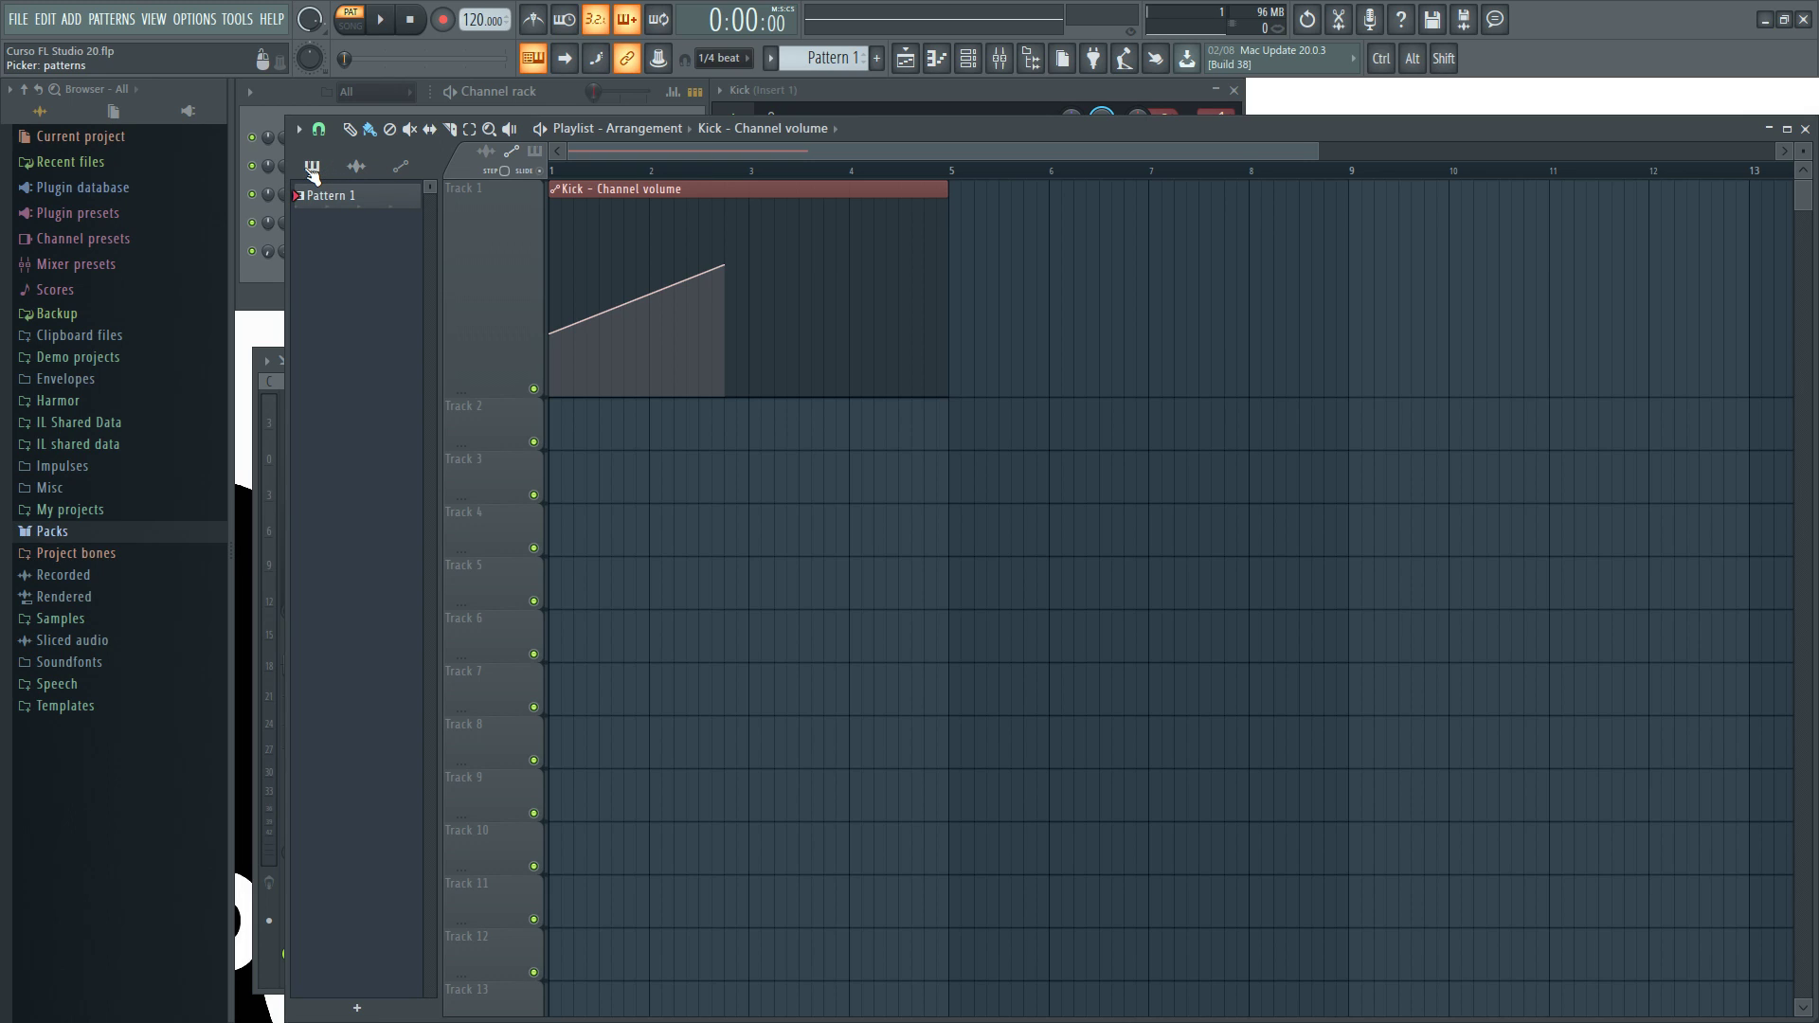
click(402, 168)
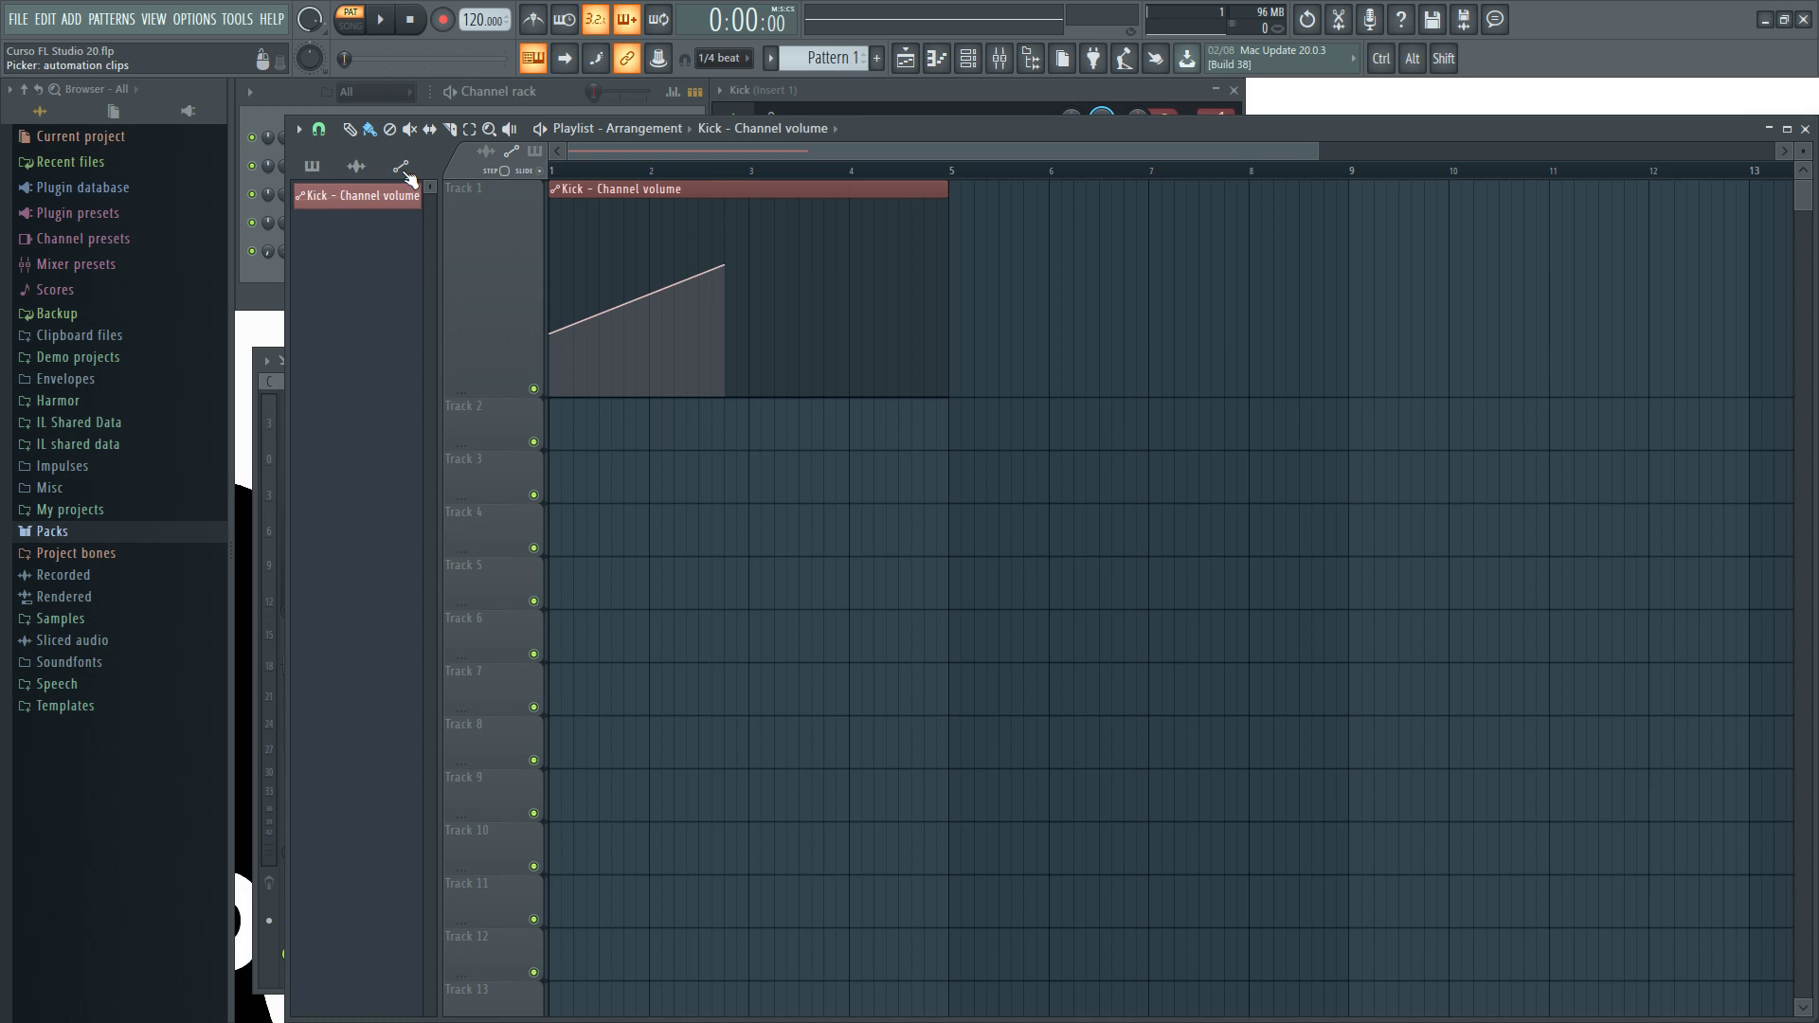
click(357, 168)
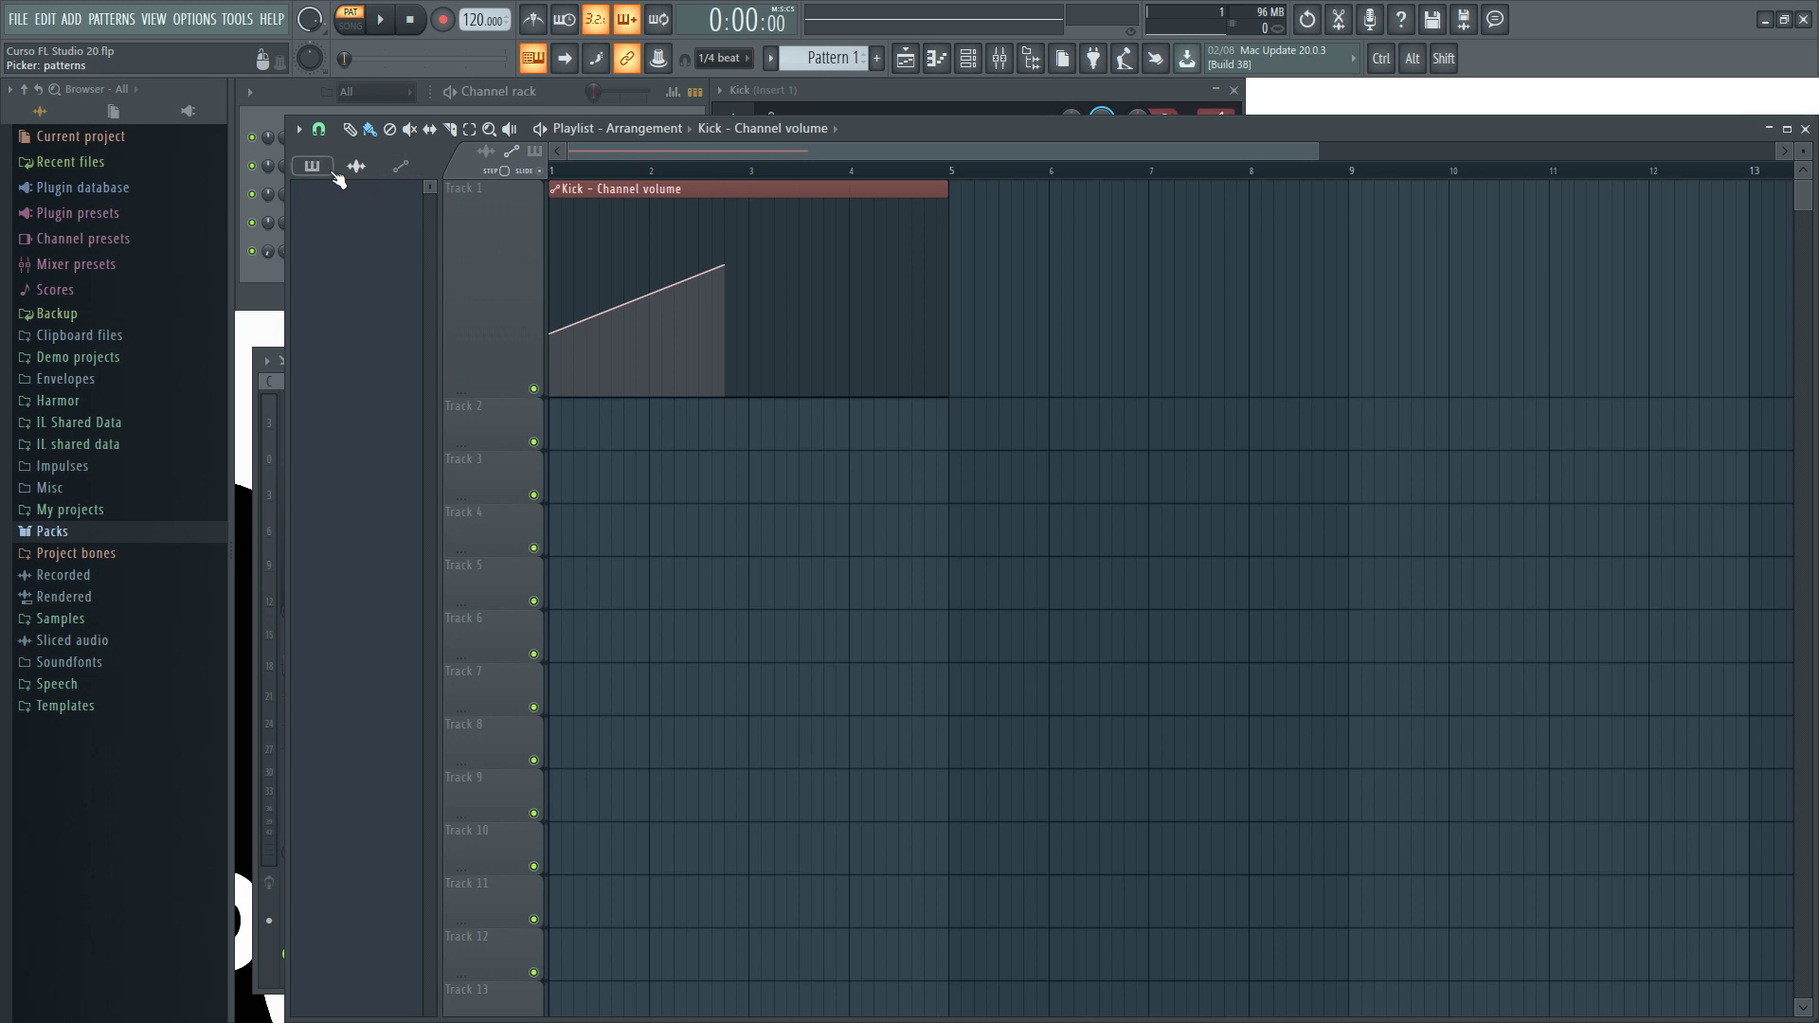
click(312, 166)
click(327, 196)
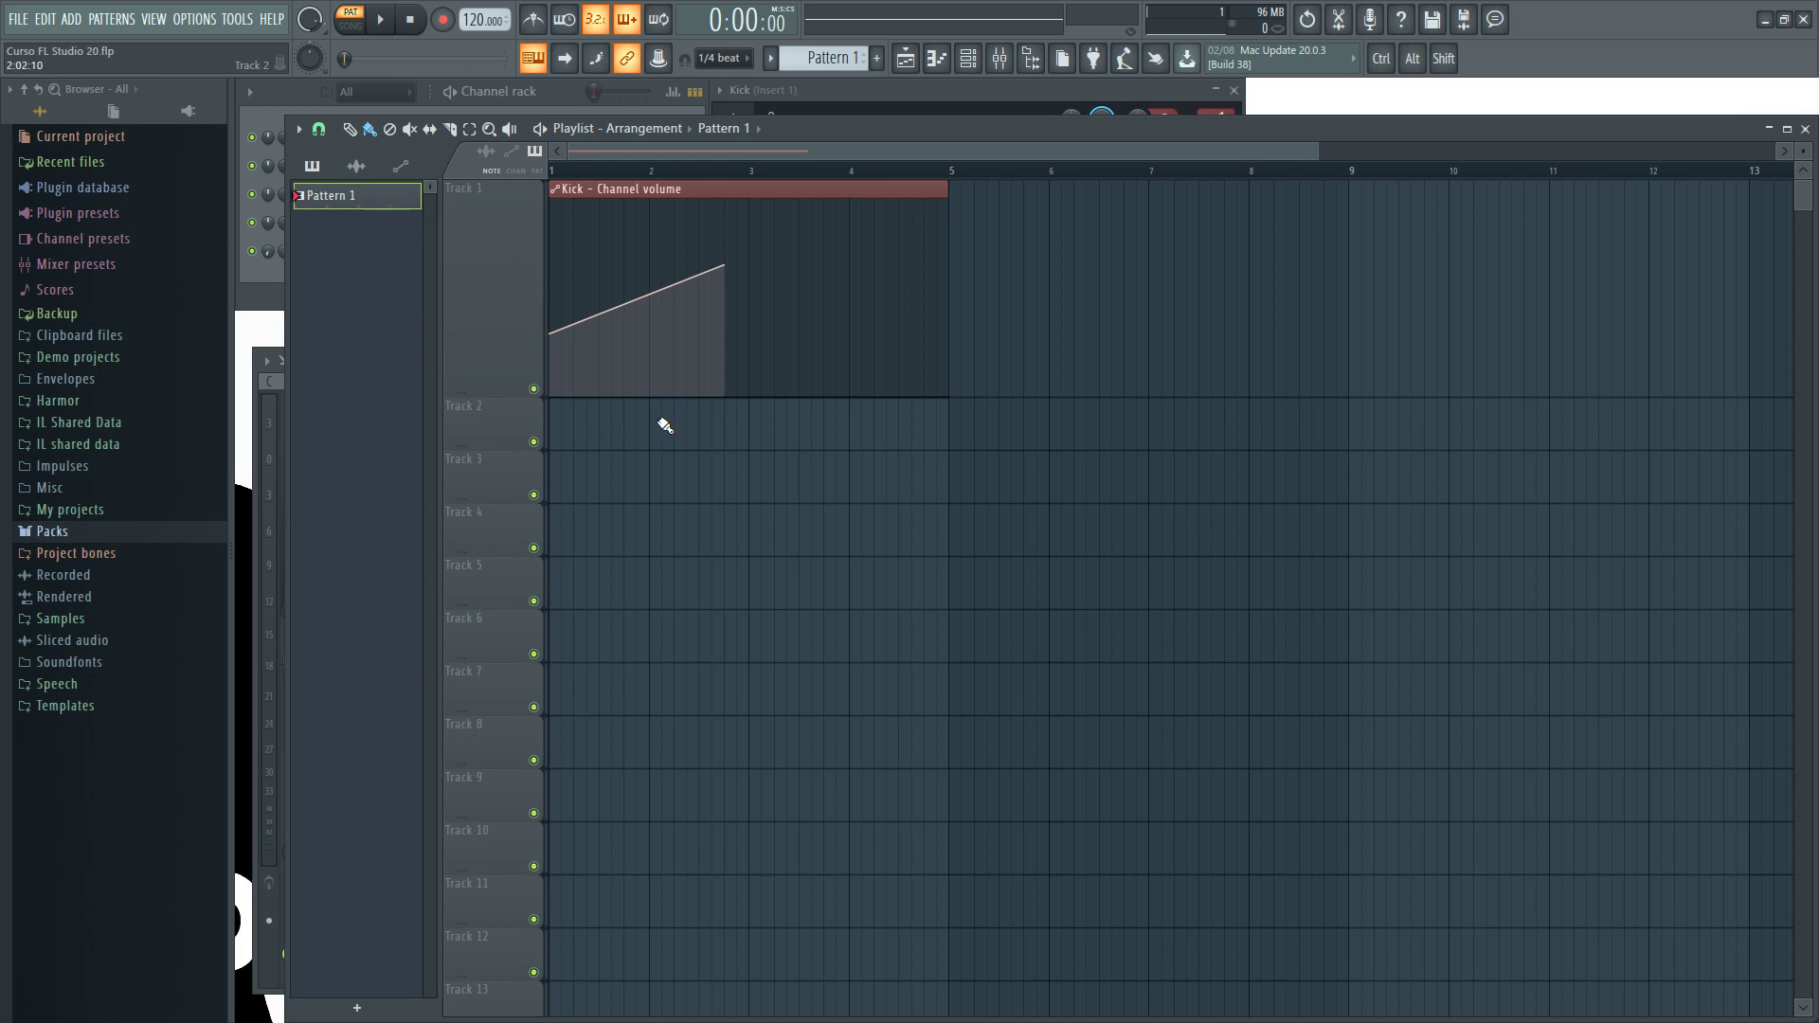
click(572, 431)
drag(657, 414, 884, 414)
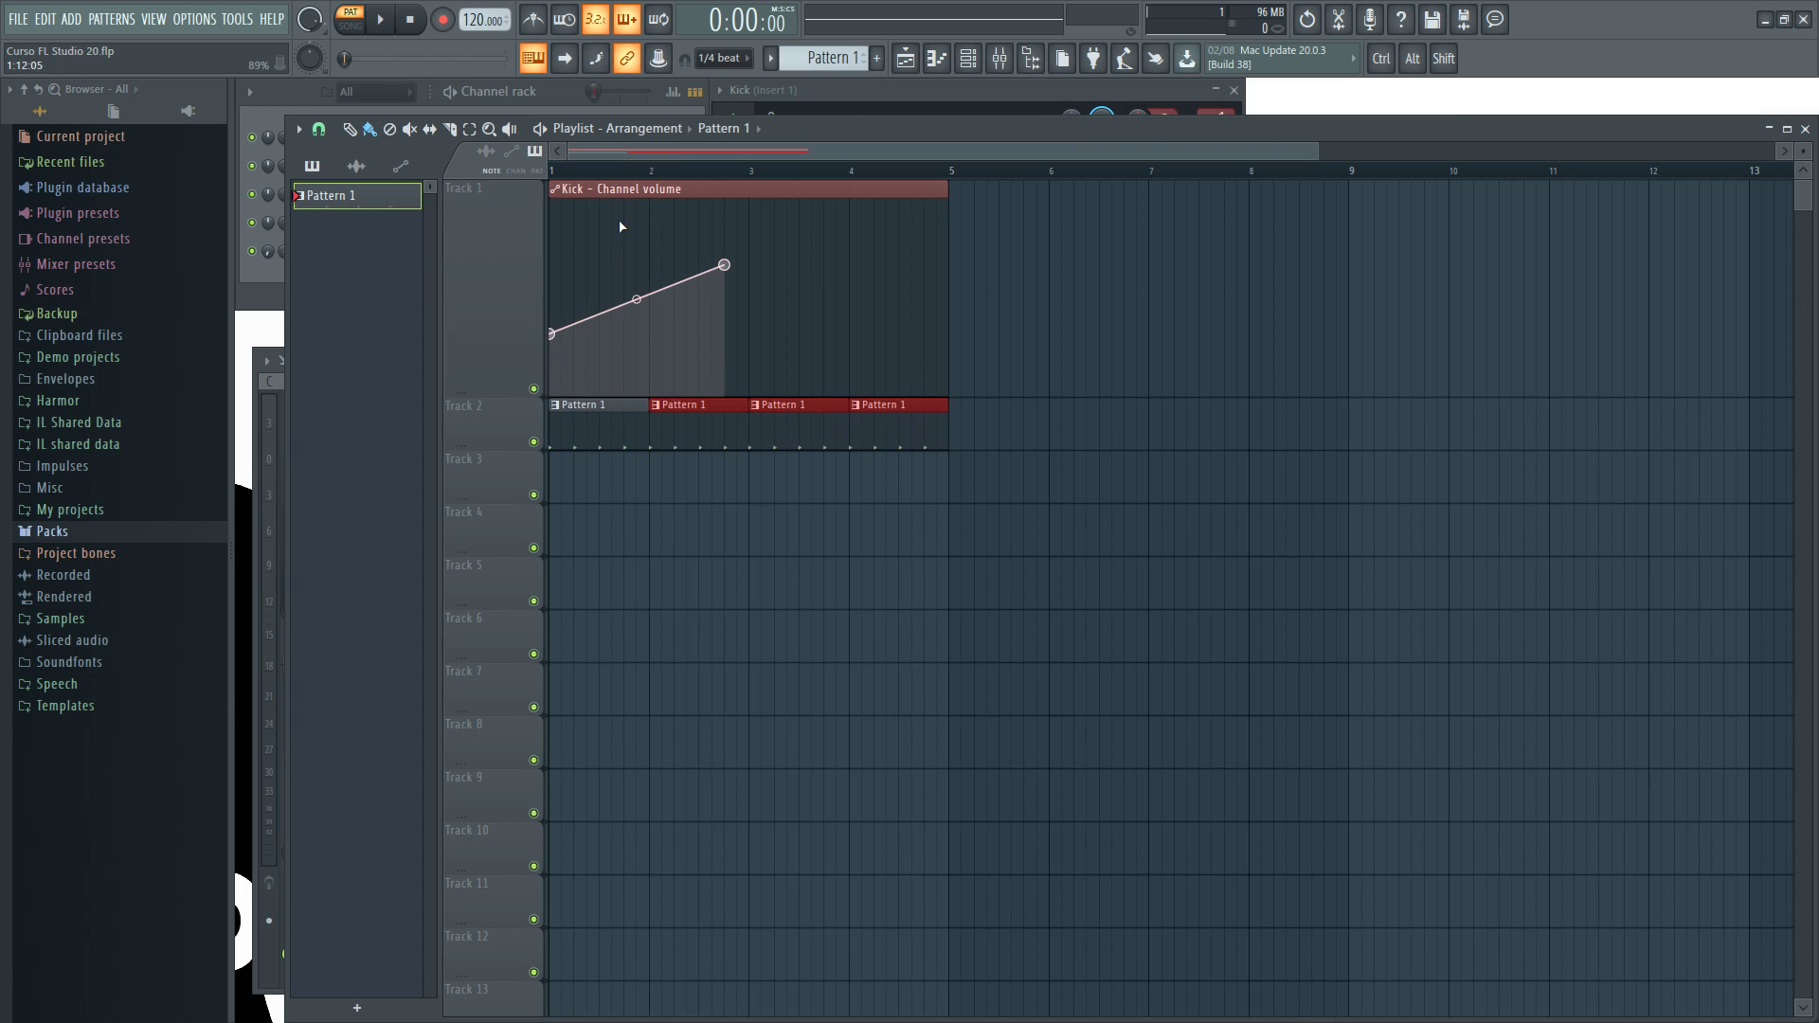
Swap the playlist clips so the four Pattern 1 clips sit on Track 1 and the Kick volume automation on an enlarged Track 2
click(629, 190)
drag(465, 445, 466, 503)
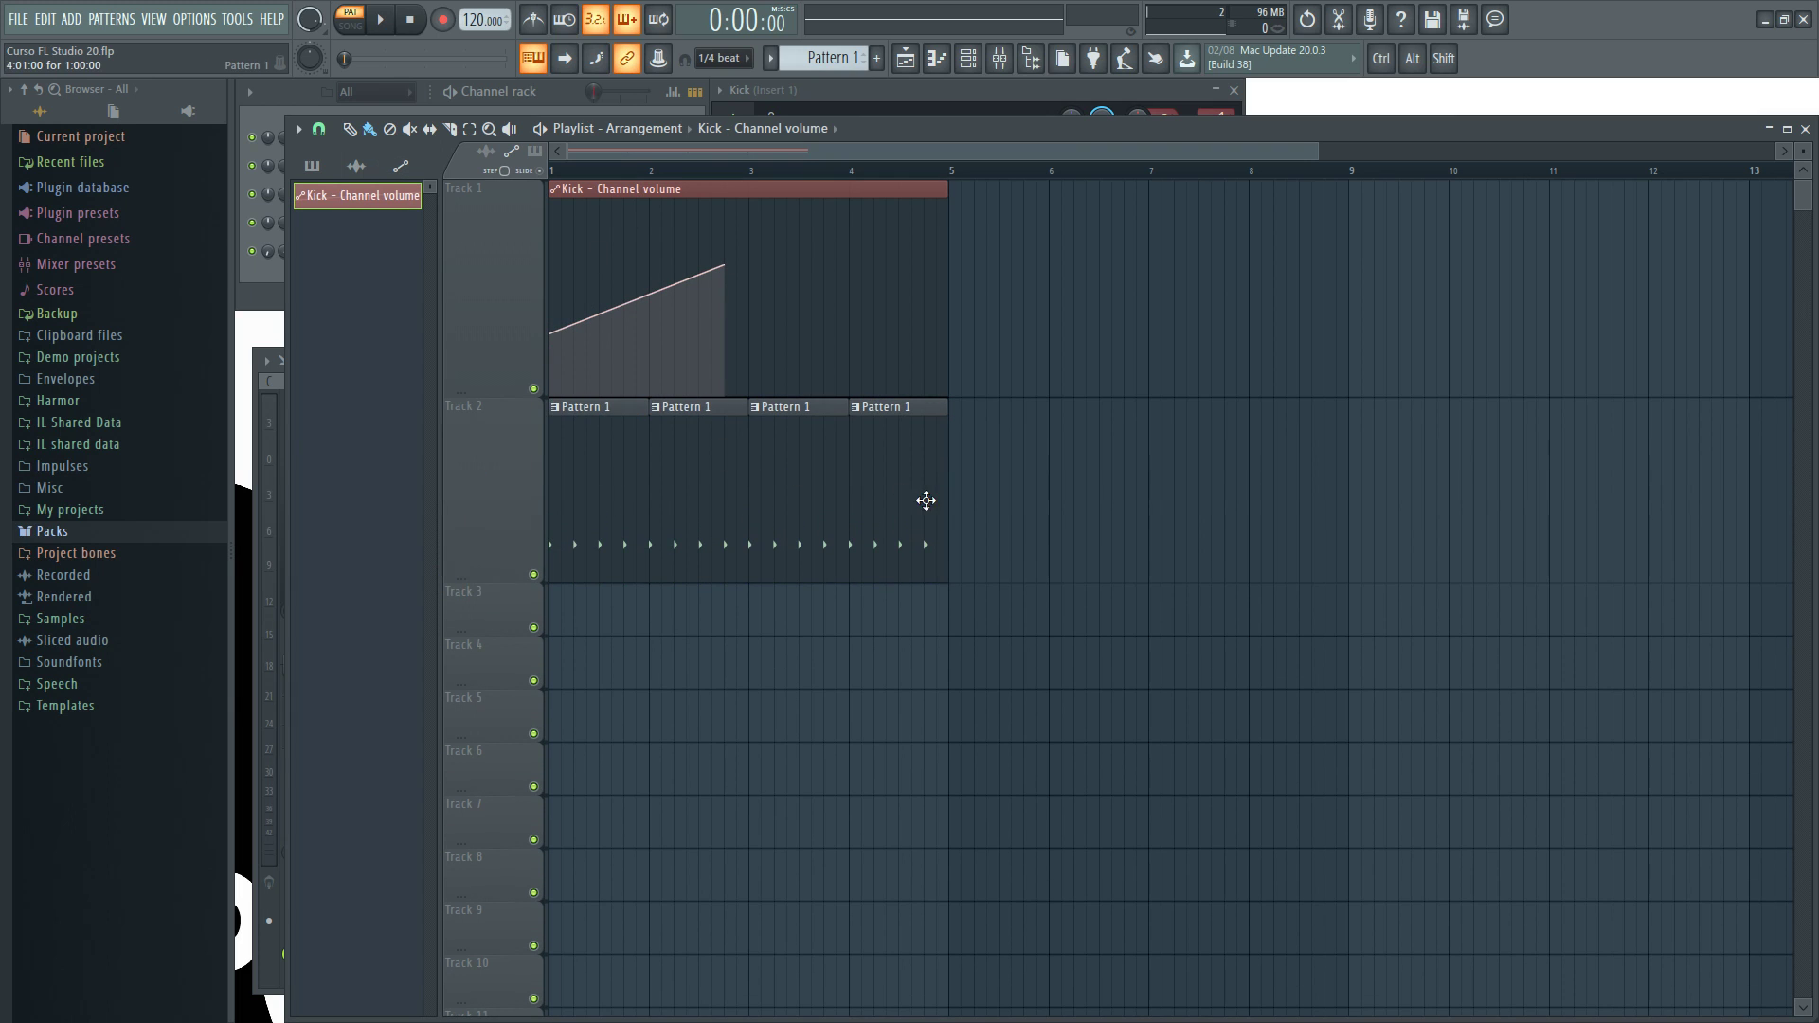
click(603, 417)
drag(603, 418, 998, 190)
click(754, 189)
drag(754, 189, 621, 446)
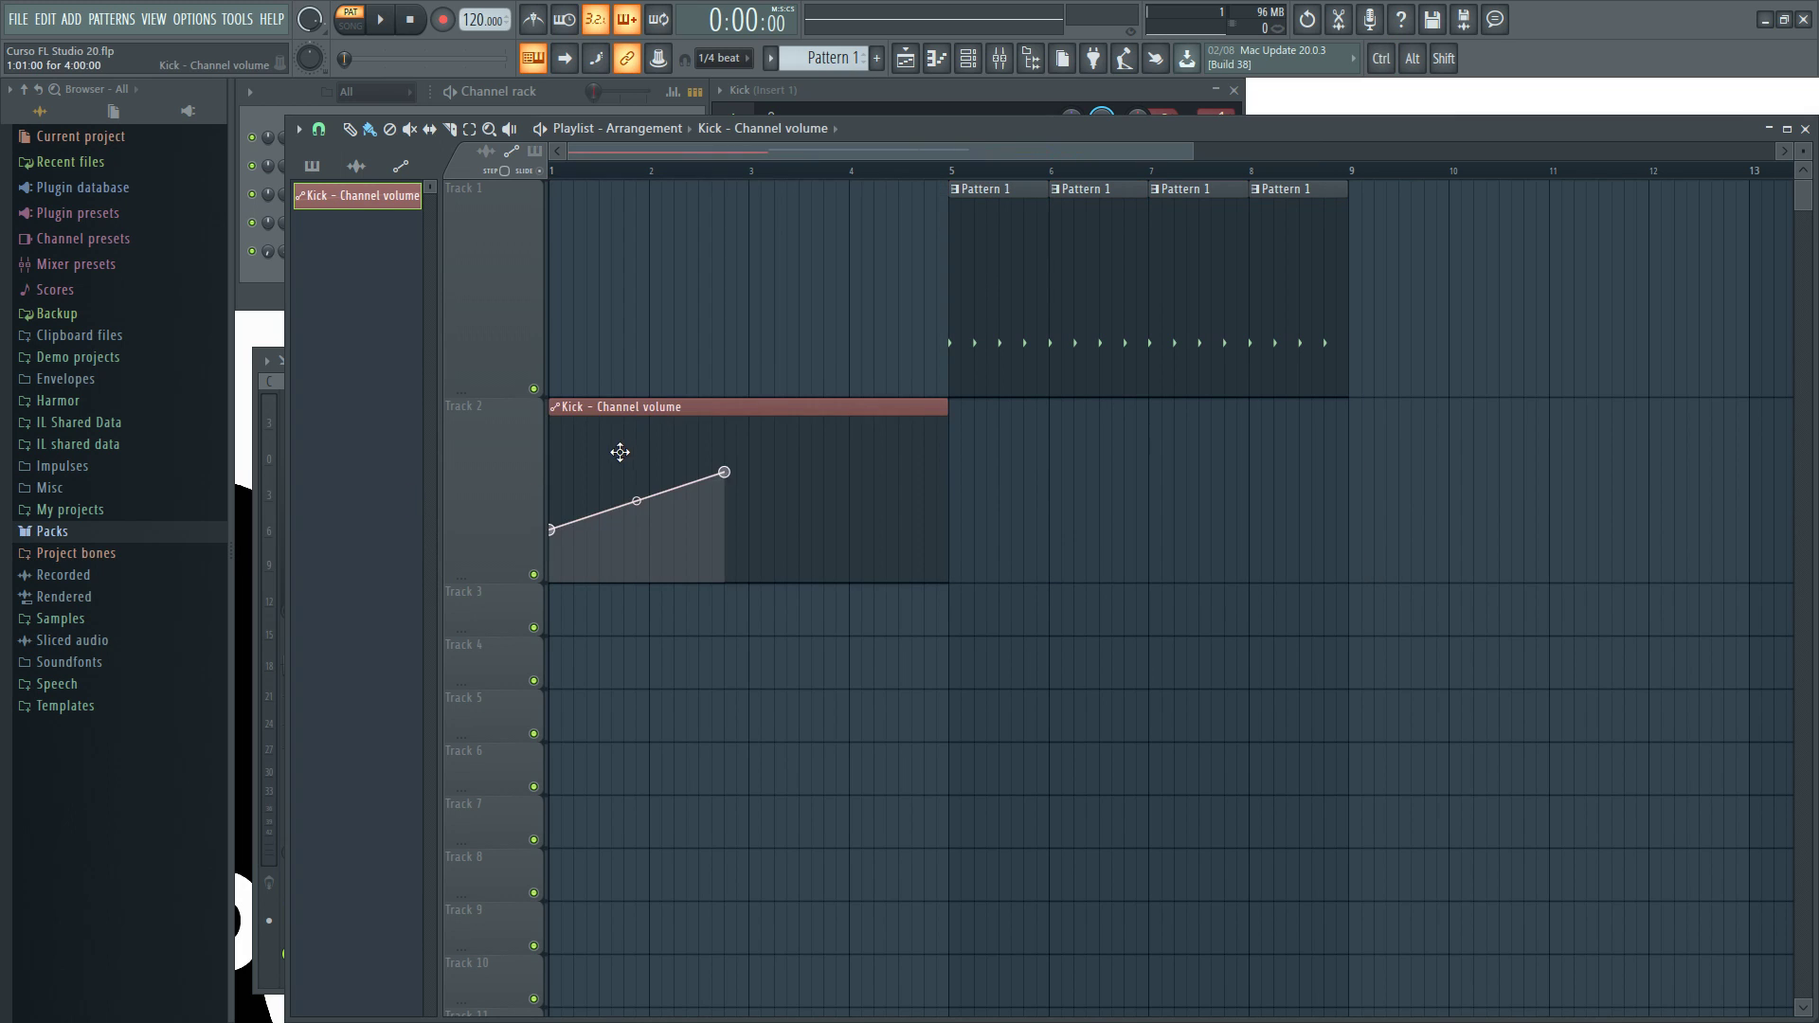
click(1000, 190)
drag(1000, 190, 600, 191)
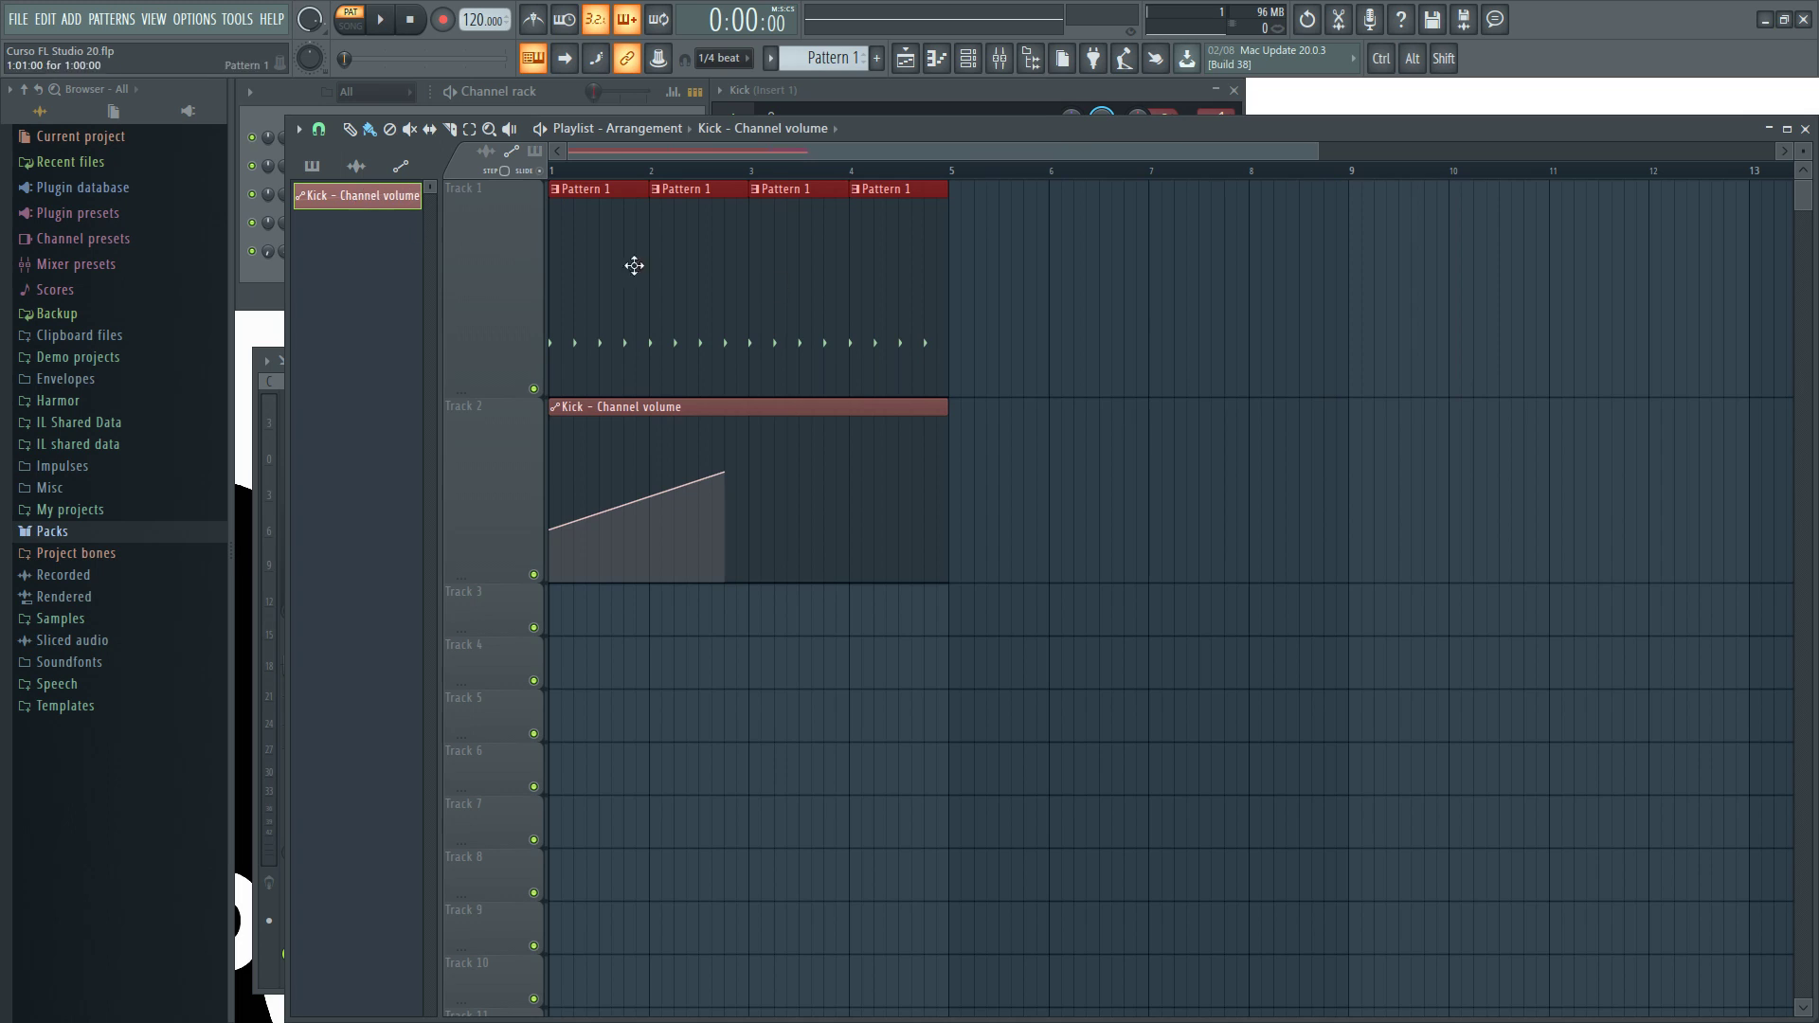
Move the Kick volume envelope's second point to the clip's end at bar 5 and raise it slightly
drag(725, 474, 954, 444)
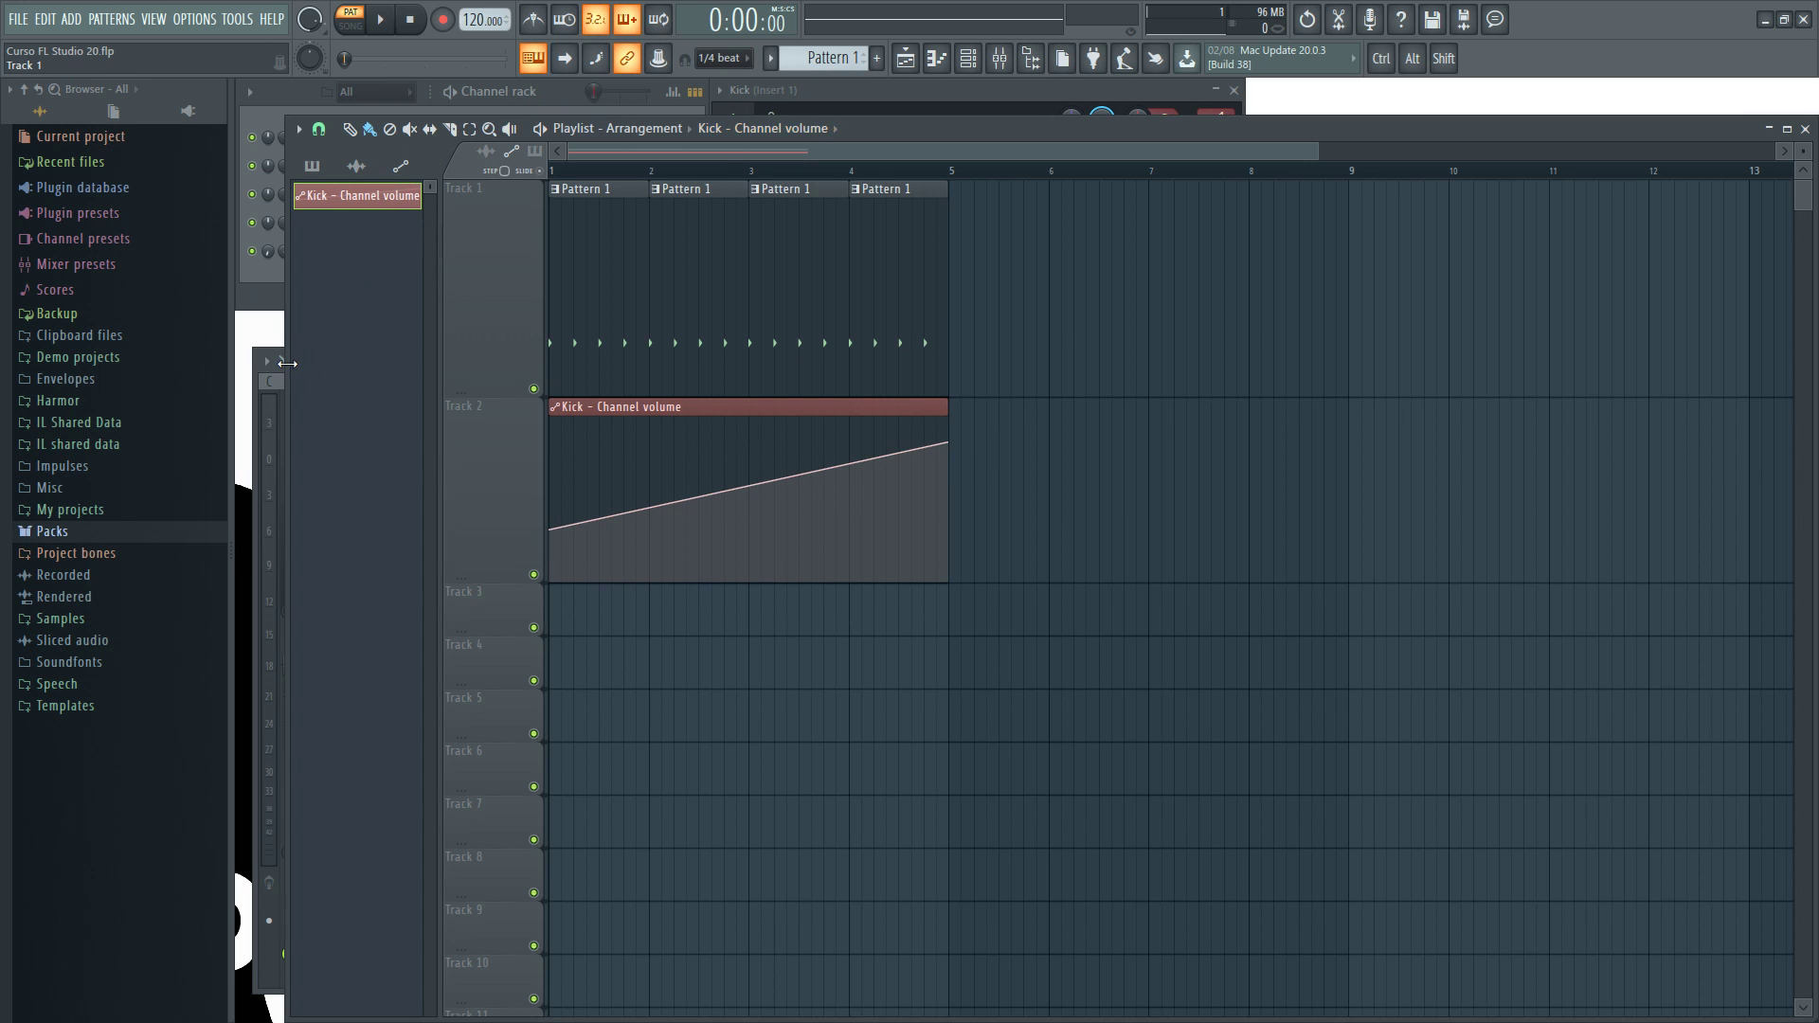
Uncover the Kick channel's volume knob, switch playback to song mode and play the arrangement
drag(287, 363, 311, 361)
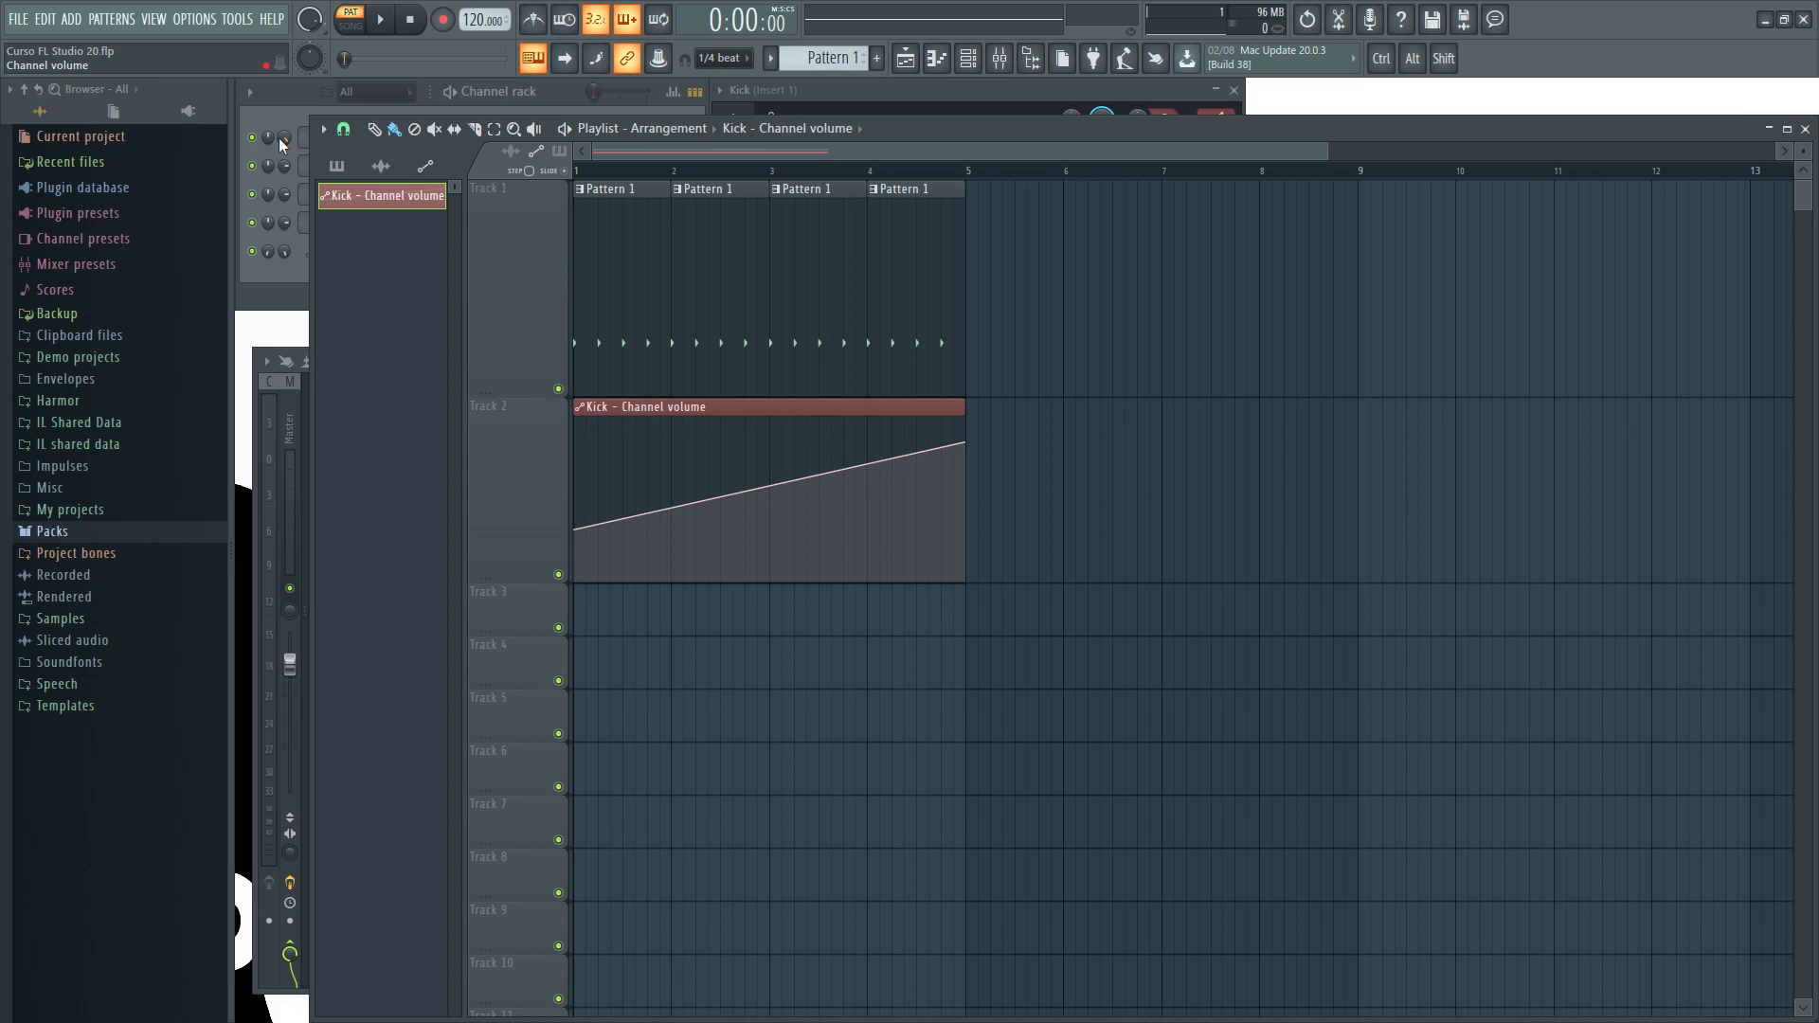
click(350, 28)
click(382, 21)
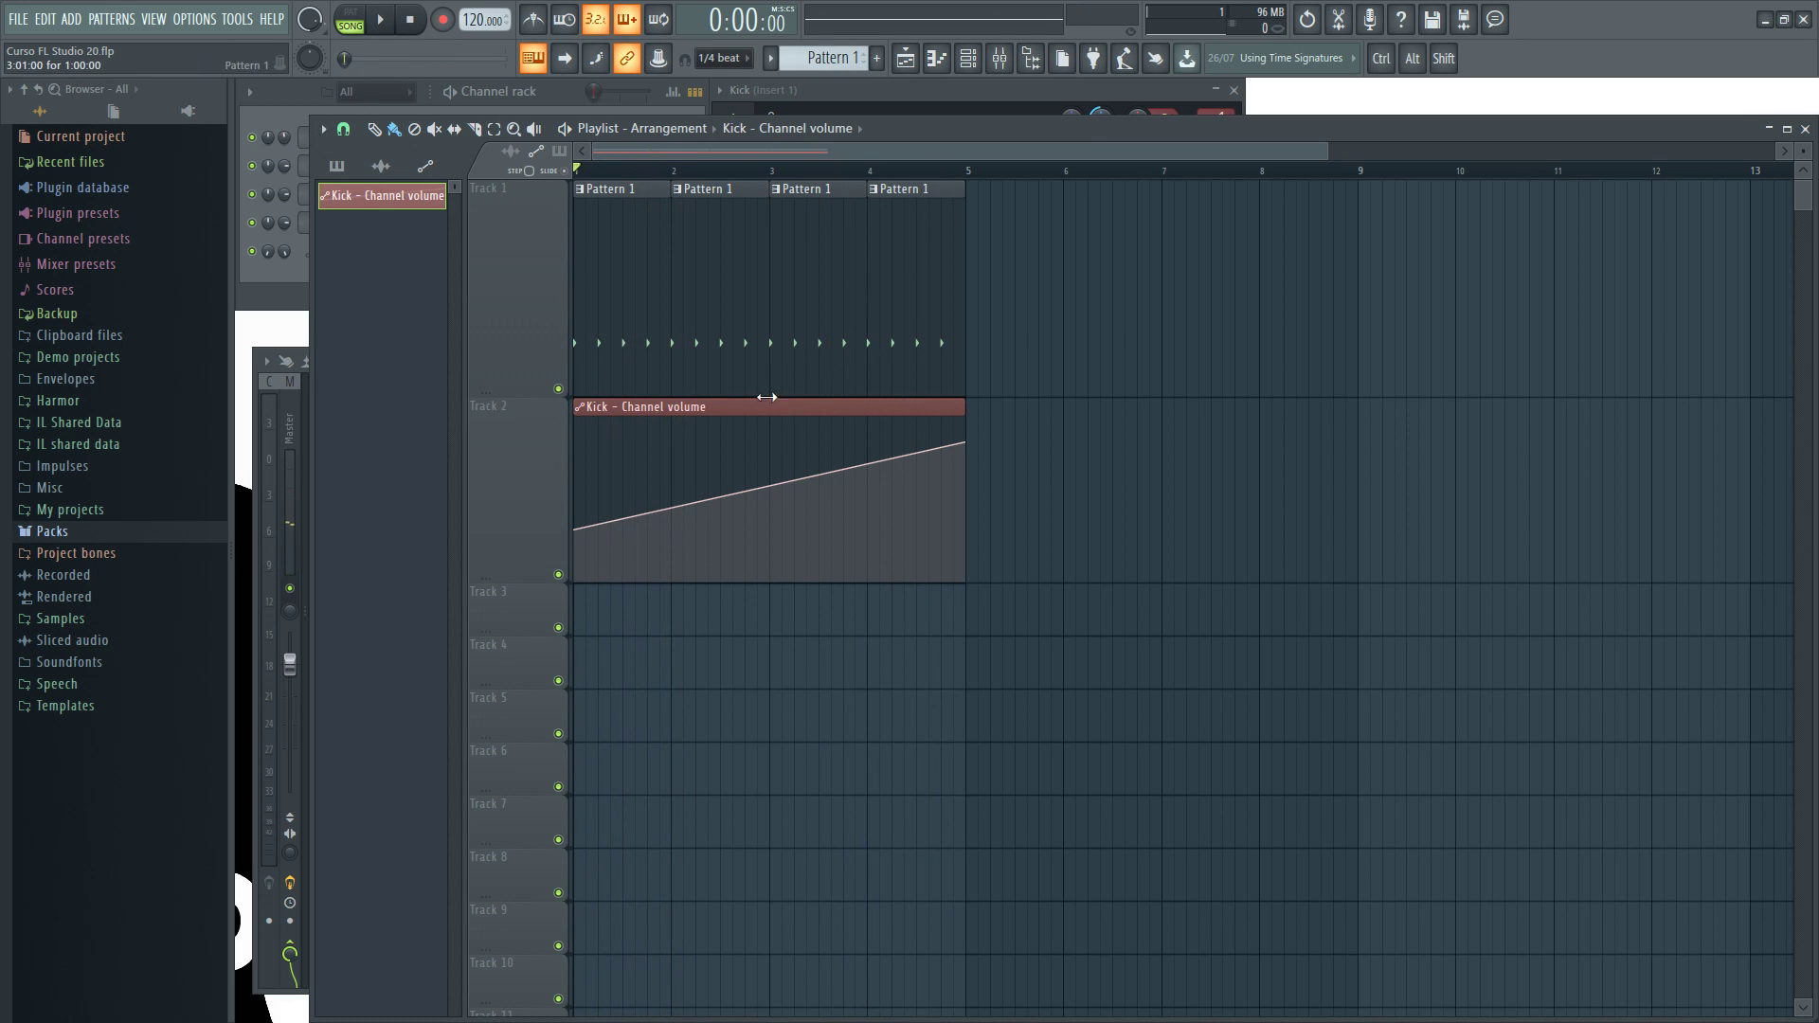
Make the volume ramp span the full range, with the first point at minimum and the bar 5 point at maximum
mouse_move(567, 536)
drag(575, 528, 569, 595)
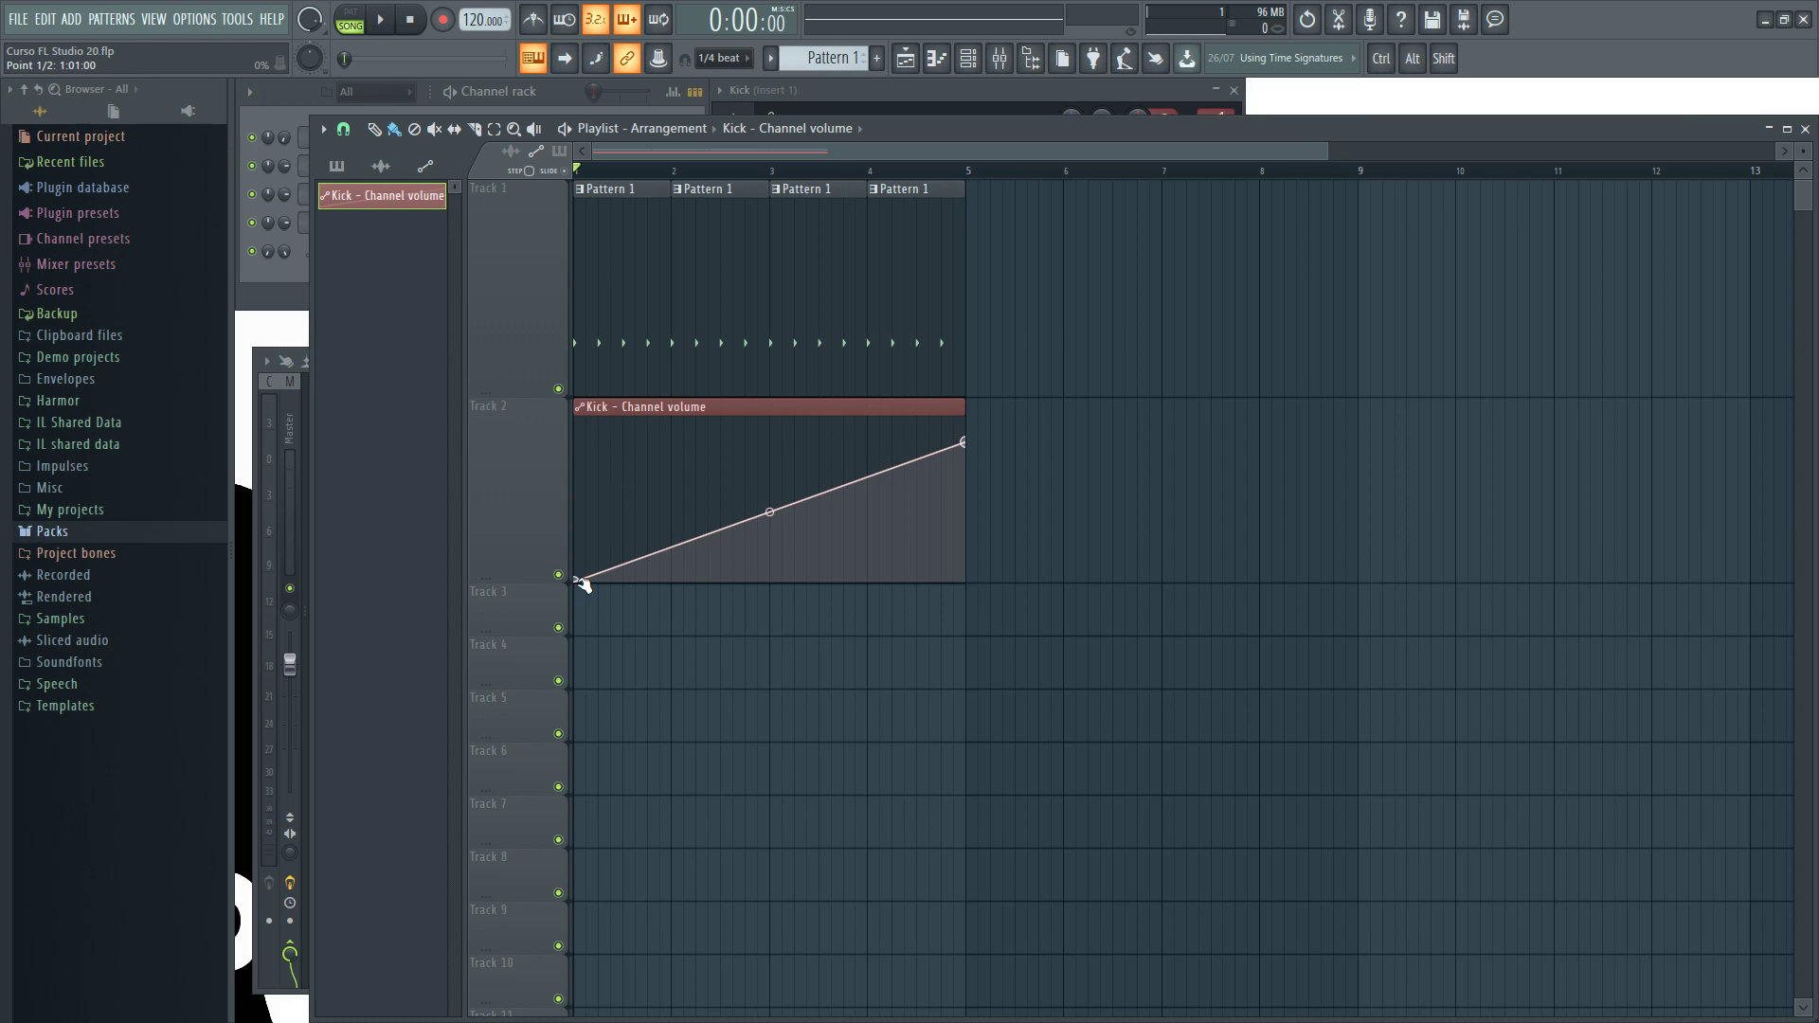
drag(961, 443, 965, 406)
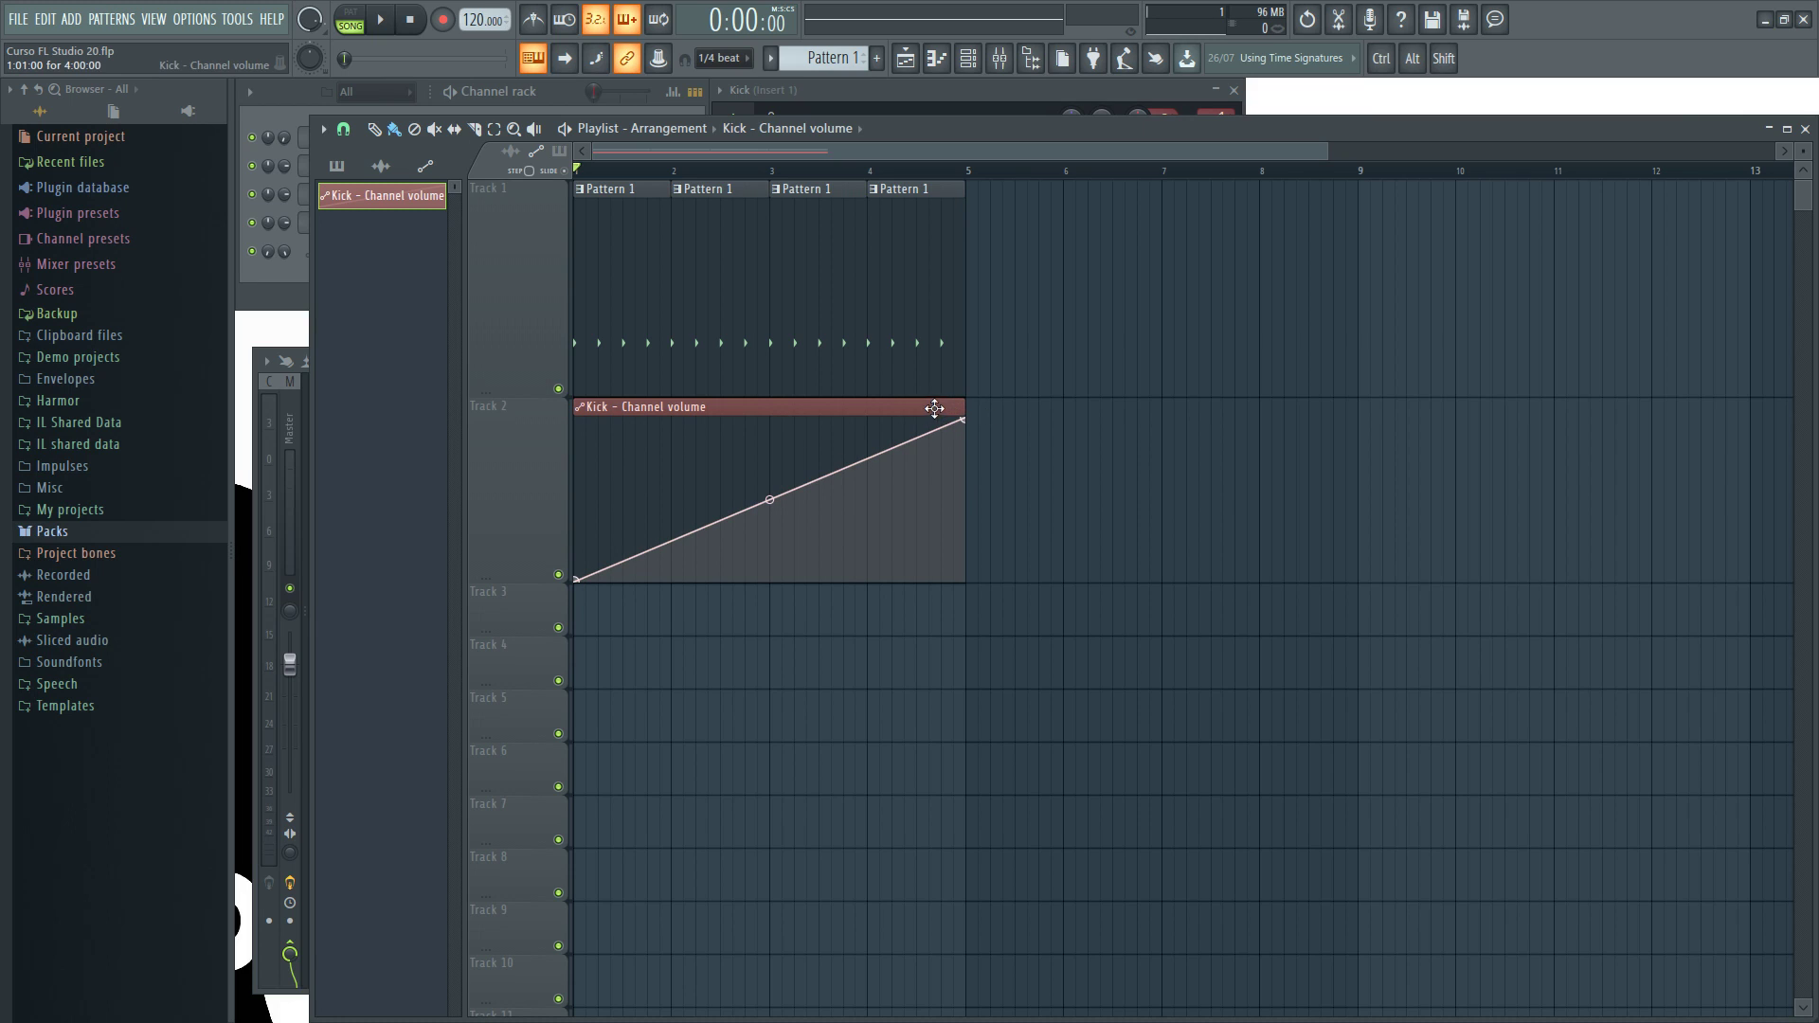
Extend the Kick volume automation clip on Track 2 to bar 9
click(952, 214)
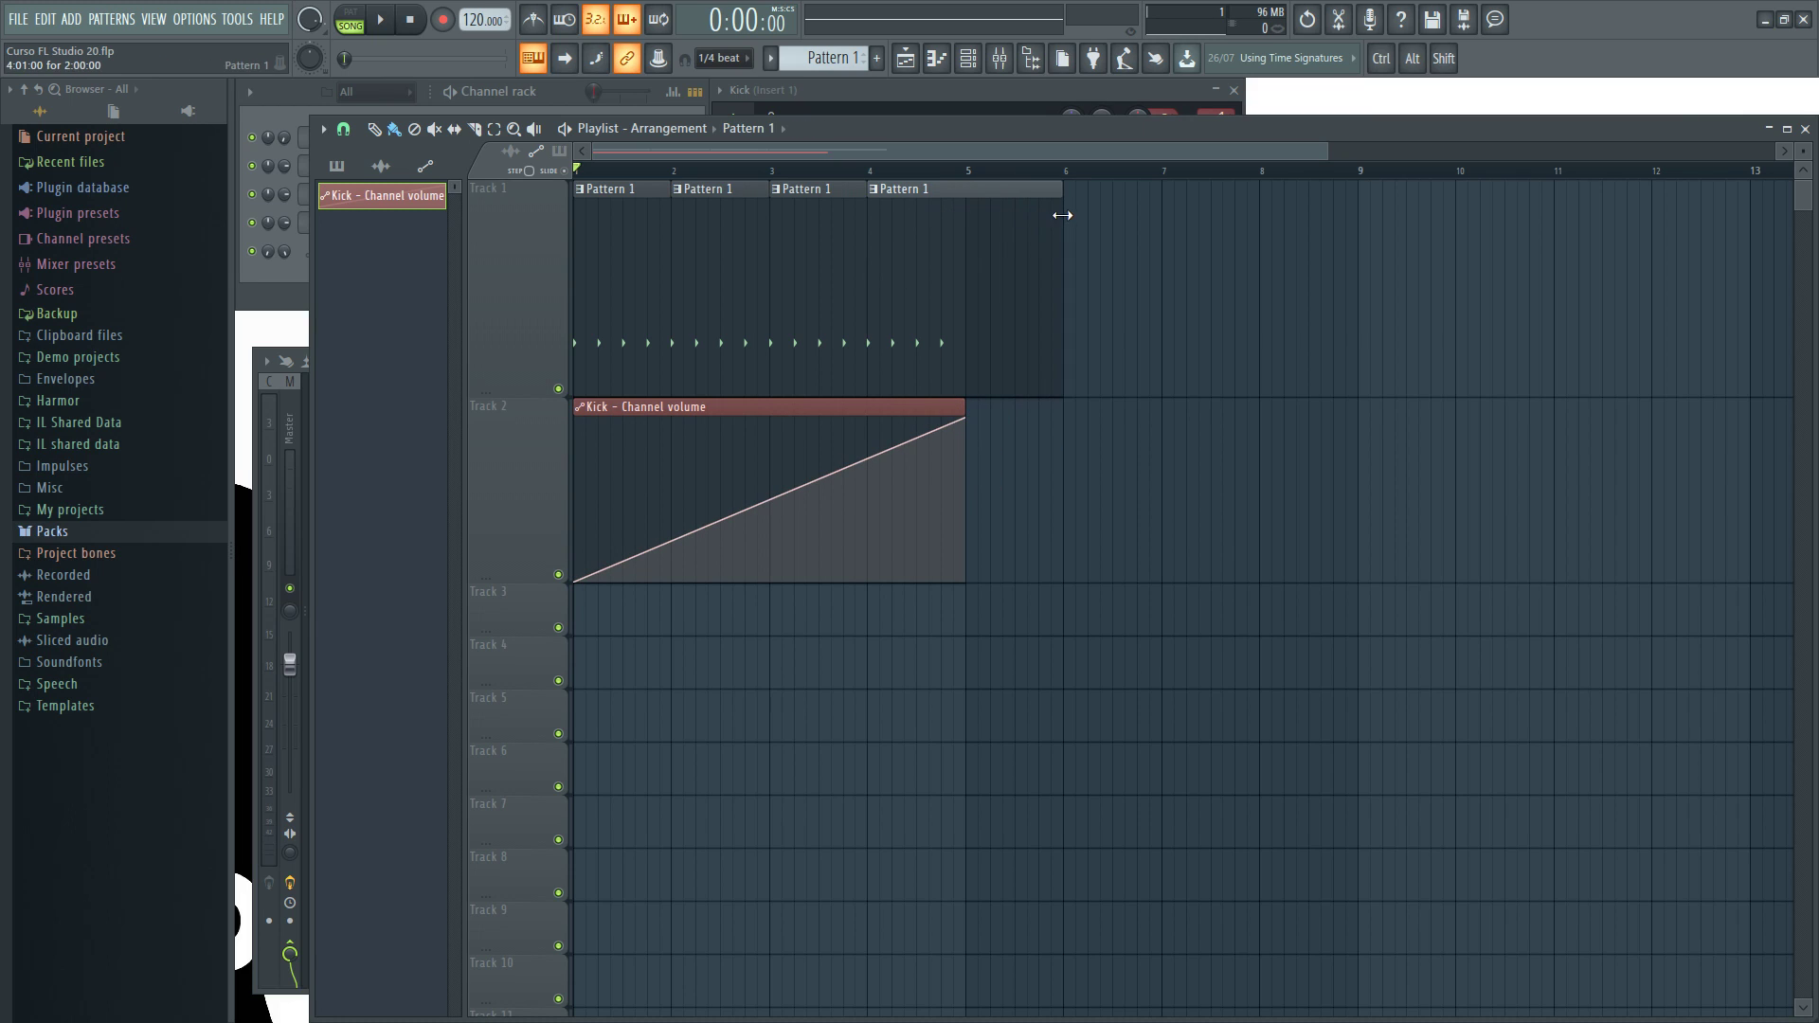
drag(966, 445, 1350, 449)
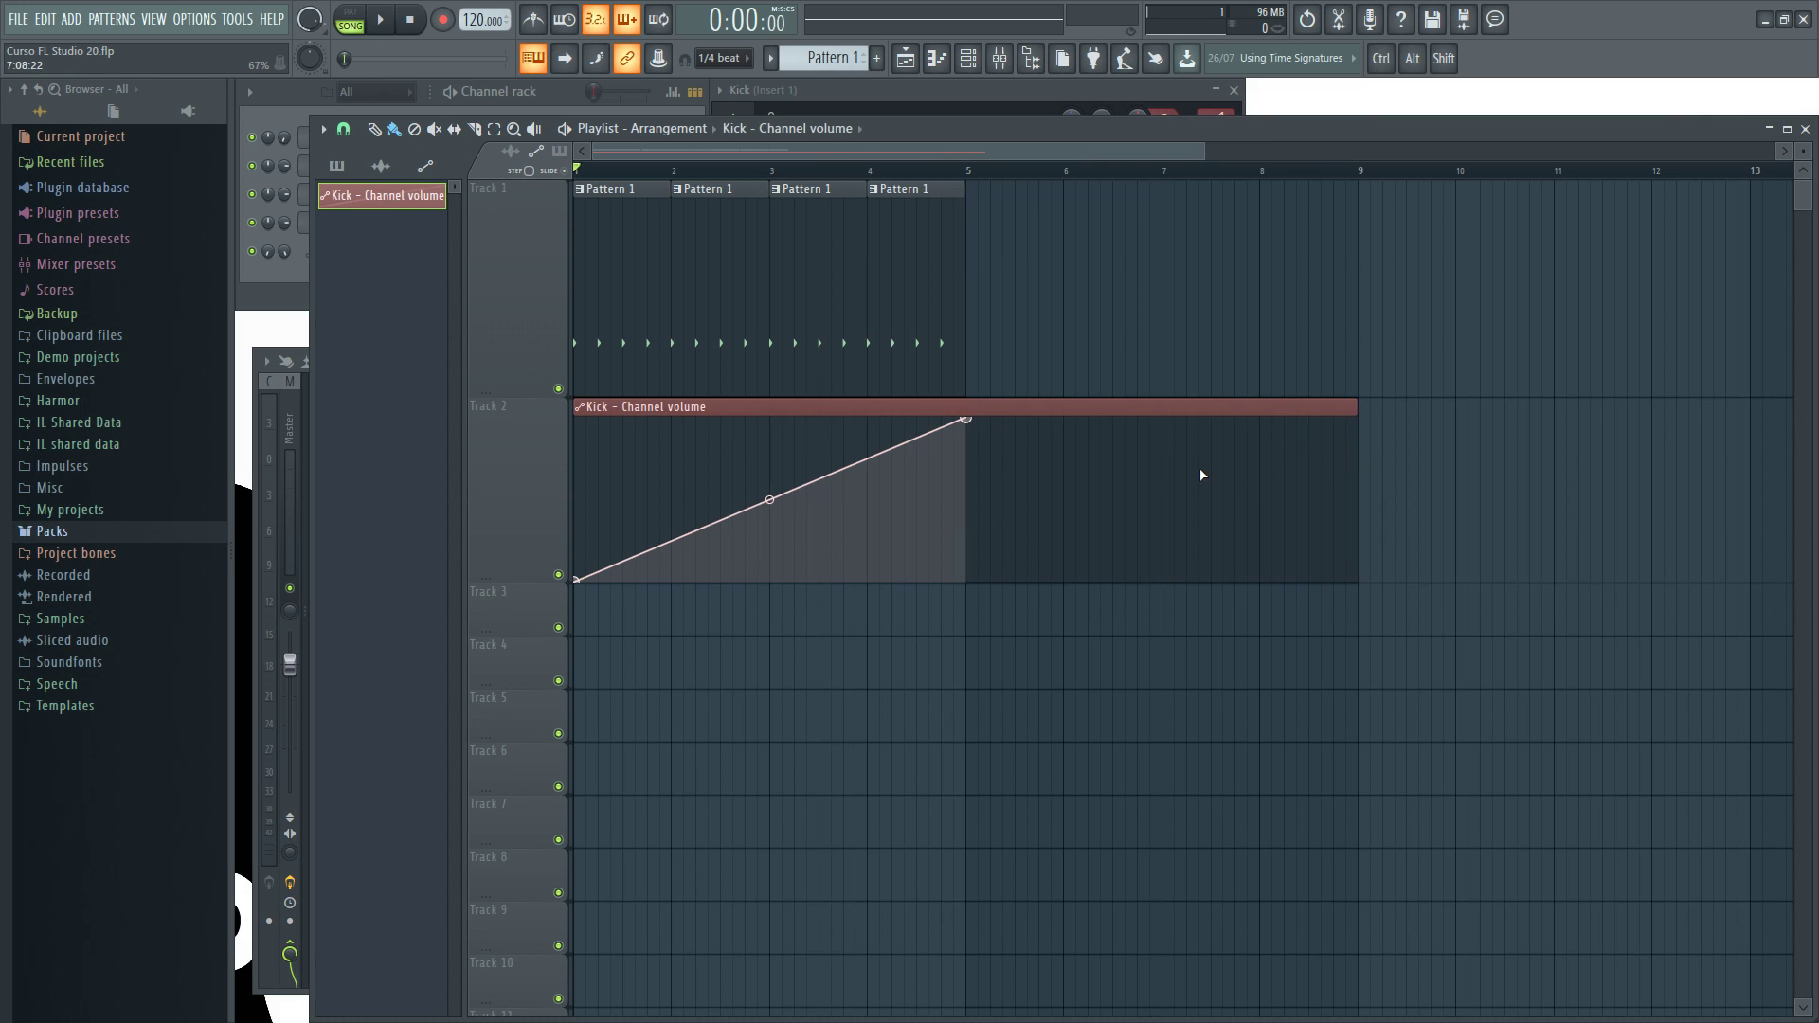
drag(959, 431, 964, 380)
Add eight alternating low and high envelope points between bars 5 and 9, forming a zigzag, with the first one at bar 6
right_click(1067, 475)
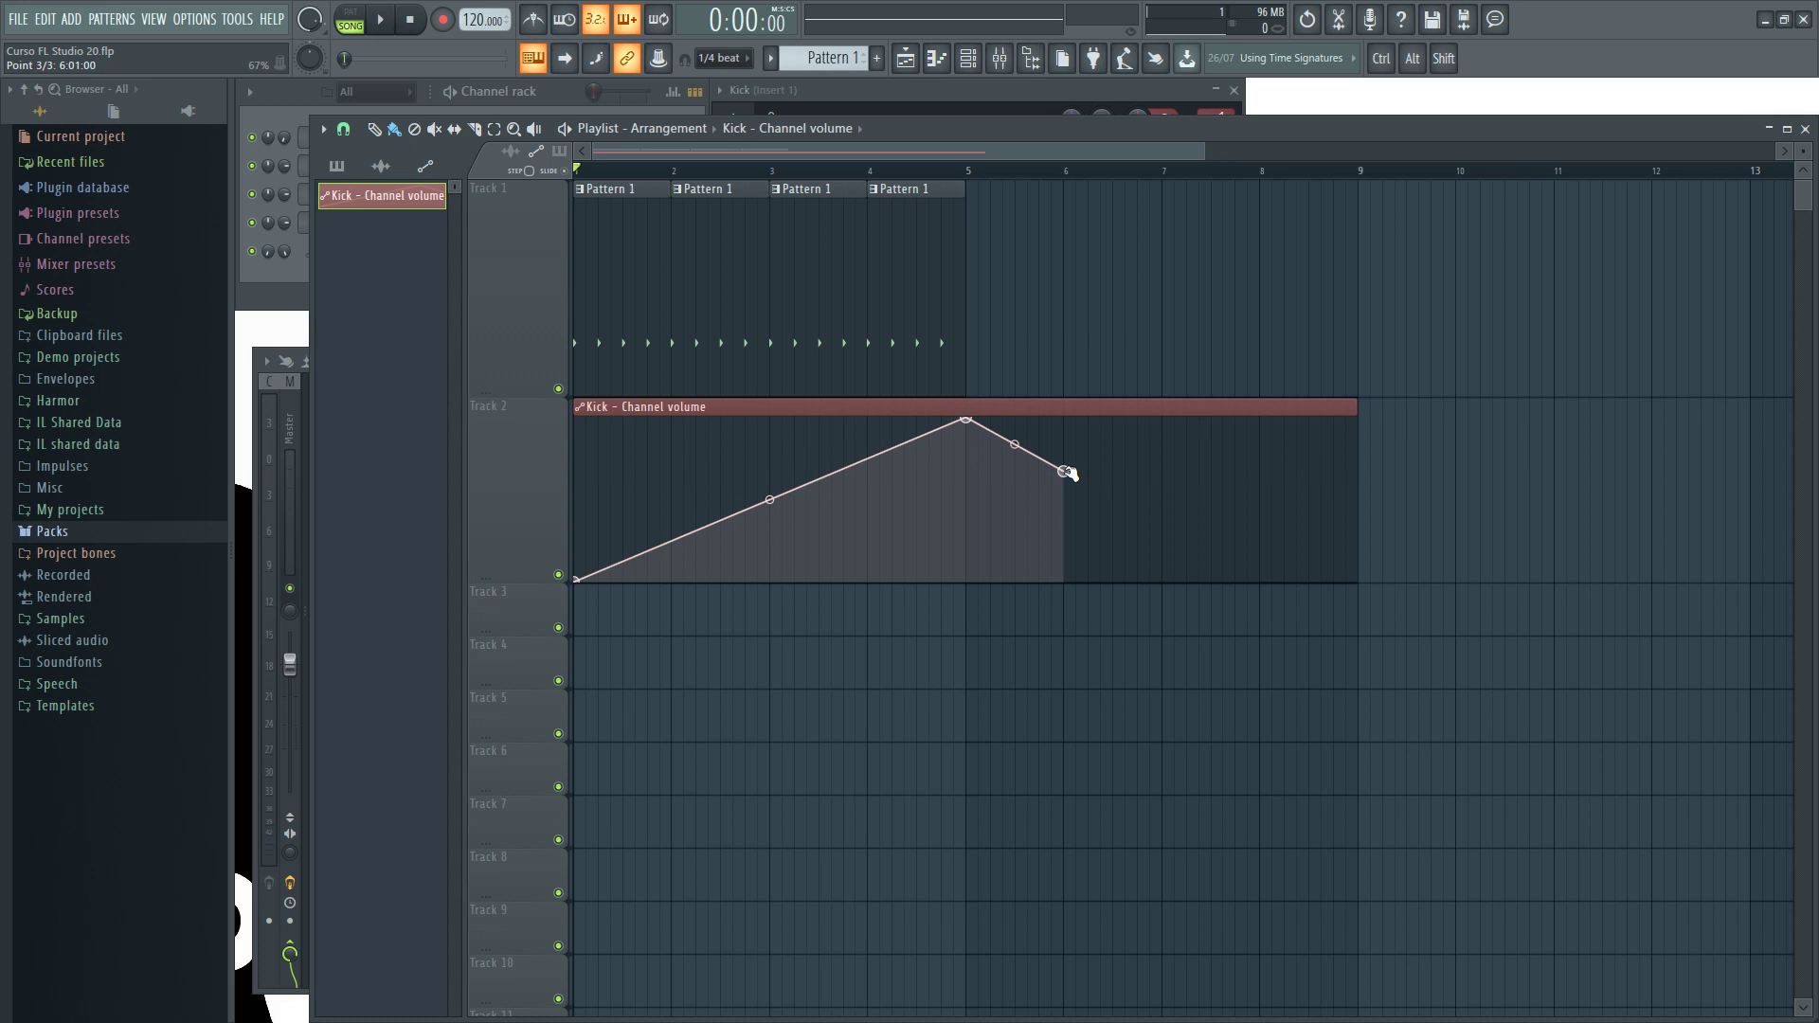
drag(1063, 472, 1064, 520)
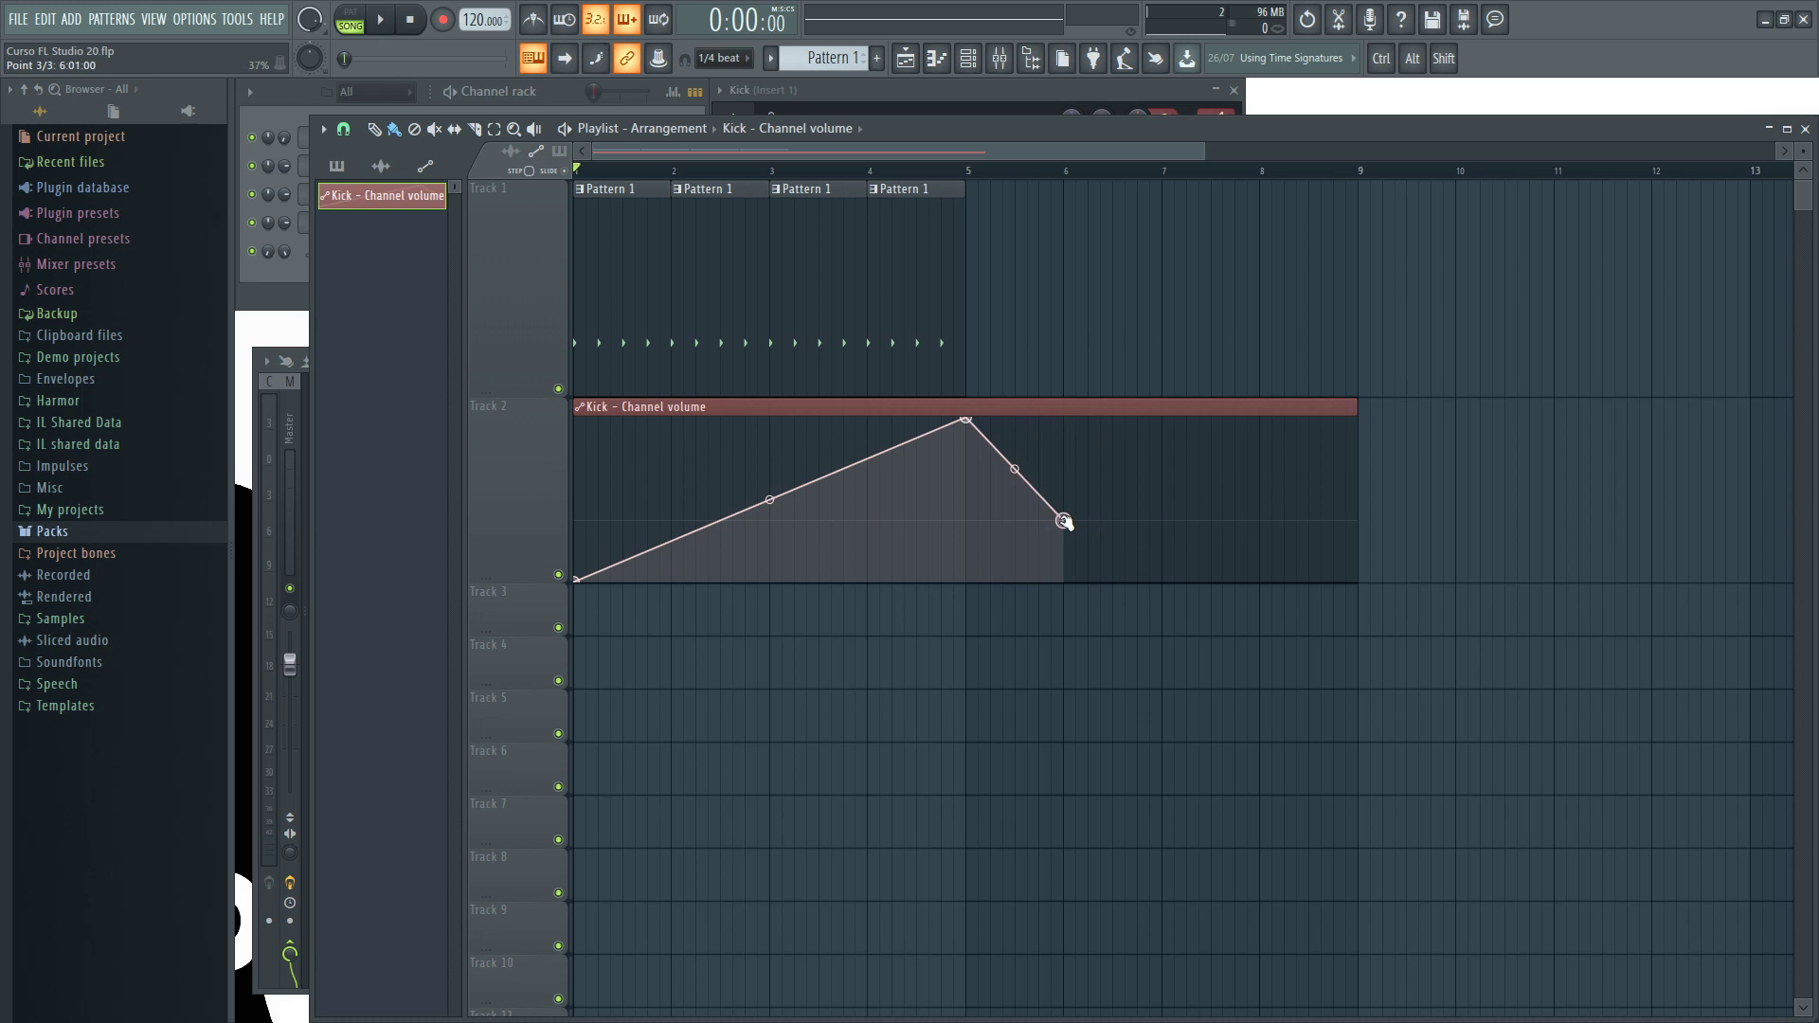
right_click(1100, 439)
right_click(1149, 513)
right_click(1198, 446)
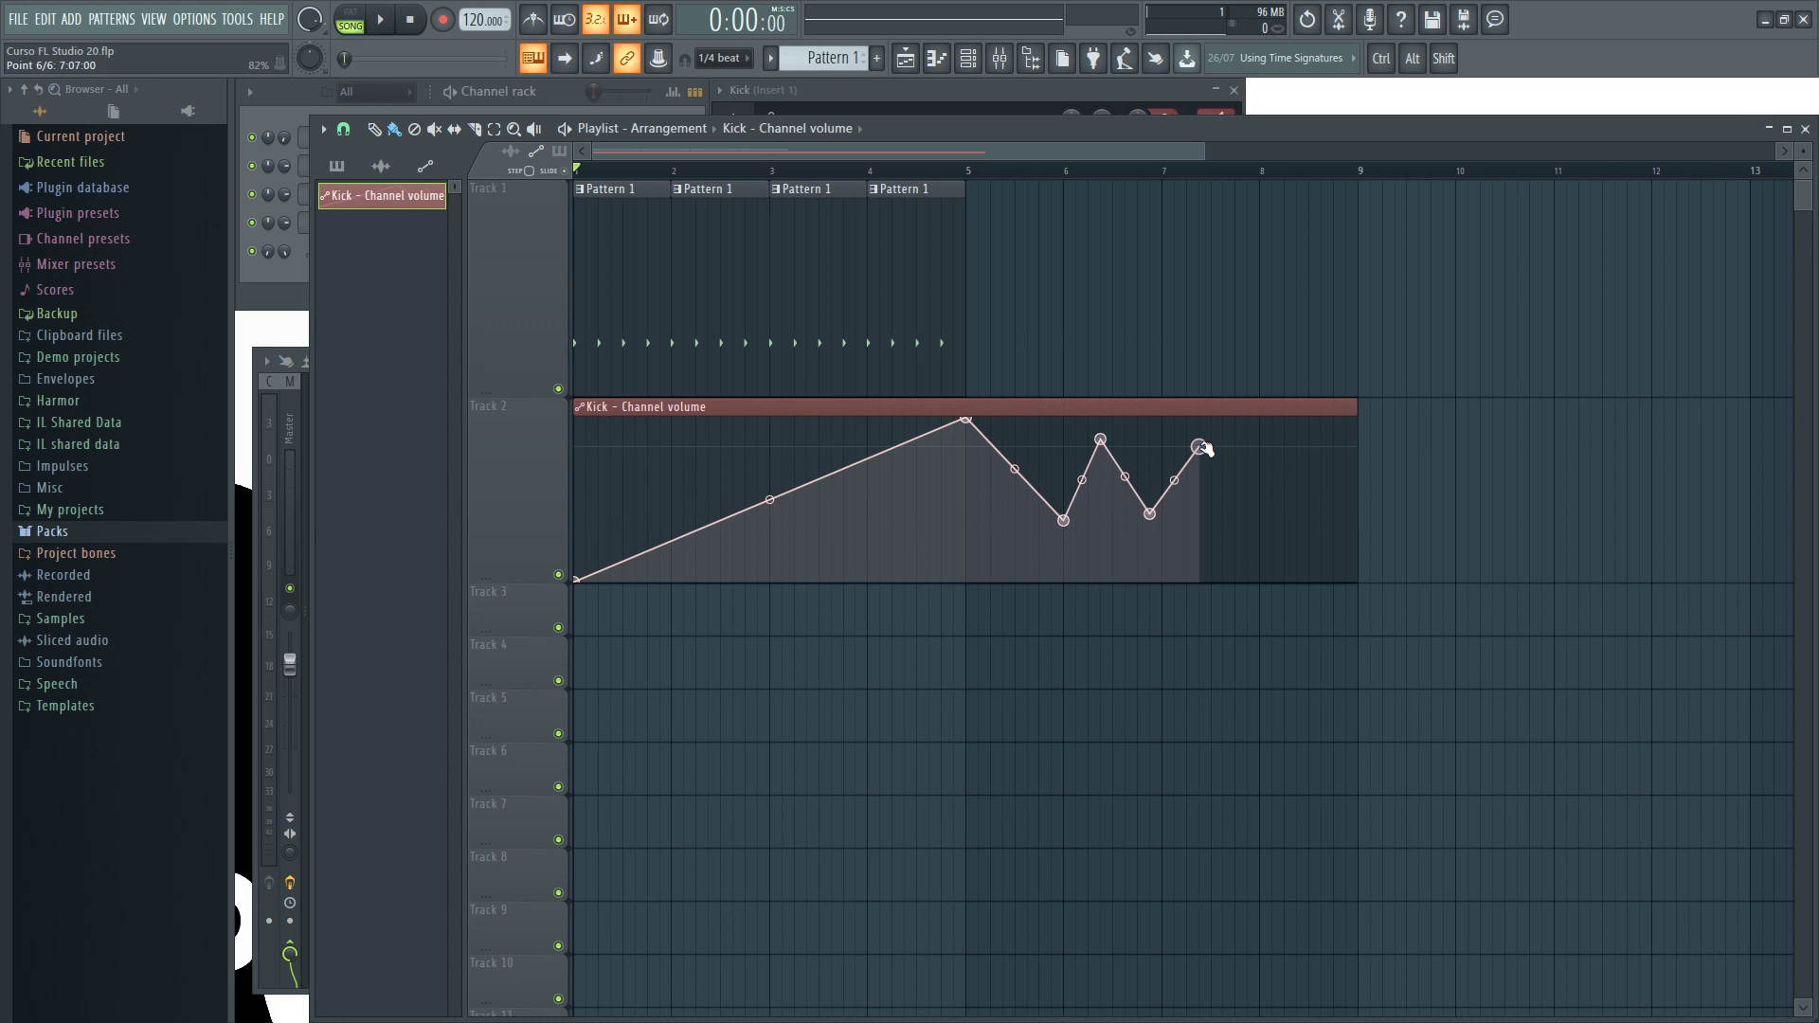
right_click(1247, 511)
right_click(1272, 457)
right_click(1295, 511)
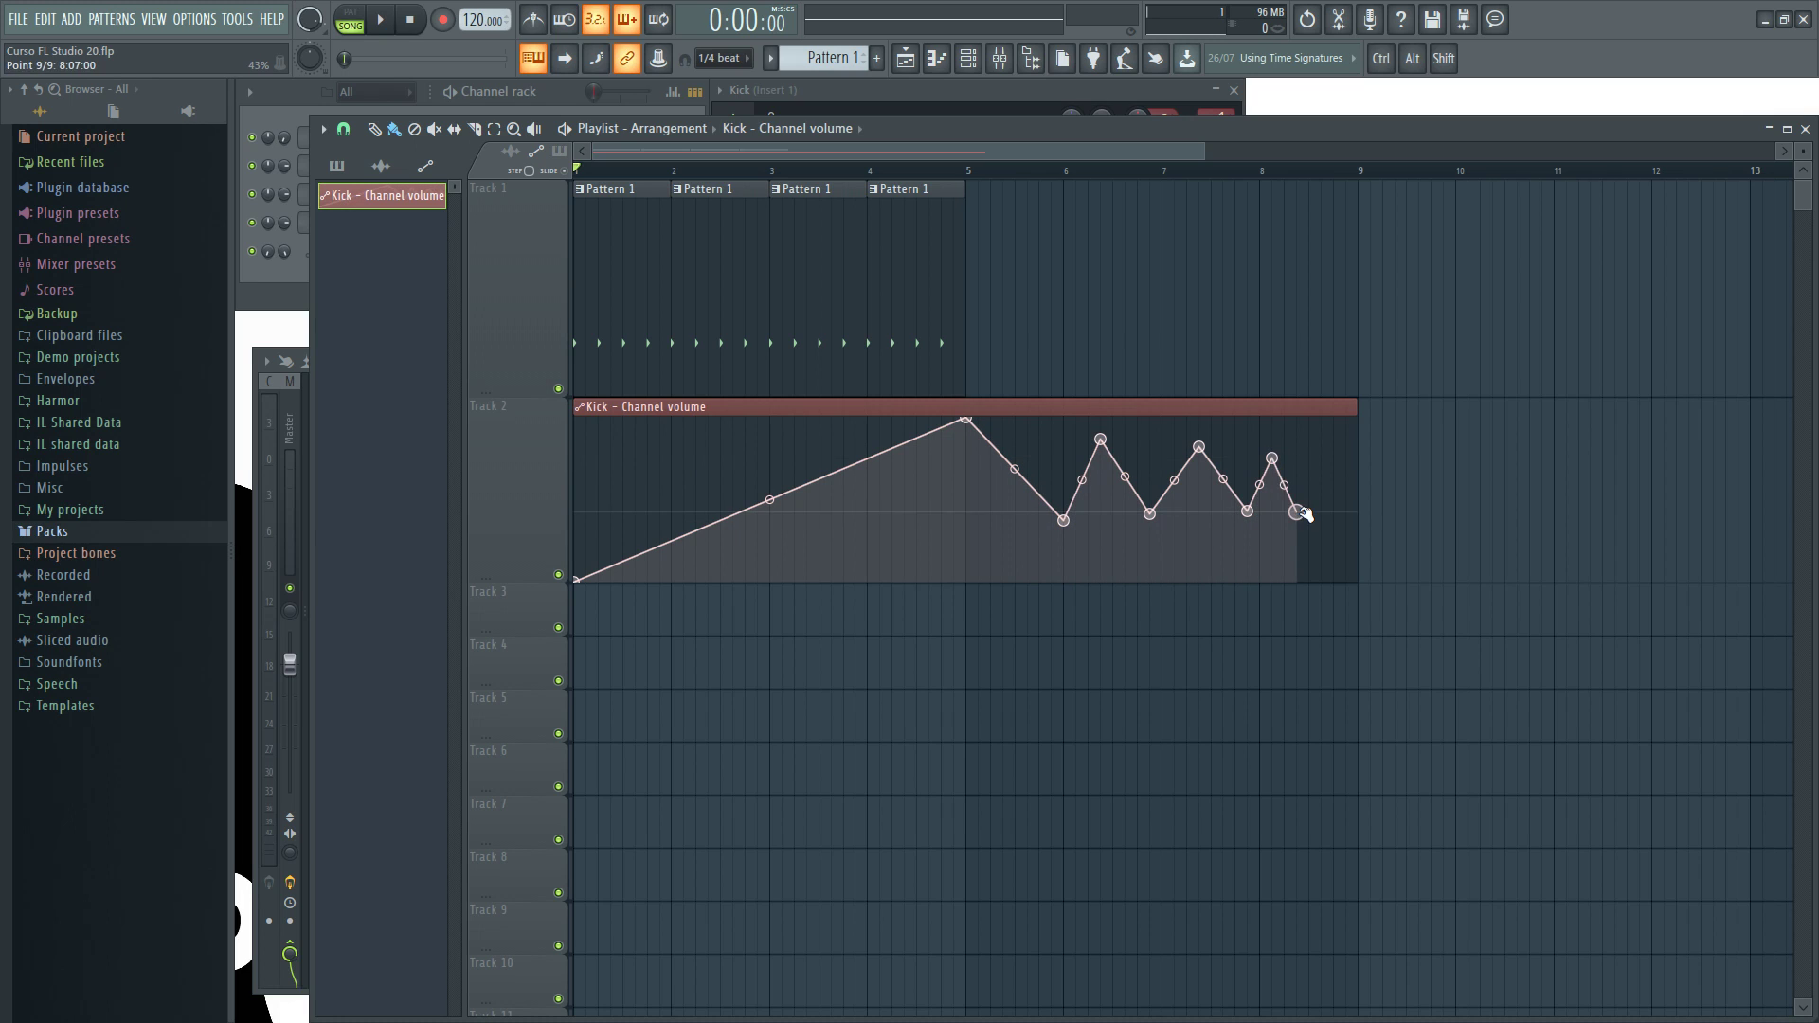
right_click(1354, 441)
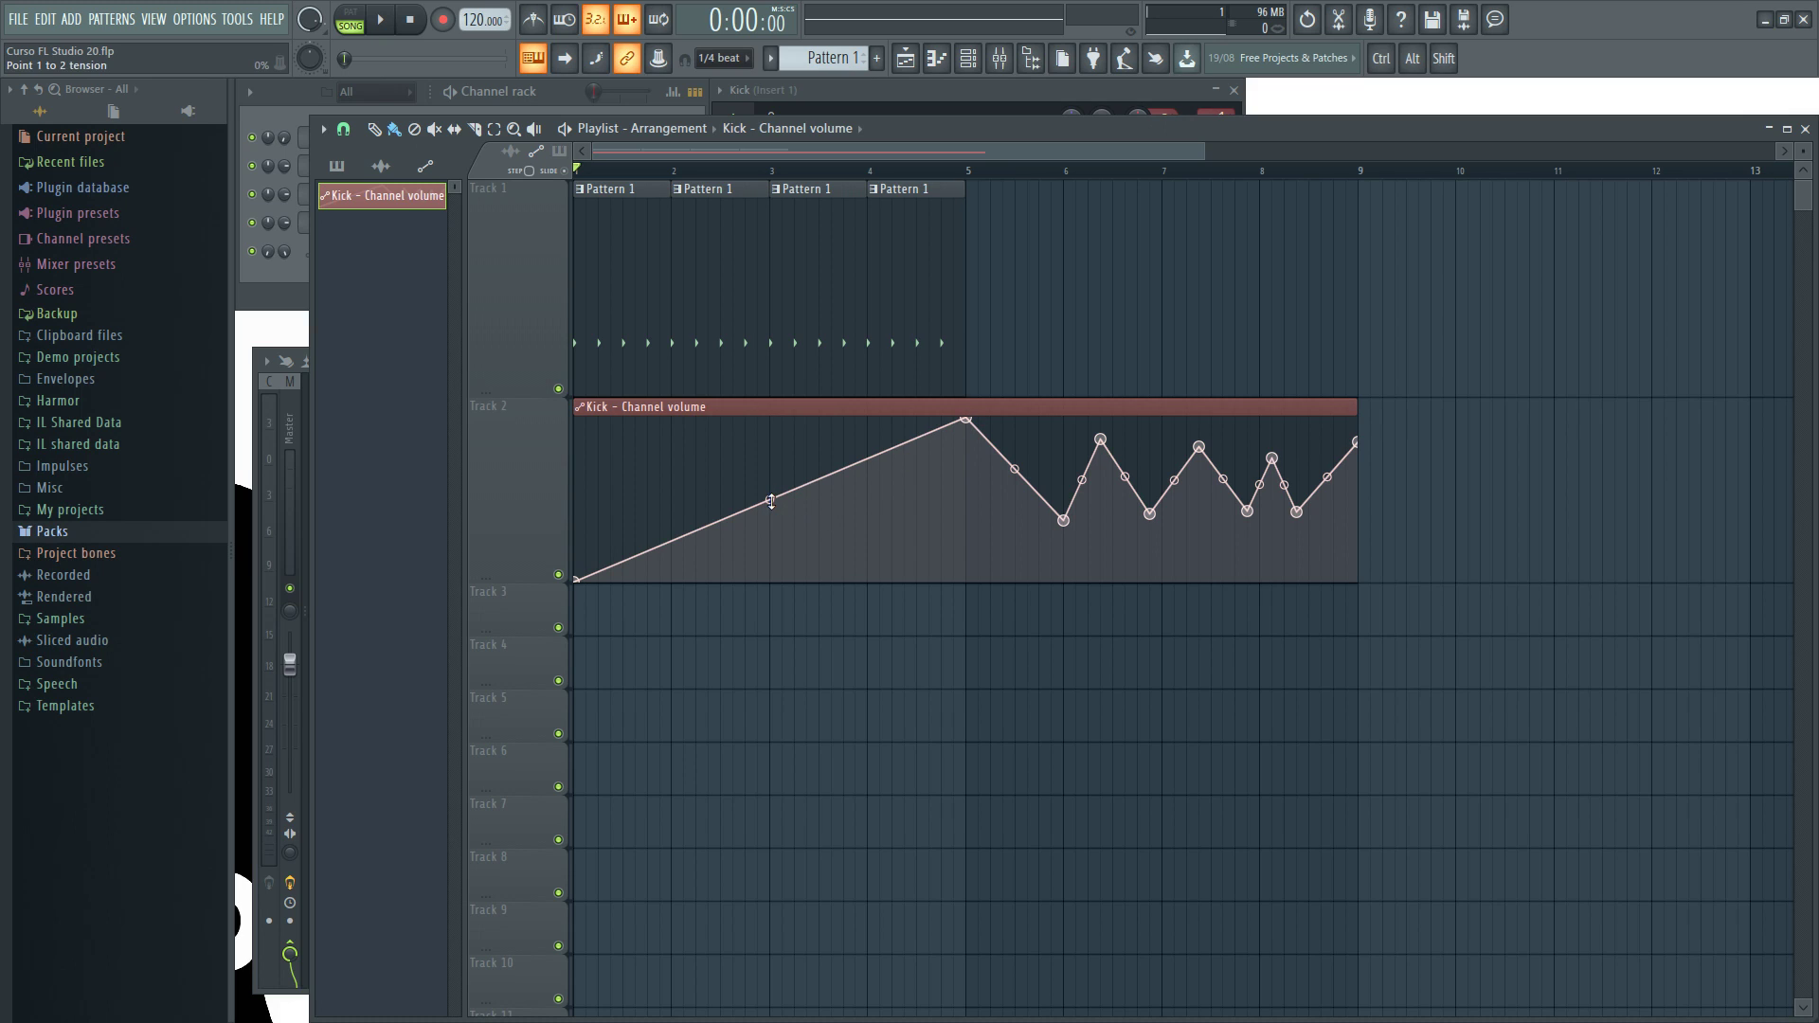
Bend the ramp between the first two envelope points into a fast-rising curve, adjusting its tension to a moderately softer bend
drag(769, 499, 770, 378)
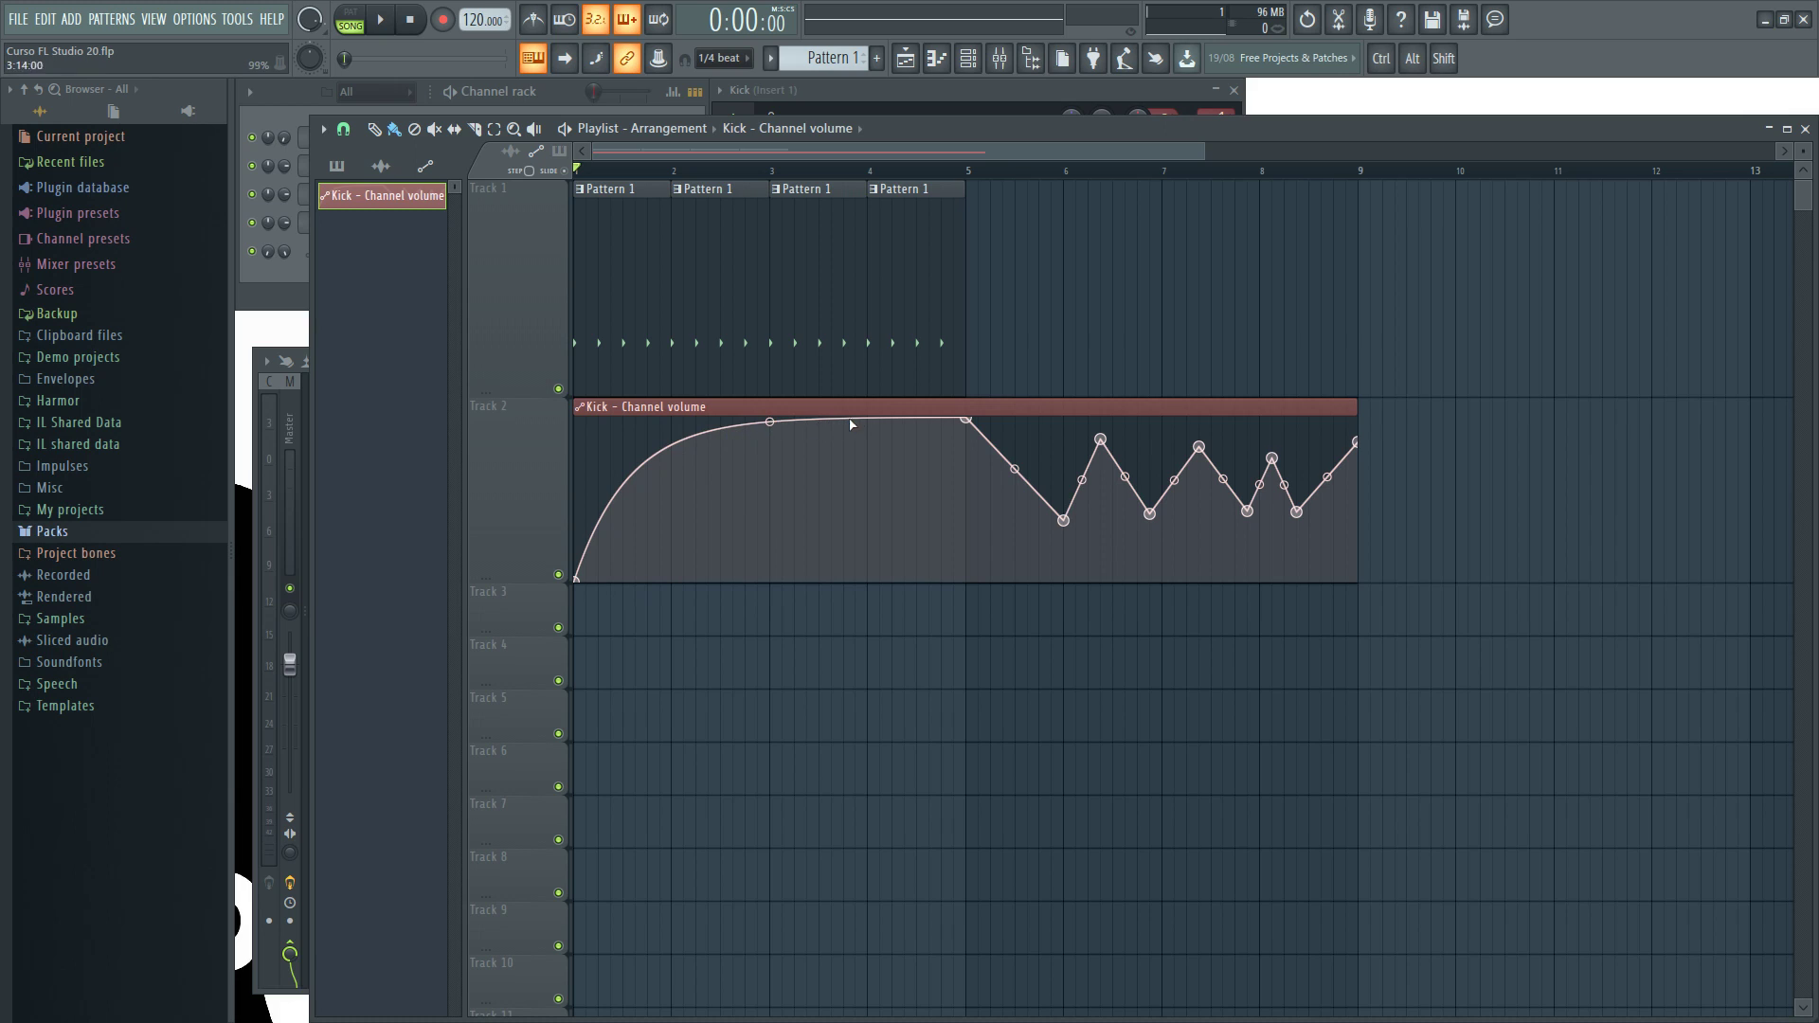
drag(769, 421, 823, 445)
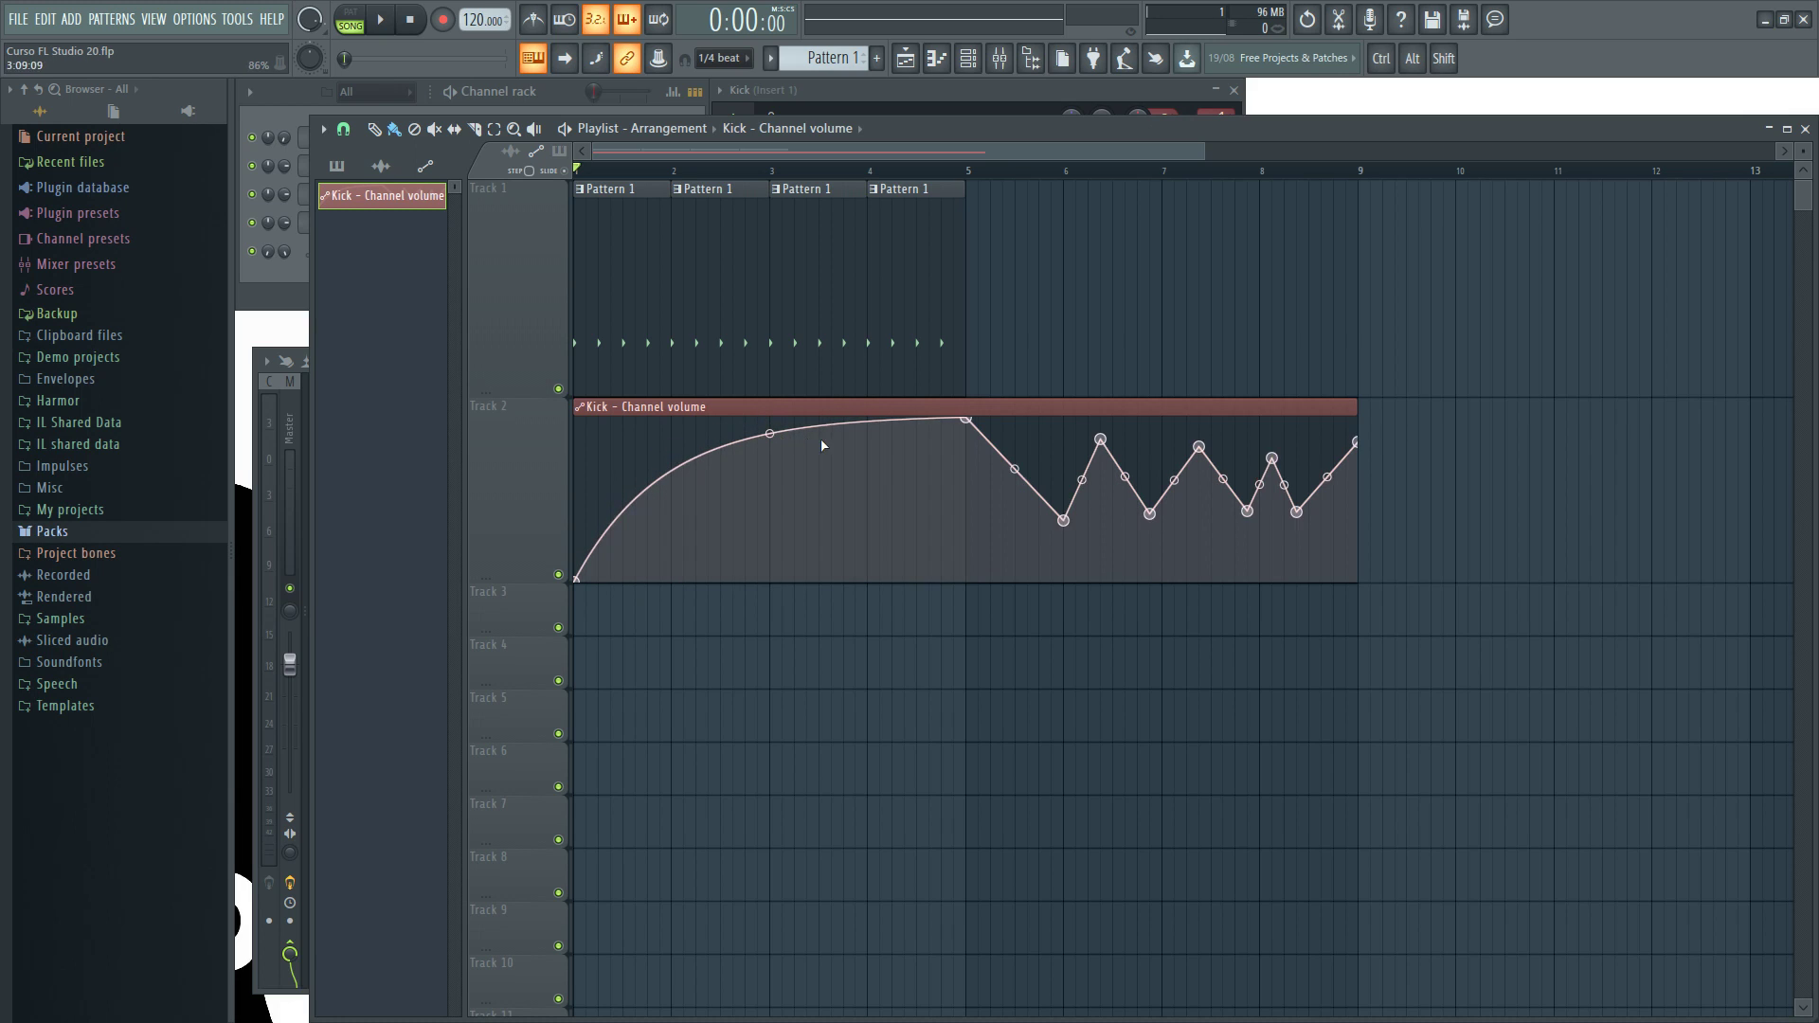
Reset the opening ramp's tension to a straight line and bend it back into a fast-rising curve
right_click(769, 434)
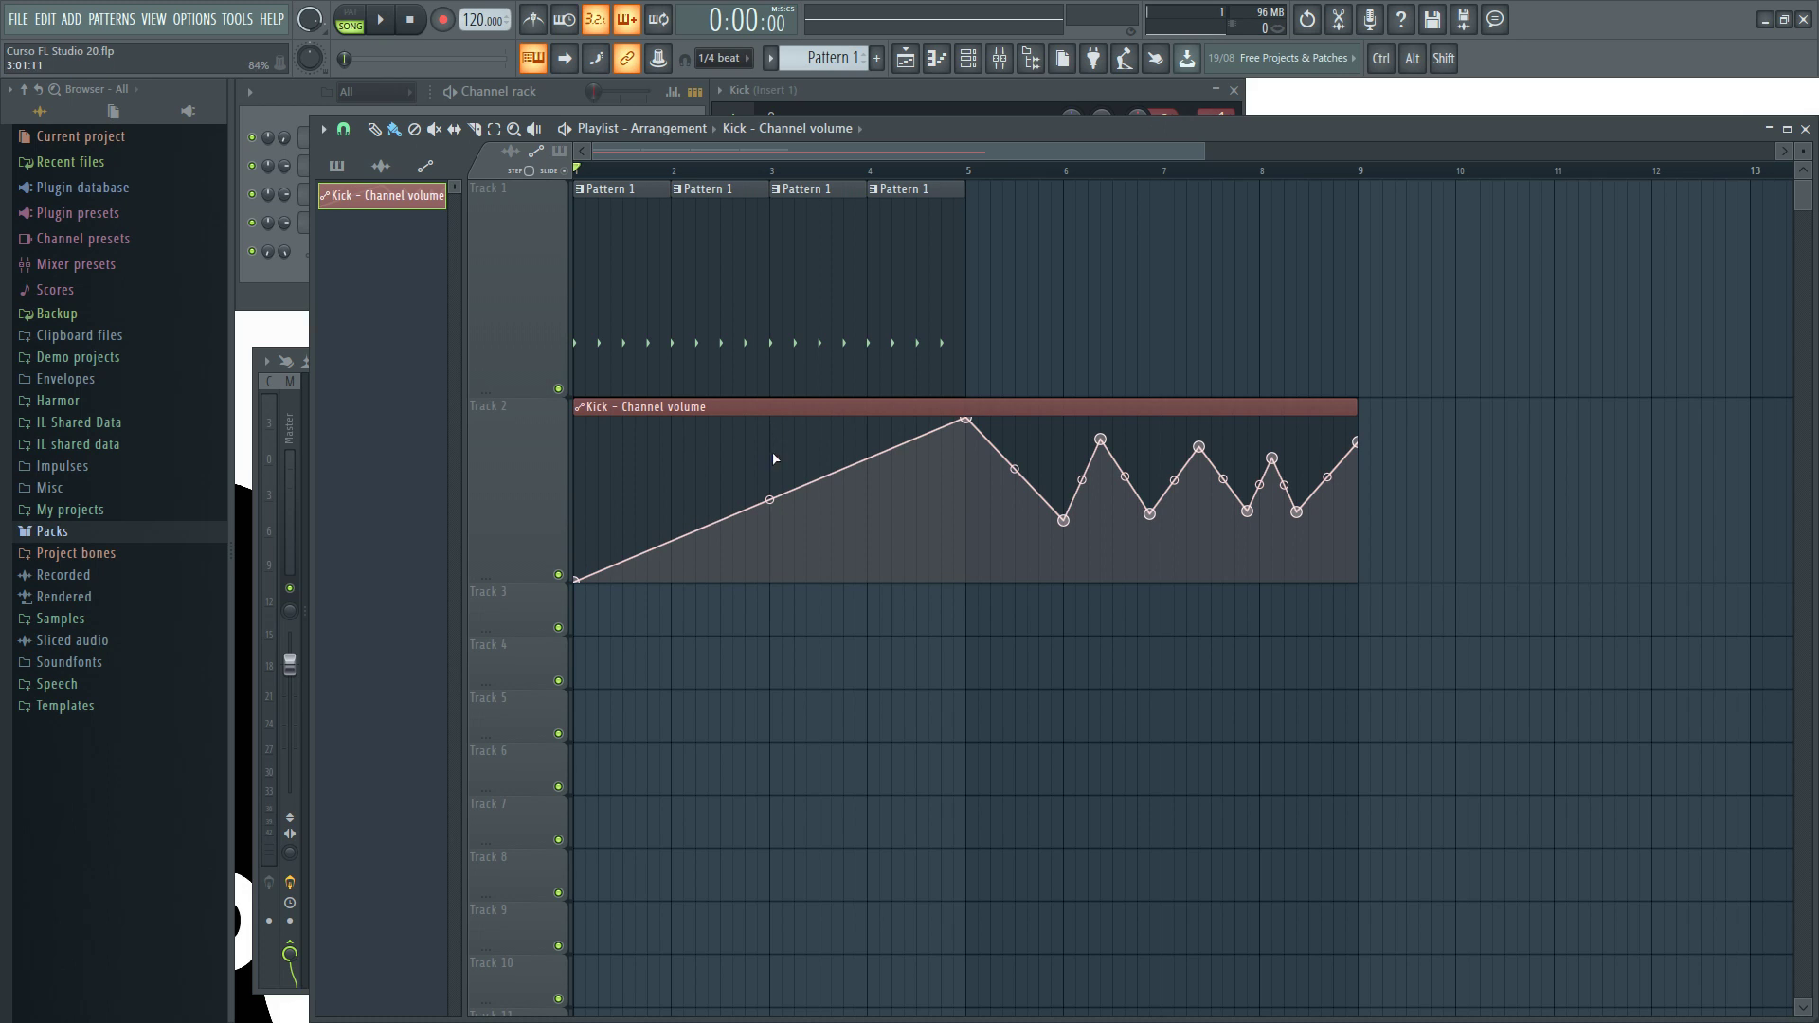
drag(769, 499, 978, 398)
Paint four more Pattern 1 clips on Track 1 from bar 5 to bar 9
click(903, 285)
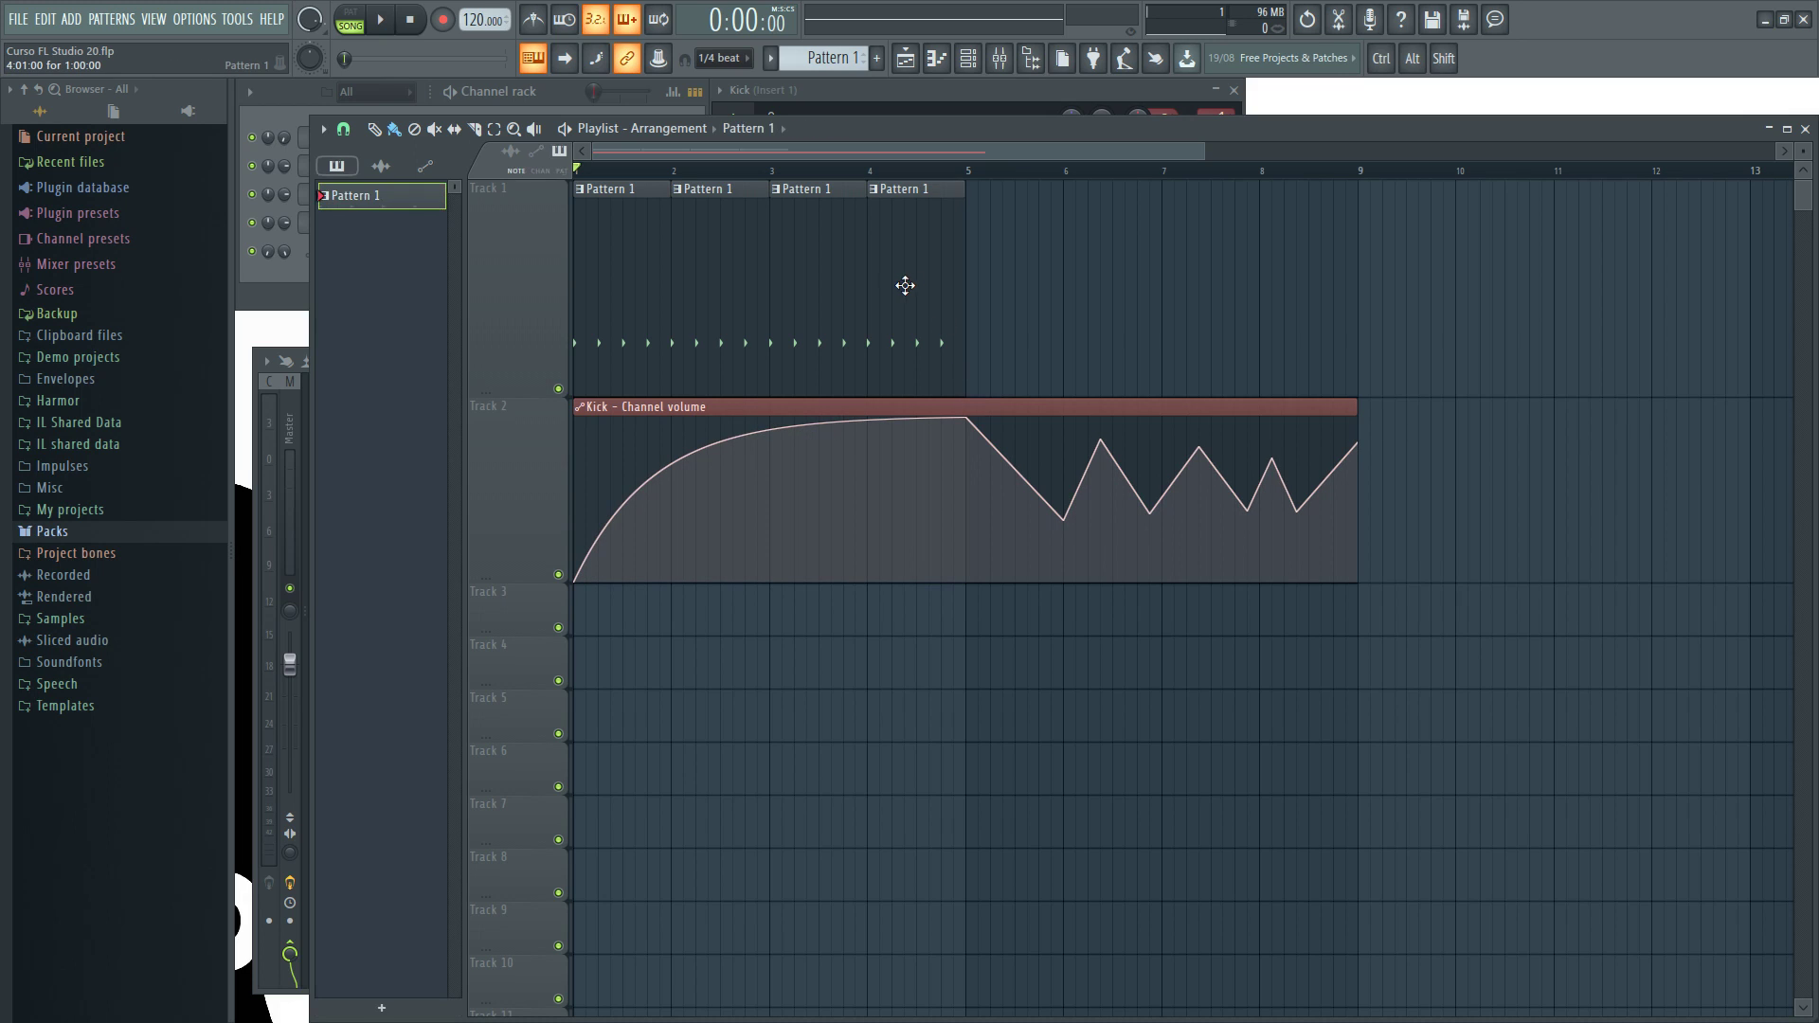
drag(973, 292, 1319, 297)
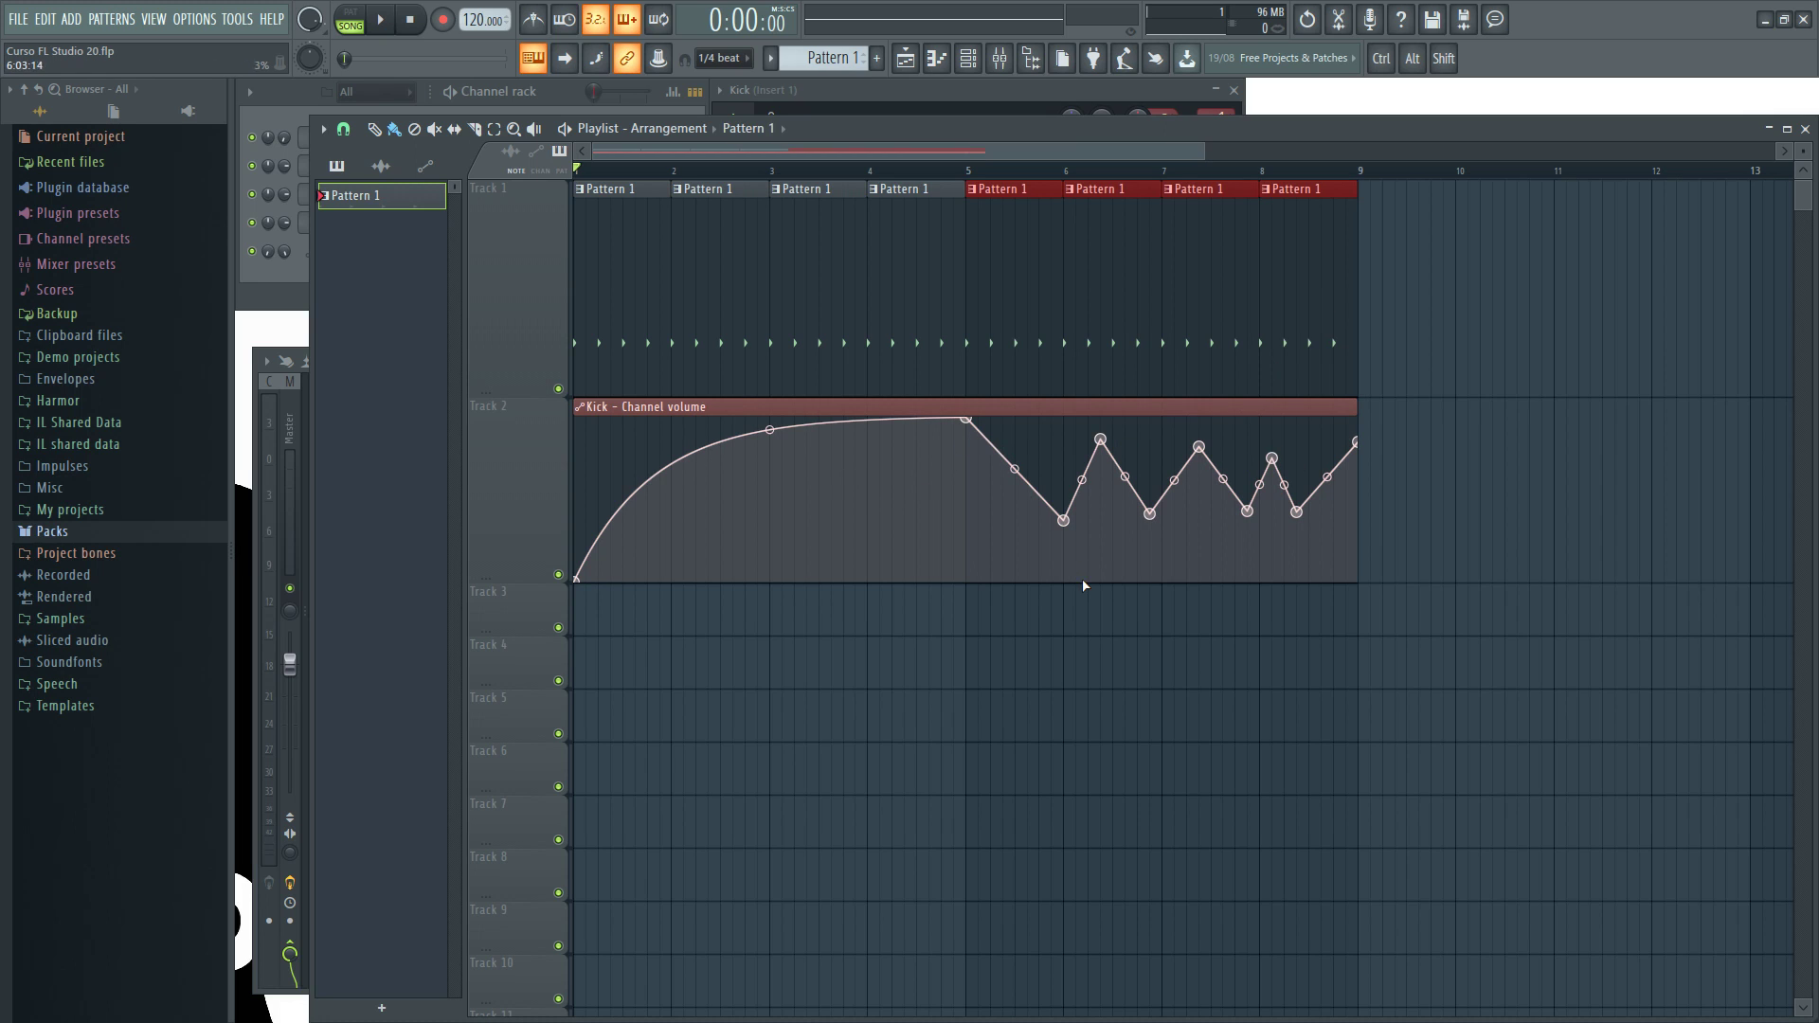
Lower the bar 5 point, reposition the zigzag points after it, and bend the final segment into a slow-starting rise
drag(1063, 520, 1049, 552)
drag(965, 417, 966, 459)
drag(1087, 440, 1149, 536)
drag(1198, 446, 1234, 566)
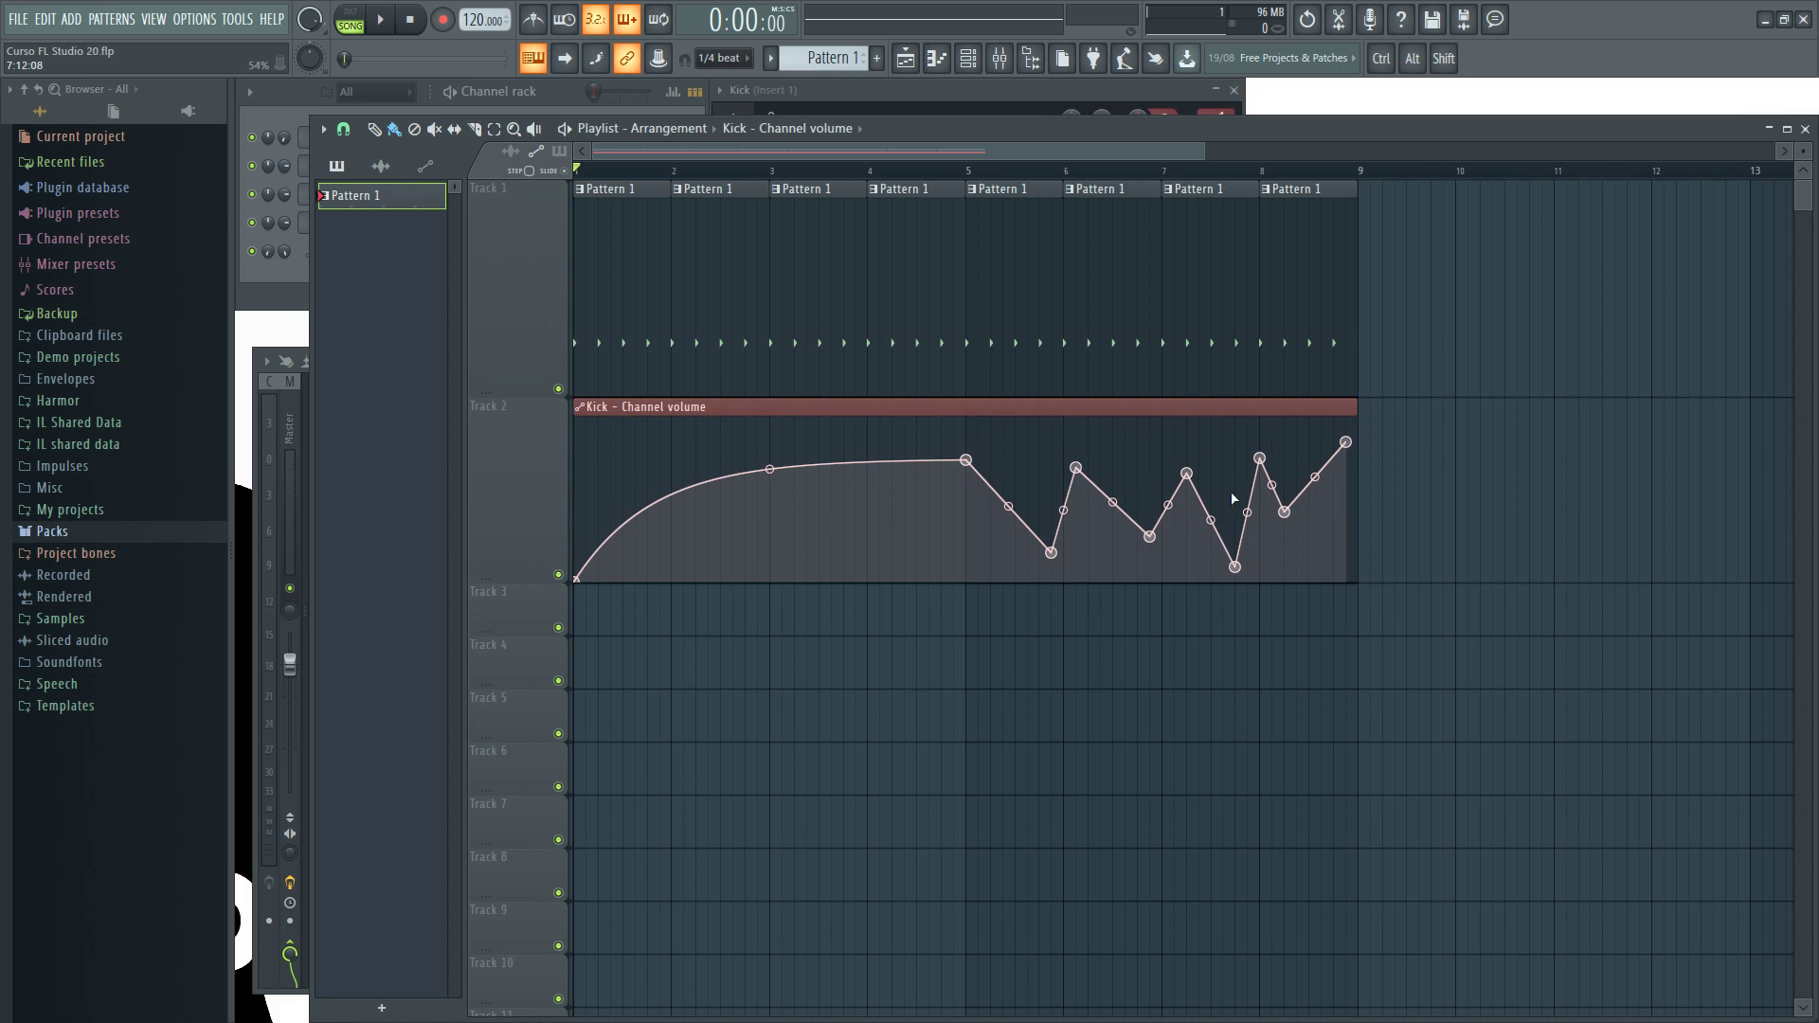
drag(1283, 512, 1317, 545)
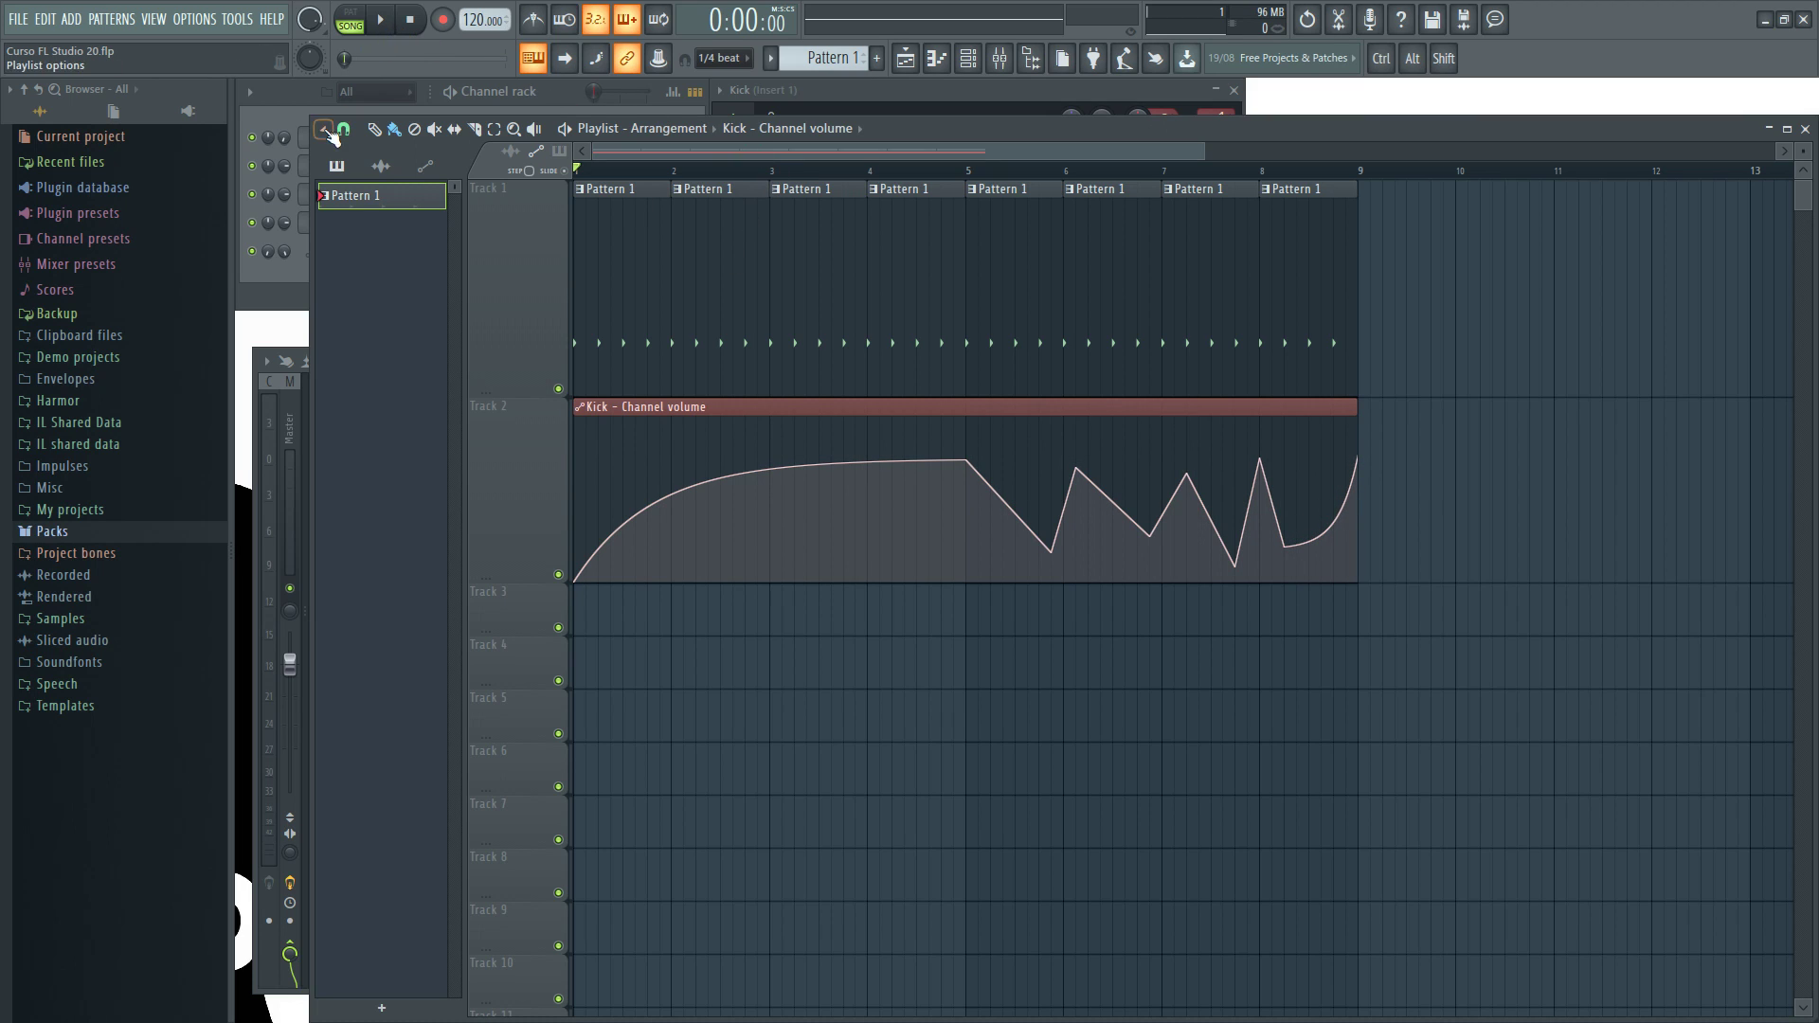
Play the arrangement to hear the kick's volume automation, and stop playback
click(380, 18)
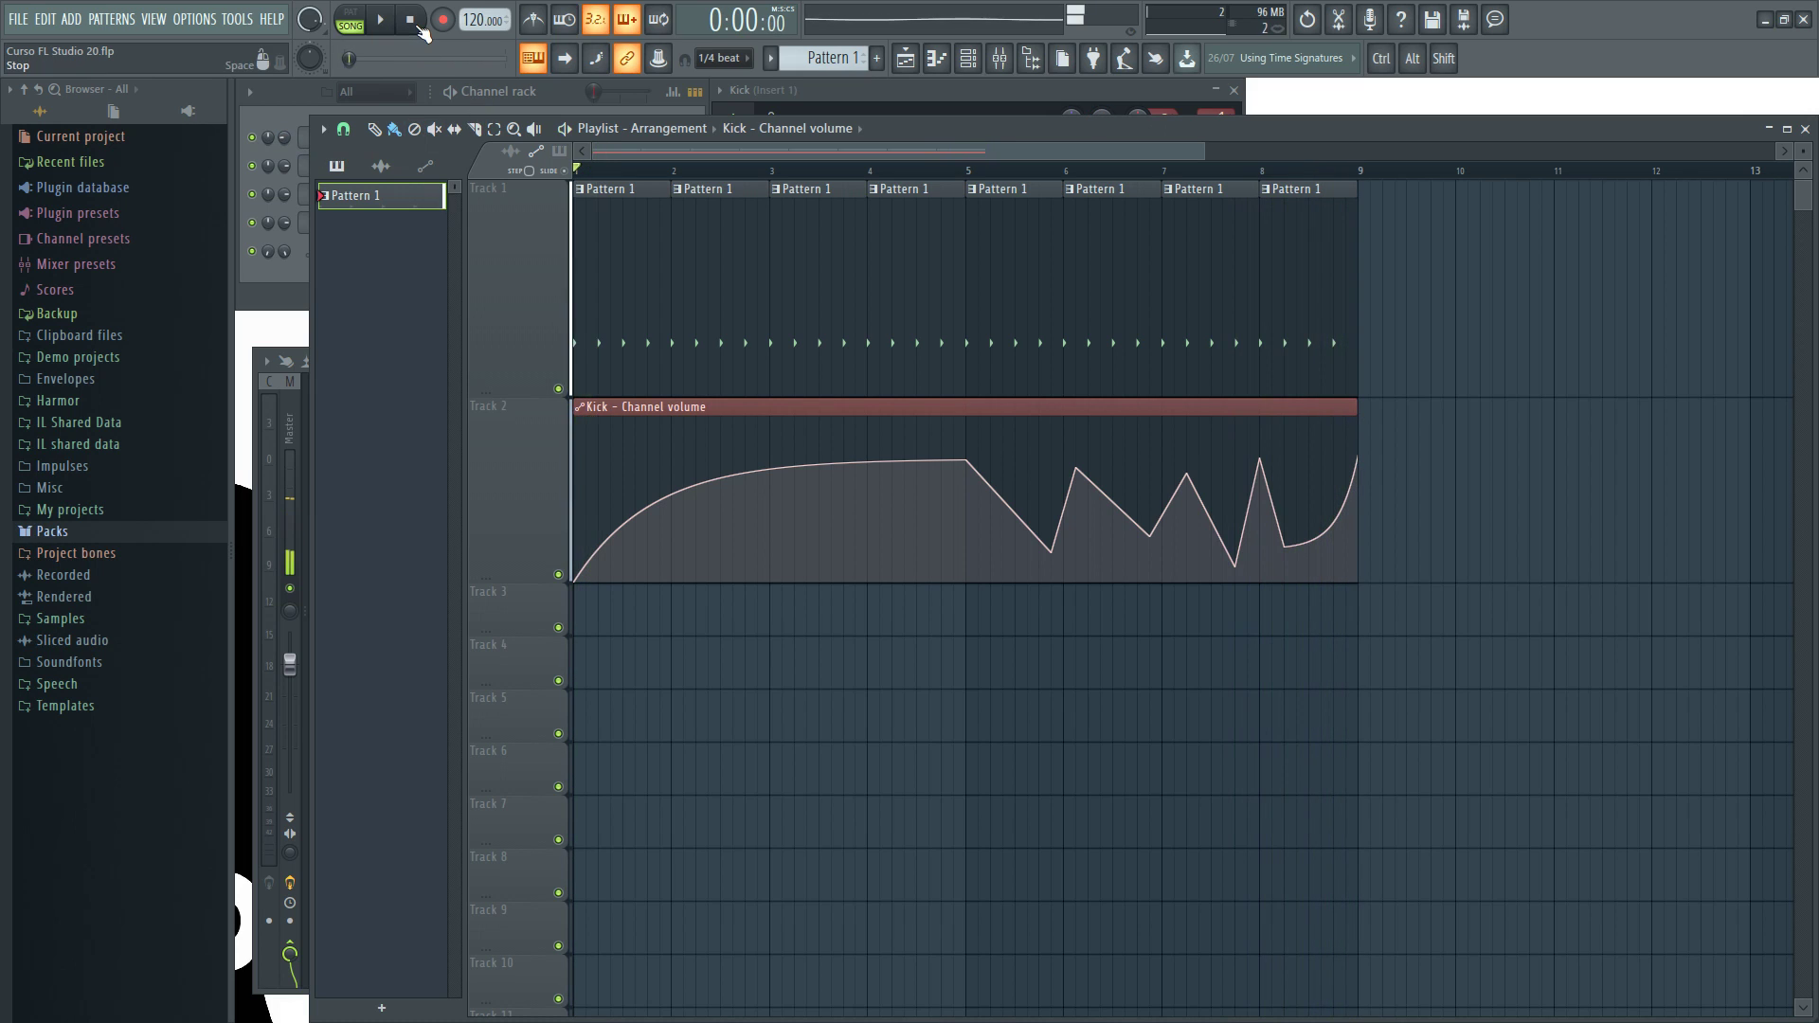
key(space)
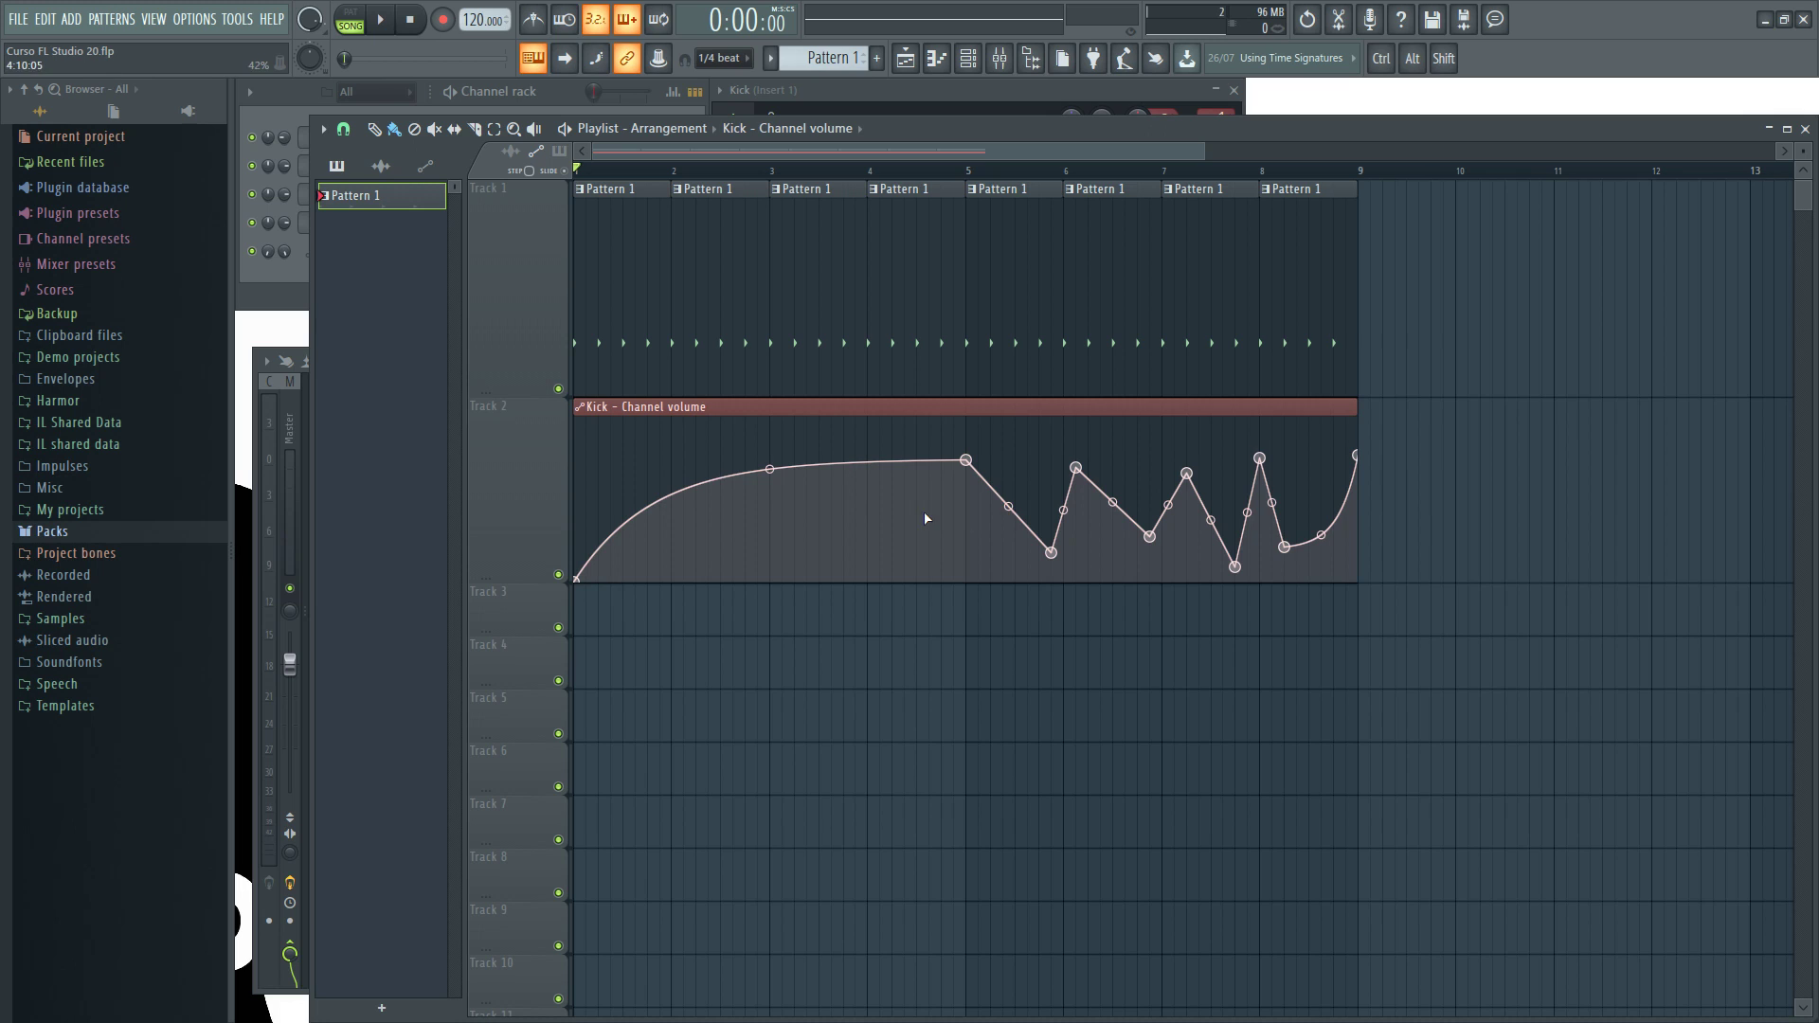
Soften the opening curve's tension slightly and raise the bar 5 point to 83%
mouse_move(770, 470)
mouse_down()
mouse_move(770, 566)
mouse_move(769, 481)
mouse_up()
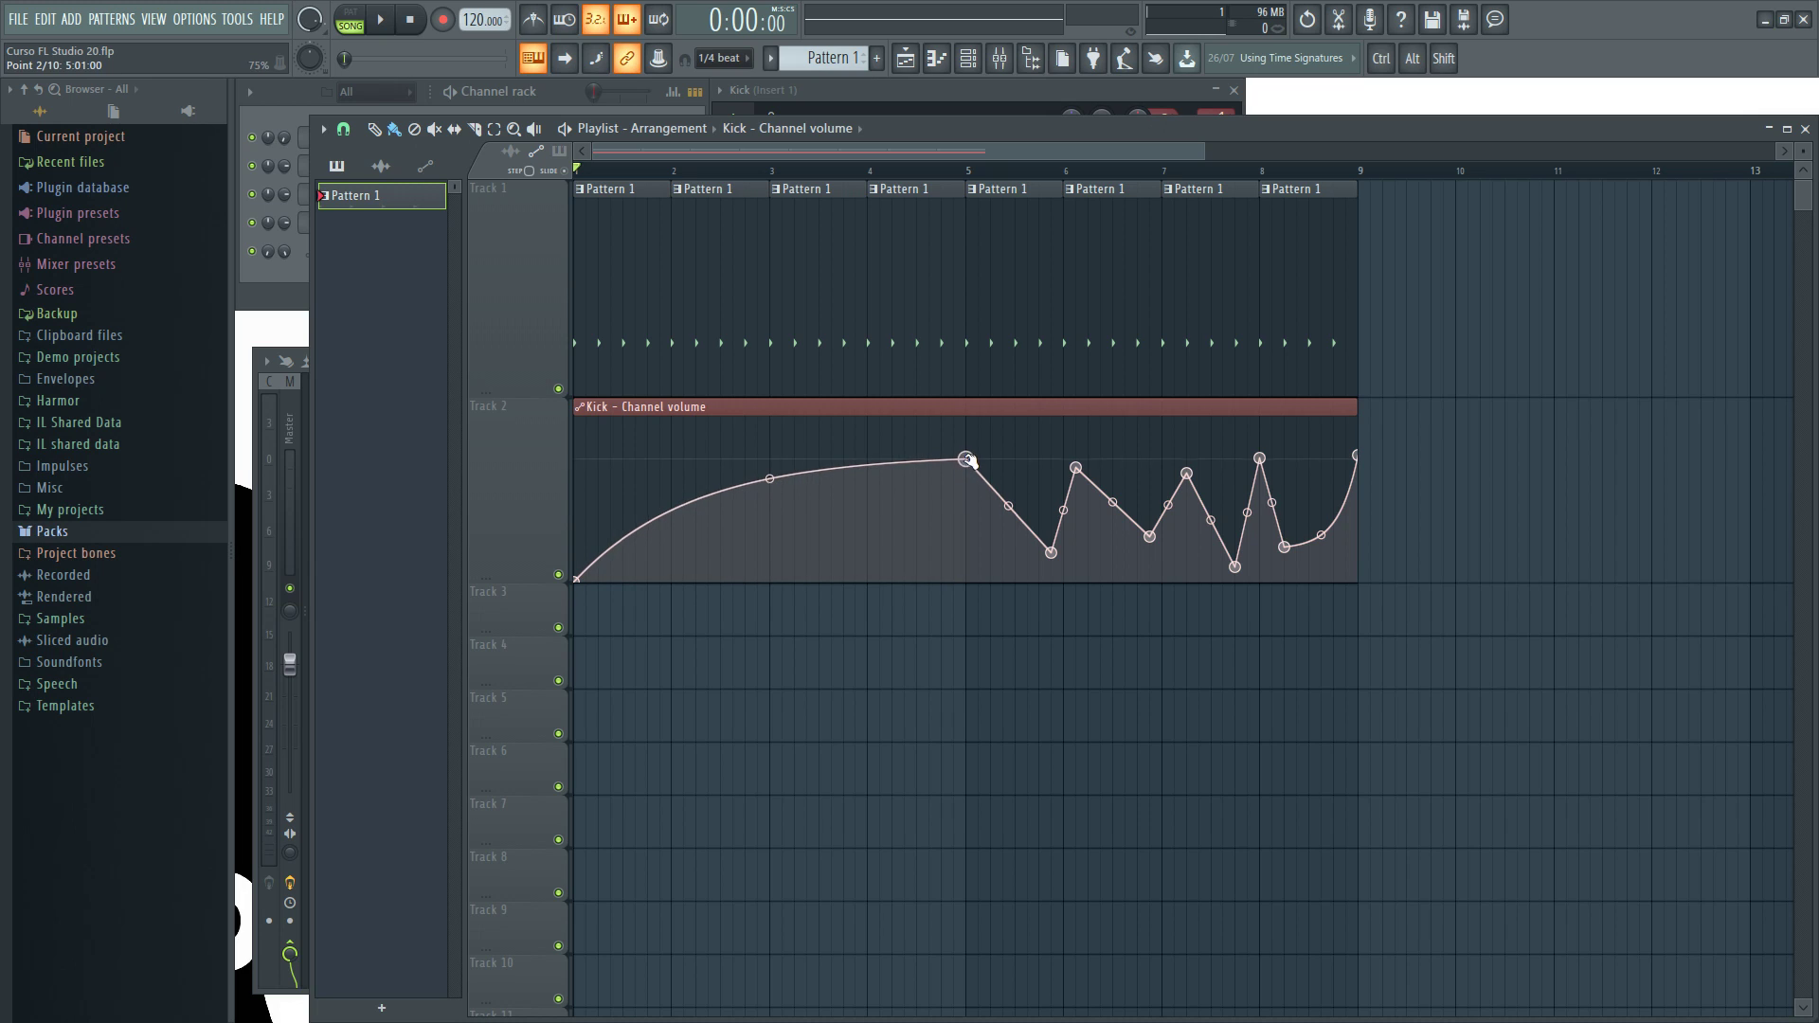
drag(965, 460, 965, 445)
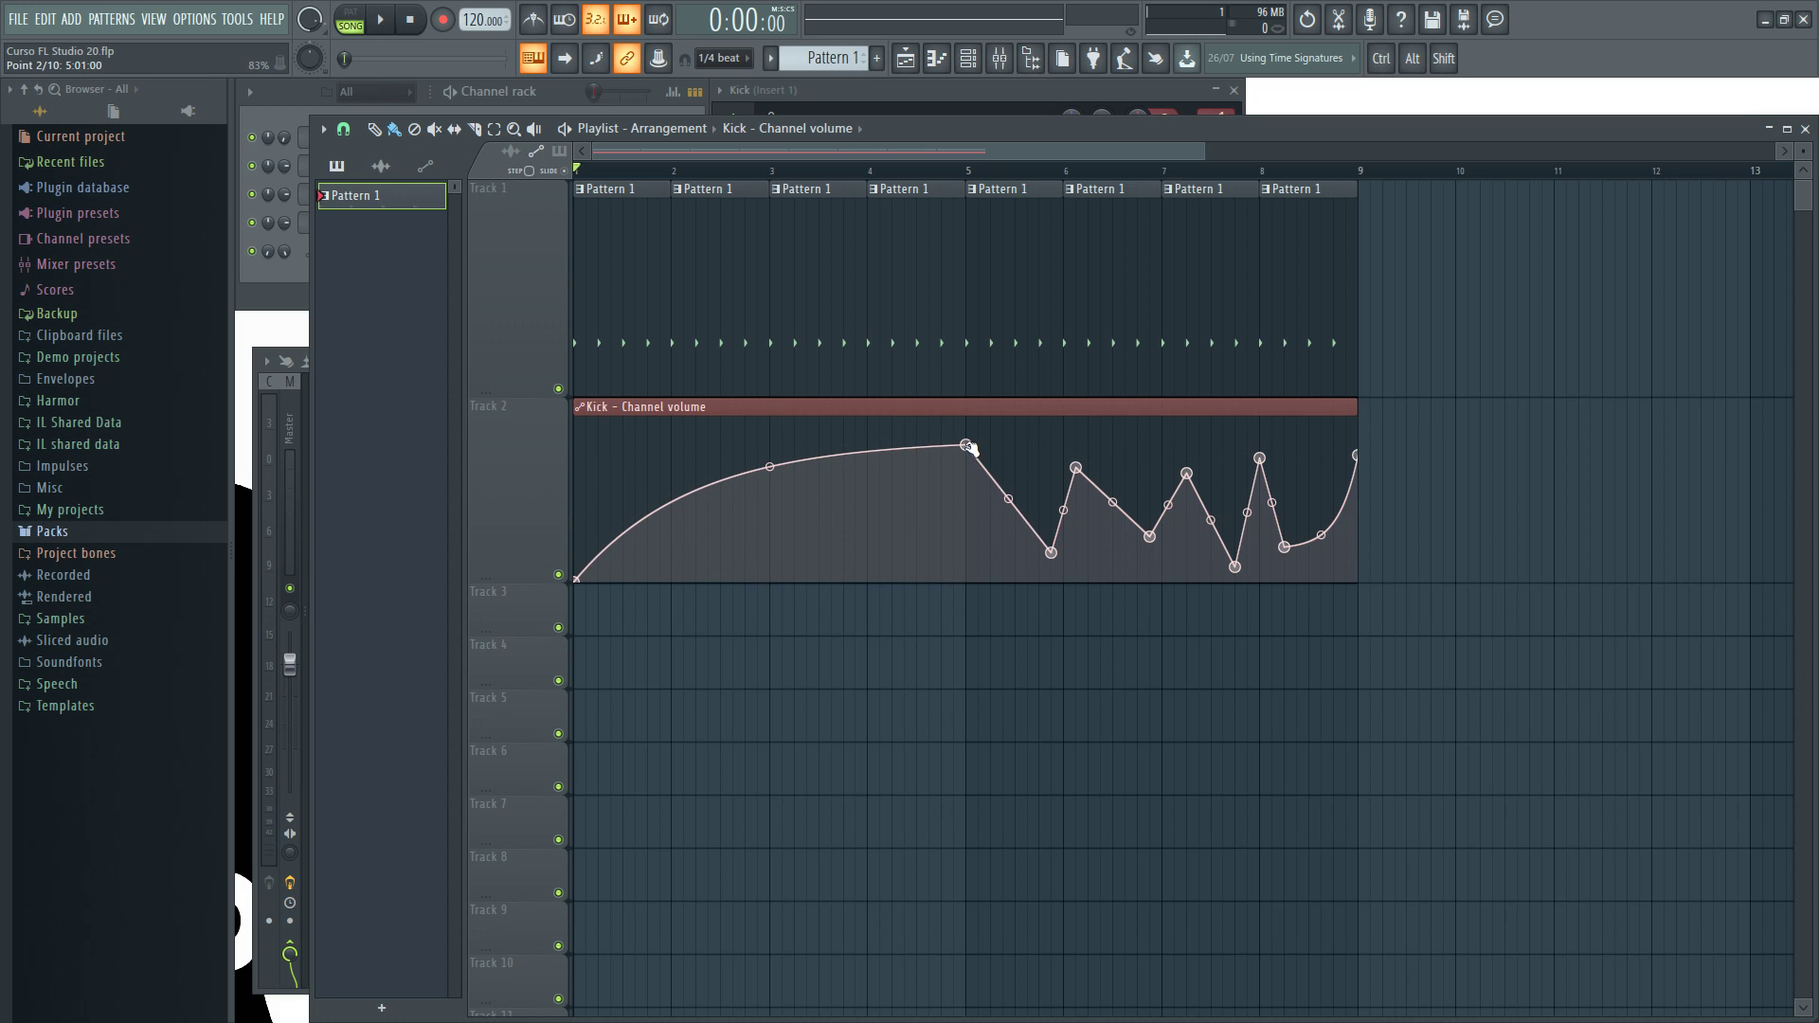
Delete the bar 5 envelope point and the low point that follows it
right_click(966, 445)
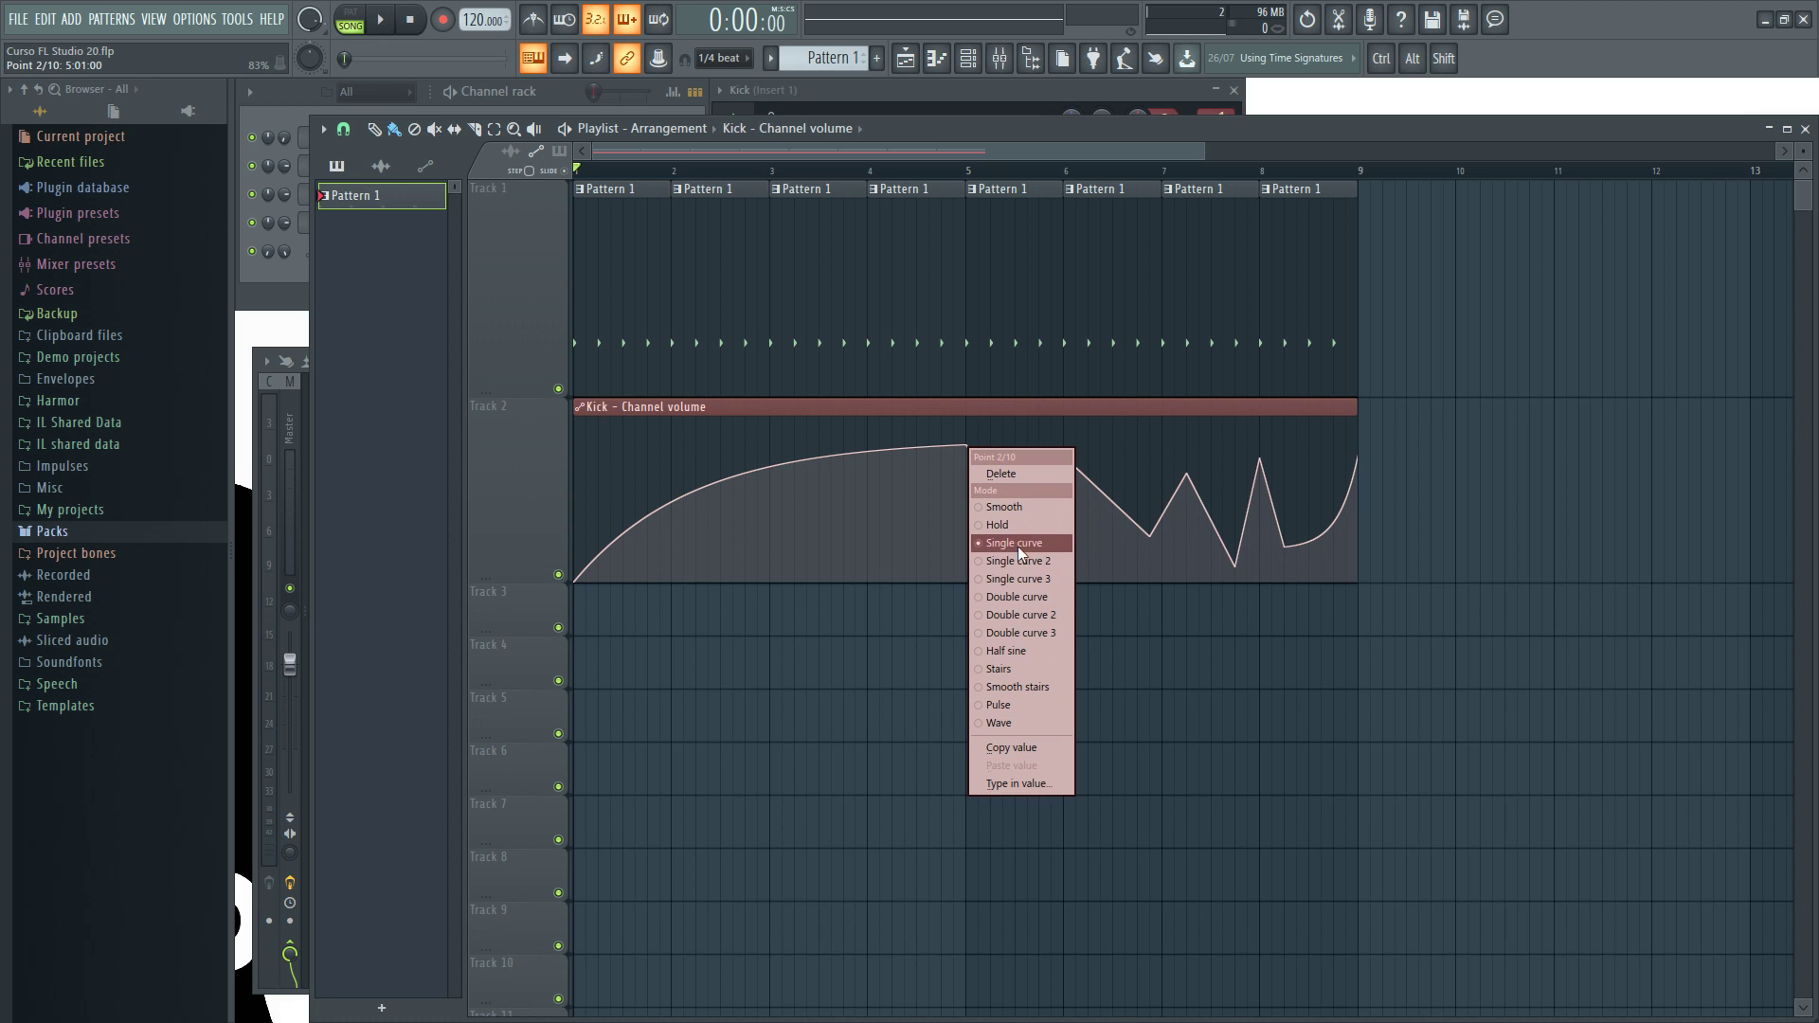
click(1009, 473)
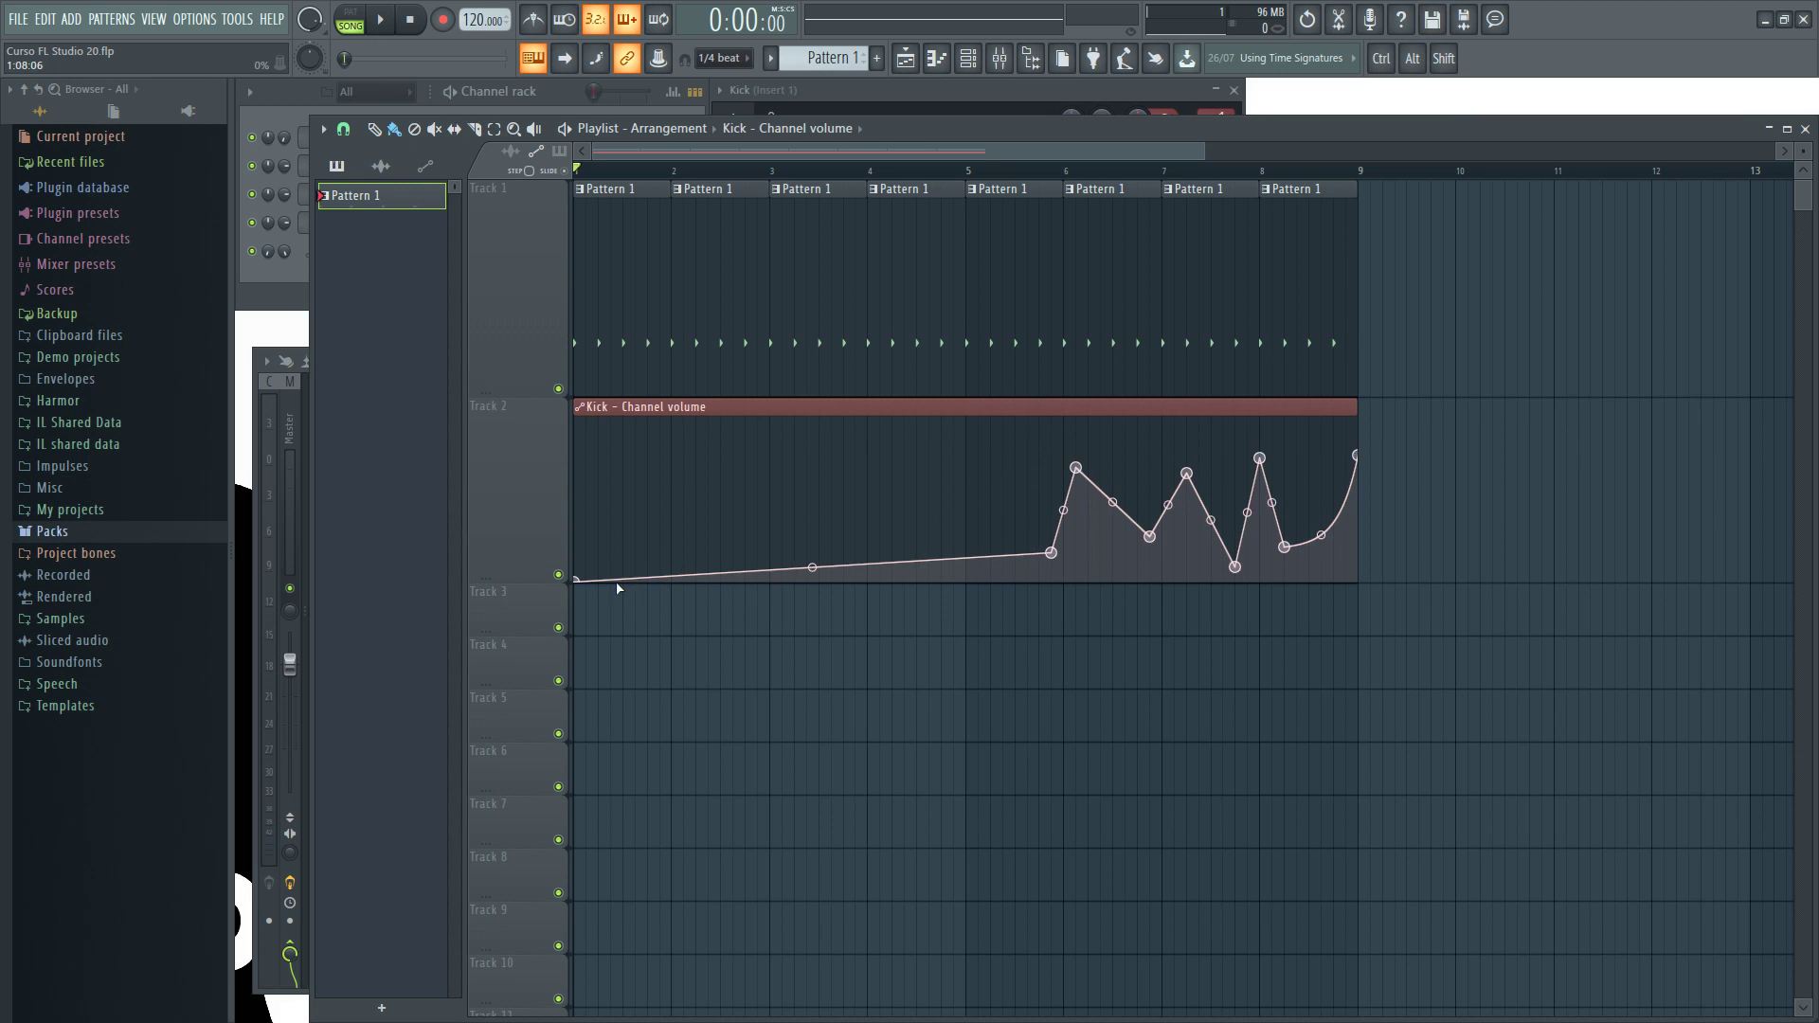
drag(1054, 552, 913, 556)
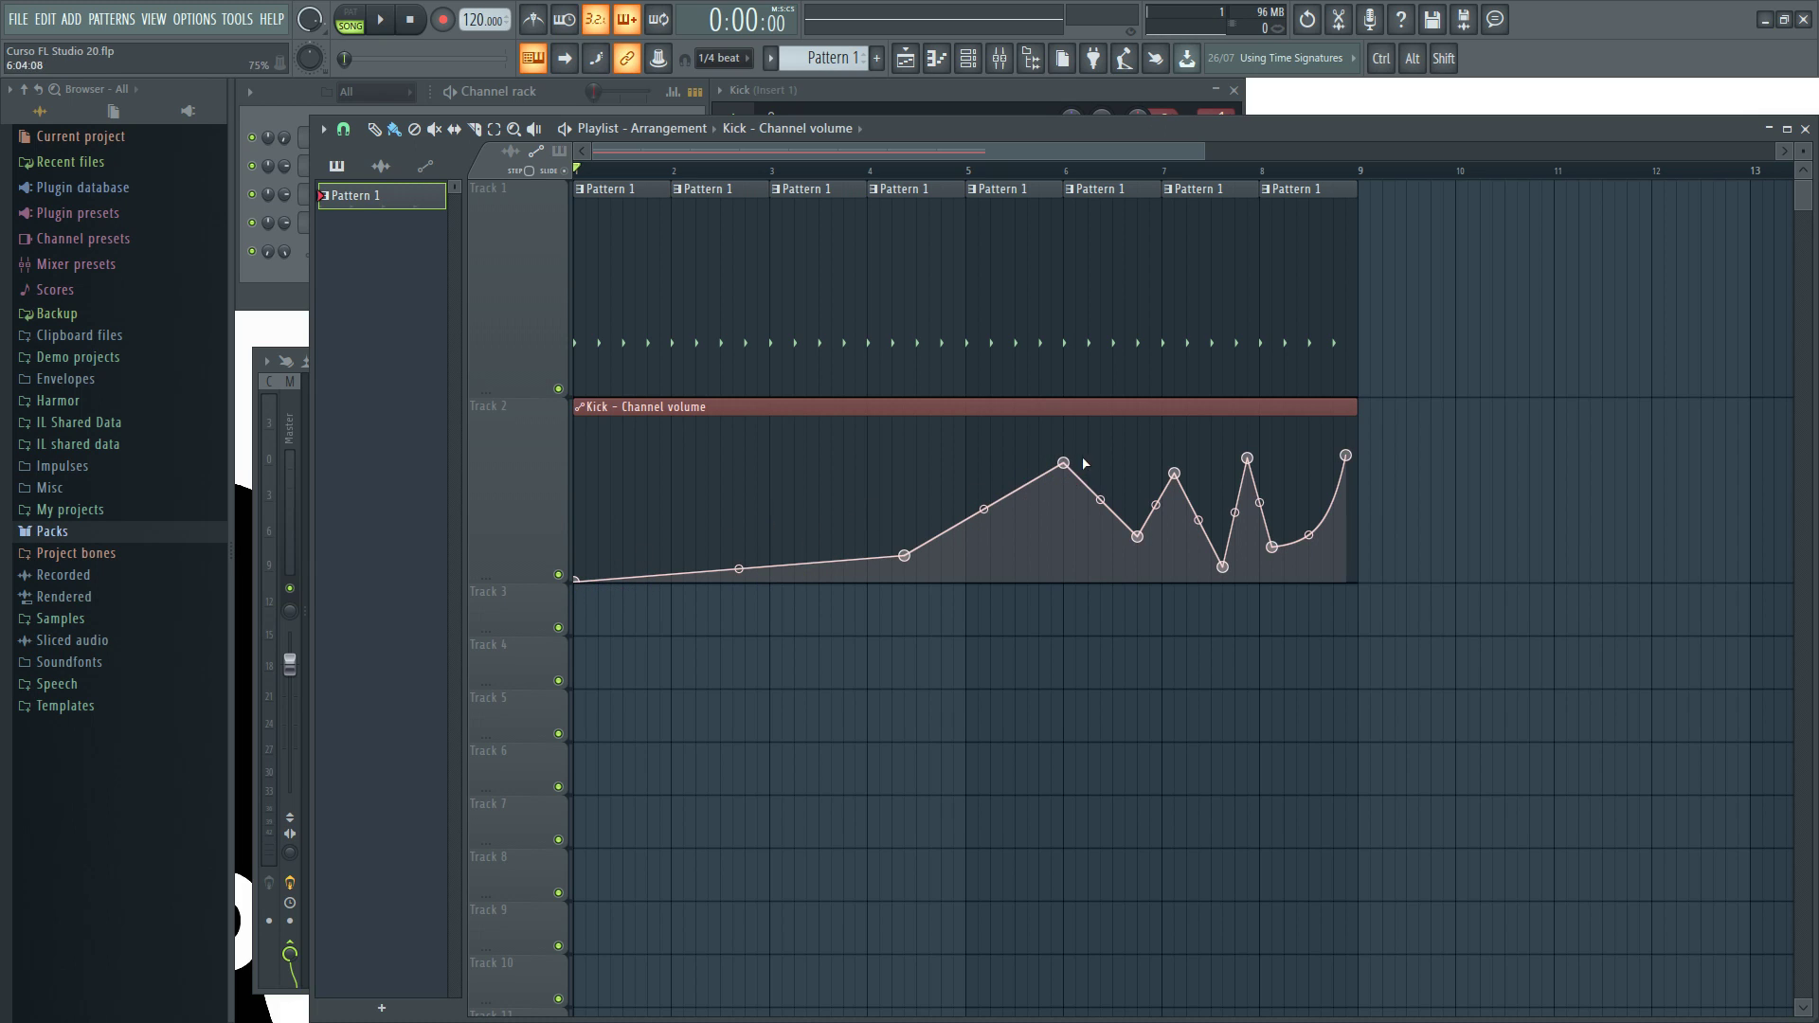
right_click(903, 555)
click(951, 585)
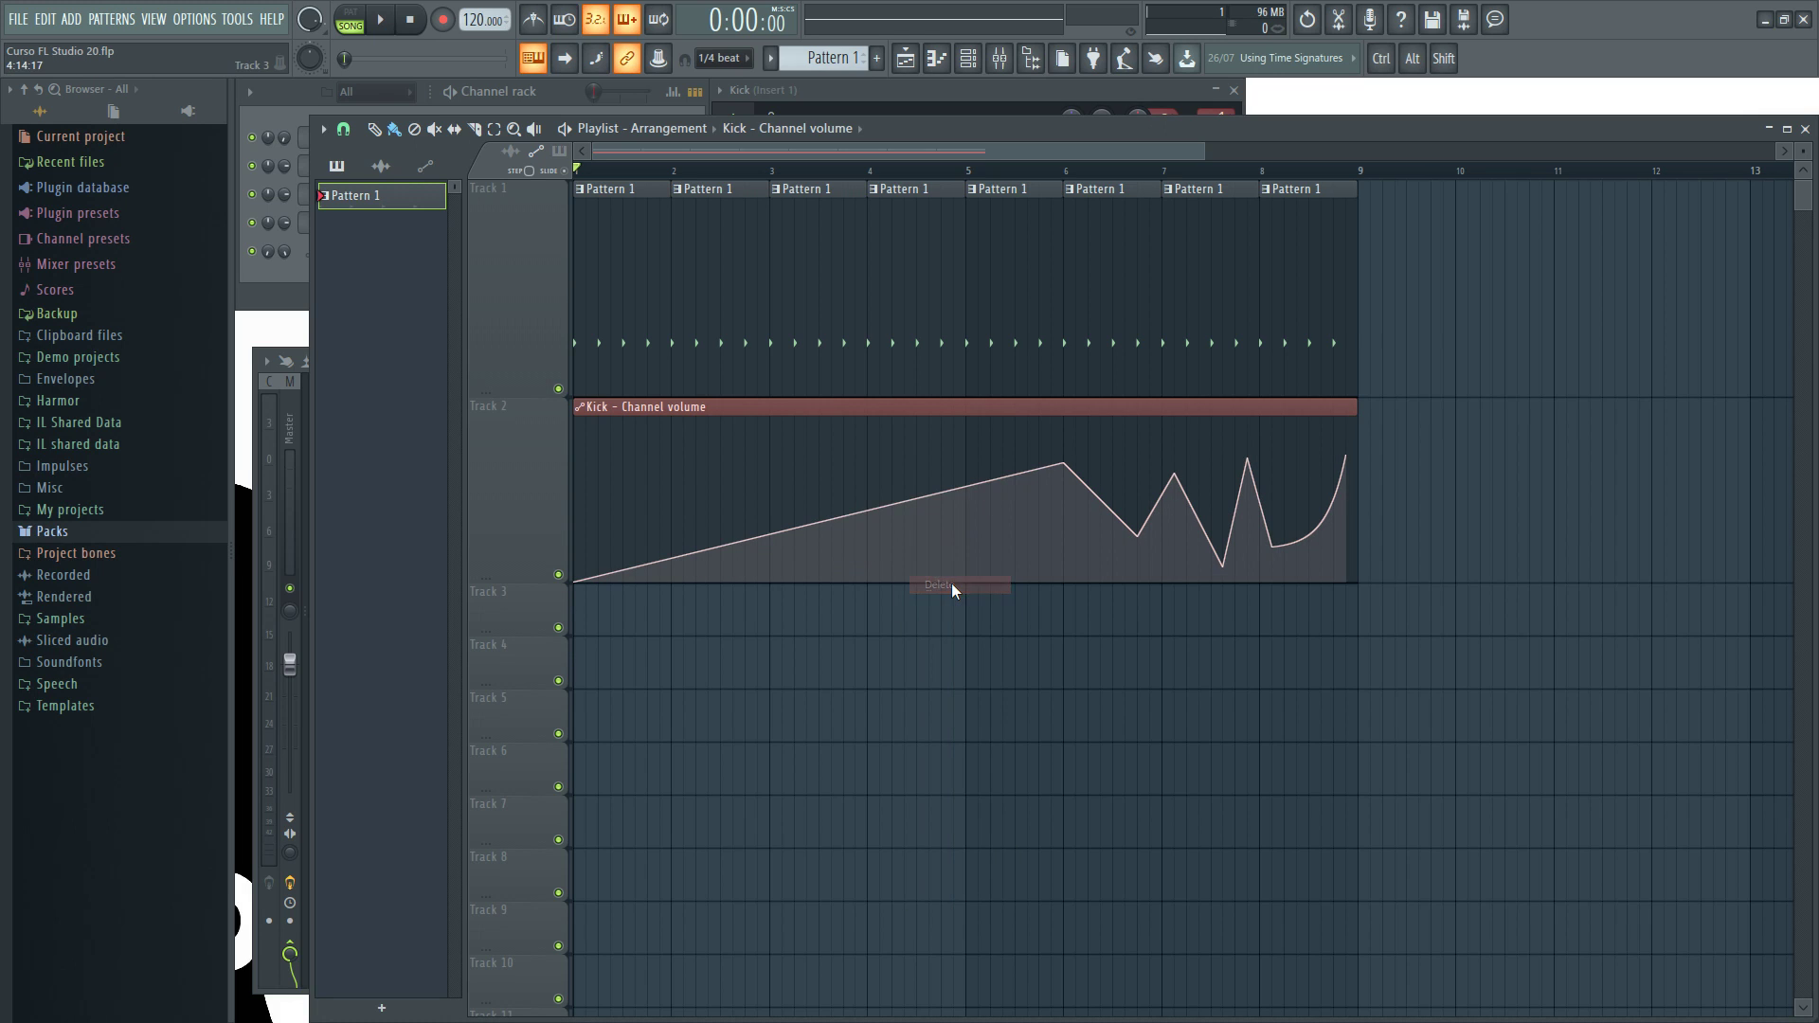
Move the first remaining peak to bar 5 at 84% and set its curve mode to Smooth
drag(1063, 463, 965, 444)
right_click(965, 443)
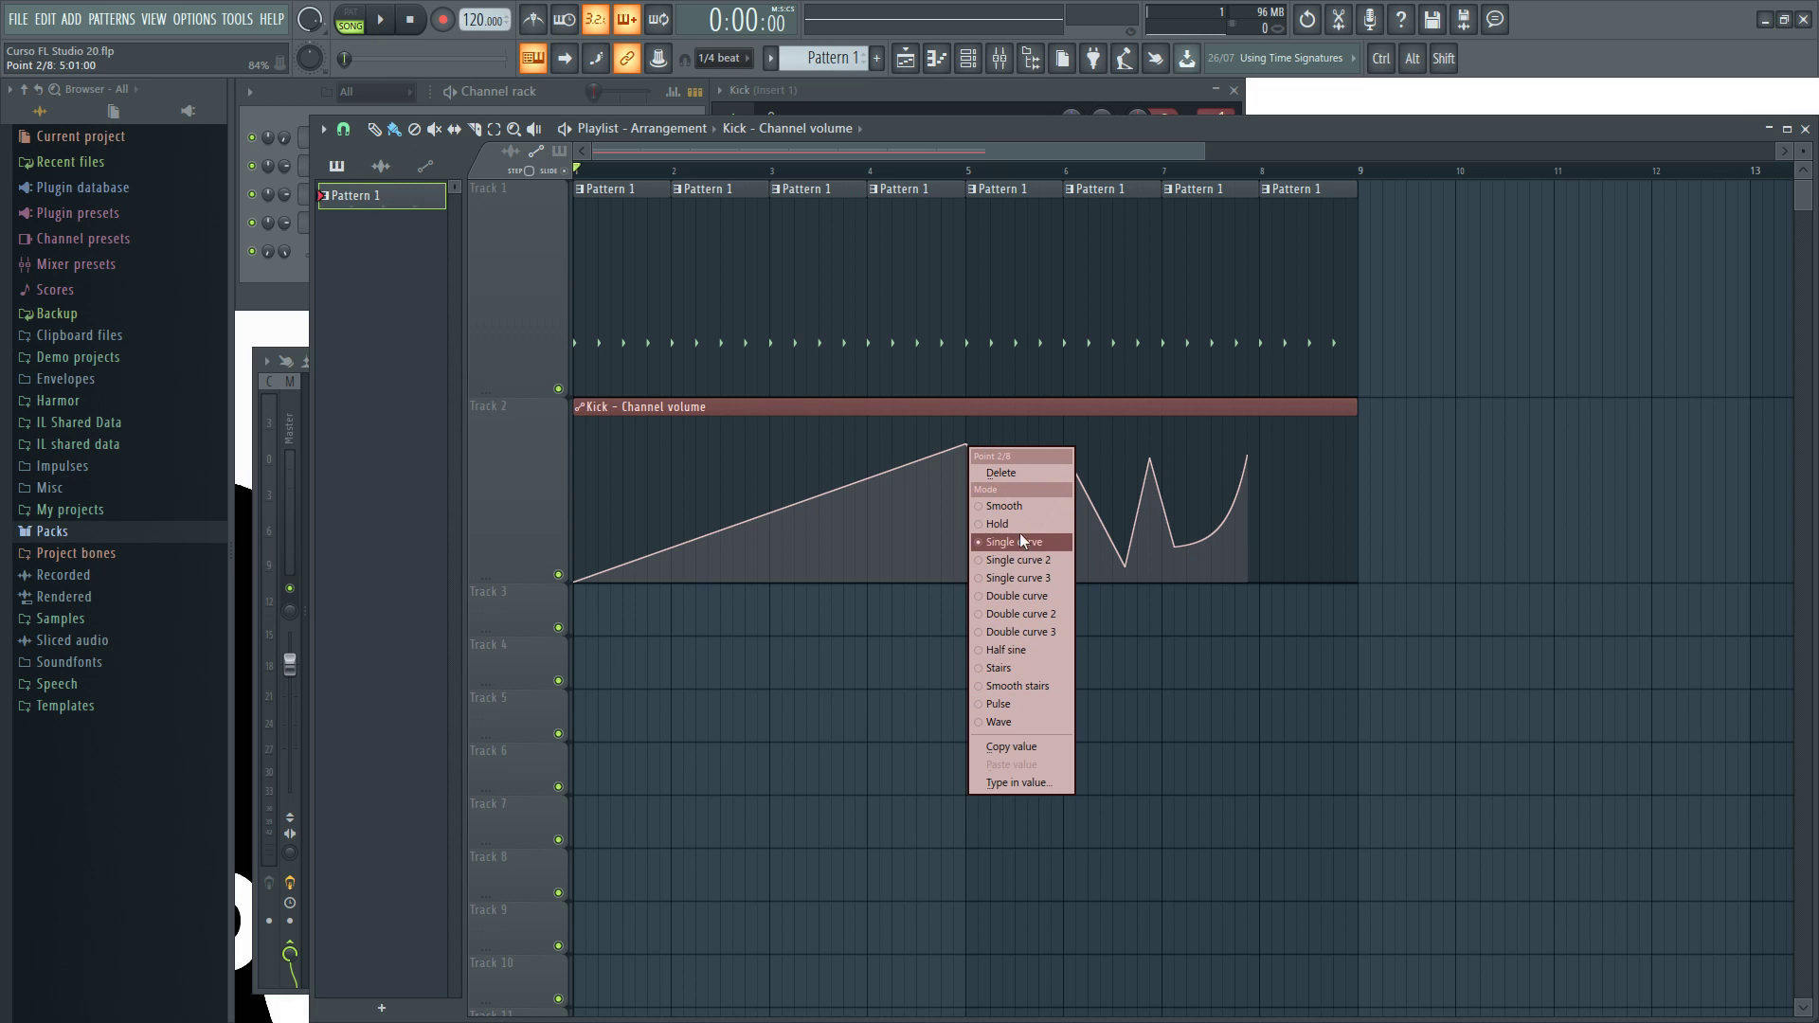
click(1037, 505)
drag(769, 512, 769, 554)
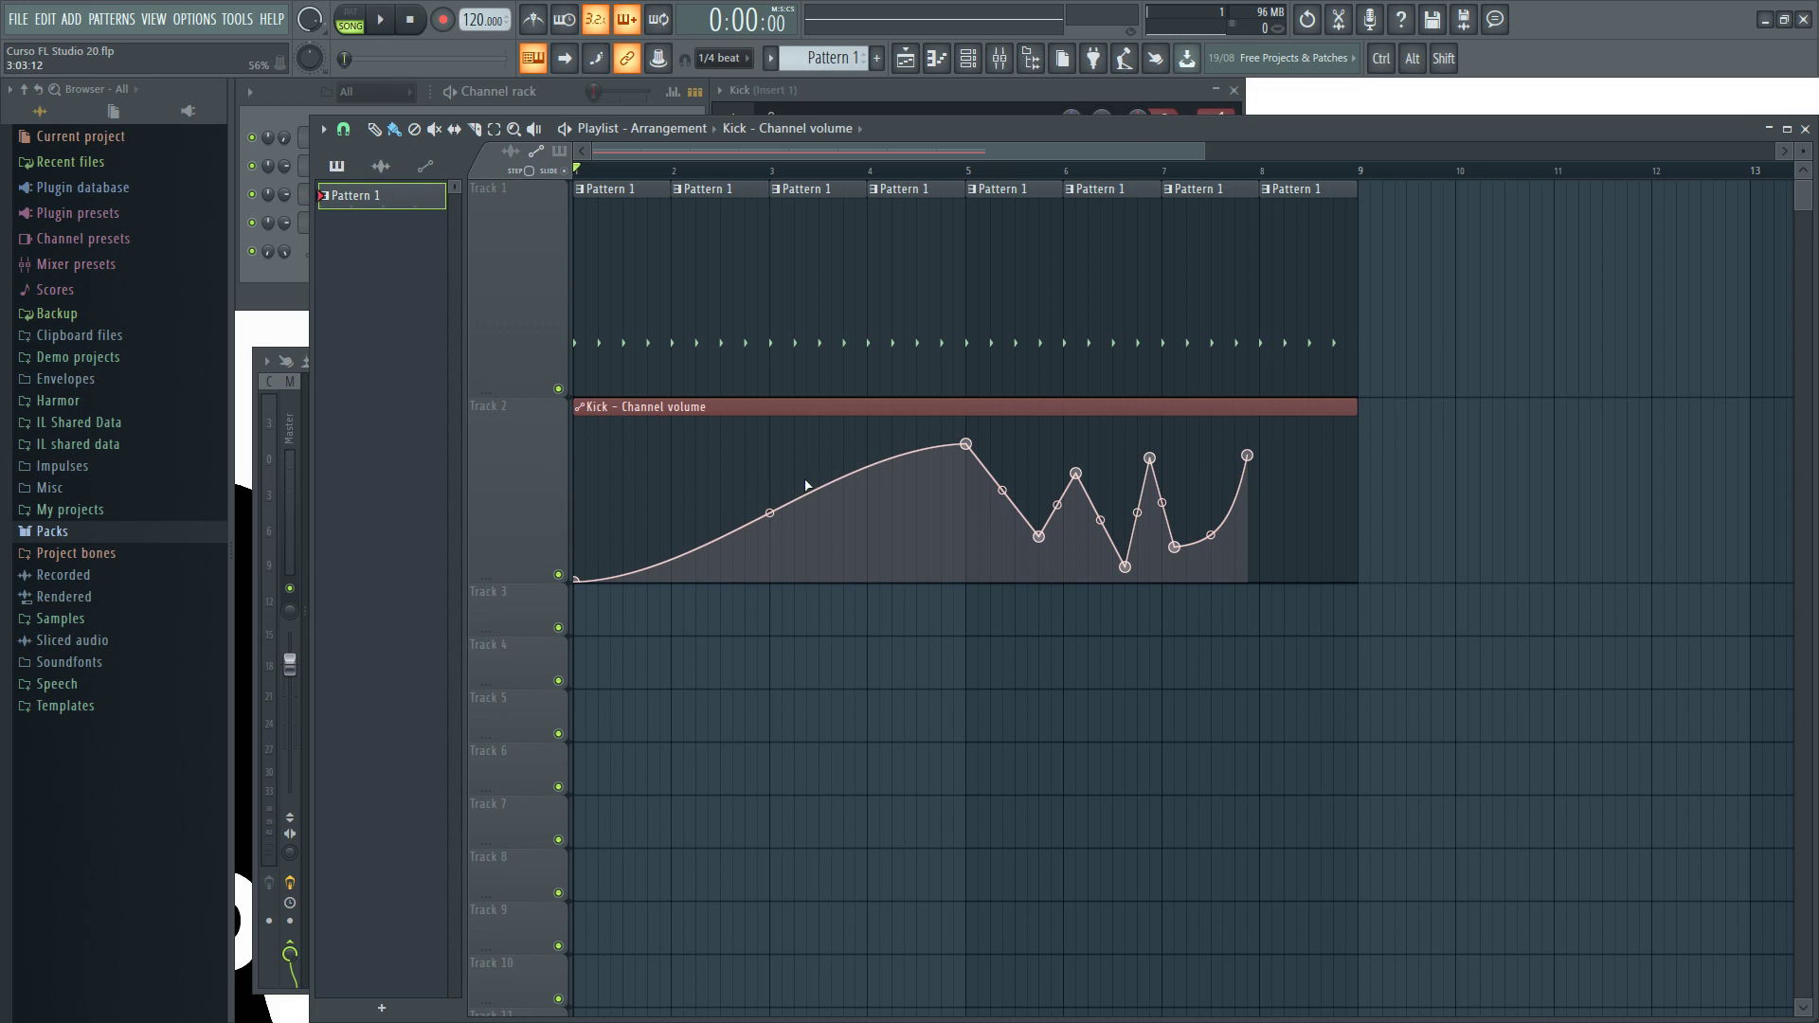
Set the bar 5 point's mode to Hold, lower that point, and move the following low point past bar 6 and slightly higher
right_click(967, 445)
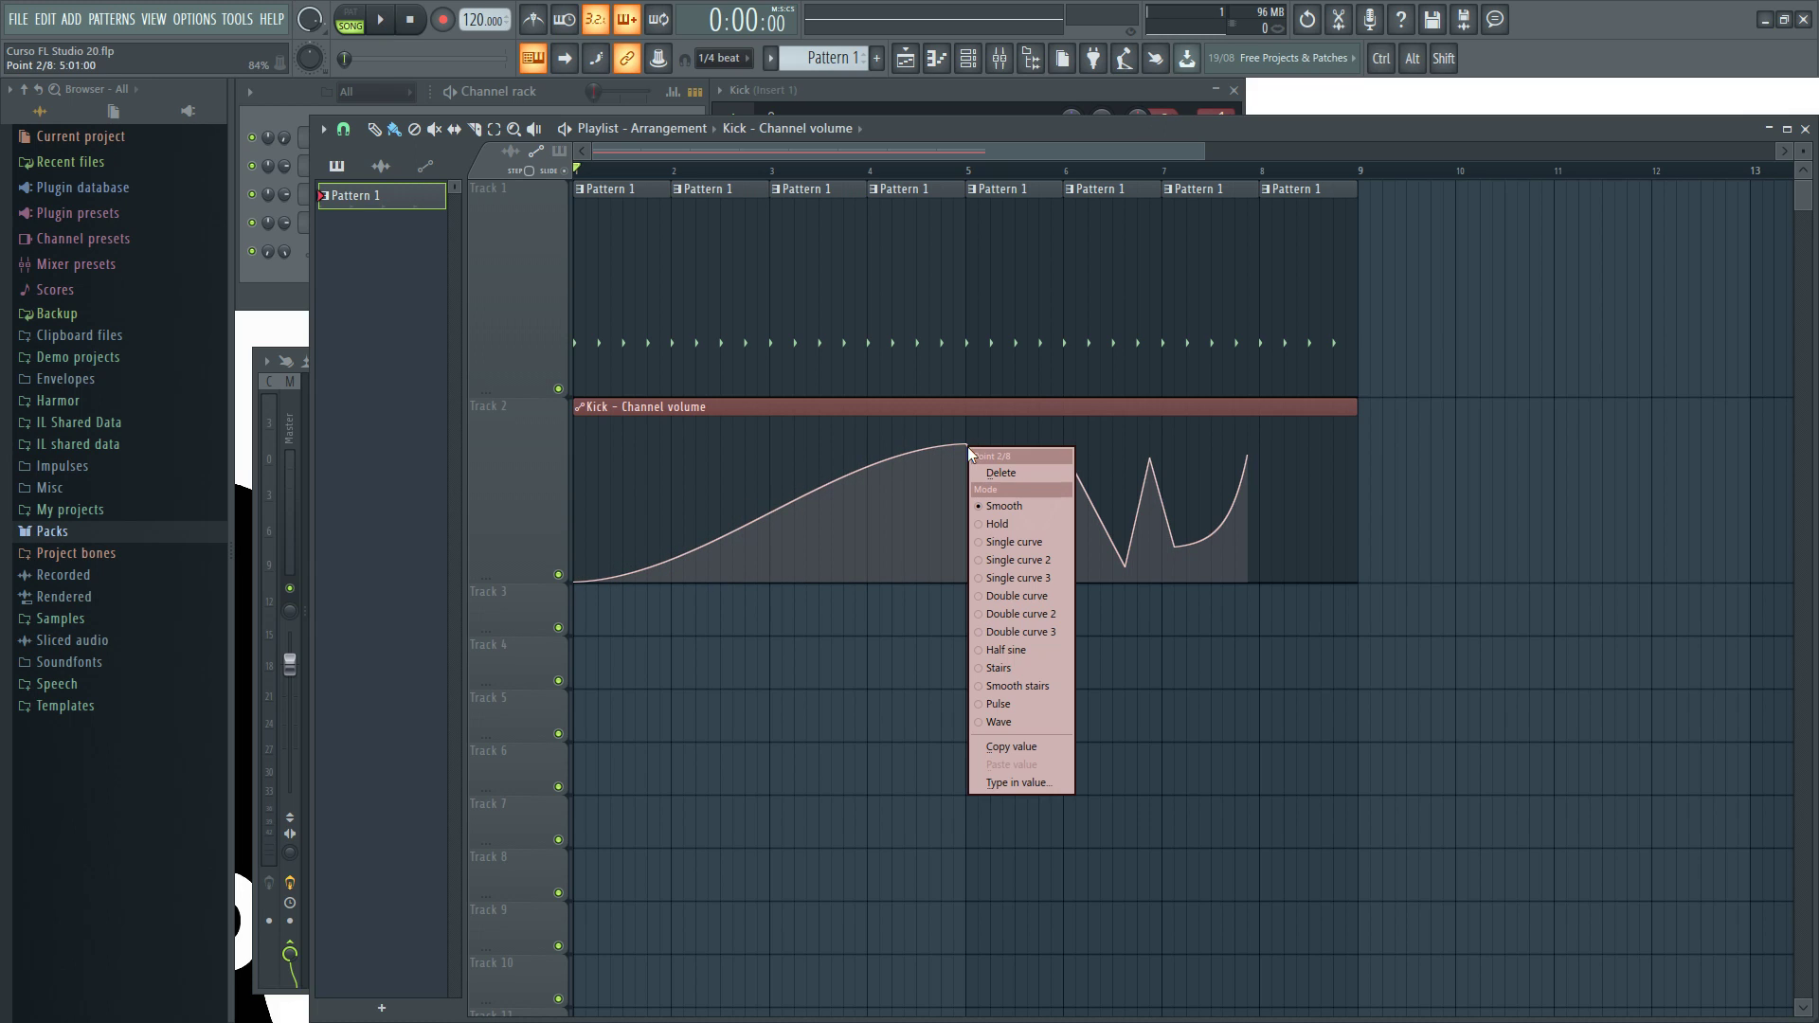
click(1034, 524)
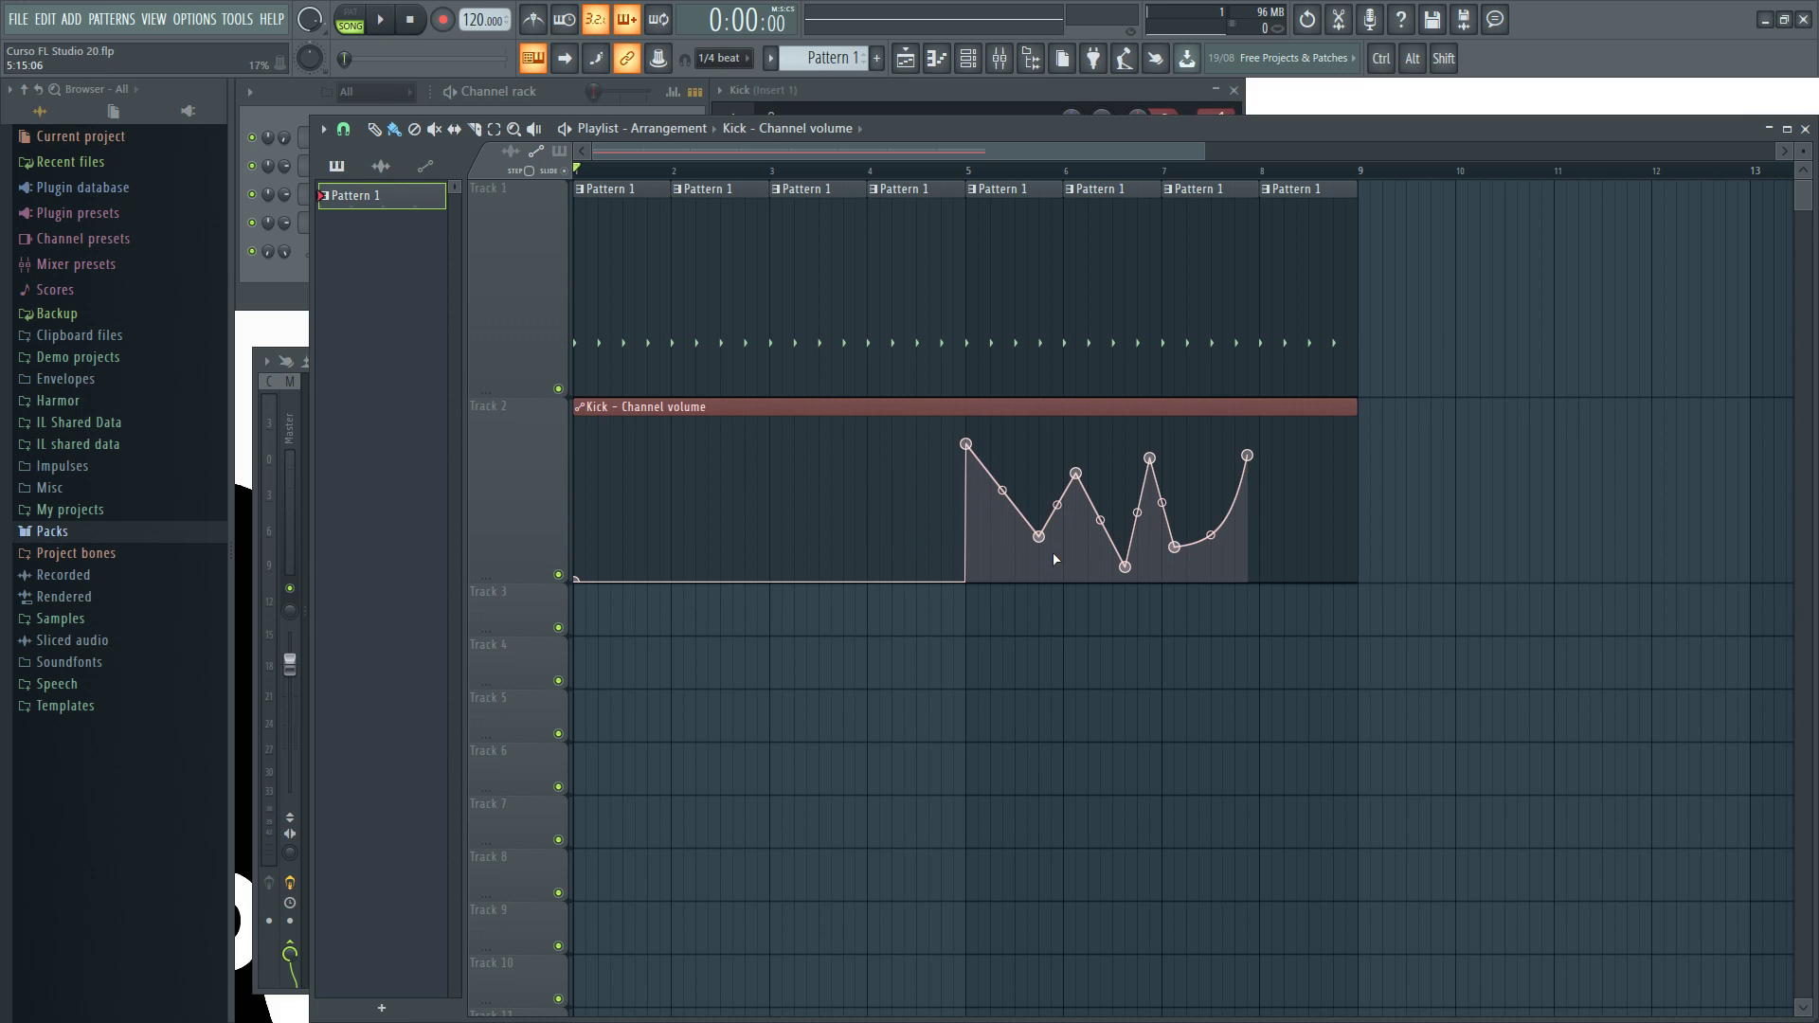
drag(1038, 536, 1088, 511)
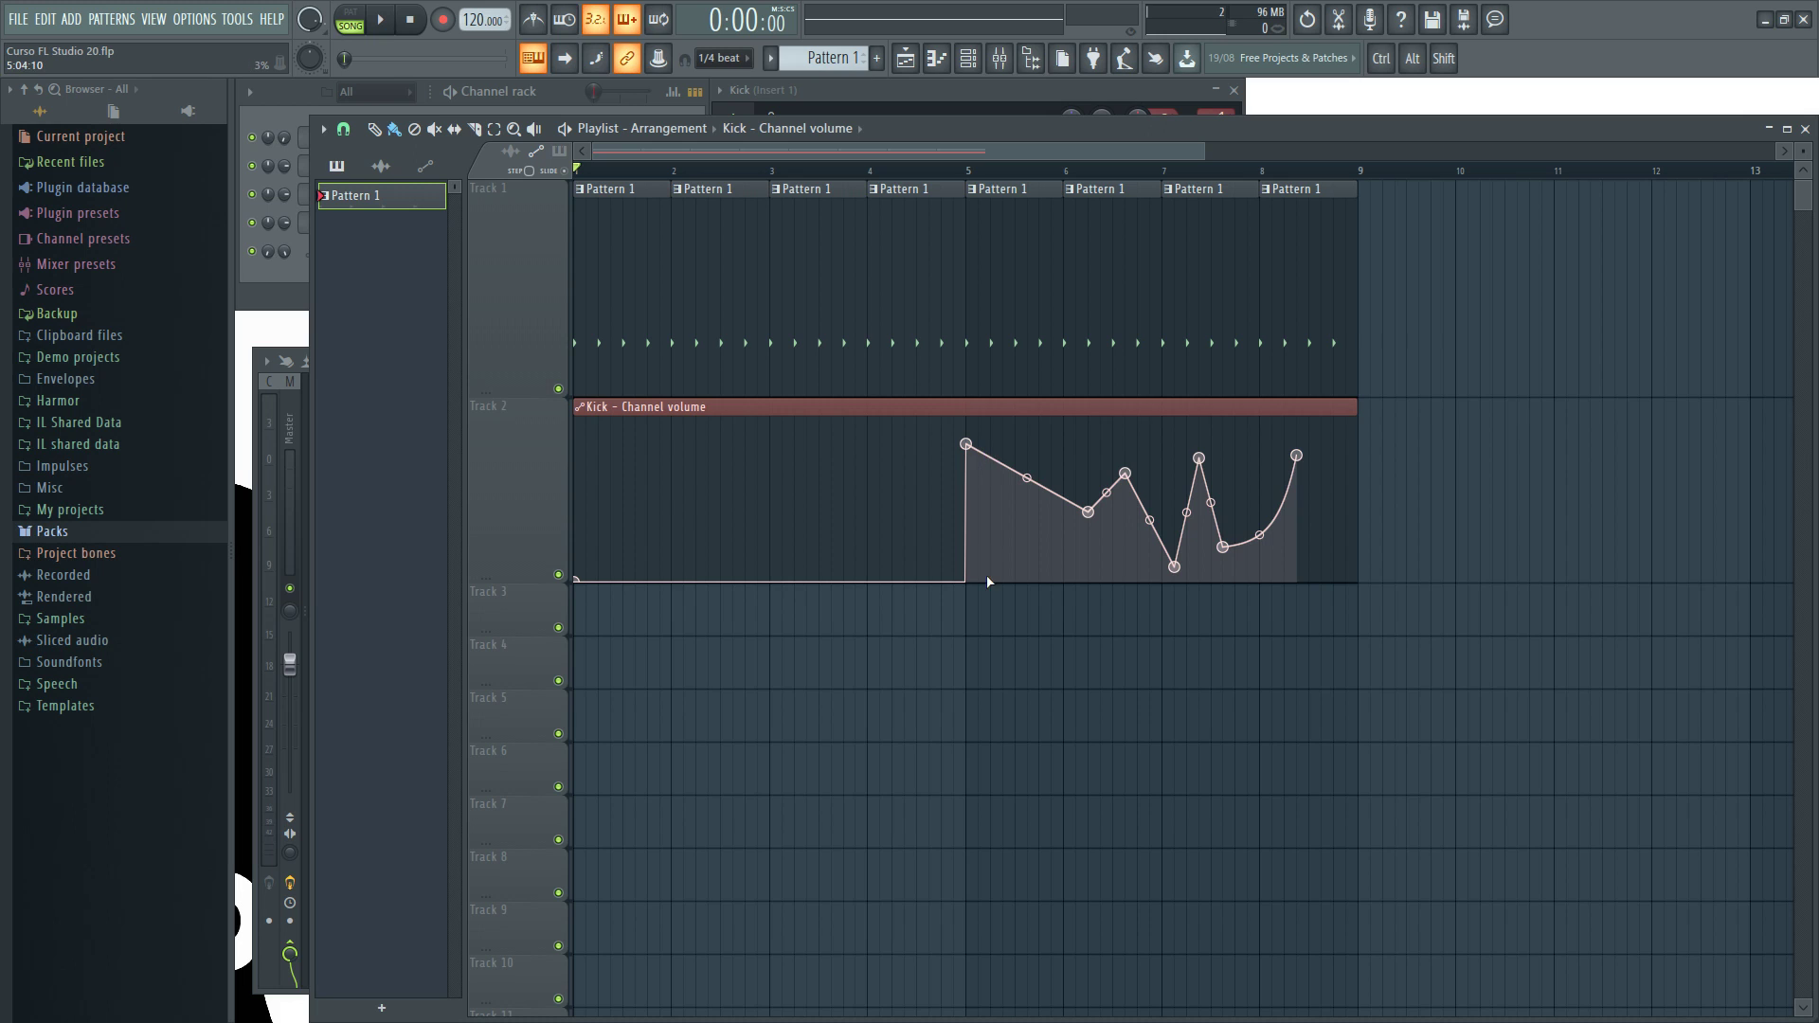
mouse_move(966, 444)
mouse_down()
mouse_move(857, 478)
mouse_move(697, 471)
mouse_move(918, 479)
mouse_move(845, 556)
mouse_move(871, 453)
mouse_move(970, 476)
mouse_up()
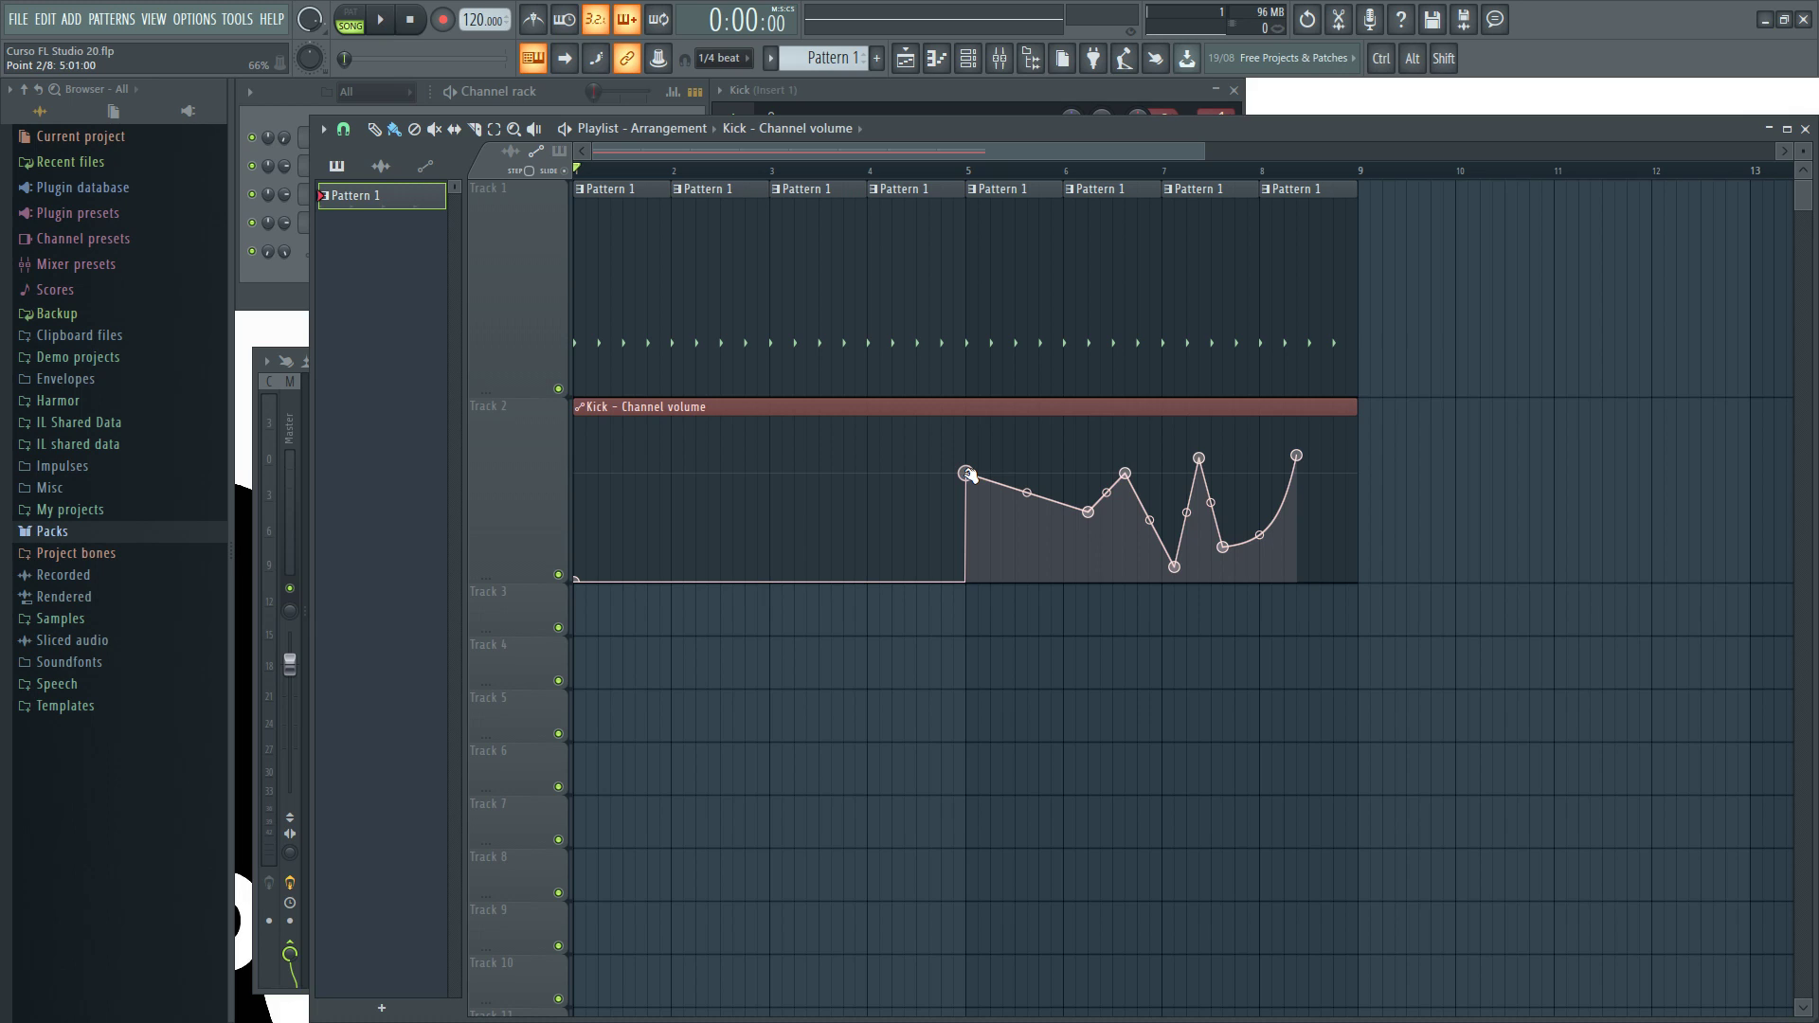
drag(968, 474, 965, 467)
Set the bar 5 point's mode to Single curve, bend the ramp into a slow-starting rise, and raise the point to 79%
right_click(966, 467)
click(1036, 563)
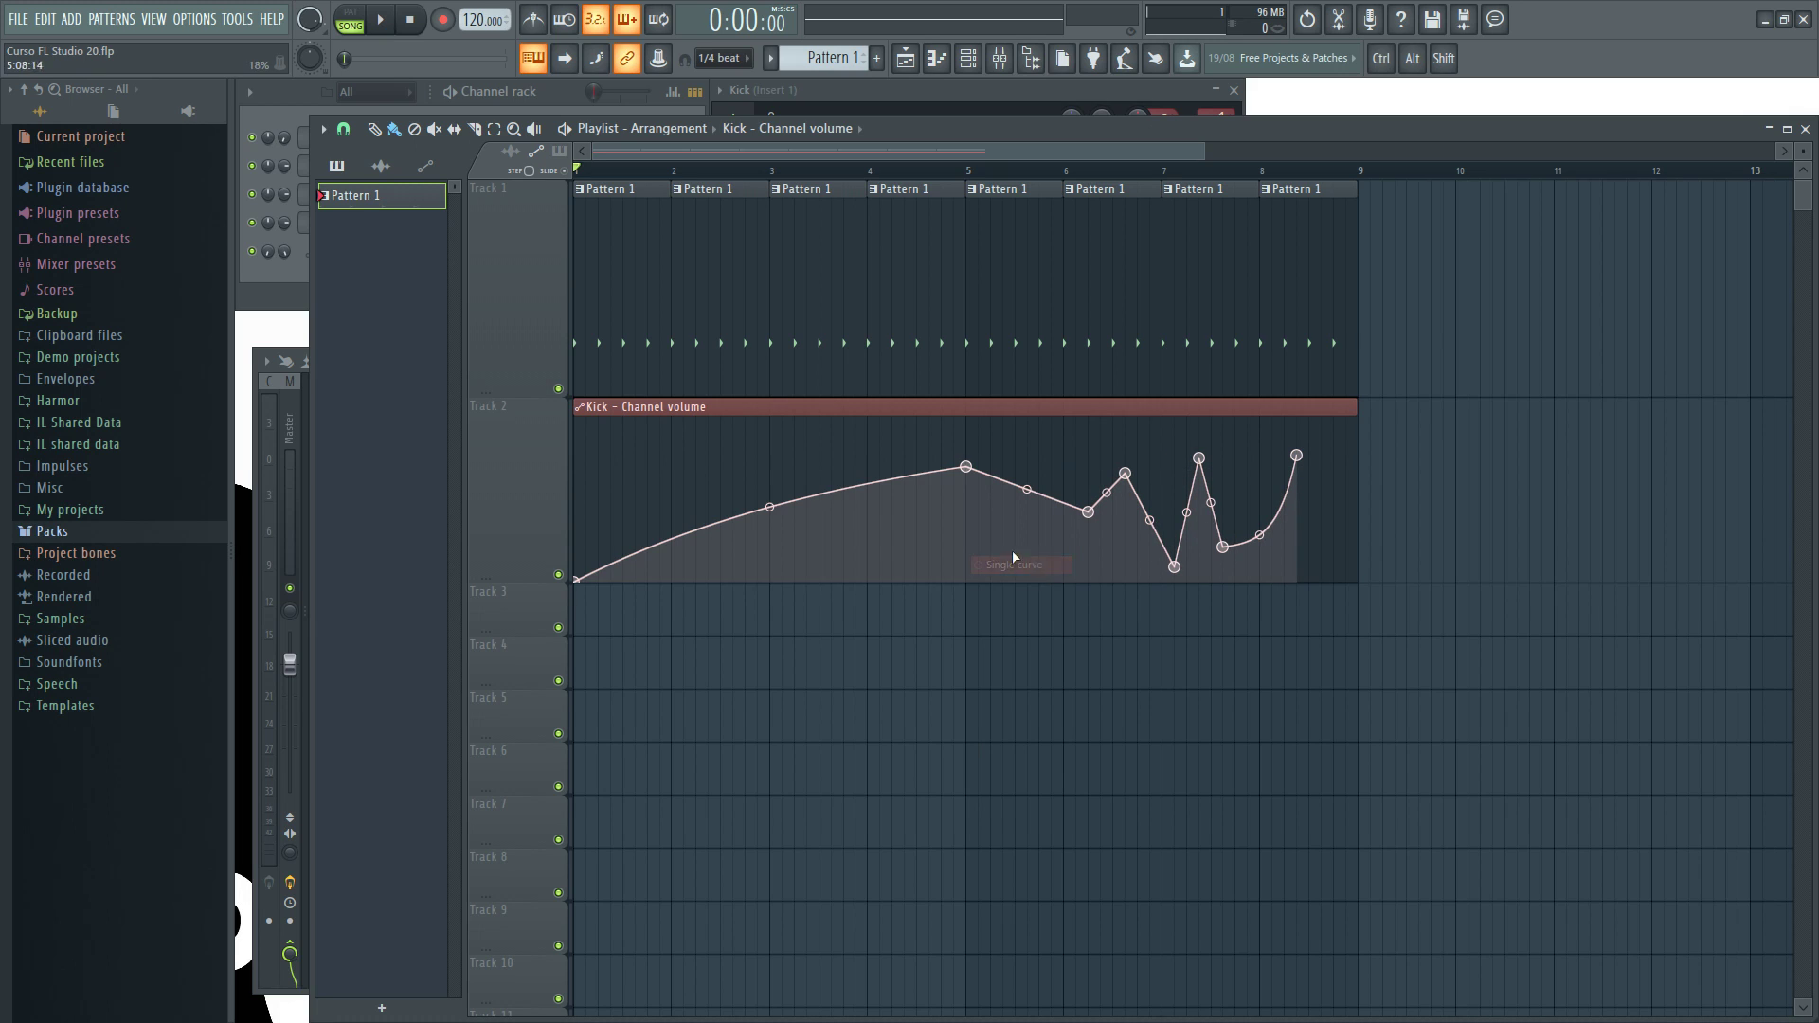
drag(773, 507, 966, 454)
Set the bar 5 point's mode to Single curve 2, bend the ramp upward, and reset its tension
right_click(966, 454)
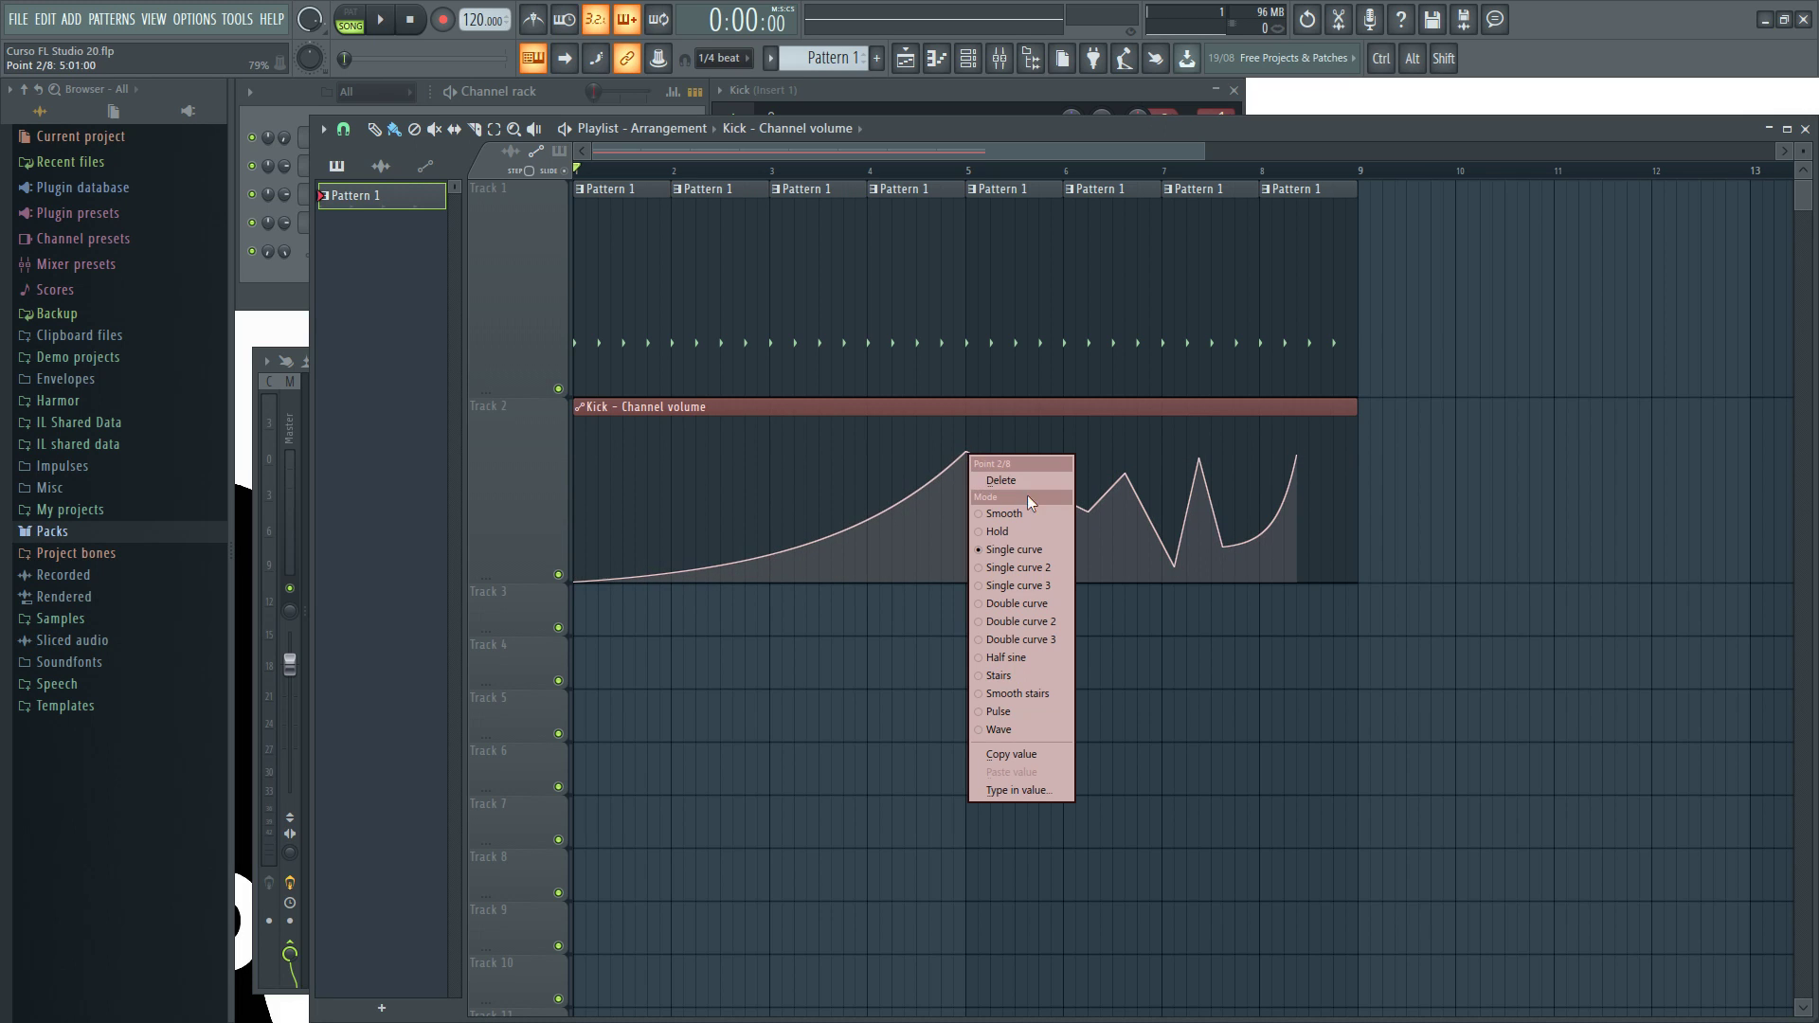
click(1029, 572)
drag(769, 530, 770, 469)
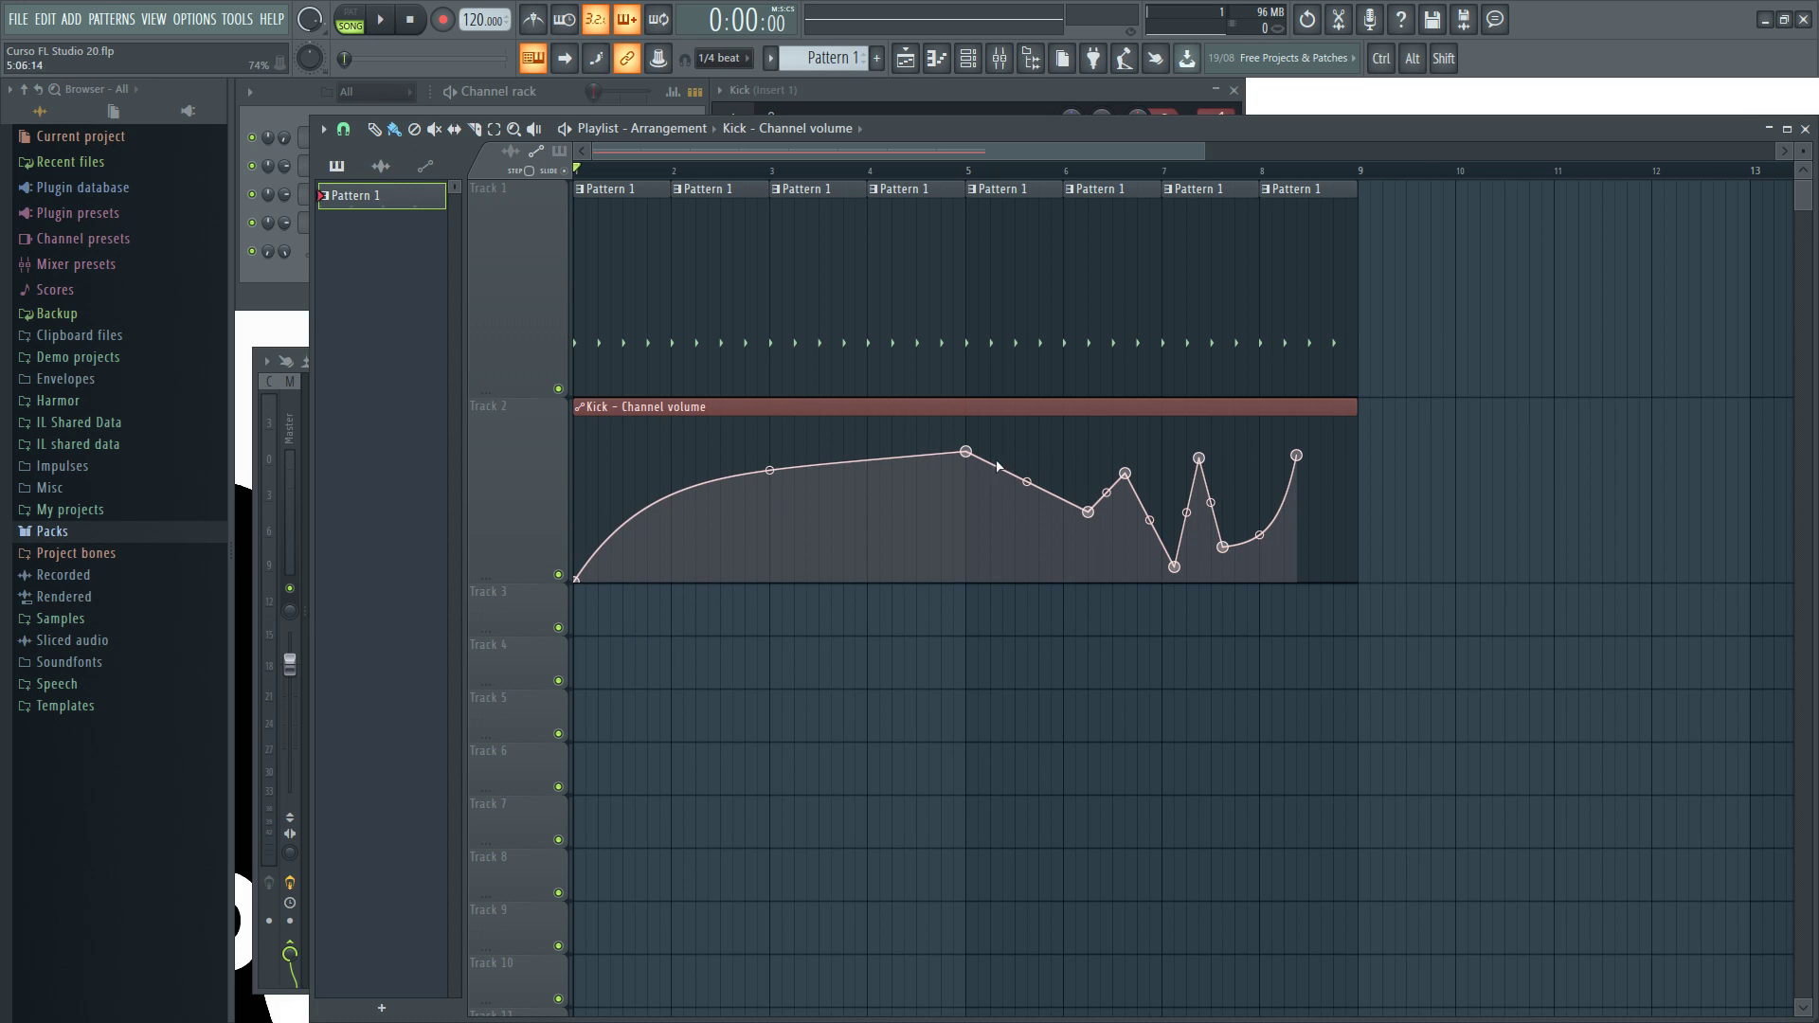
right_click(769, 470)
Set the bar 5 point's mode to Single curve 3 and bend the ramp into a nearly immediate rise
right_click(965, 452)
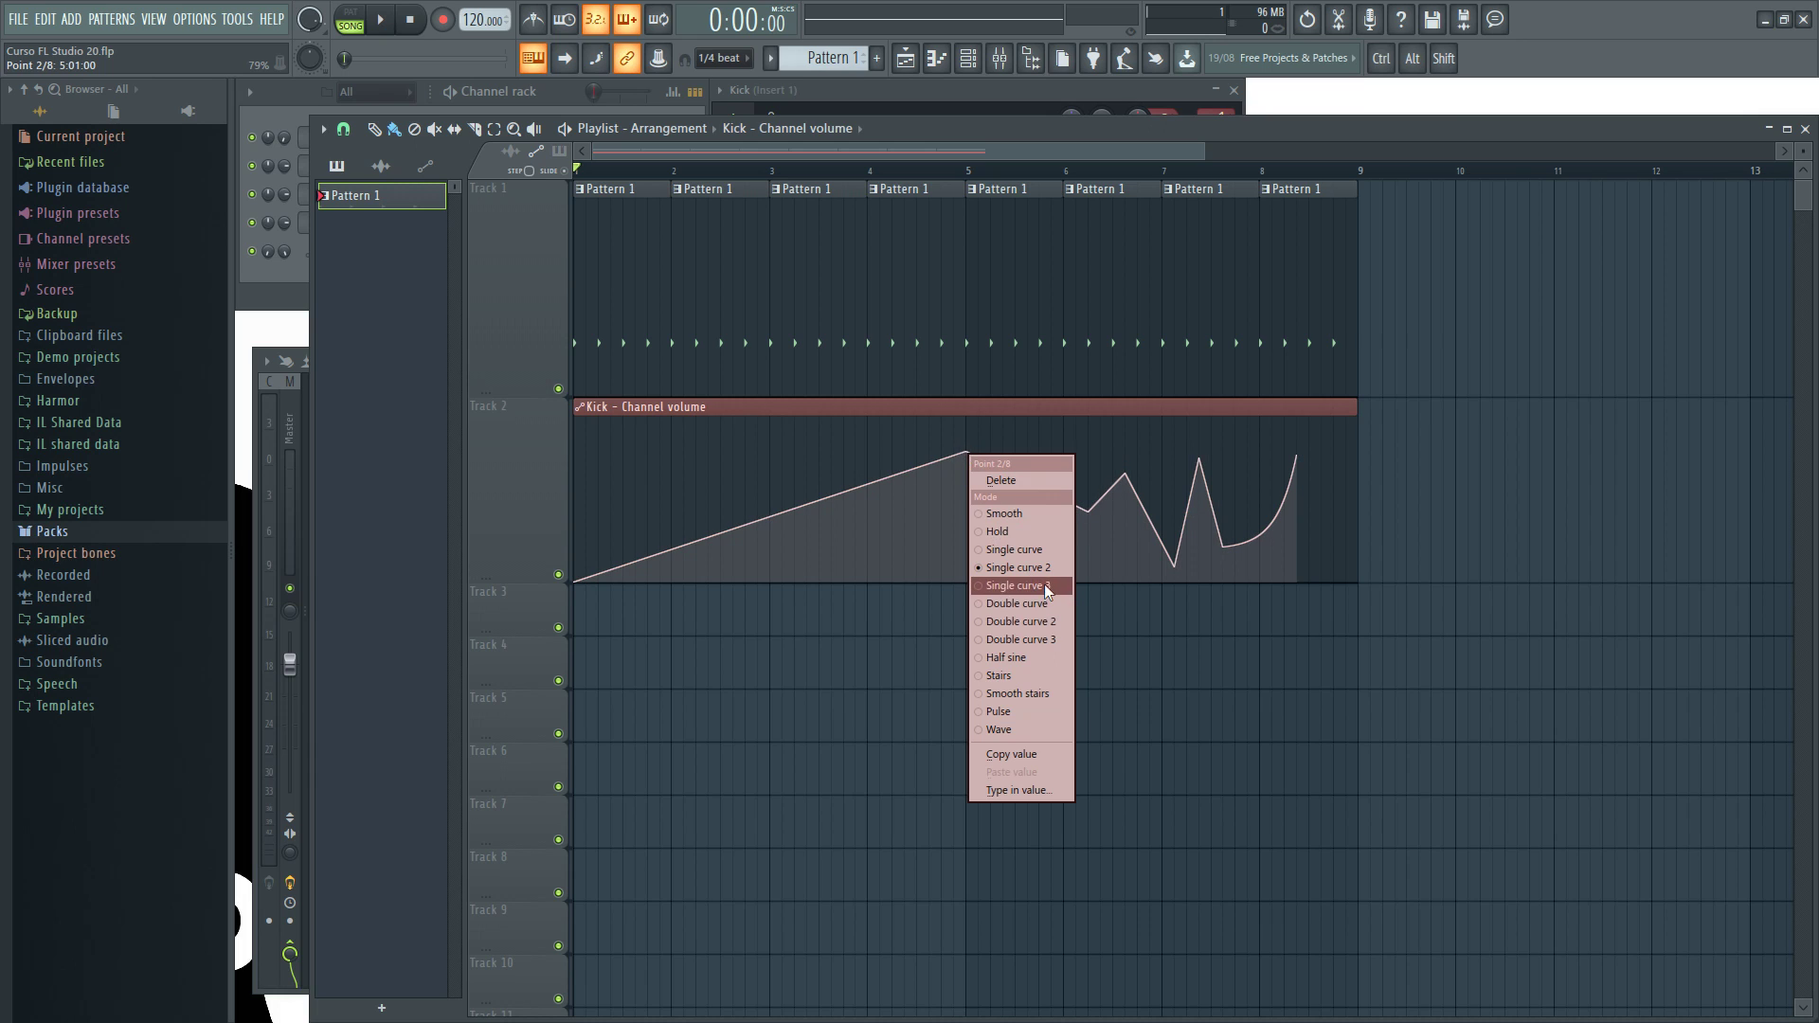
click(1018, 584)
mouse_move(769, 486)
mouse_down()
mouse_move(767, 450)
mouse_move(769, 580)
mouse_move(769, 451)
mouse_up()
Set the bar 5 point's mode to Double curve and adjust the ramp's tension
right_click(966, 451)
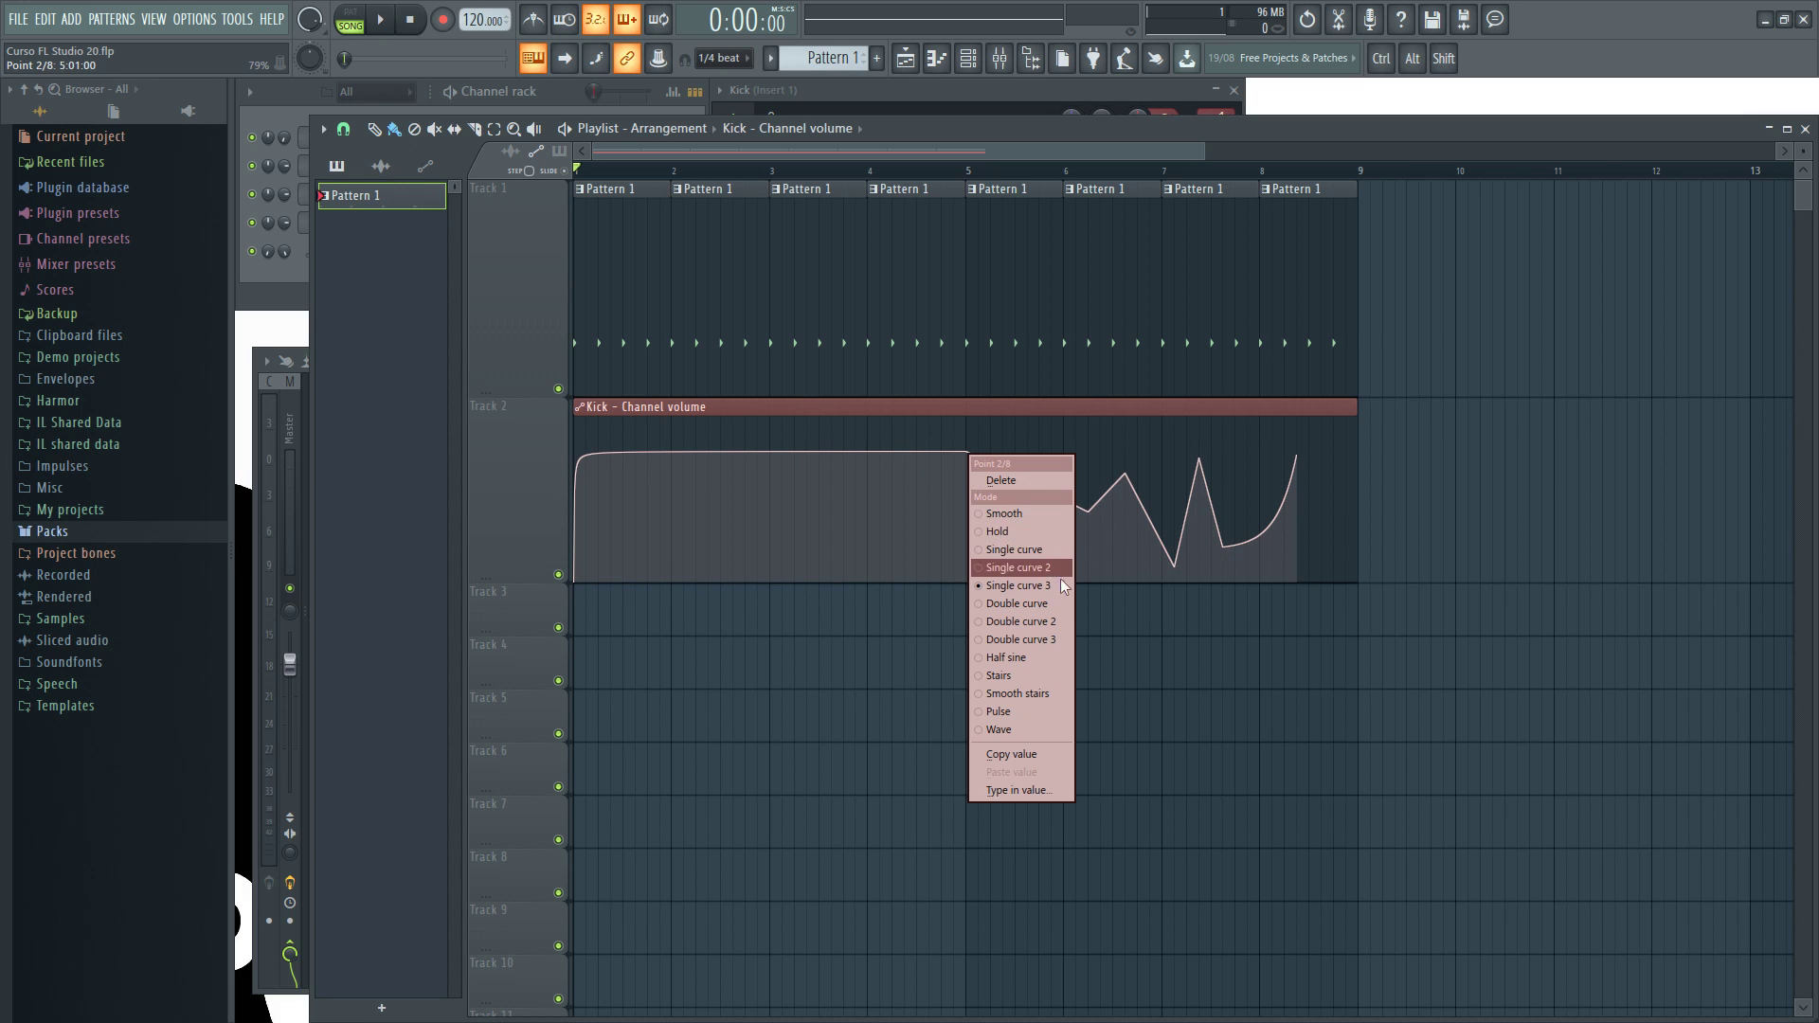
click(1036, 603)
mouse_move(769, 516)
mouse_down()
mouse_move(769, 569)
mouse_move(769, 516)
mouse_move(769, 547)
mouse_up()
Try the Double curve 2 mode with a tension adjustment, and the Double curve 3 mode, on the bar 5 point
right_click(964, 452)
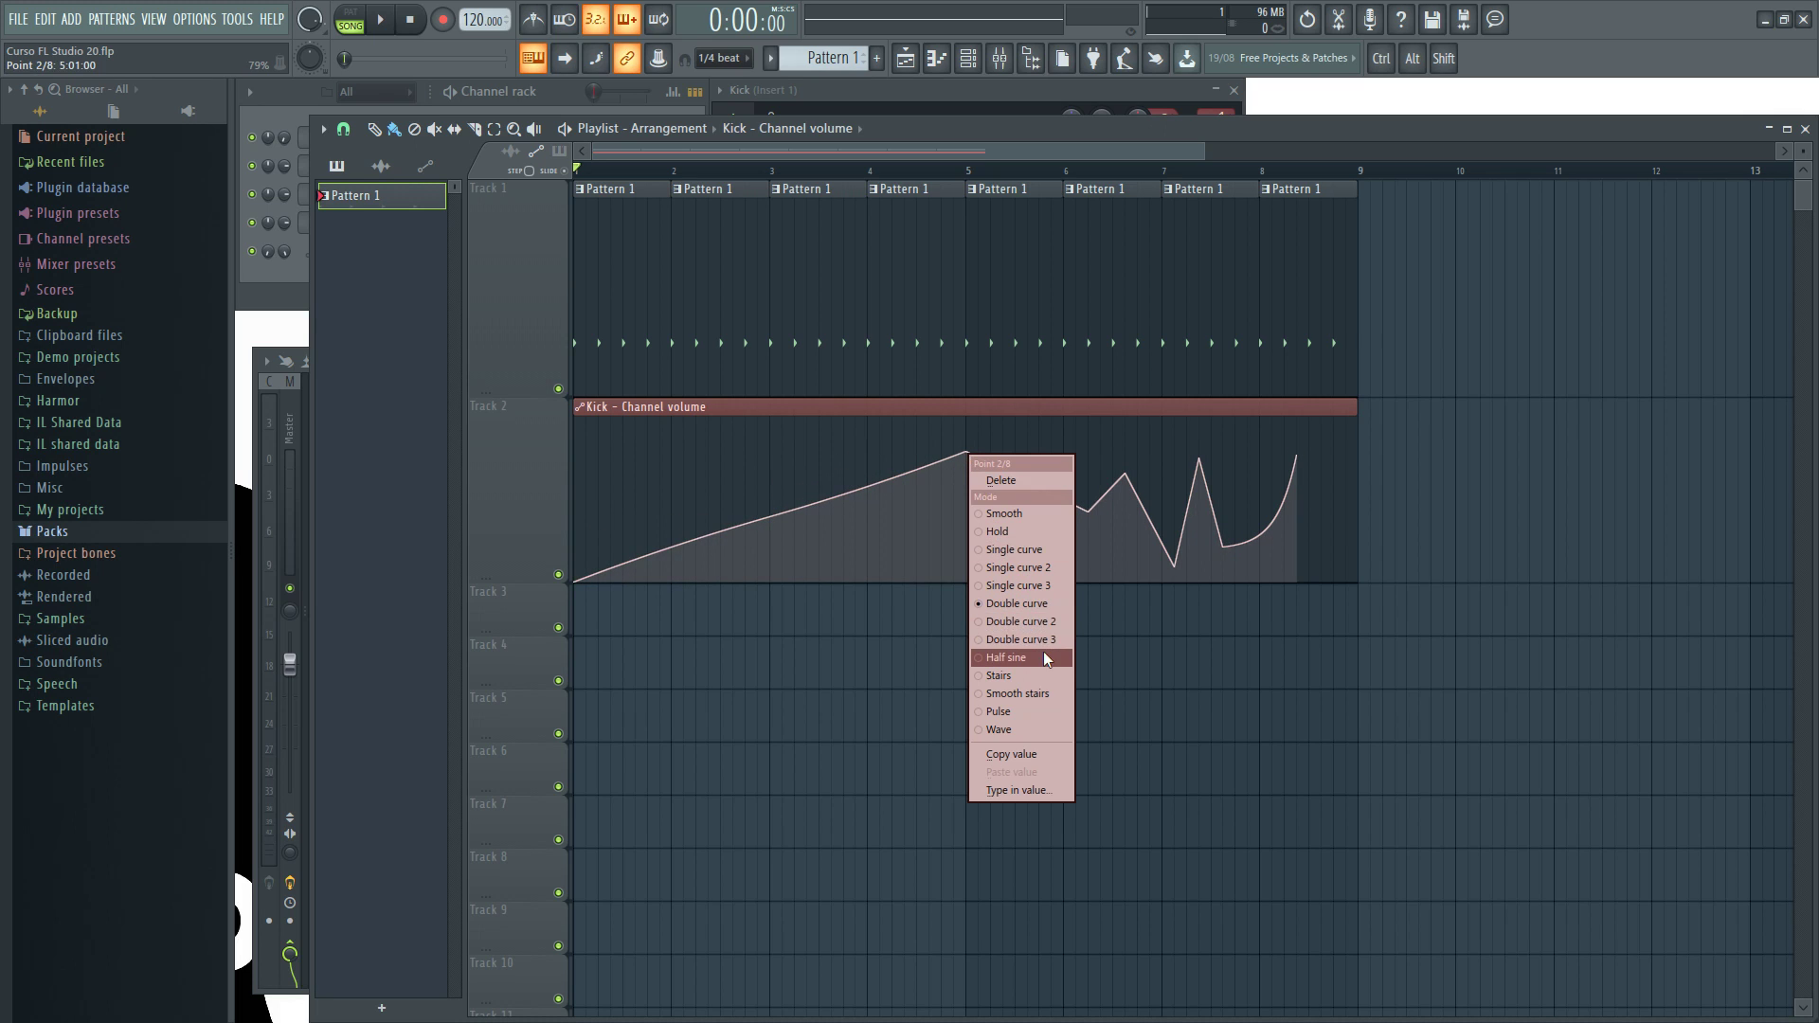
click(1042, 621)
mouse_move(769, 517)
mouse_down()
mouse_move(769, 559)
mouse_move(769, 517)
mouse_up()
right_click(965, 453)
click(1006, 640)
drag(965, 452, 979, 452)
right_click(980, 453)
click(1014, 476)
Set the bar 5 point's mode to Half sine and bend the ramp upward into a rounded rise
right_click(964, 452)
click(1031, 655)
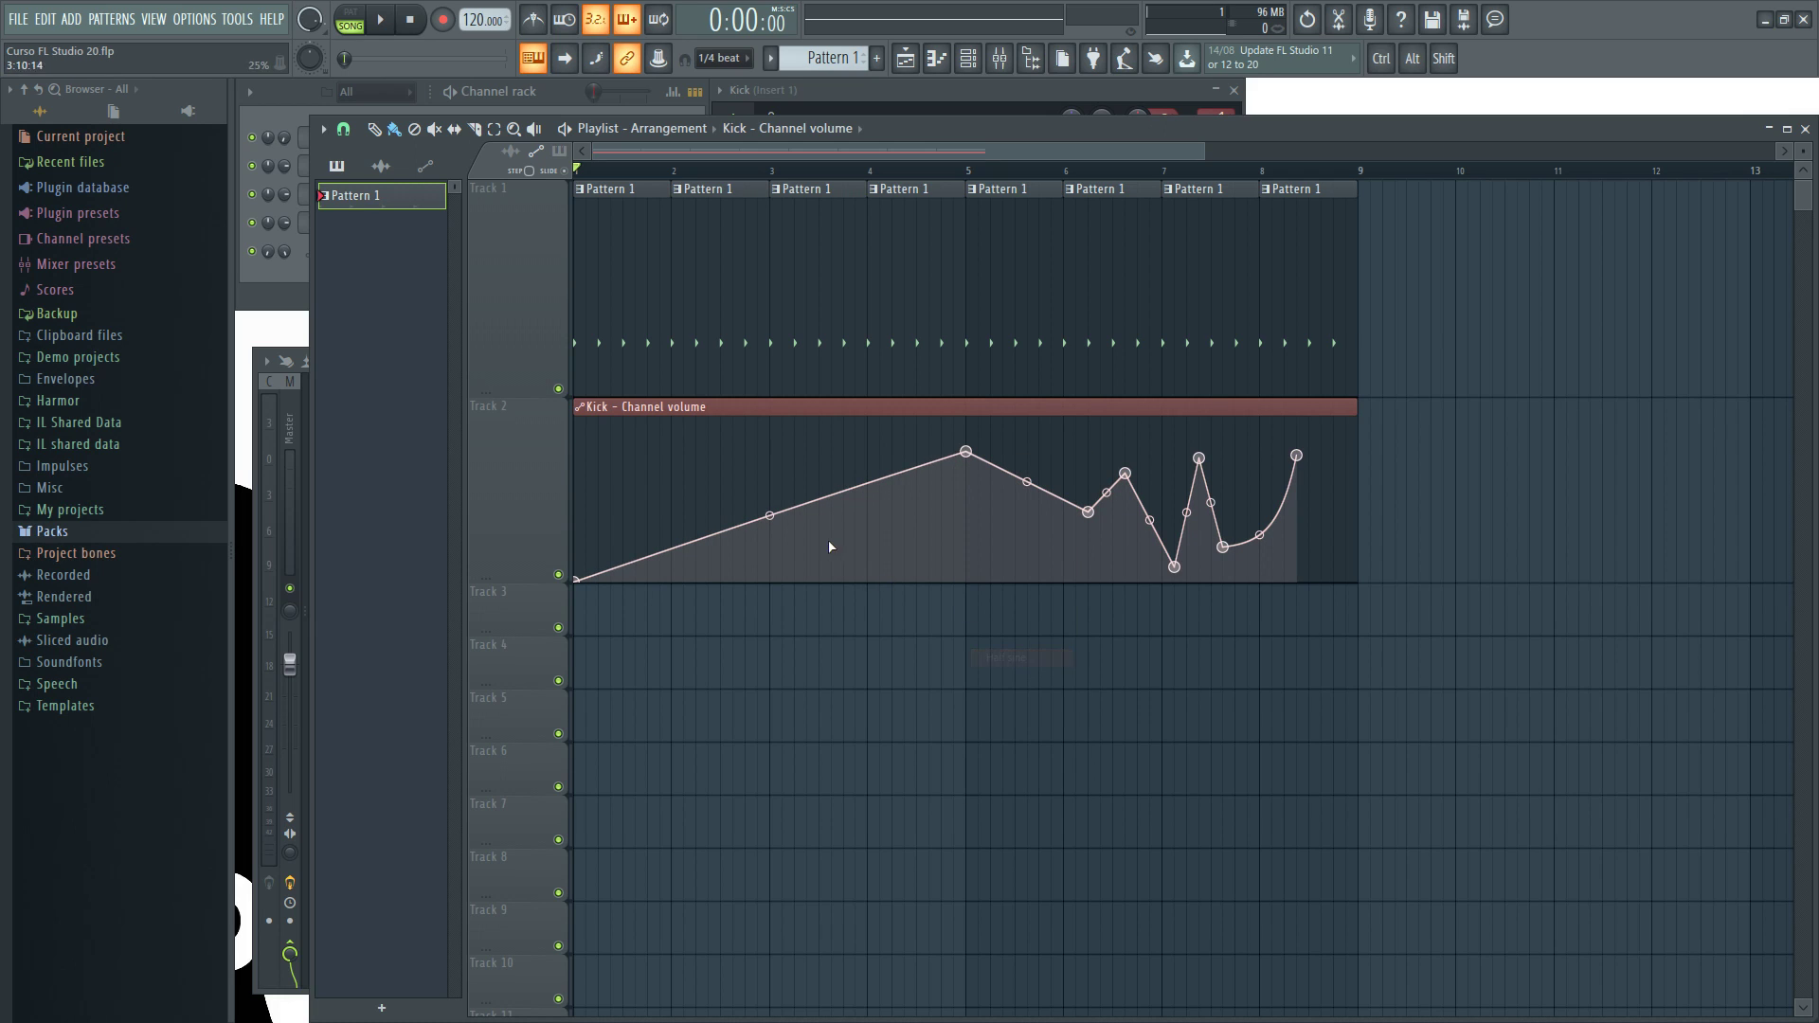
mouse_move(768, 520)
mouse_down()
mouse_move(769, 490)
mouse_move(769, 543)
mouse_move(769, 490)
mouse_up()
Set the bar 5 point's mode to Stairs, vary the steps through the tension handle, and reset the tension
right_click(966, 453)
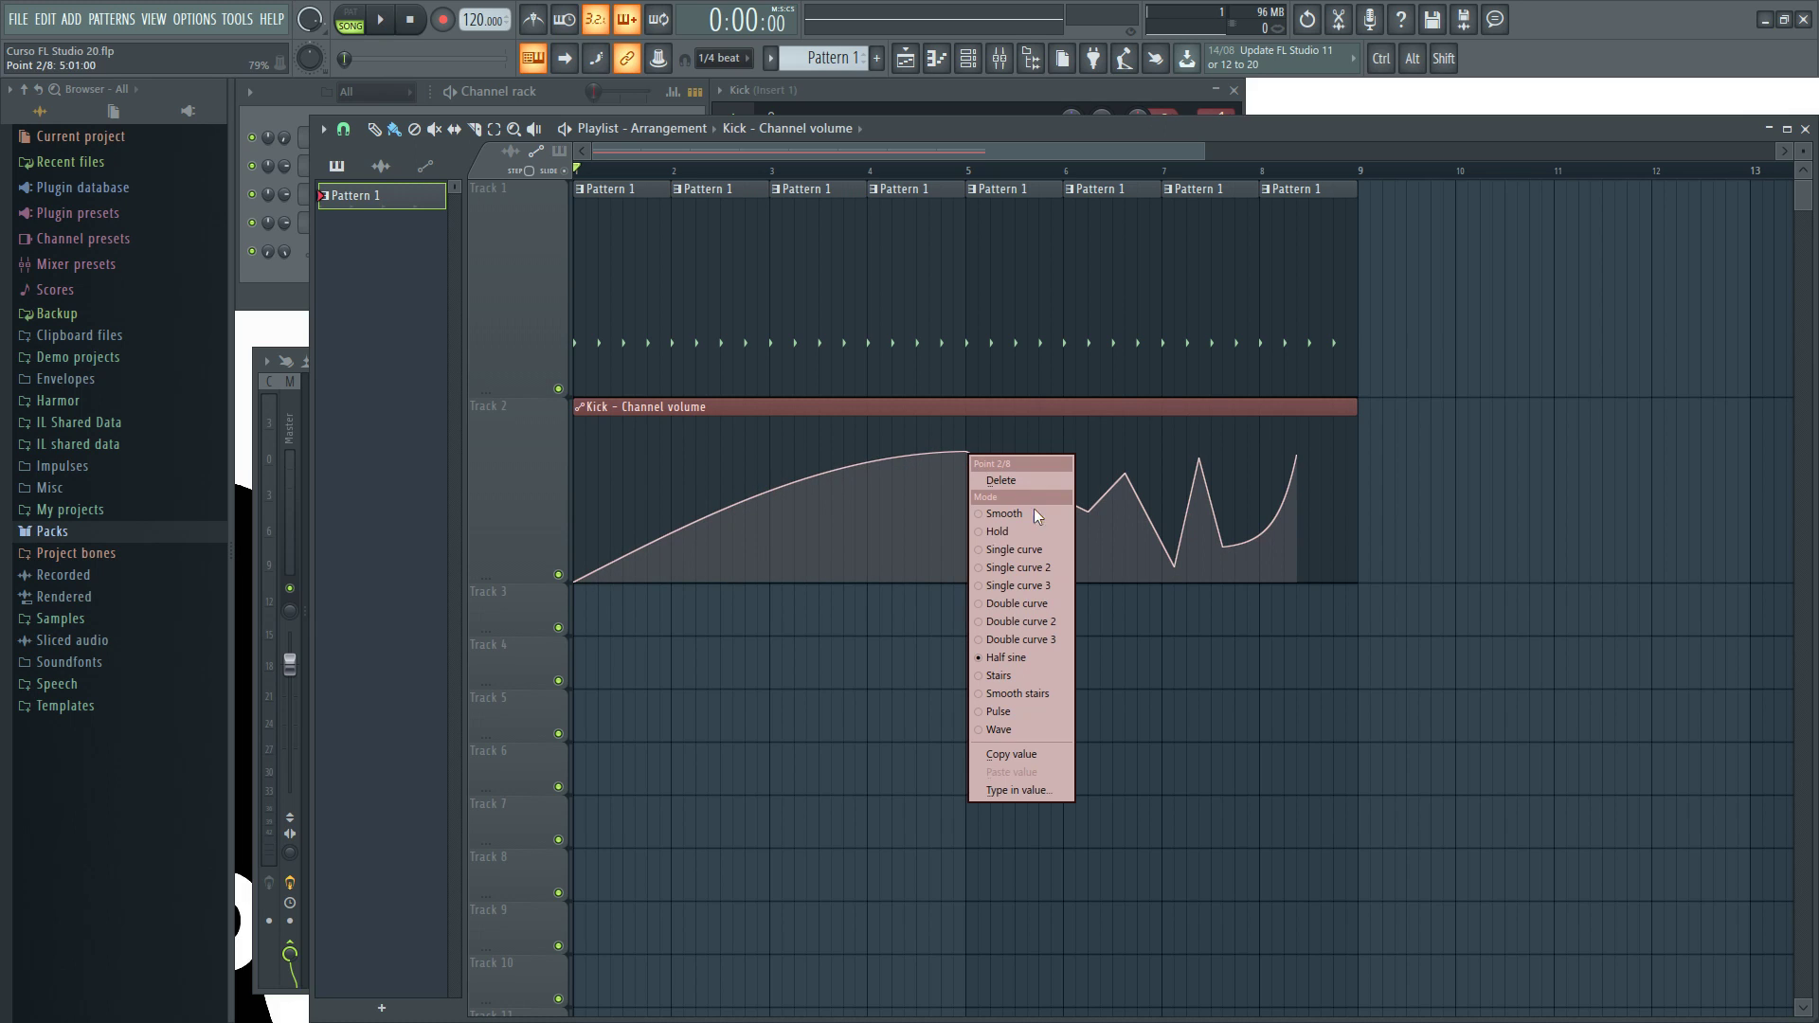
click(1053, 673)
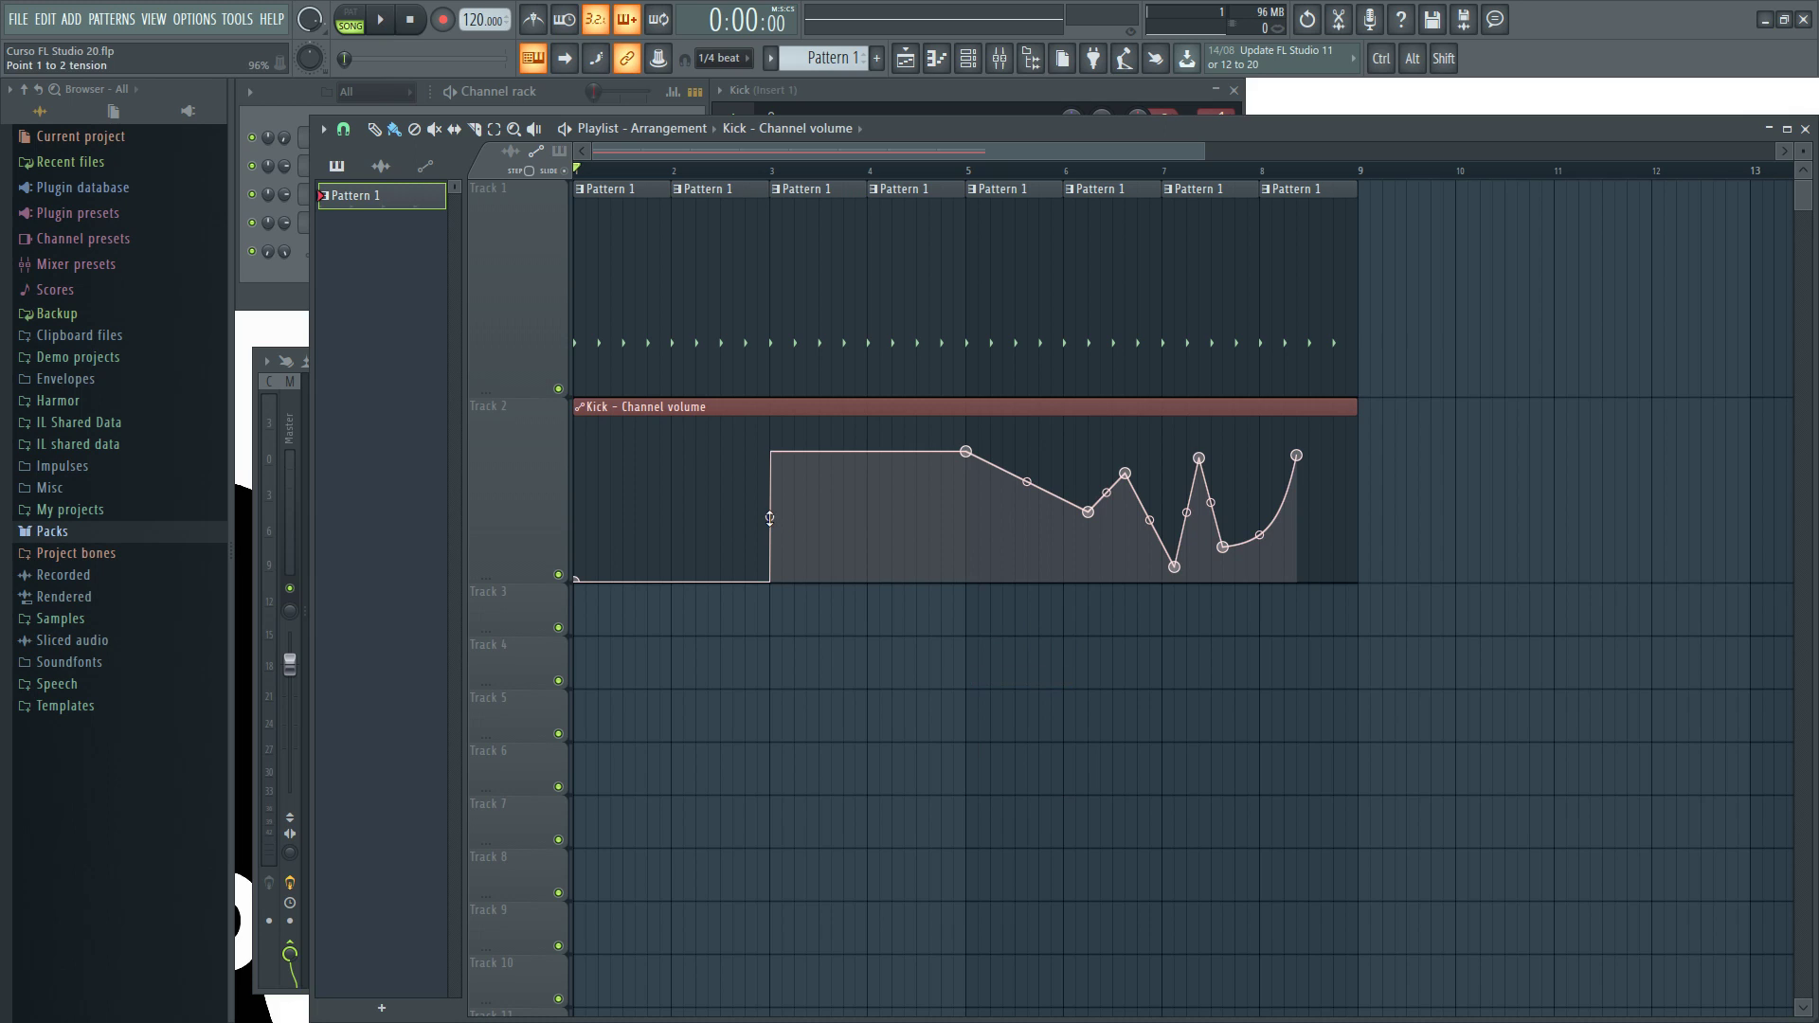
drag(769, 518, 769, 654)
alt+click(769, 516)
Set the bar 5 point's mode to Smooth stairs and adjust the tension to form several rounded steps
right_click(965, 452)
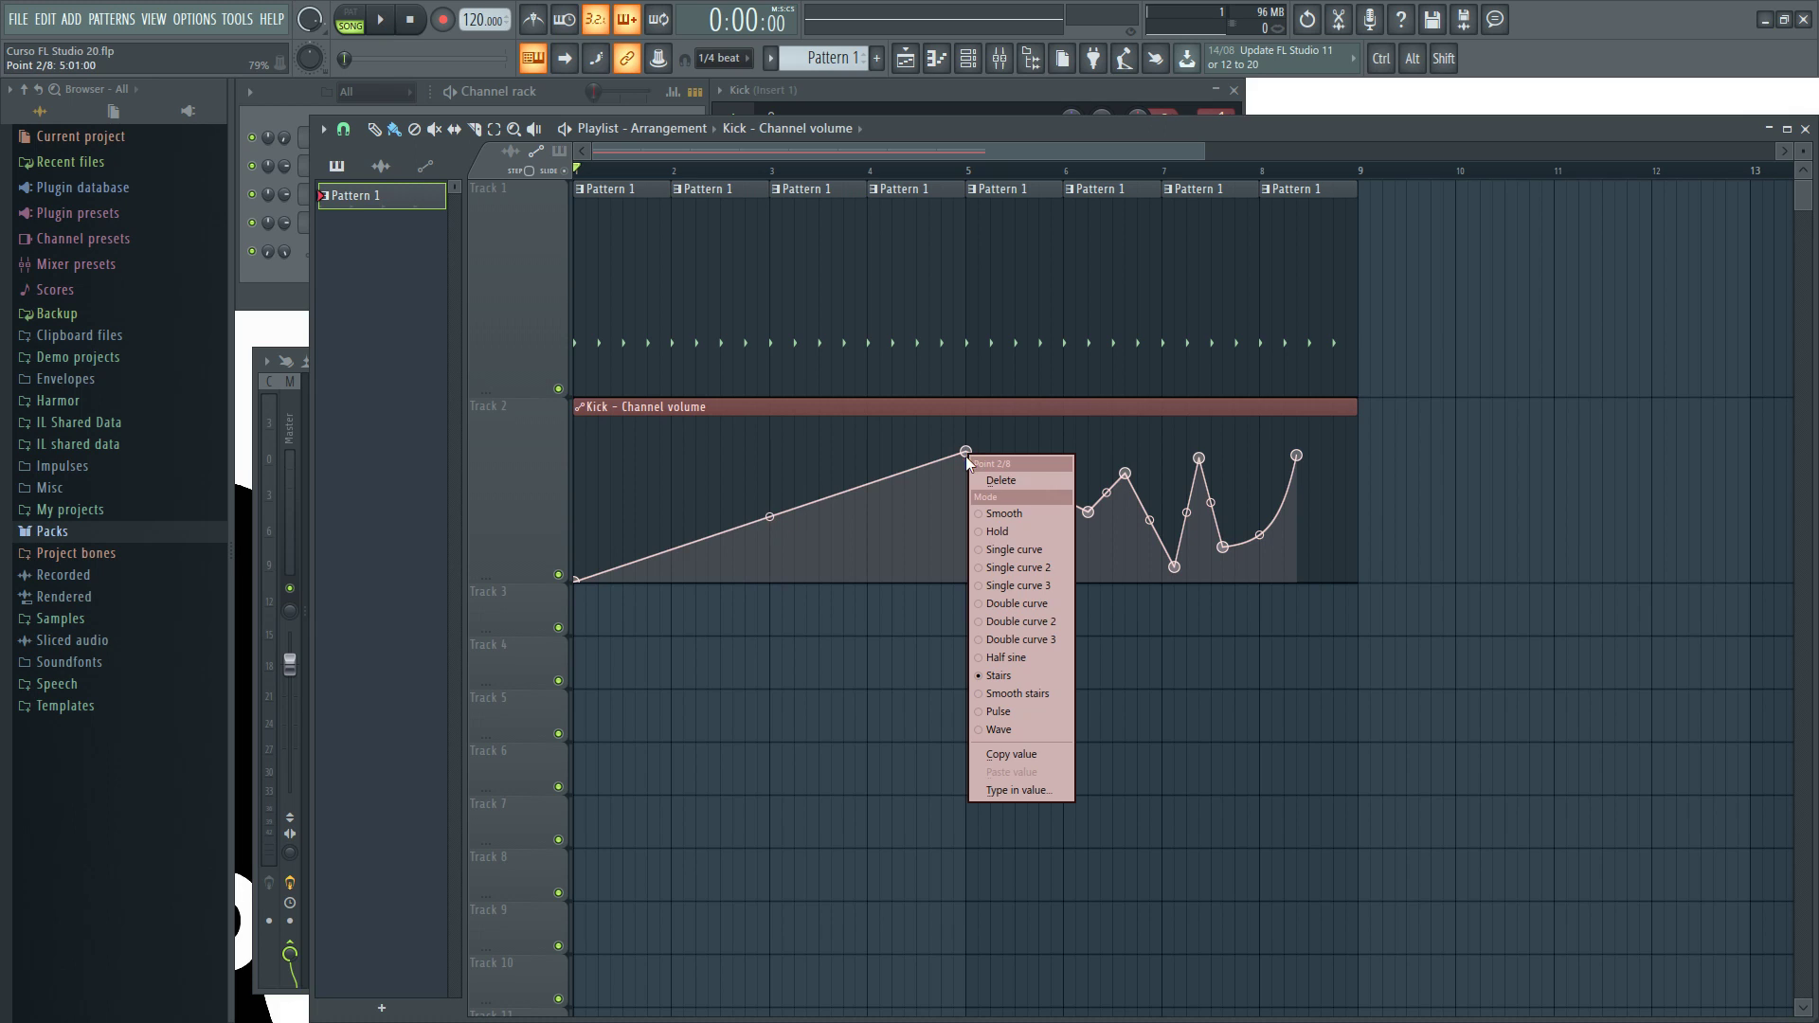
click(1036, 696)
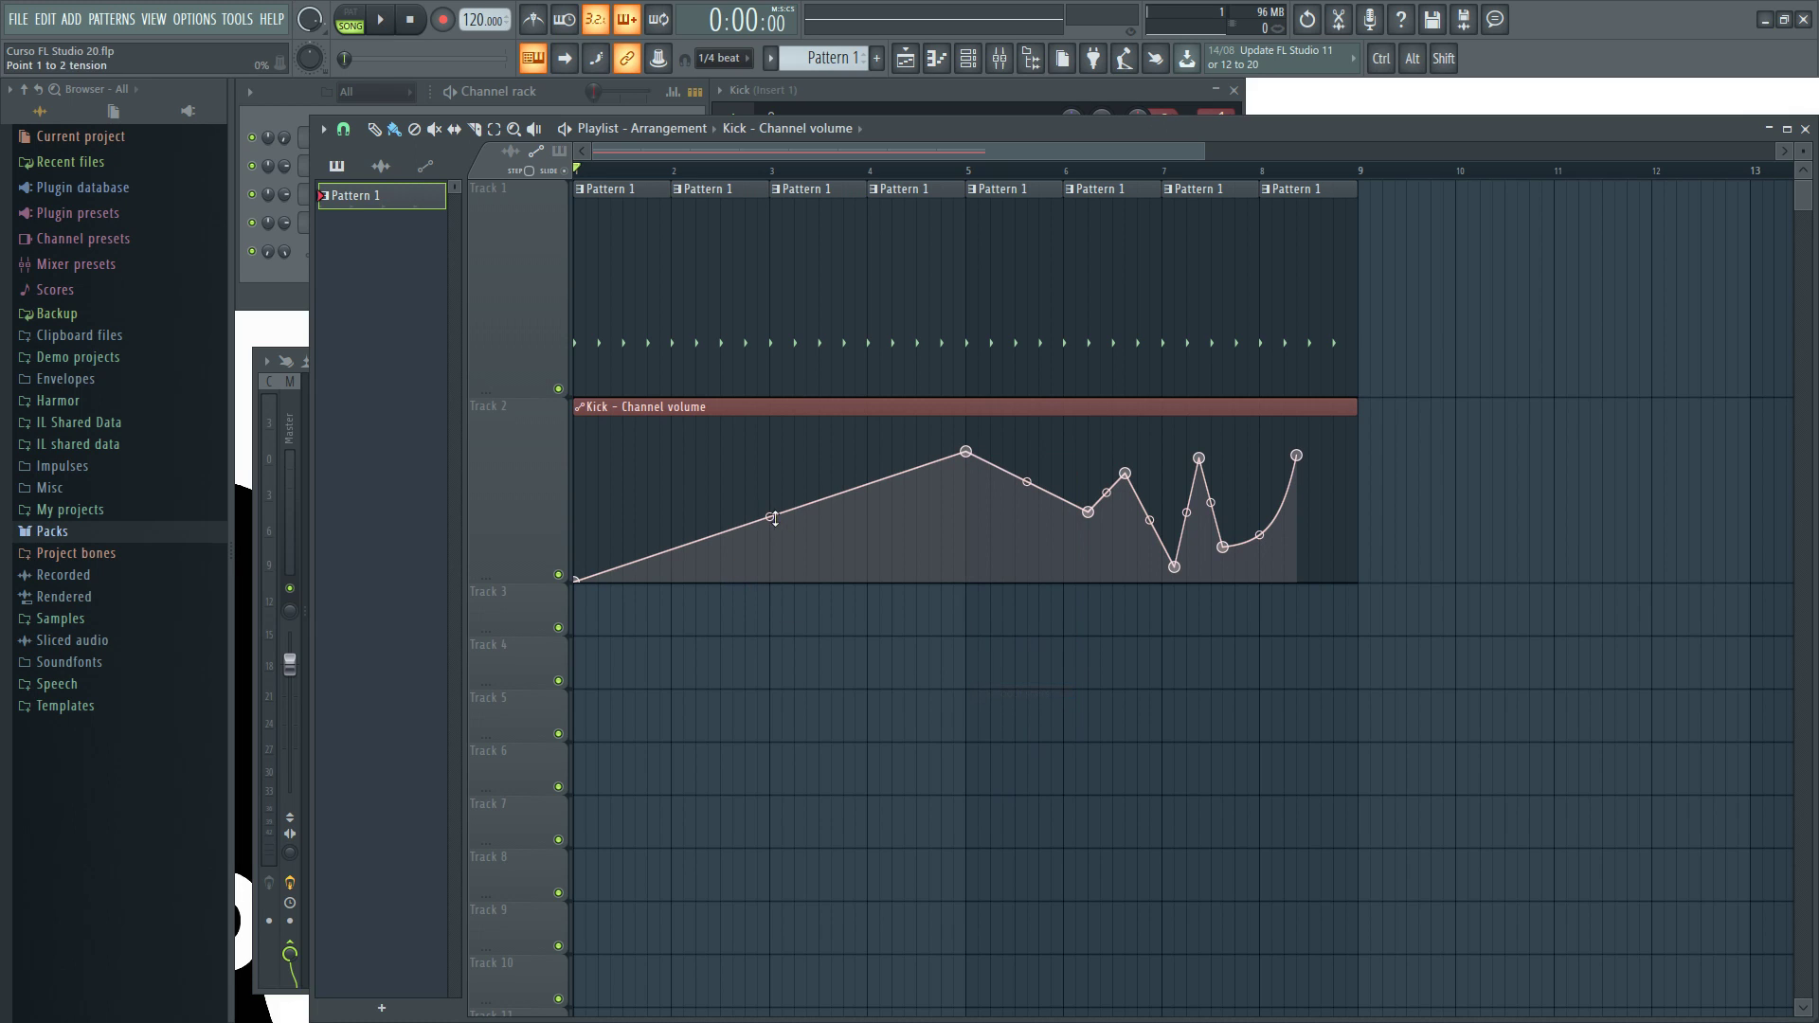
mouse_move(769, 516)
mouse_down()
mouse_move(769, 663)
mouse_move(769, 539)
mouse_up()
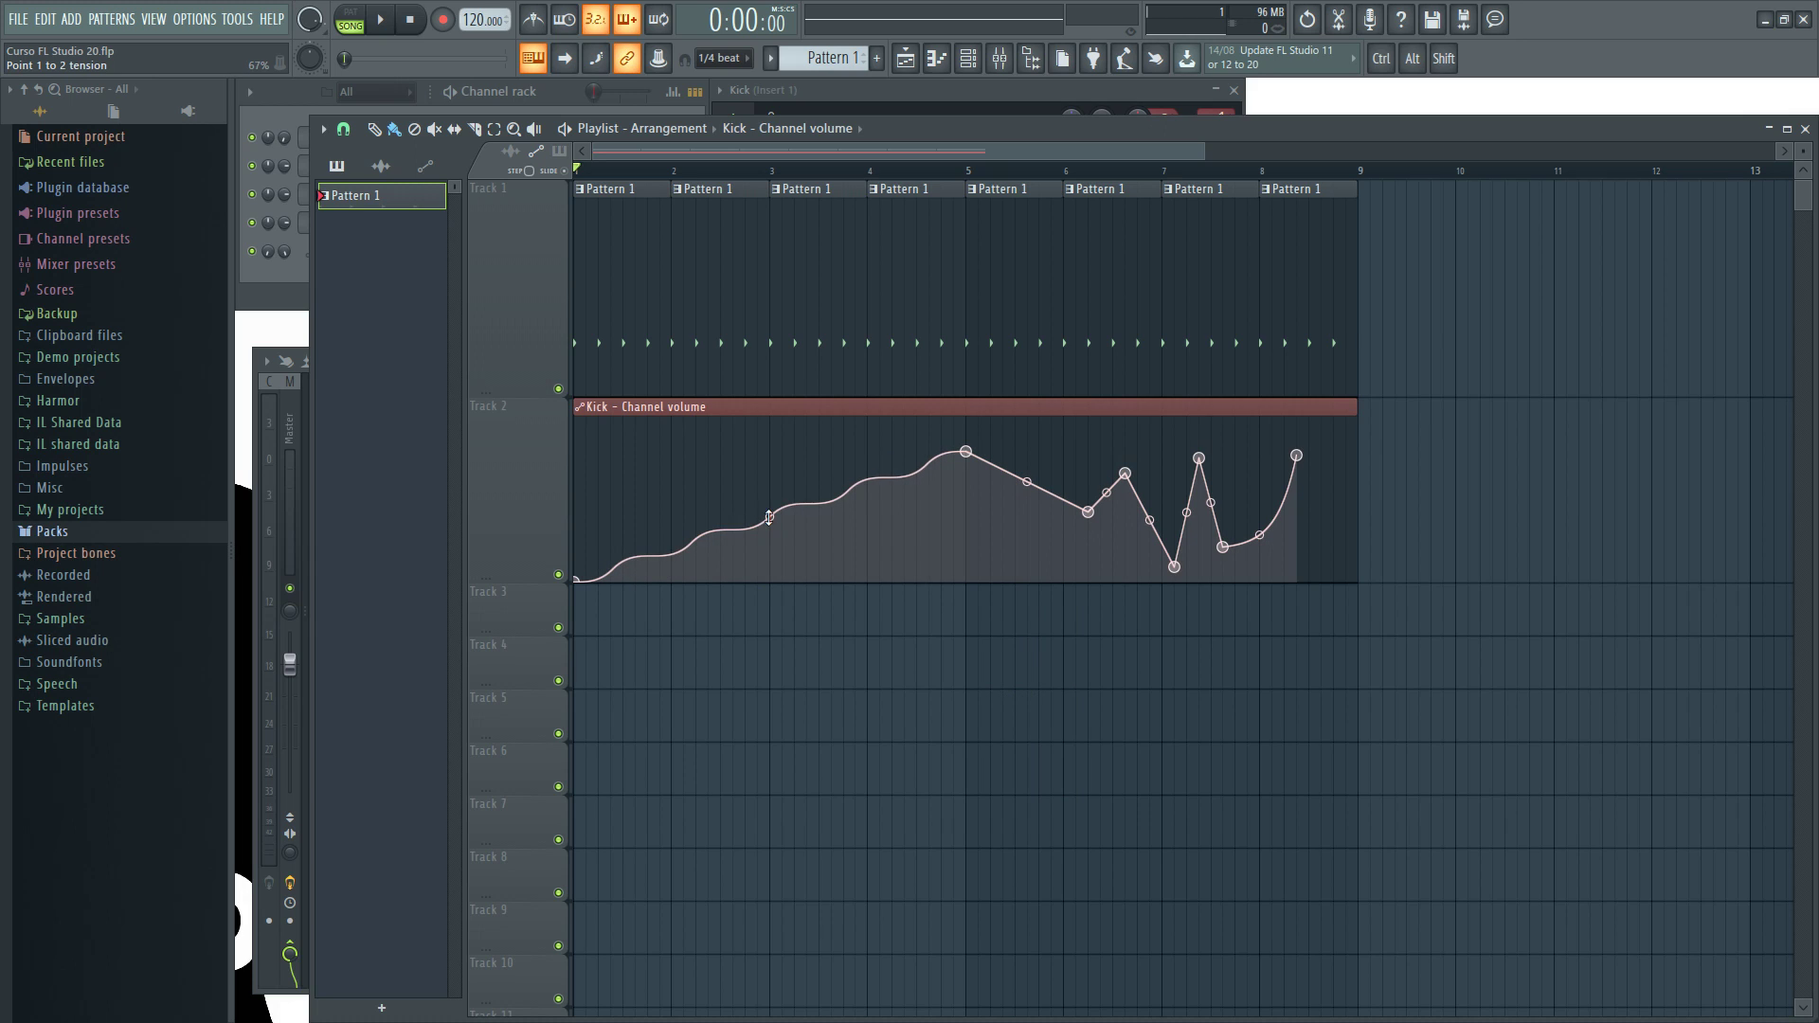
Set the bar 5 point's mode to Pulse and adjust the tension to make eight pulses before bar 5
right_click(965, 452)
click(1032, 712)
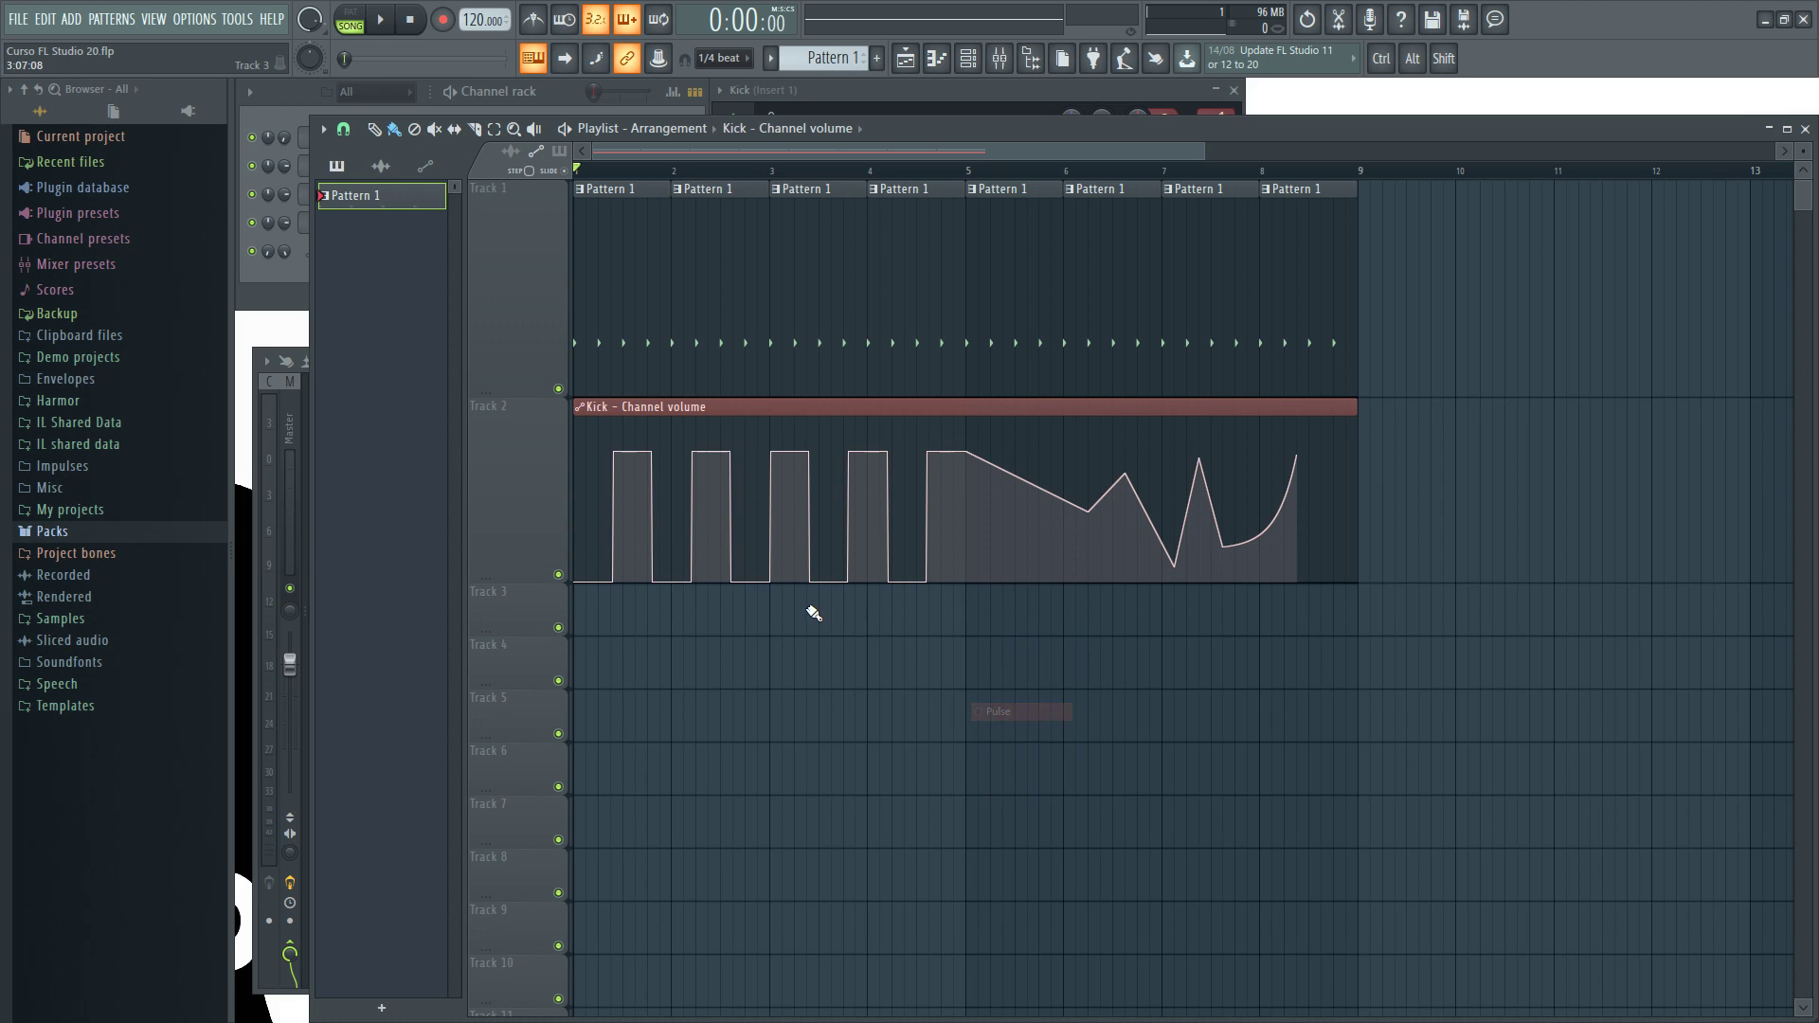
drag(769, 580, 769, 621)
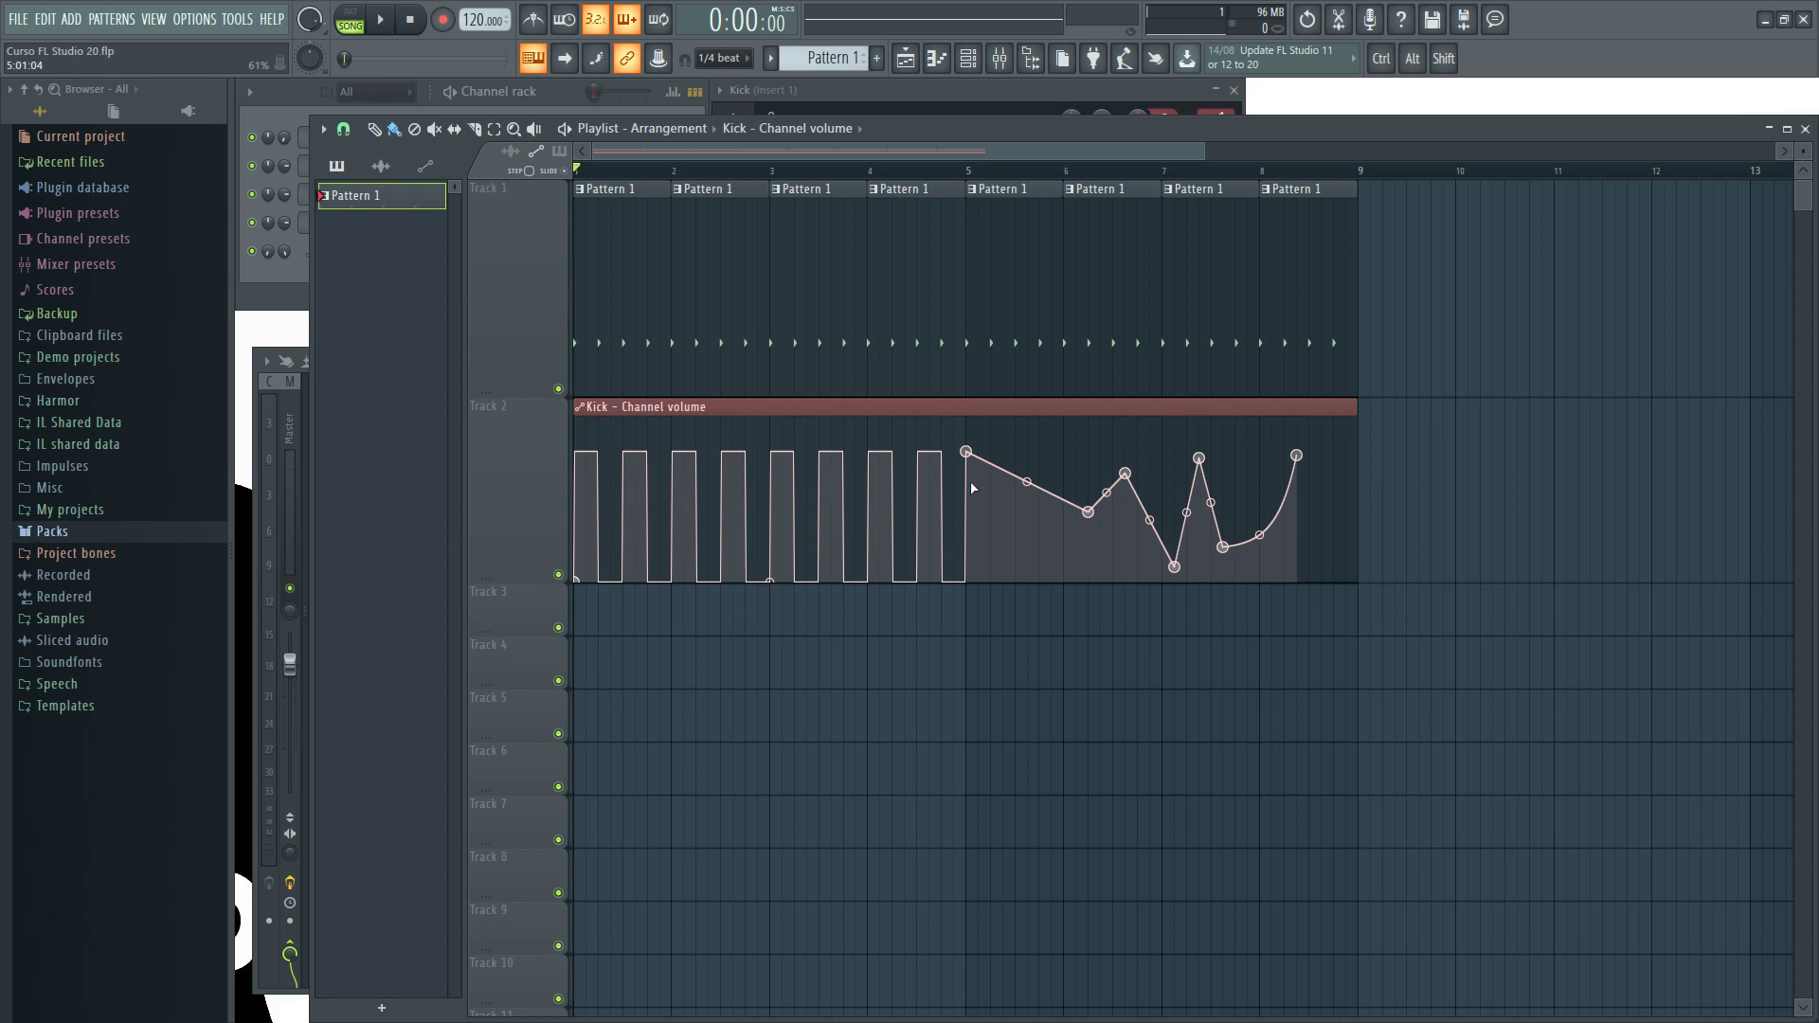
Set the bar 5 point's curve mode to Wave
right_click(967, 452)
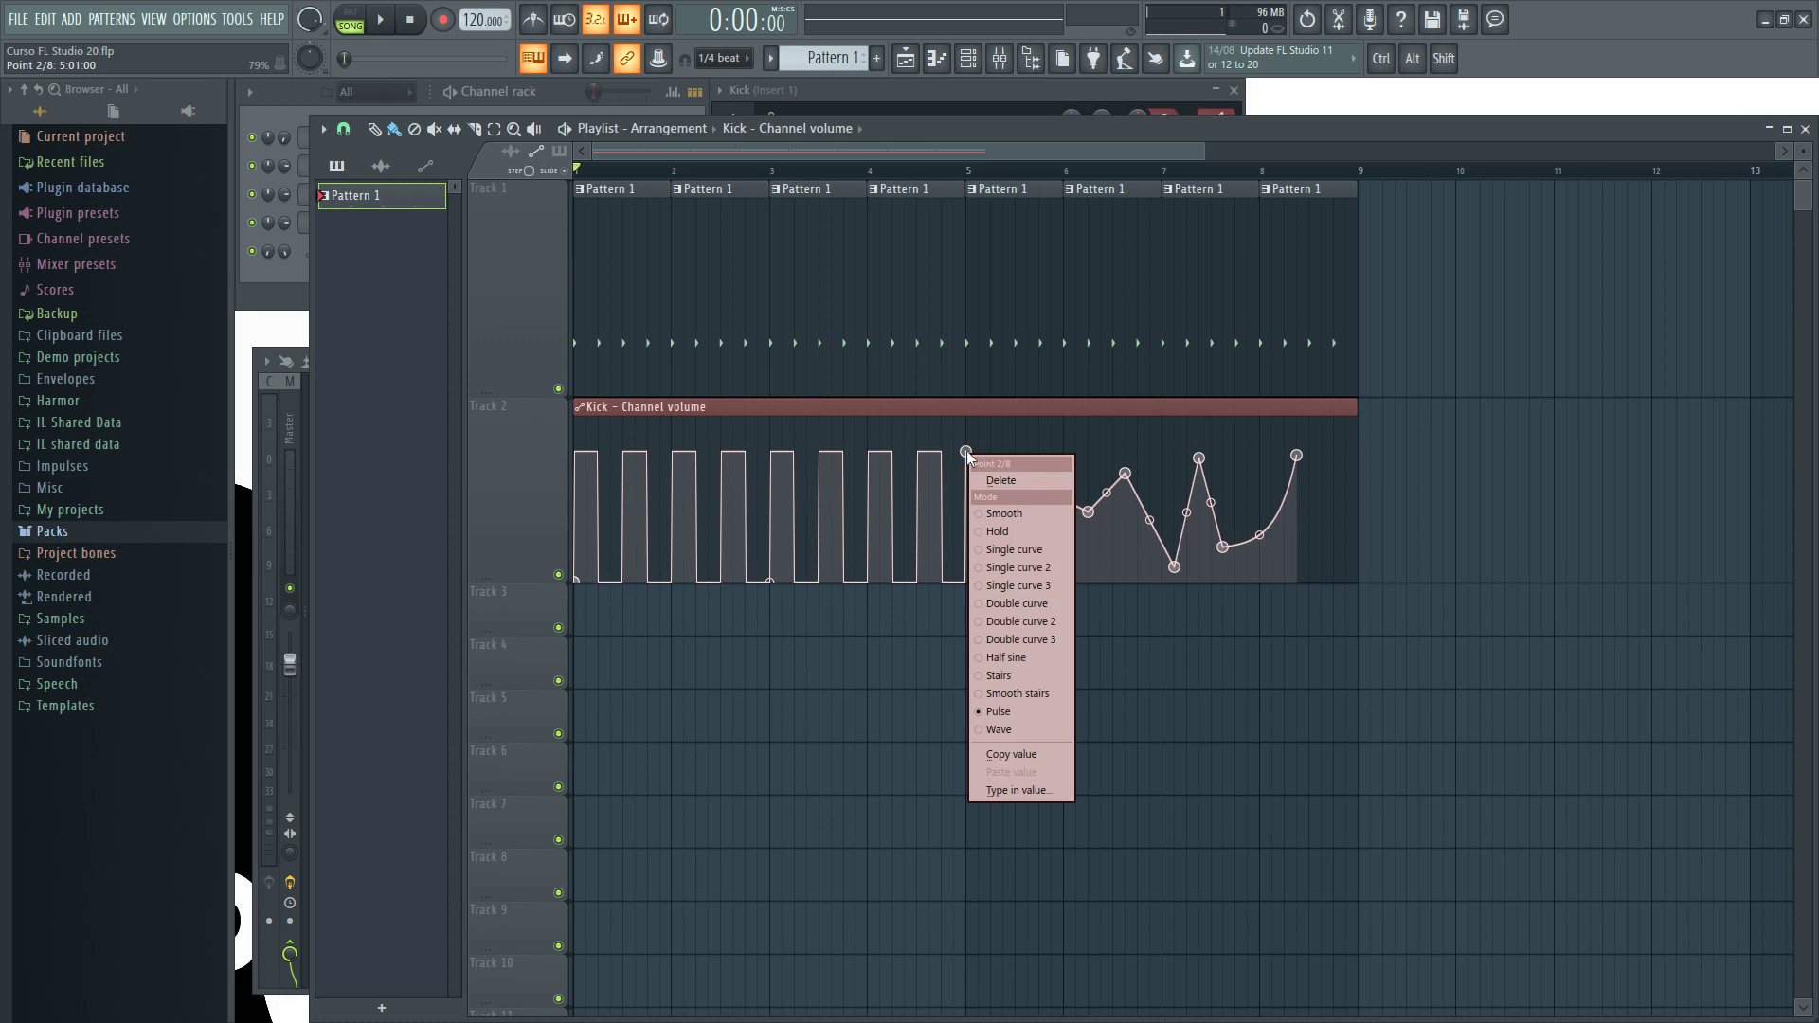
click(1008, 730)
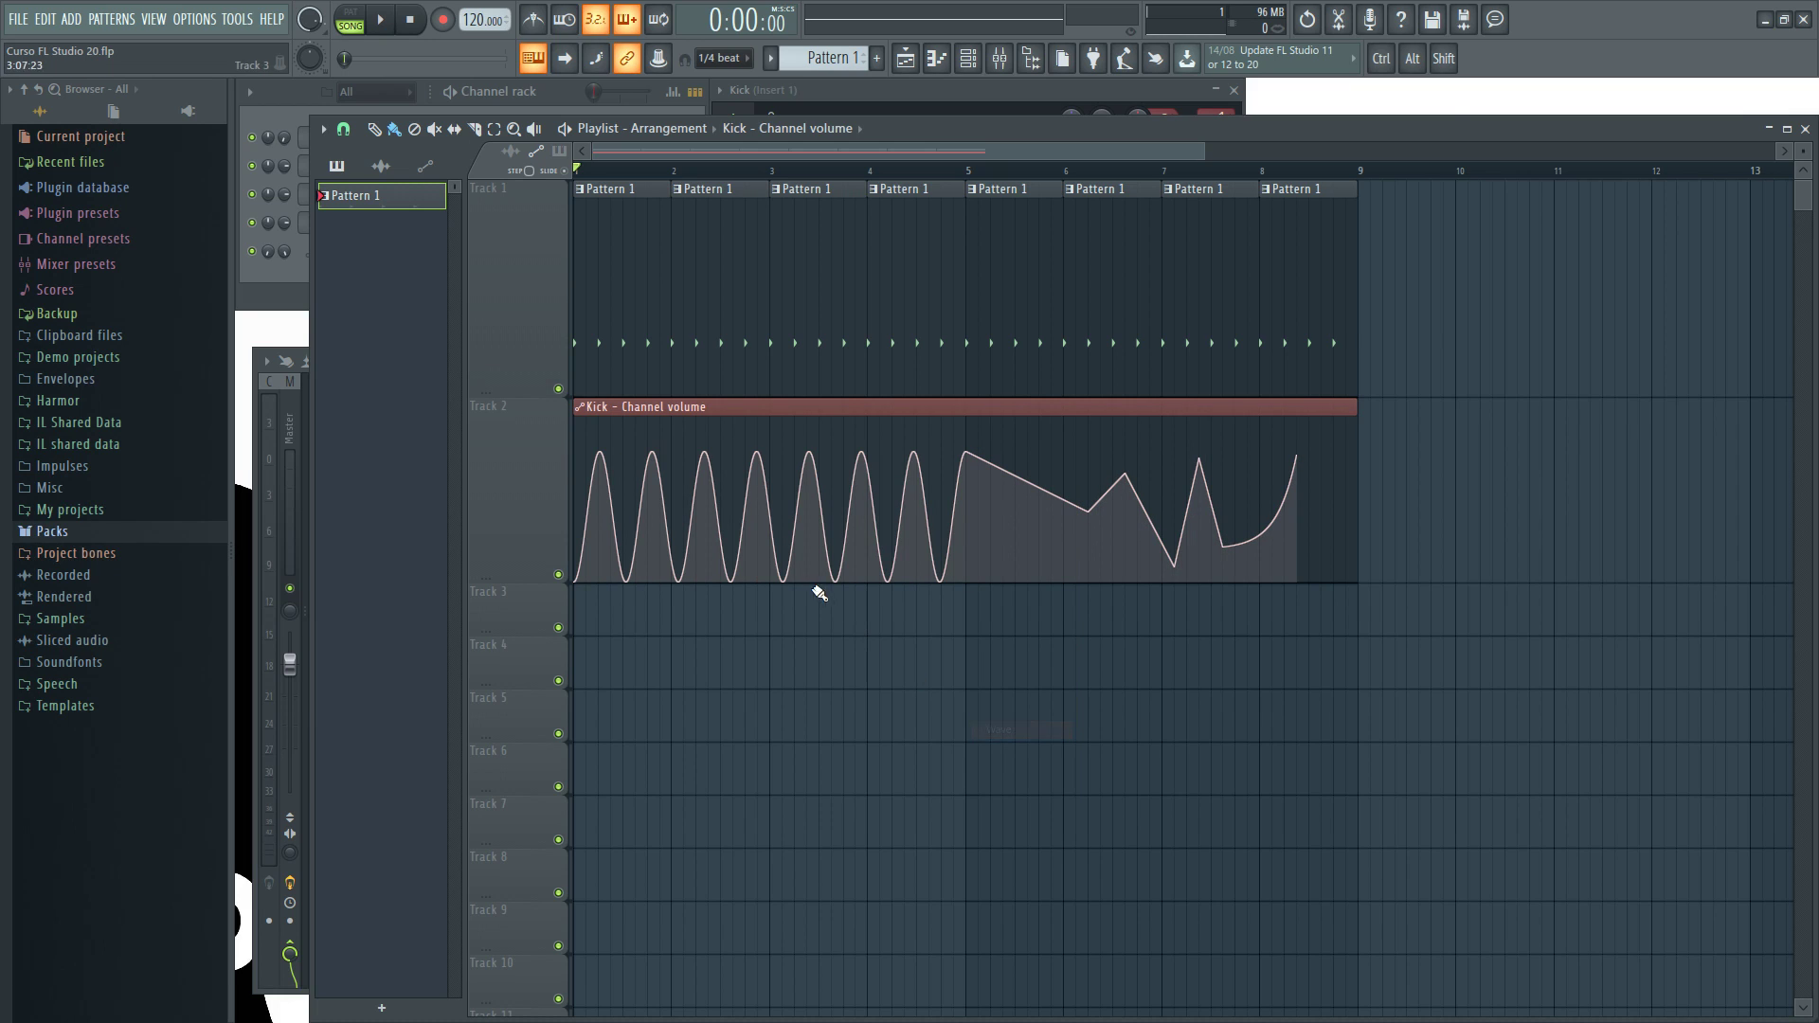
Widen the wave before the bar 5 point through its tension handle, switch that point to Single curve, and bend the curve upward
mouse_move(769, 517)
mouse_down()
mouse_move(769, 559)
mouse_move(769, 446)
mouse_move(769, 558)
mouse_move(769, 446)
mouse_move(770, 525)
mouse_up()
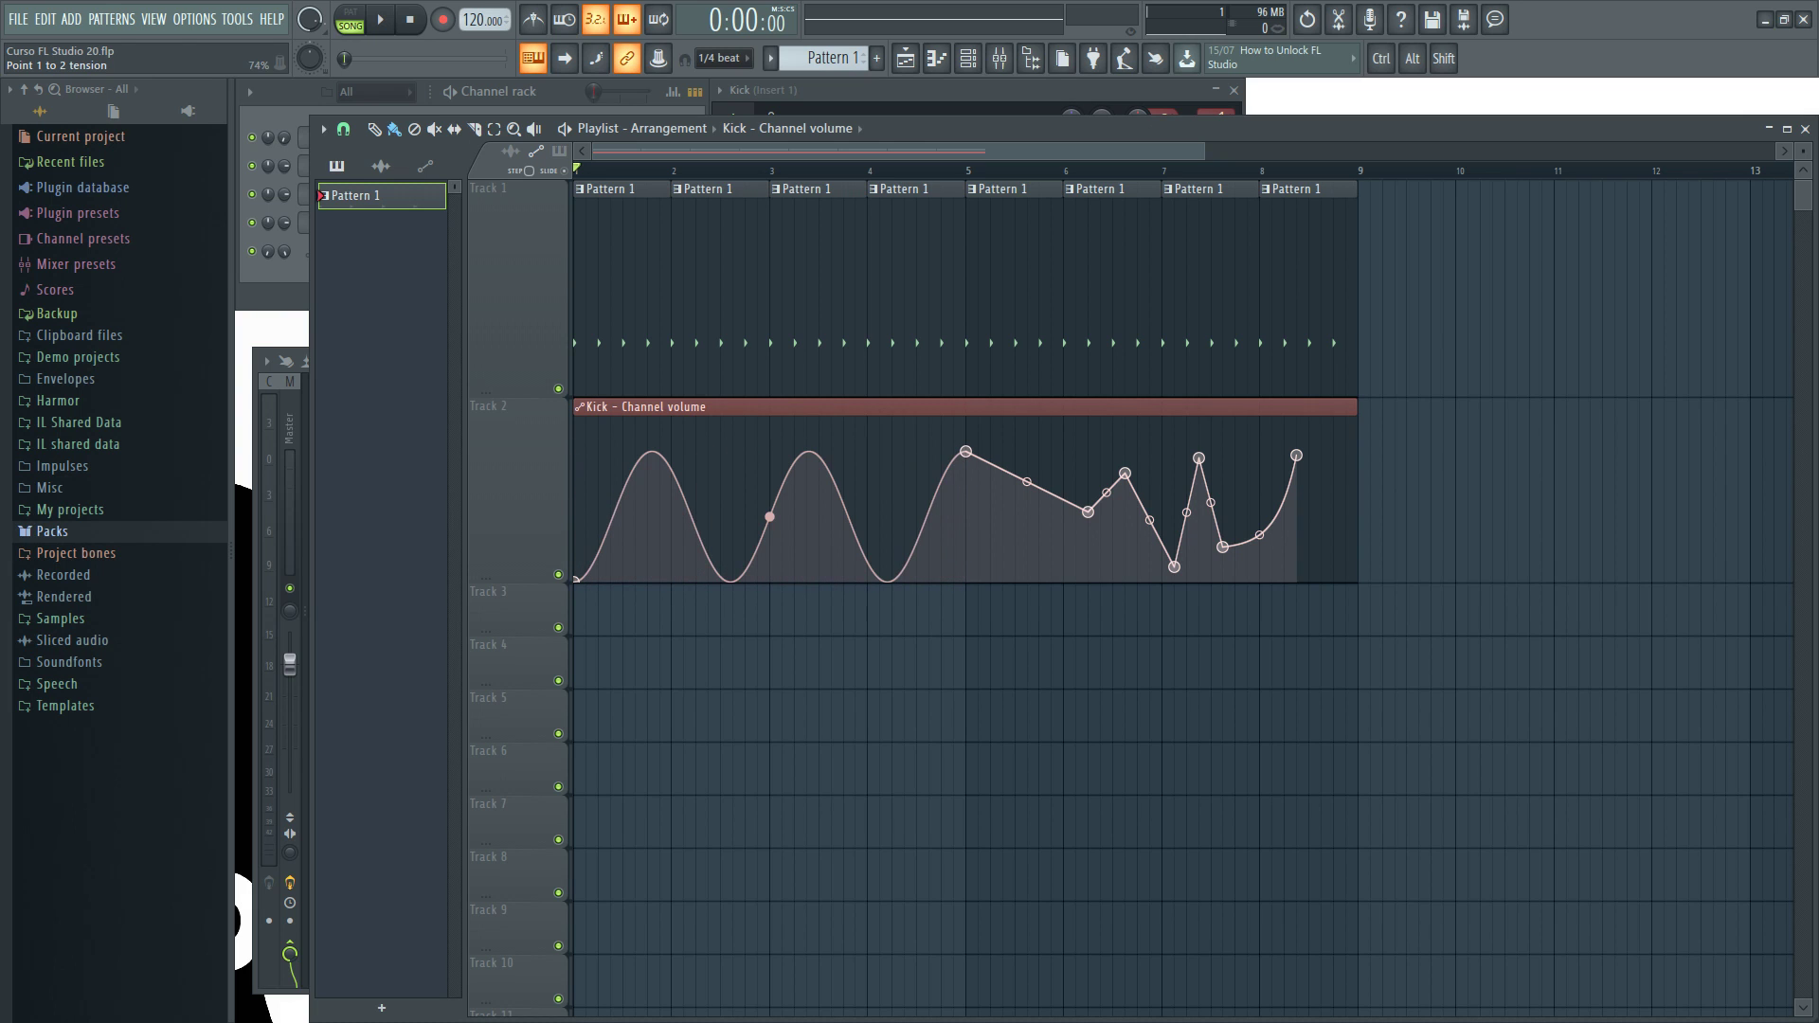
right_click(965, 451)
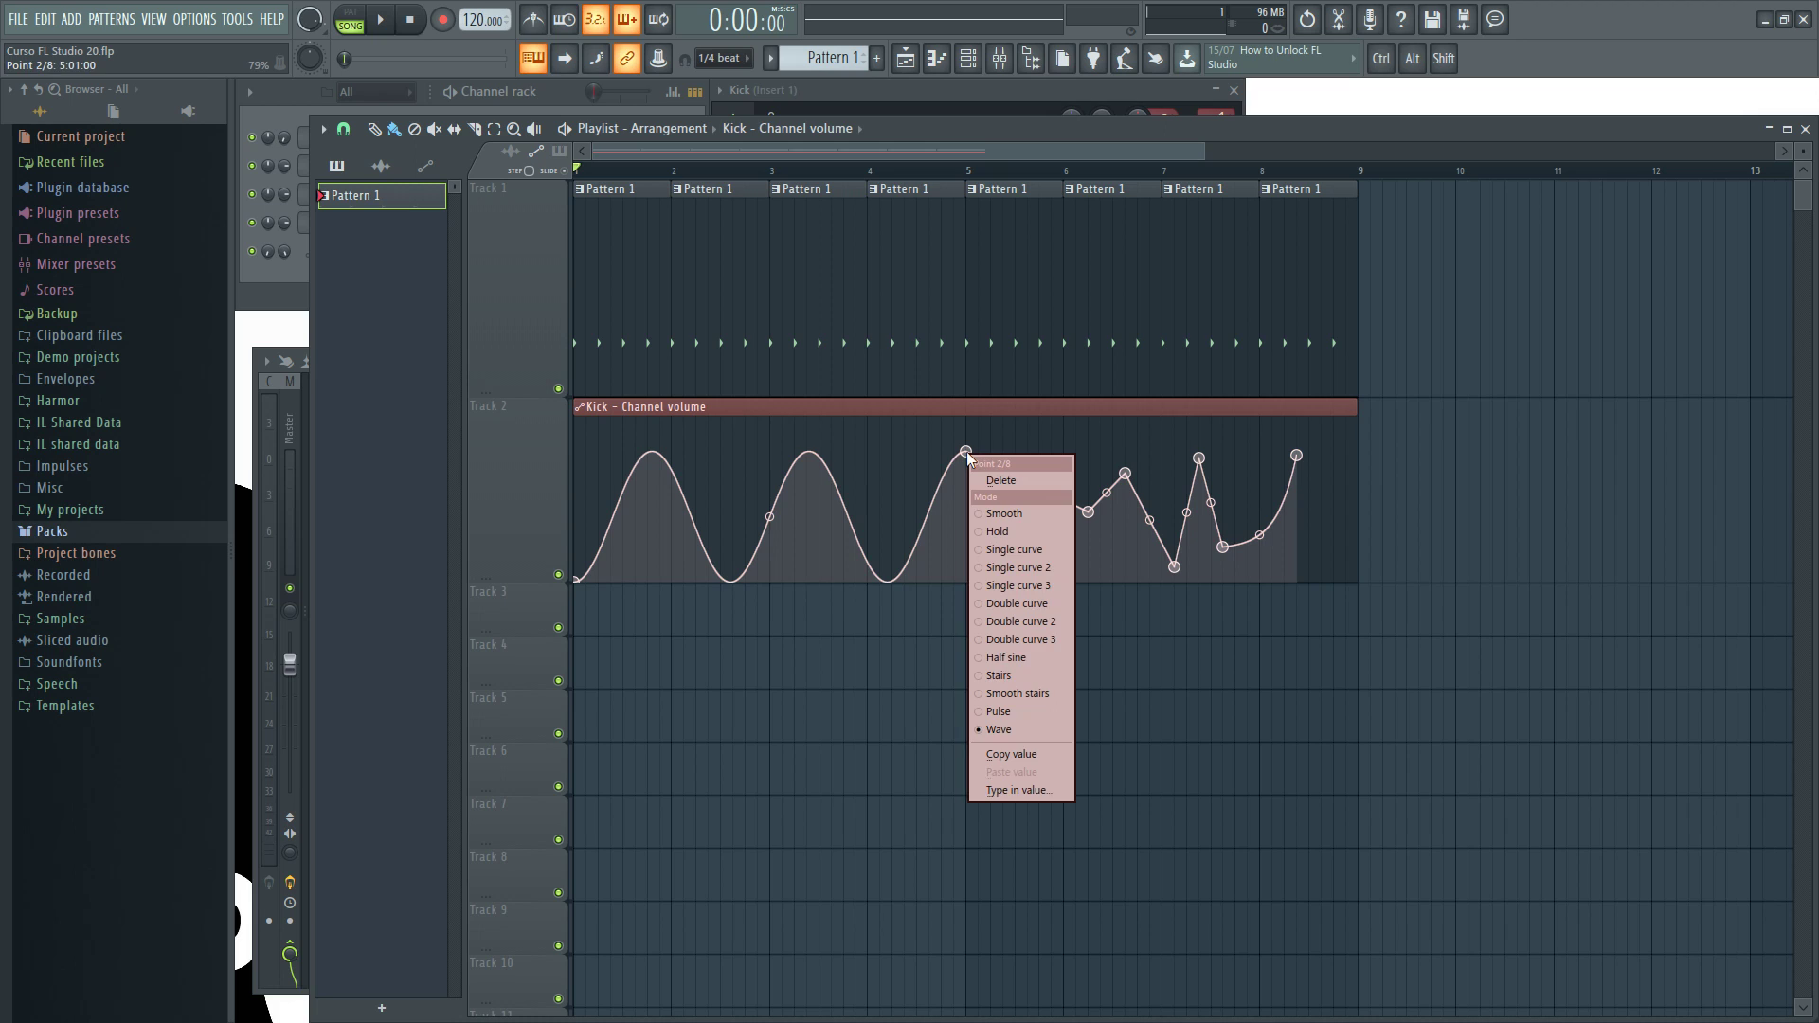
click(1034, 549)
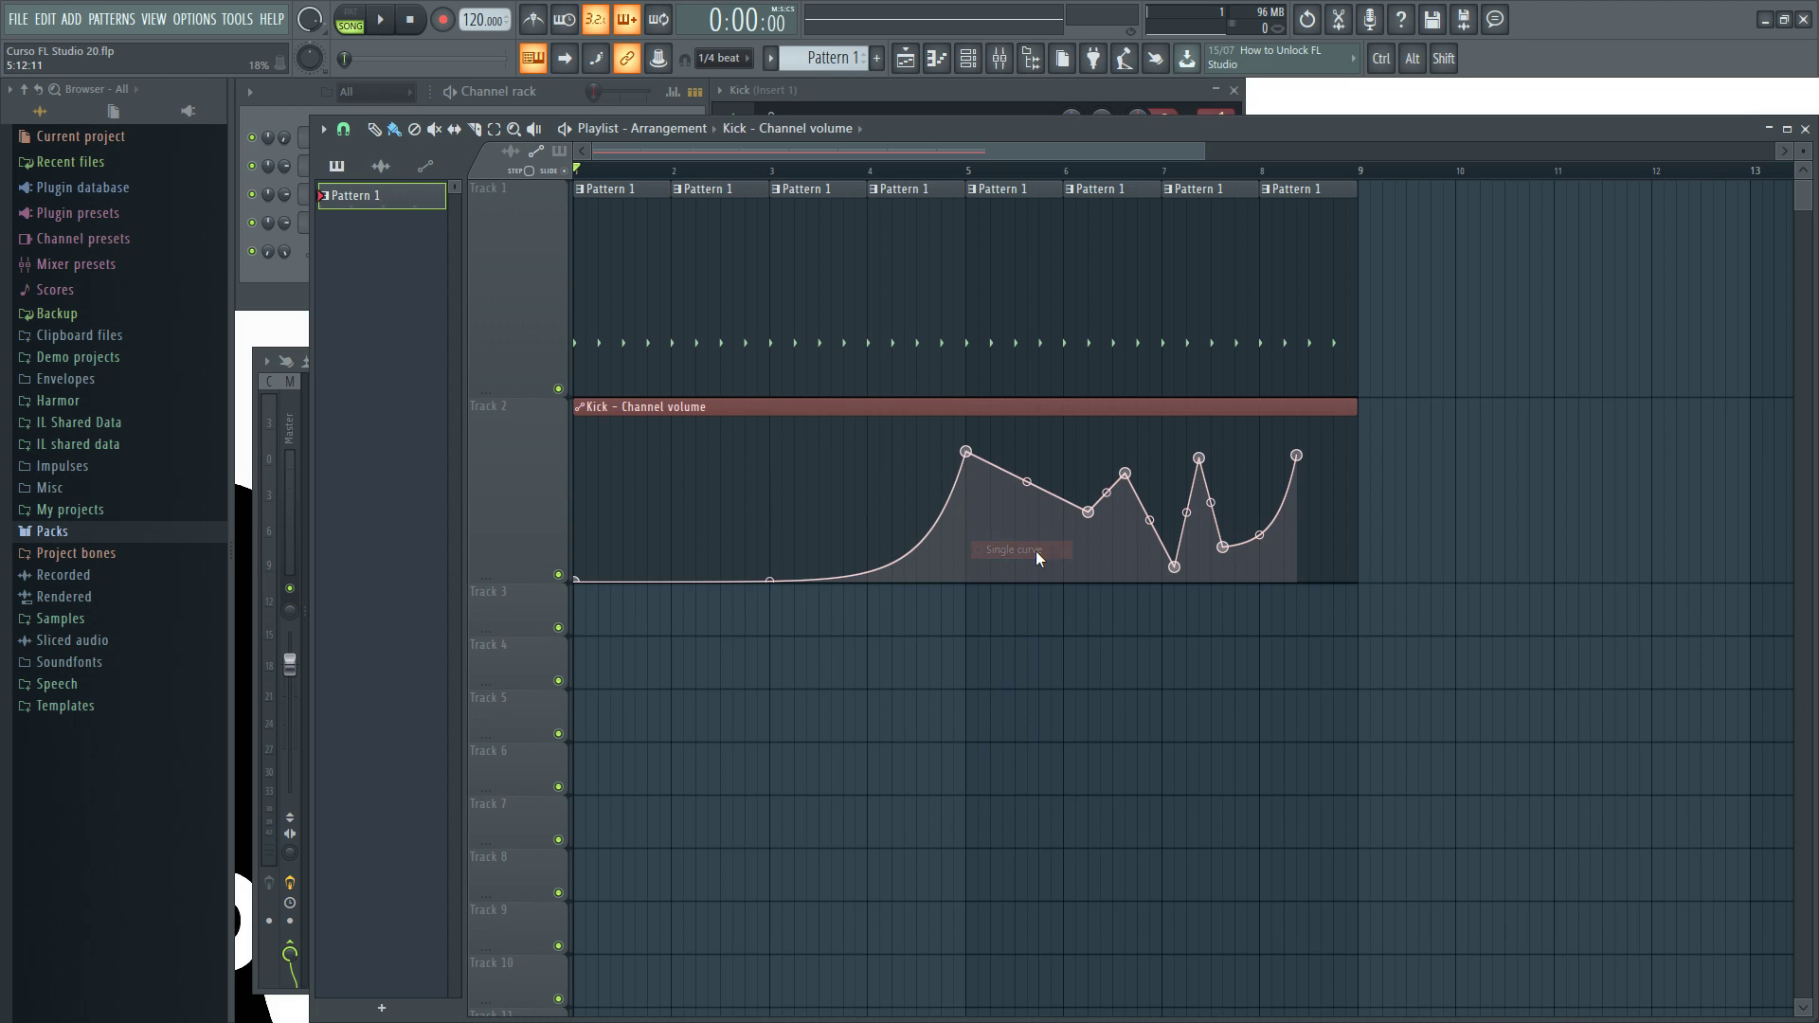
drag(770, 580, 770, 478)
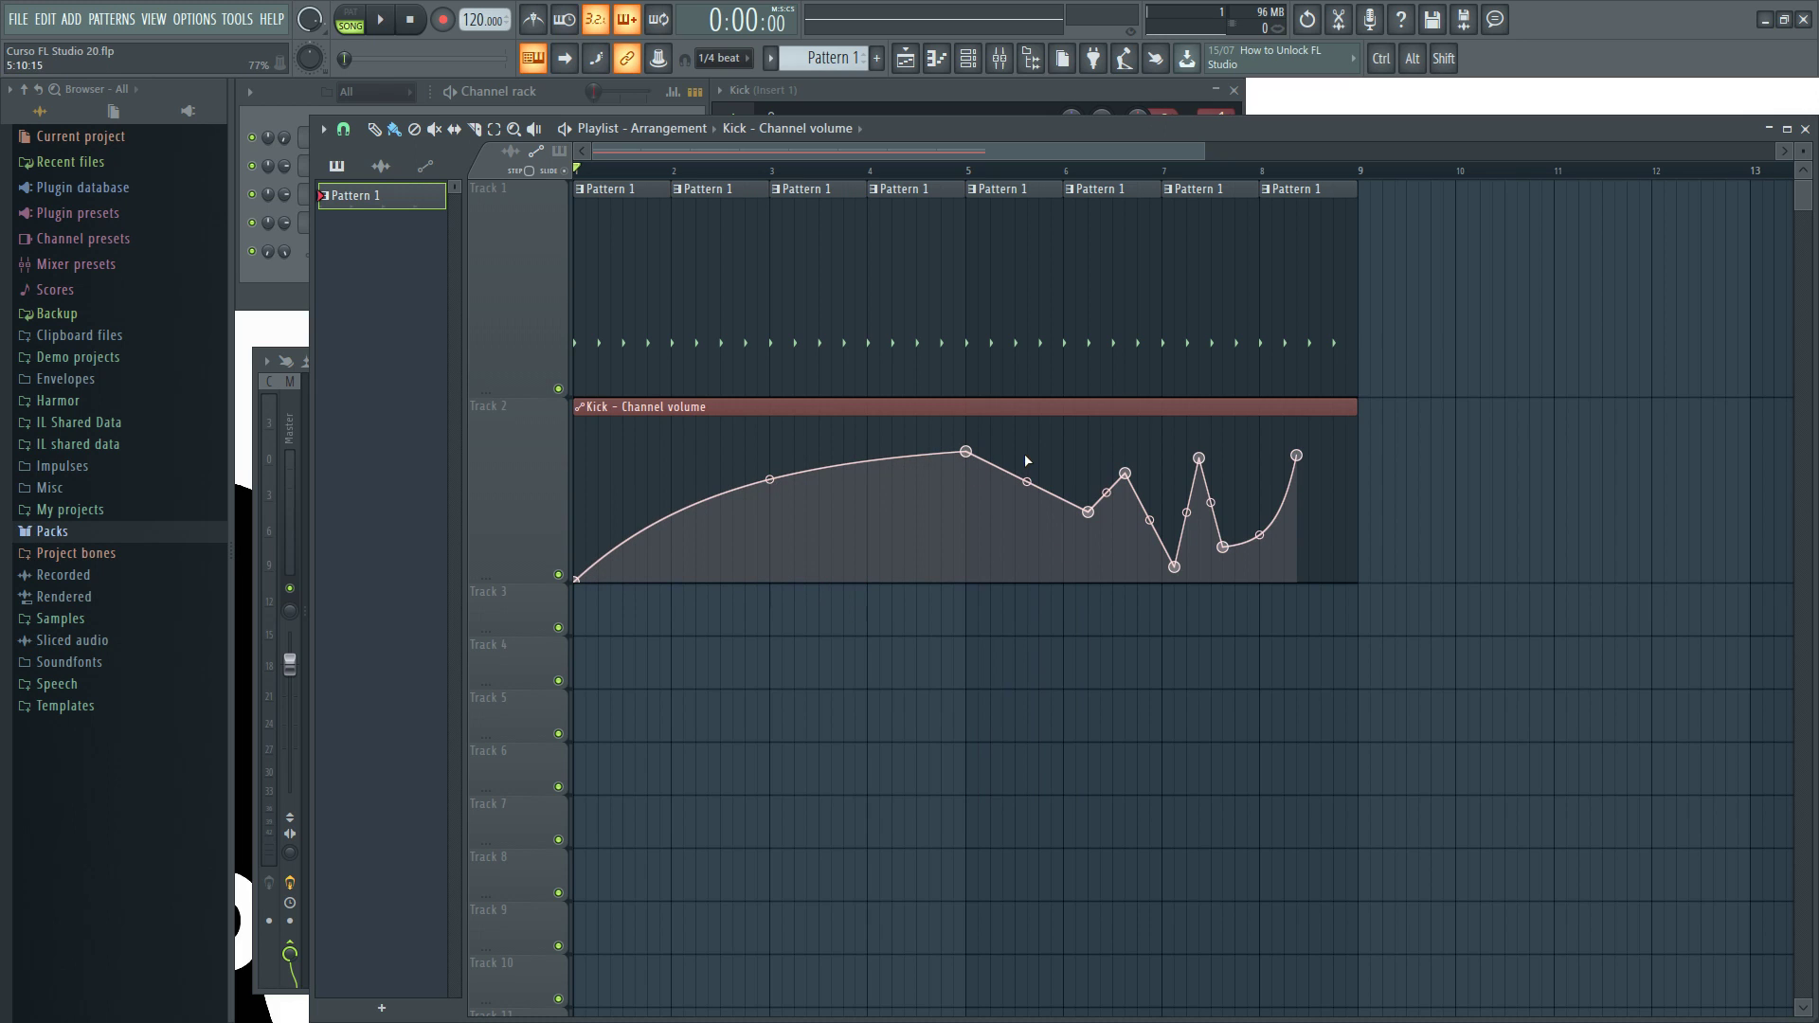
Move the bar 5 point back to 3:07 and place the following point lower, between bars 6 and 7
drag(965, 451, 806, 460)
drag(930, 511, 1126, 546)
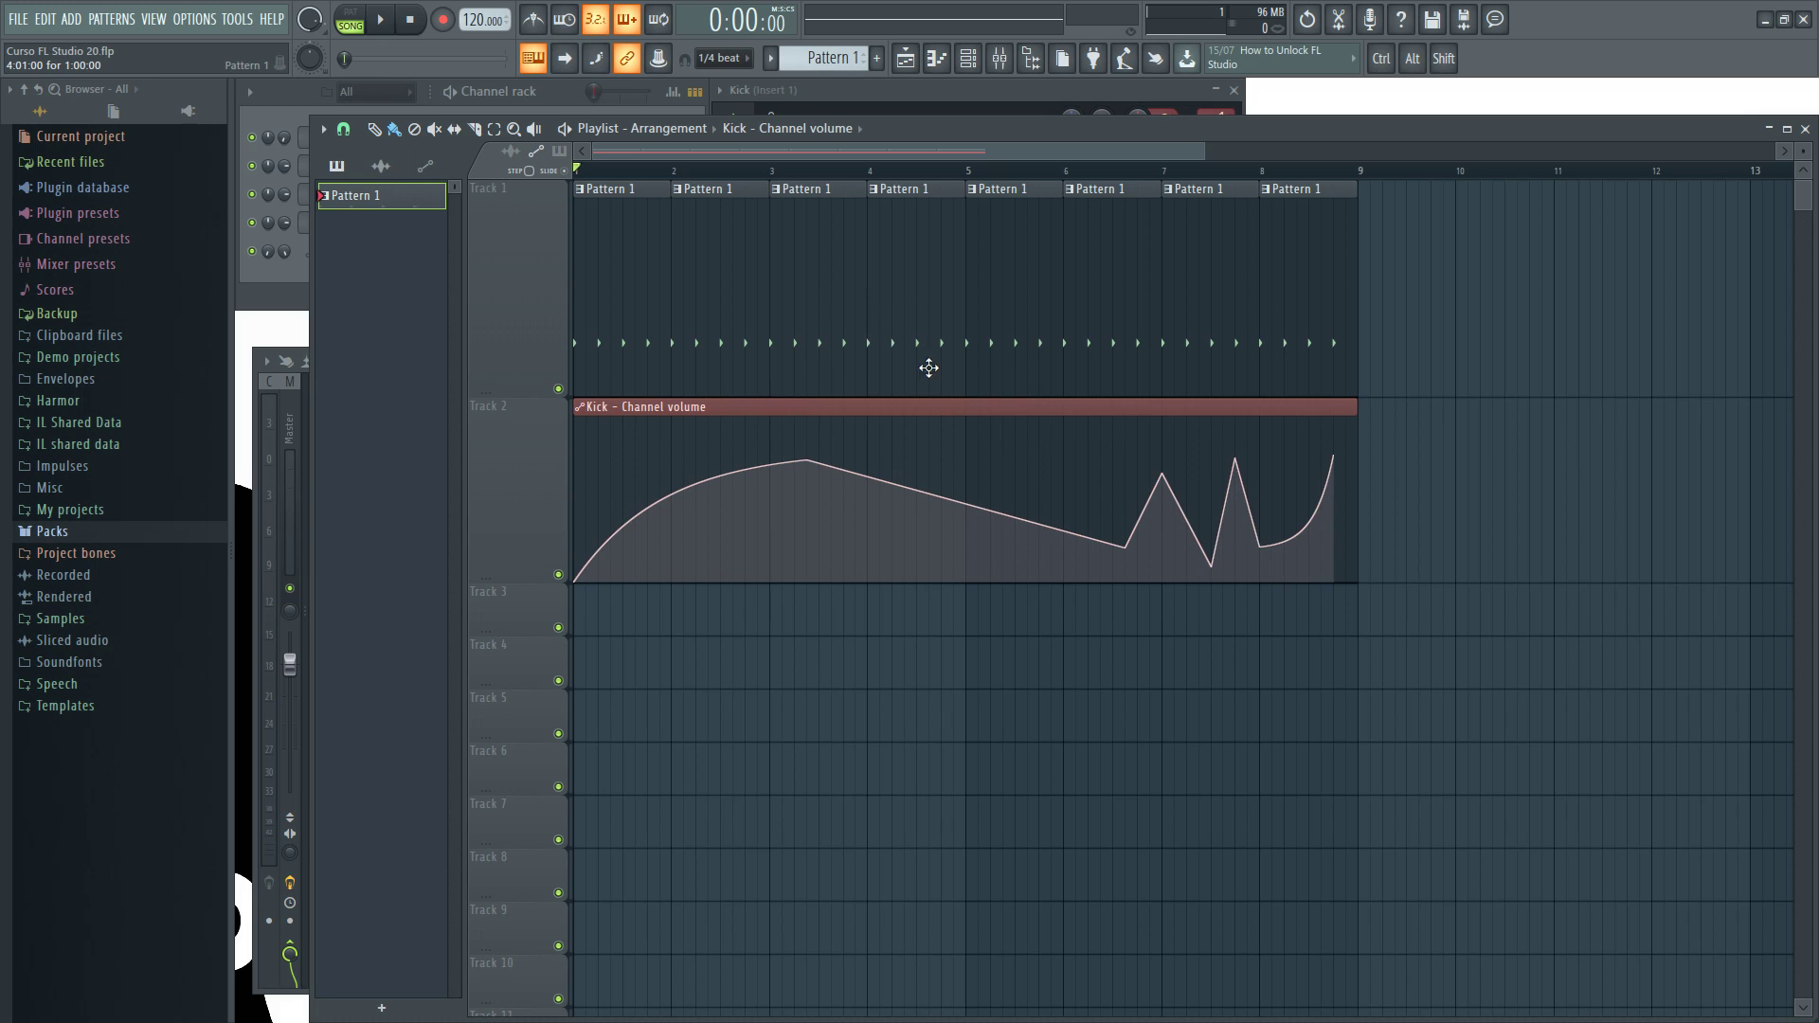
Try Pulse mode on the 3:07 point with an extra point added and deleted after it, and restore Single curve
right_click(821, 466)
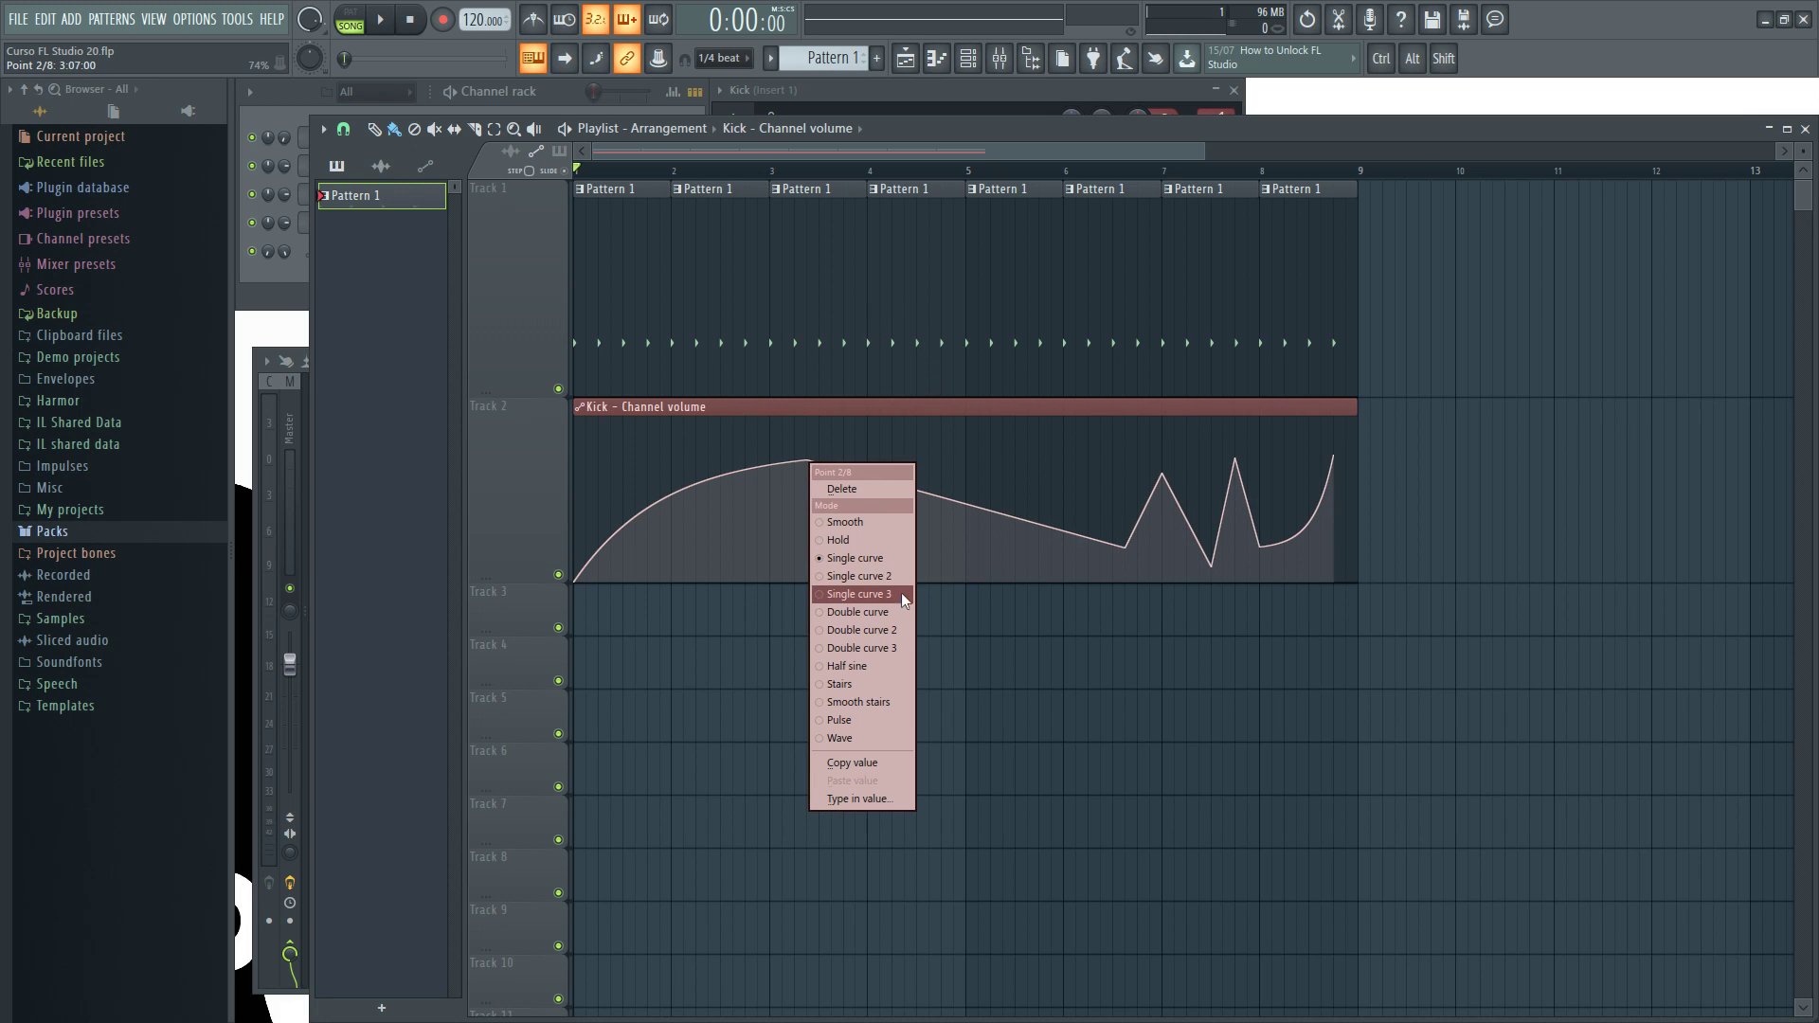
click(849, 720)
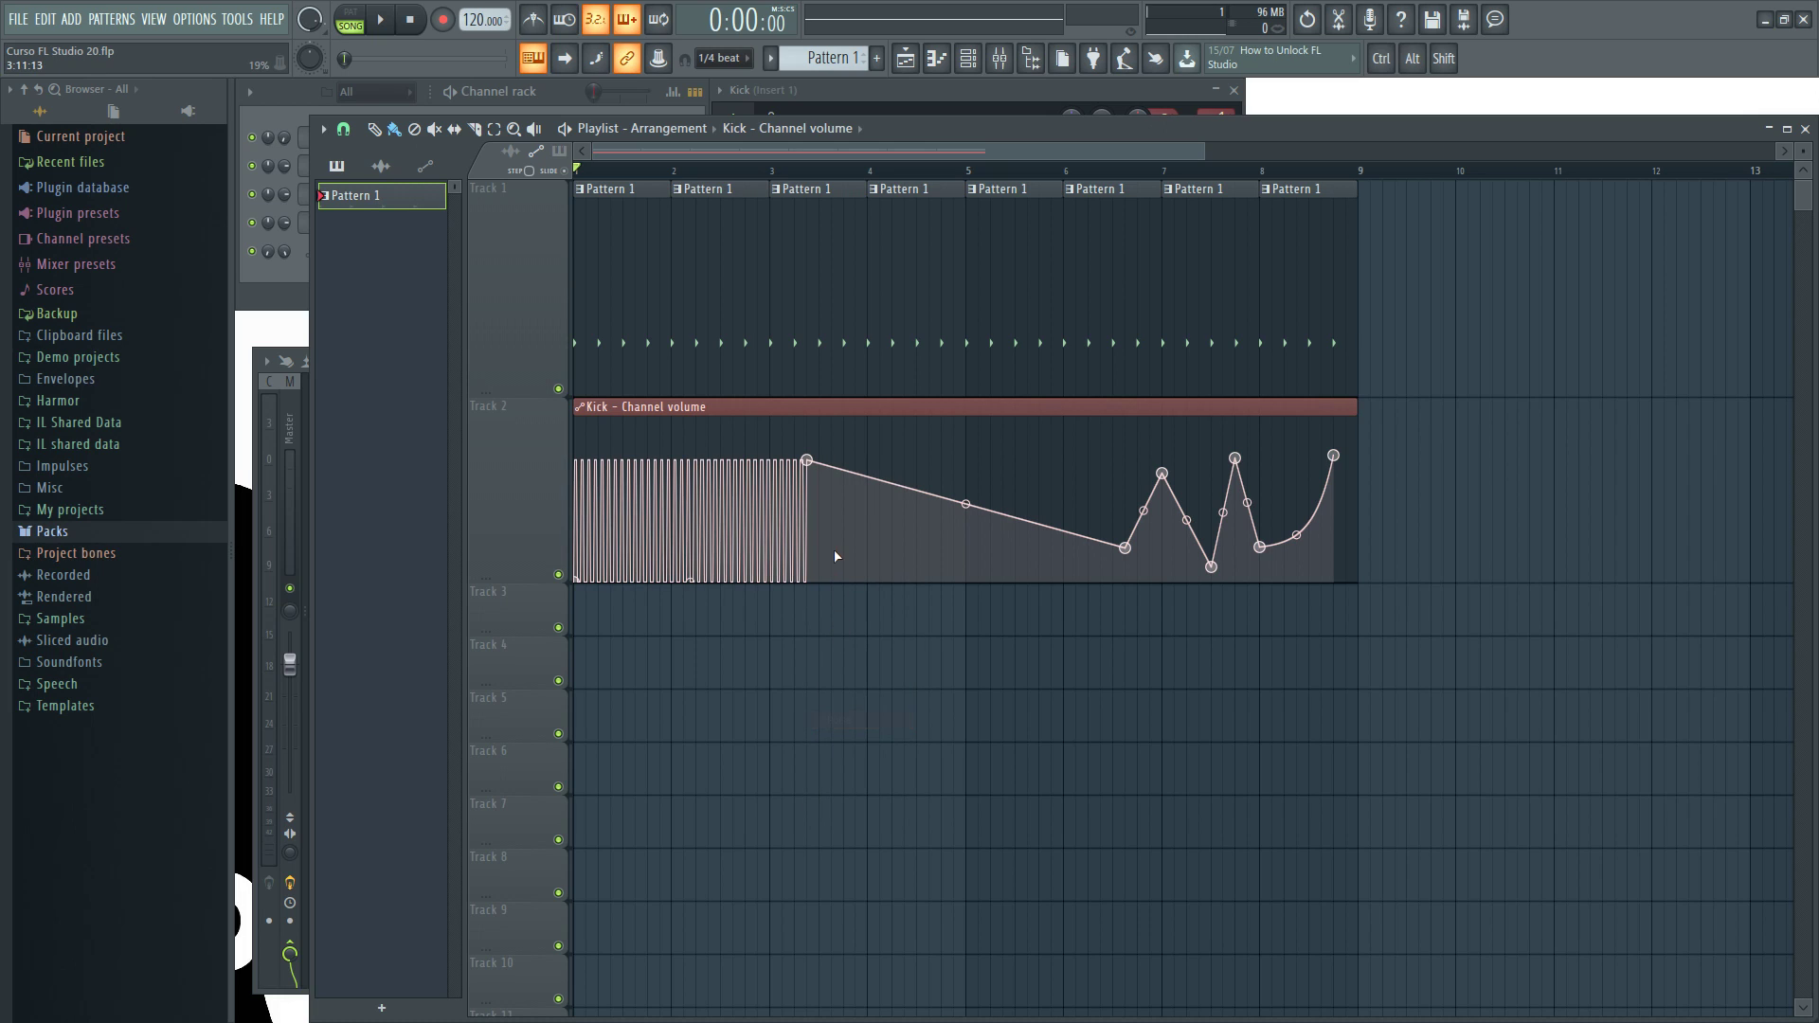
click(1024, 473)
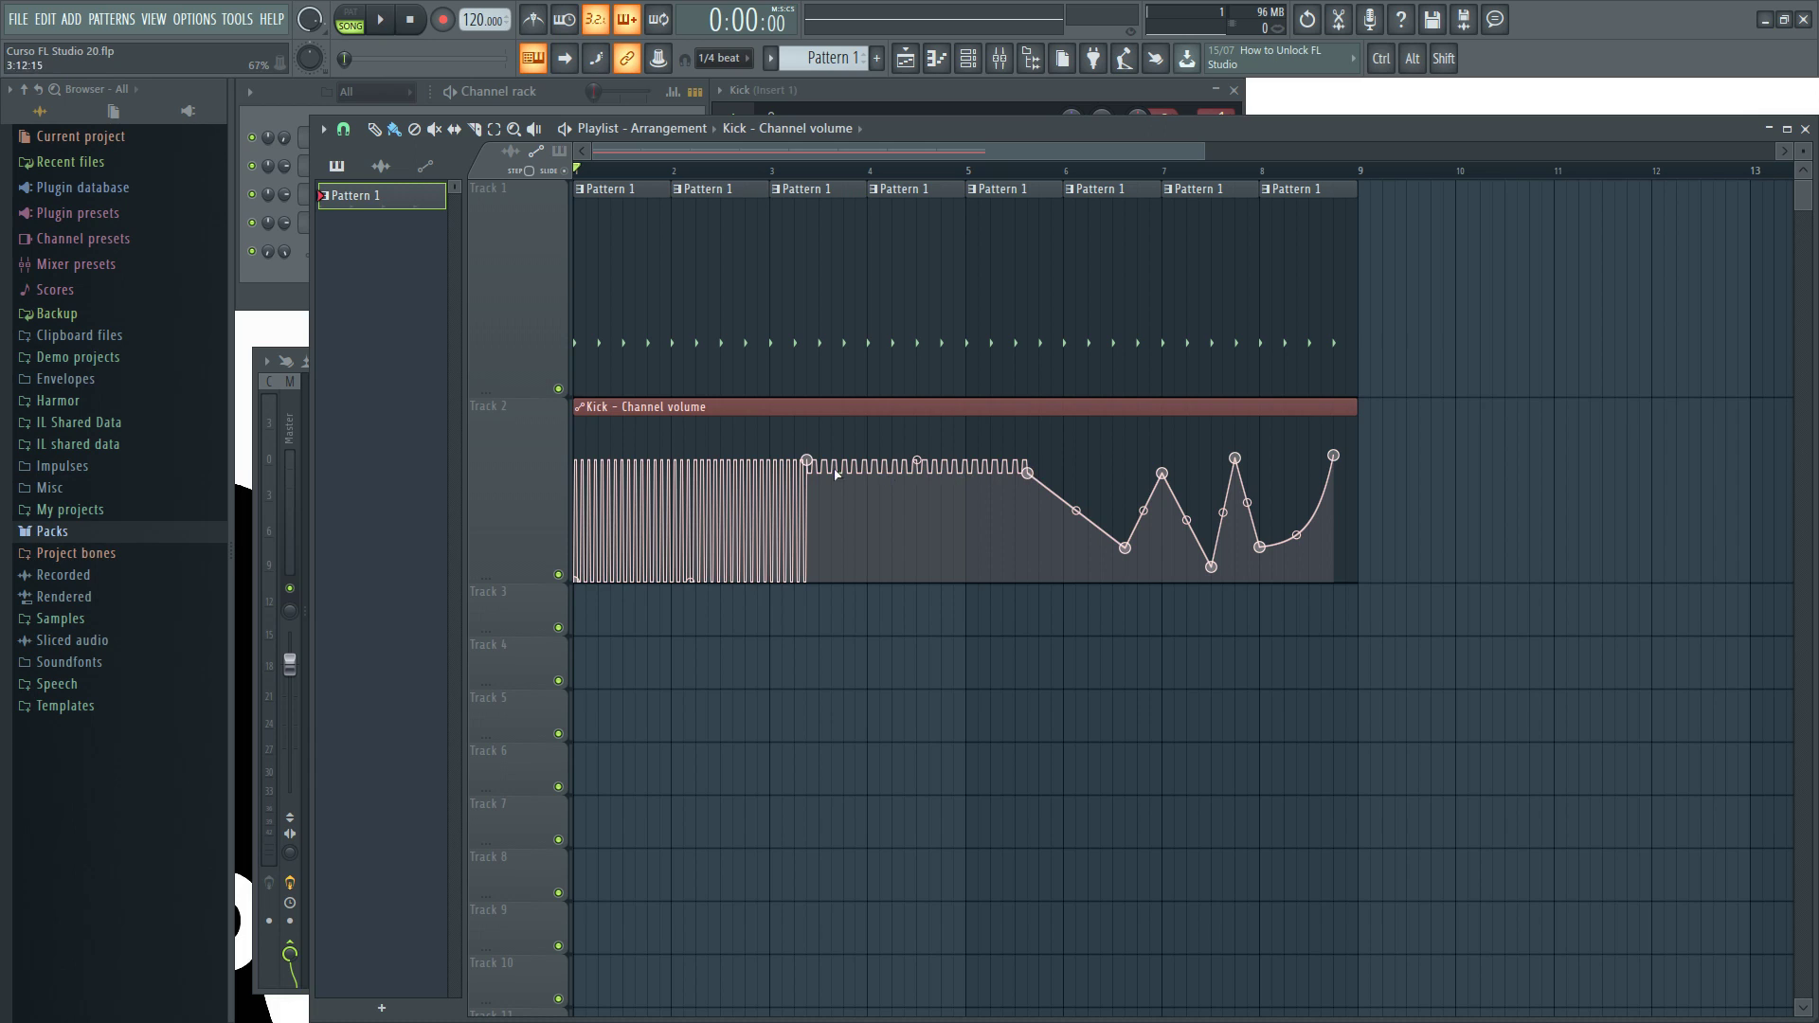
right_click(1033, 472)
click(1053, 493)
right_click(809, 463)
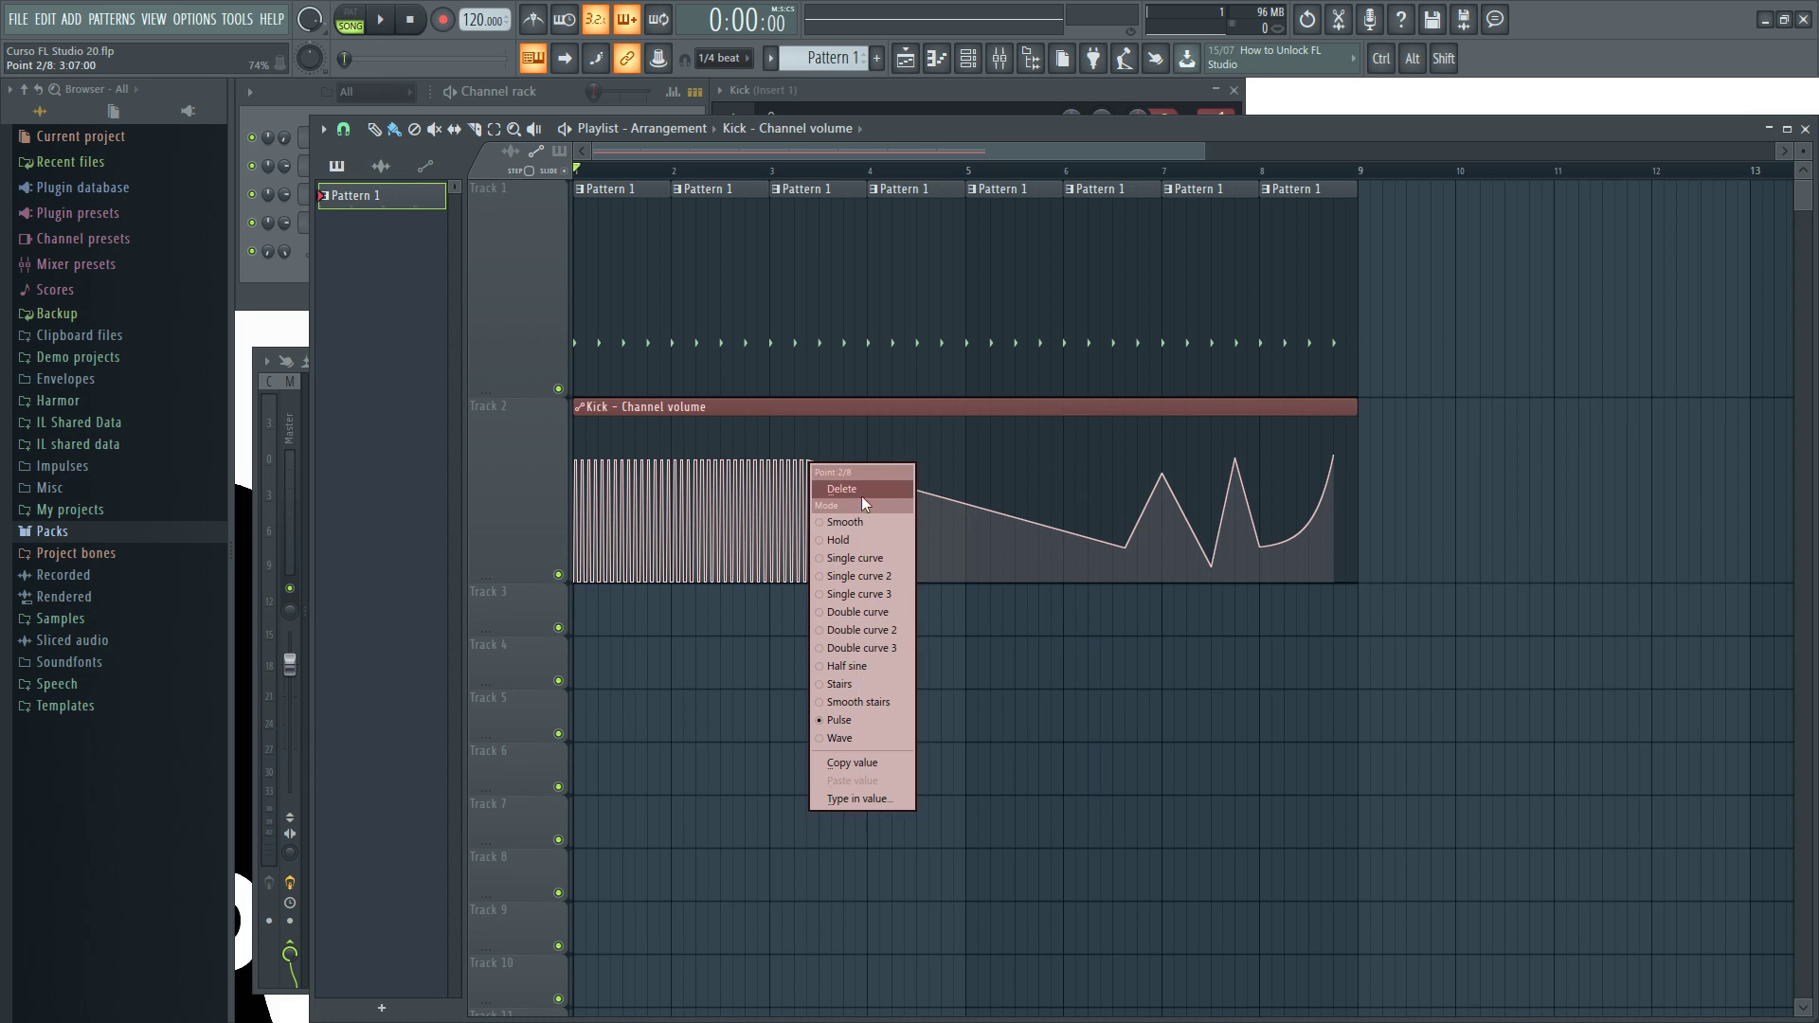
click(867, 557)
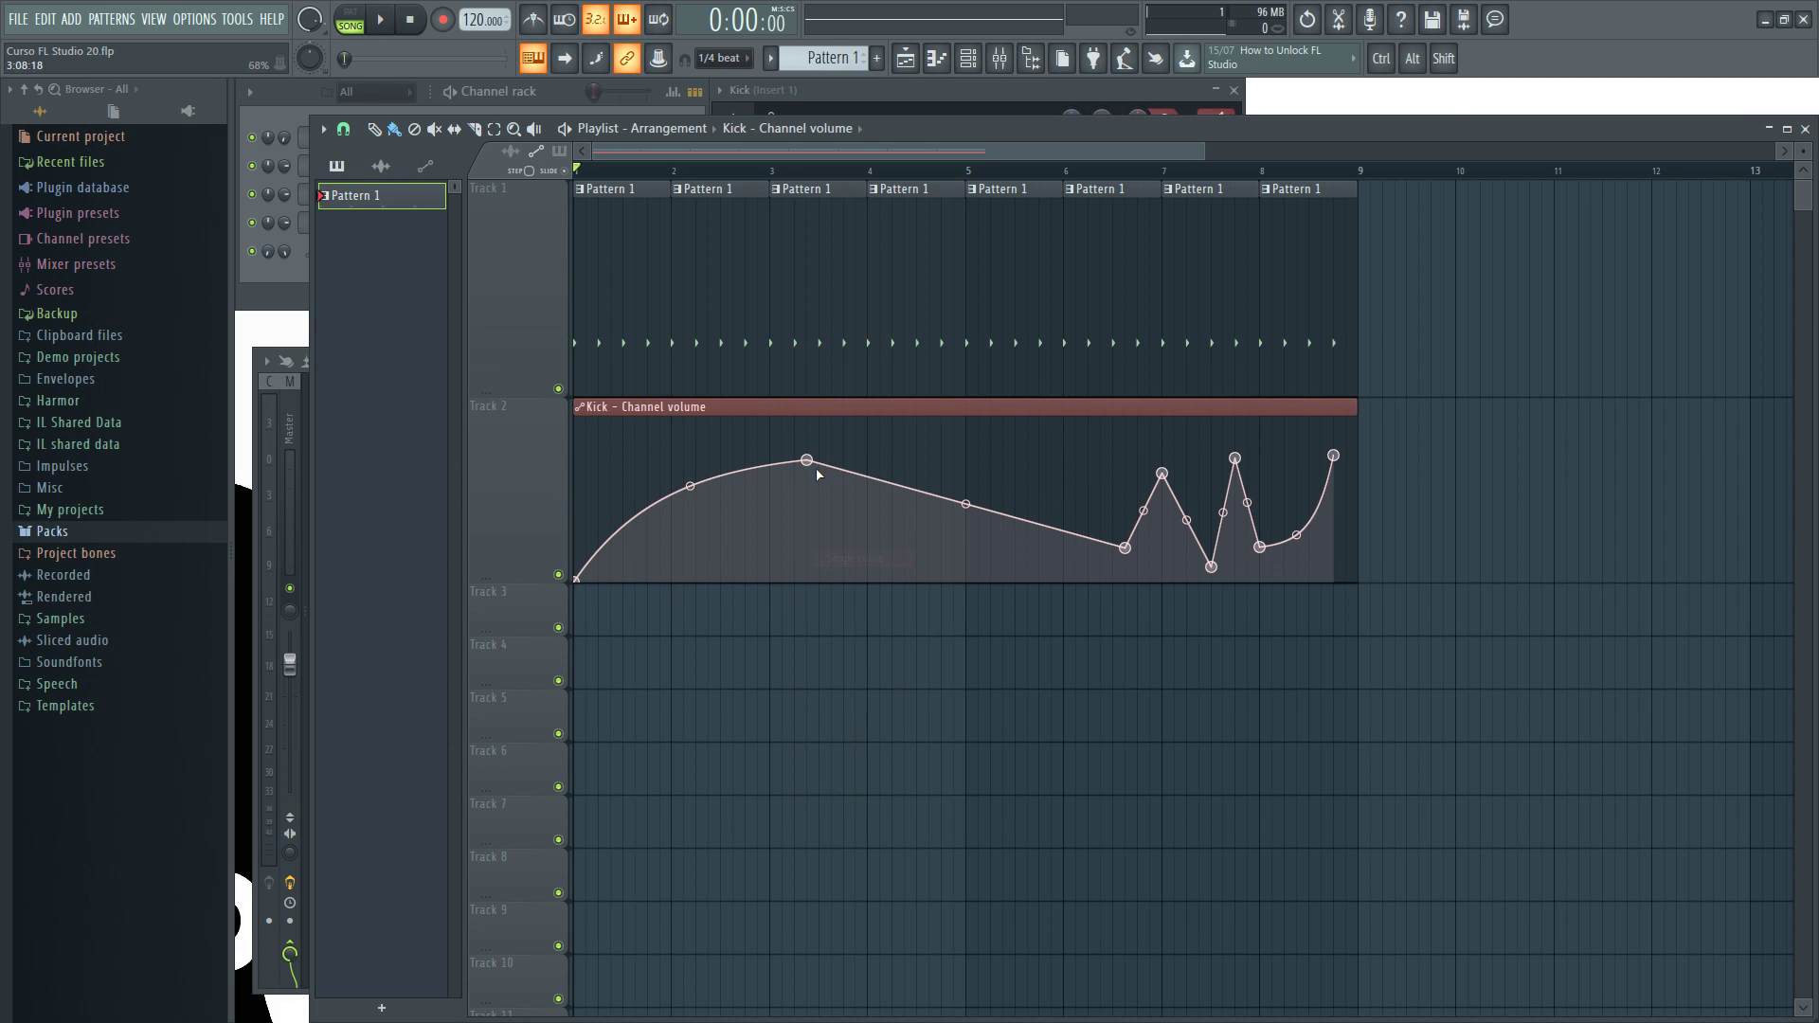
Raise the second envelope point to the maximum at bar 4 and straighten the segment leading up to it
drag(818, 470, 868, 454)
right_click(858, 445)
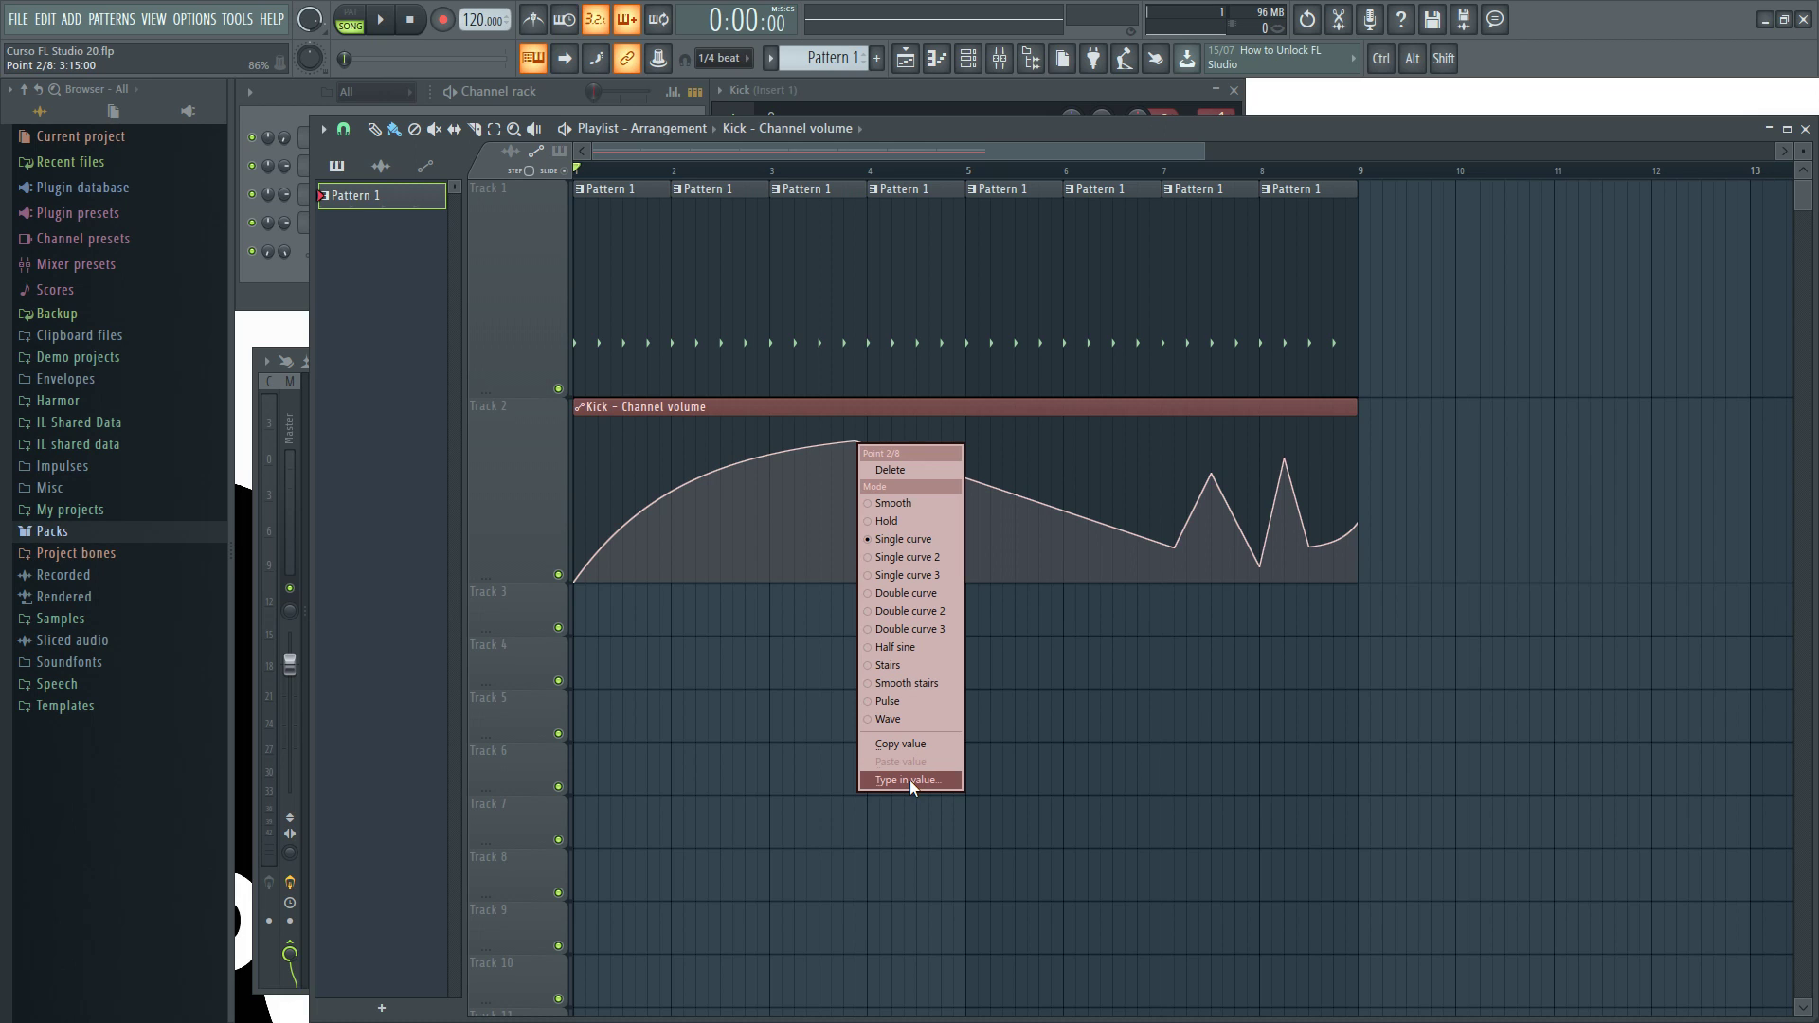
click(966, 438)
drag(858, 441, 871, 405)
drag(720, 452, 720, 461)
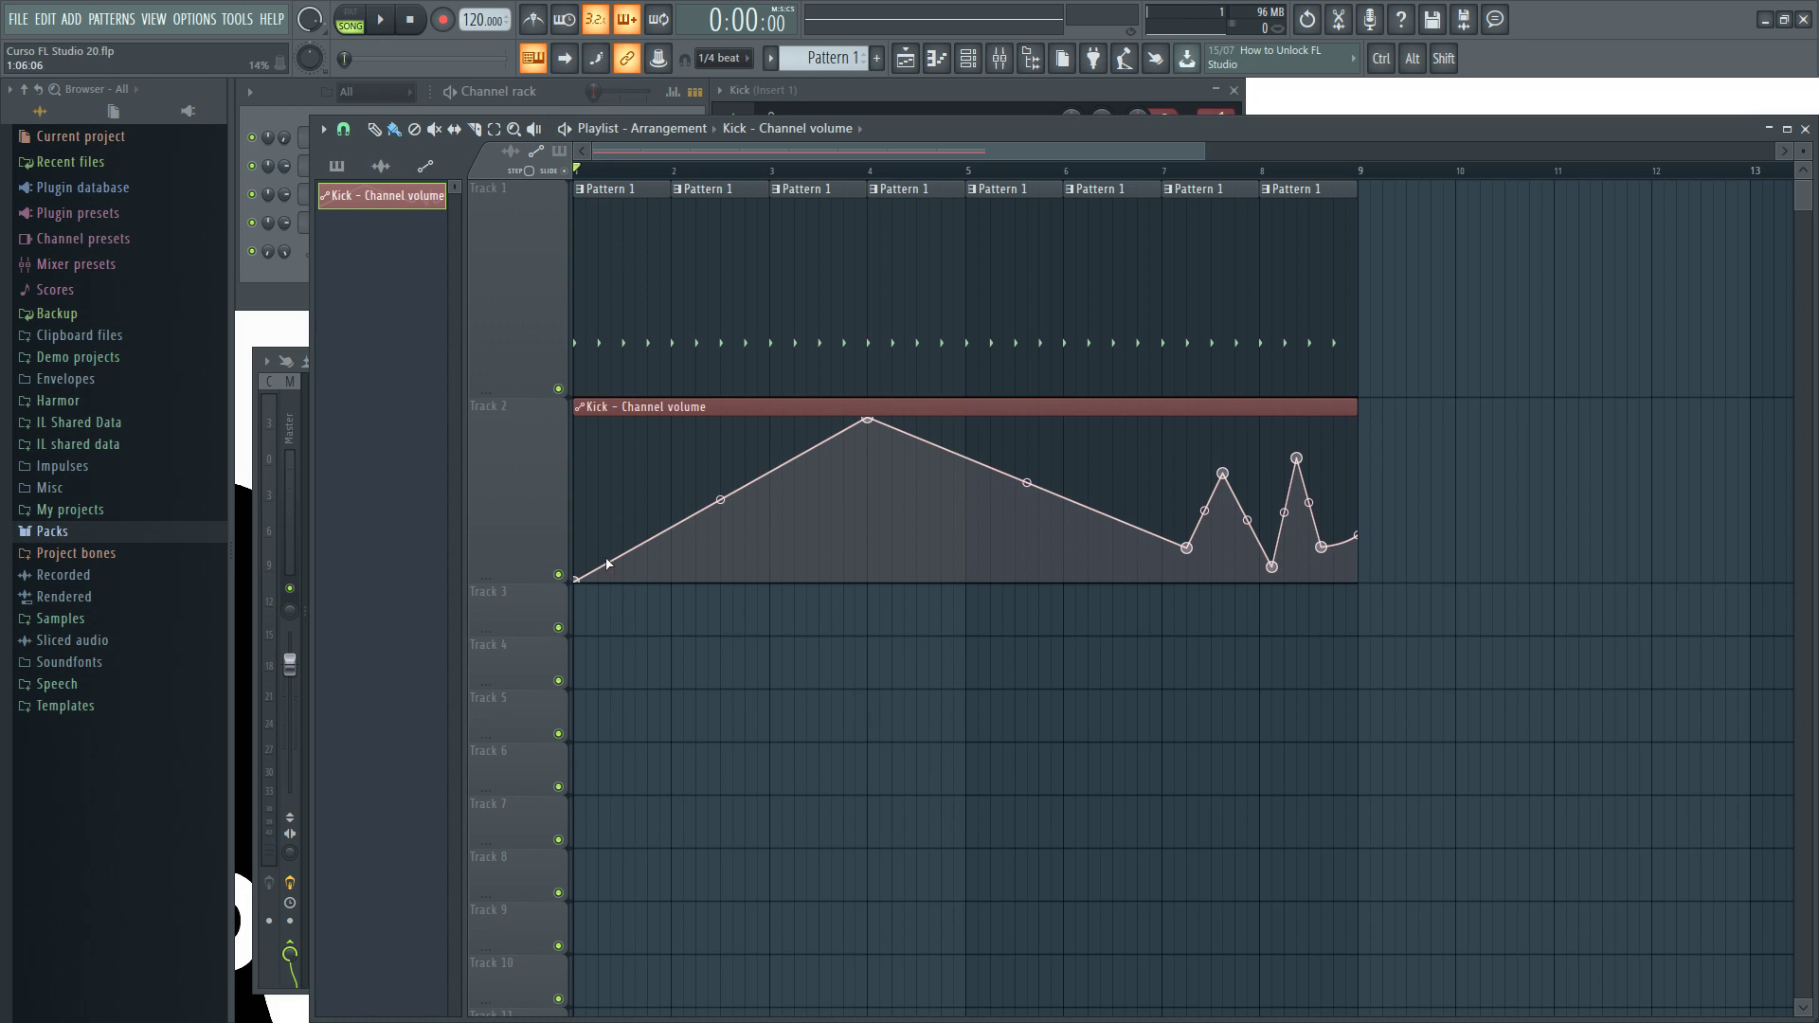
Copy the Kick channel's volume value and paste it onto the automation clip's first point
click(561, 95)
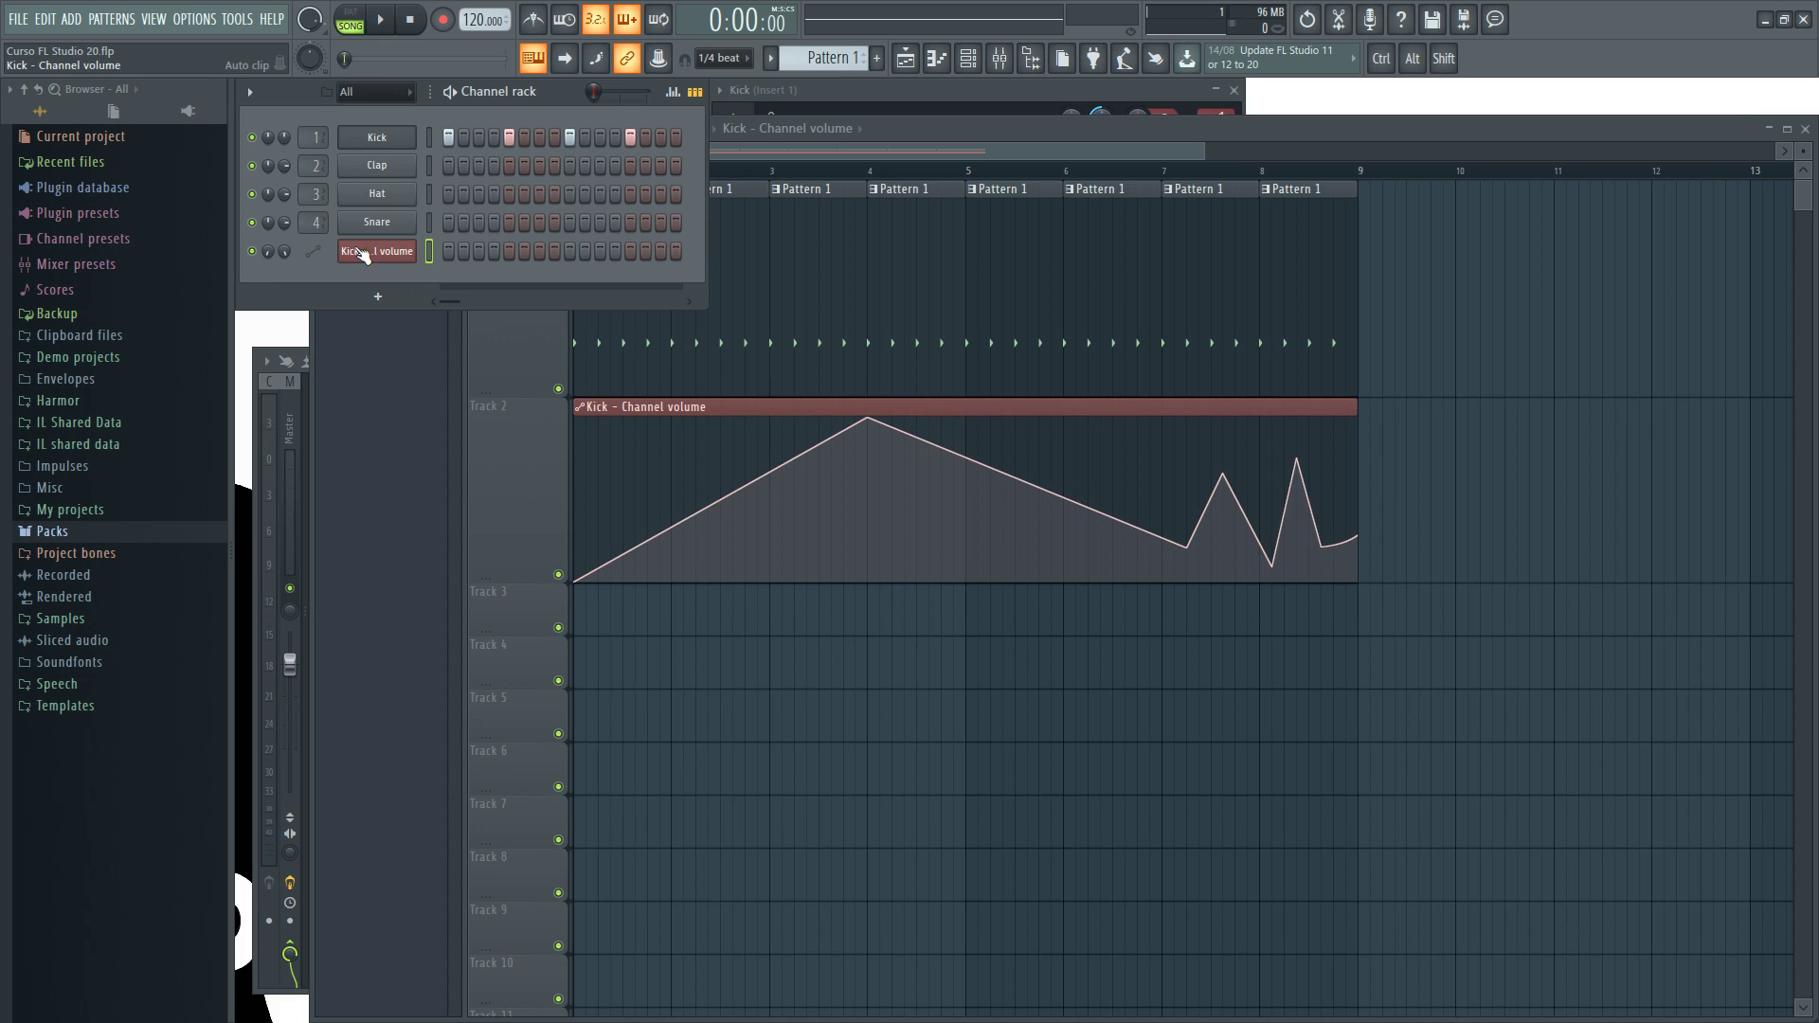
right_click(286, 136)
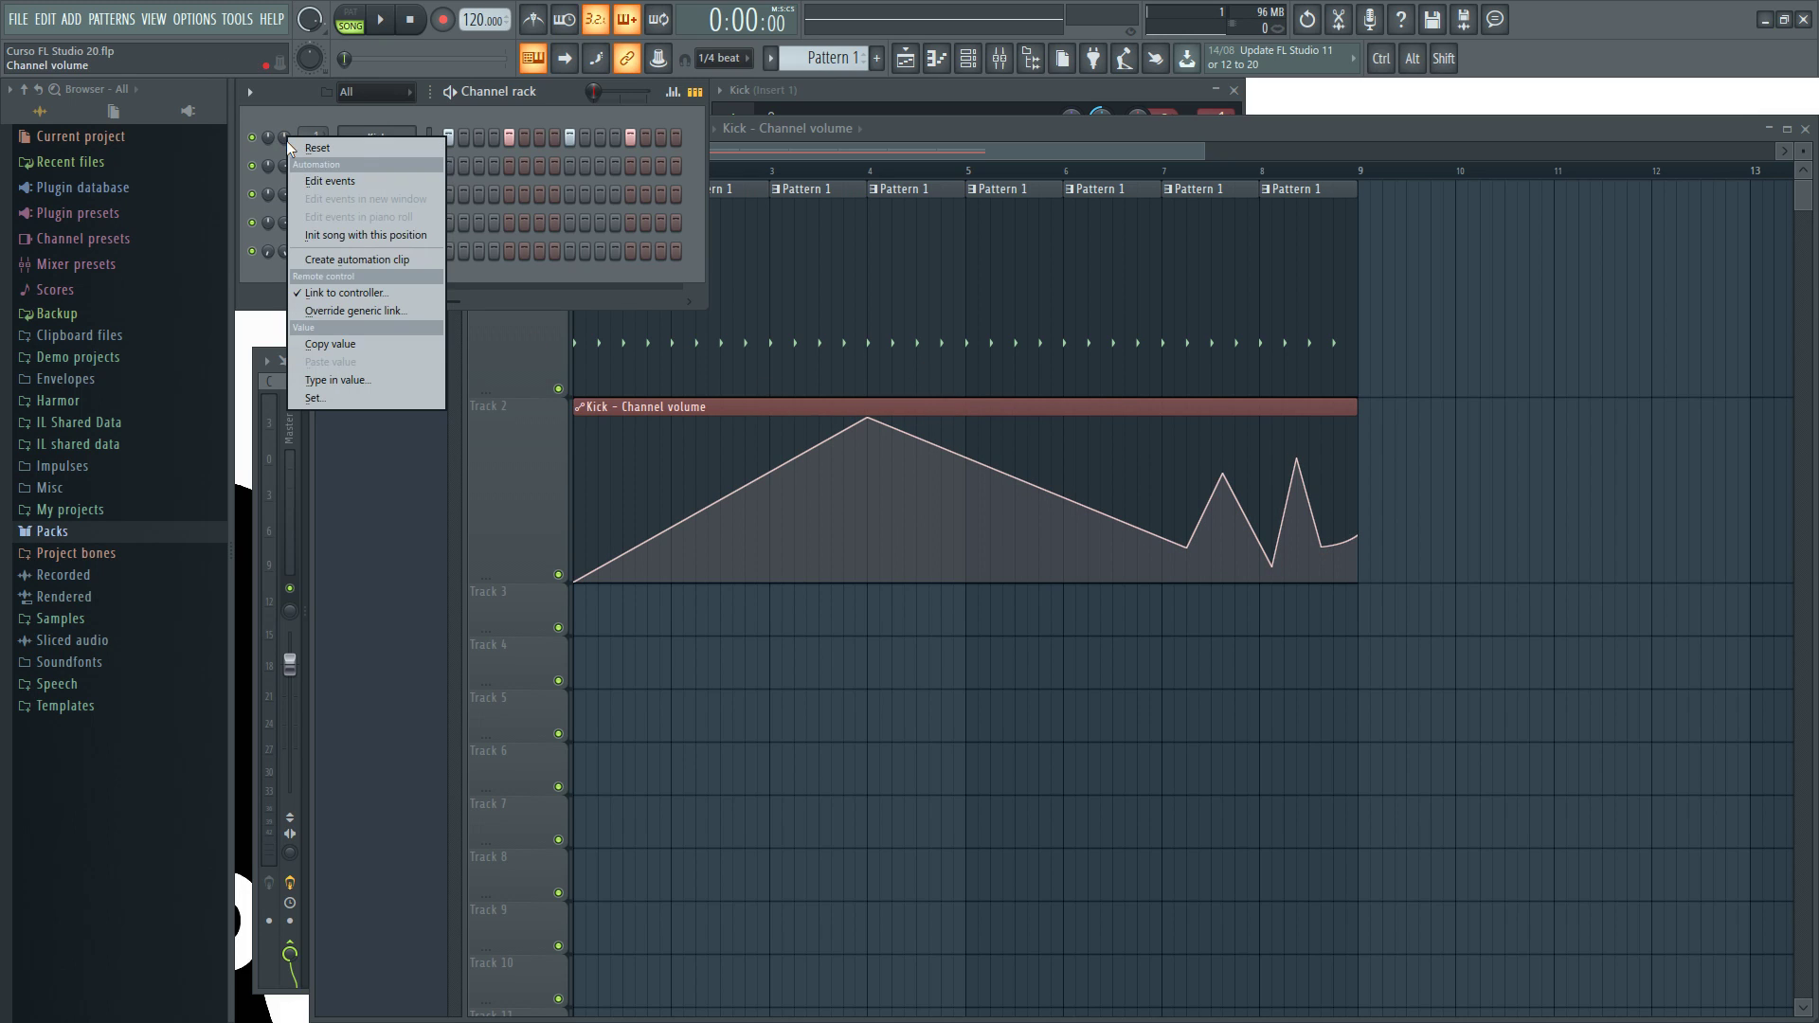
click(329, 344)
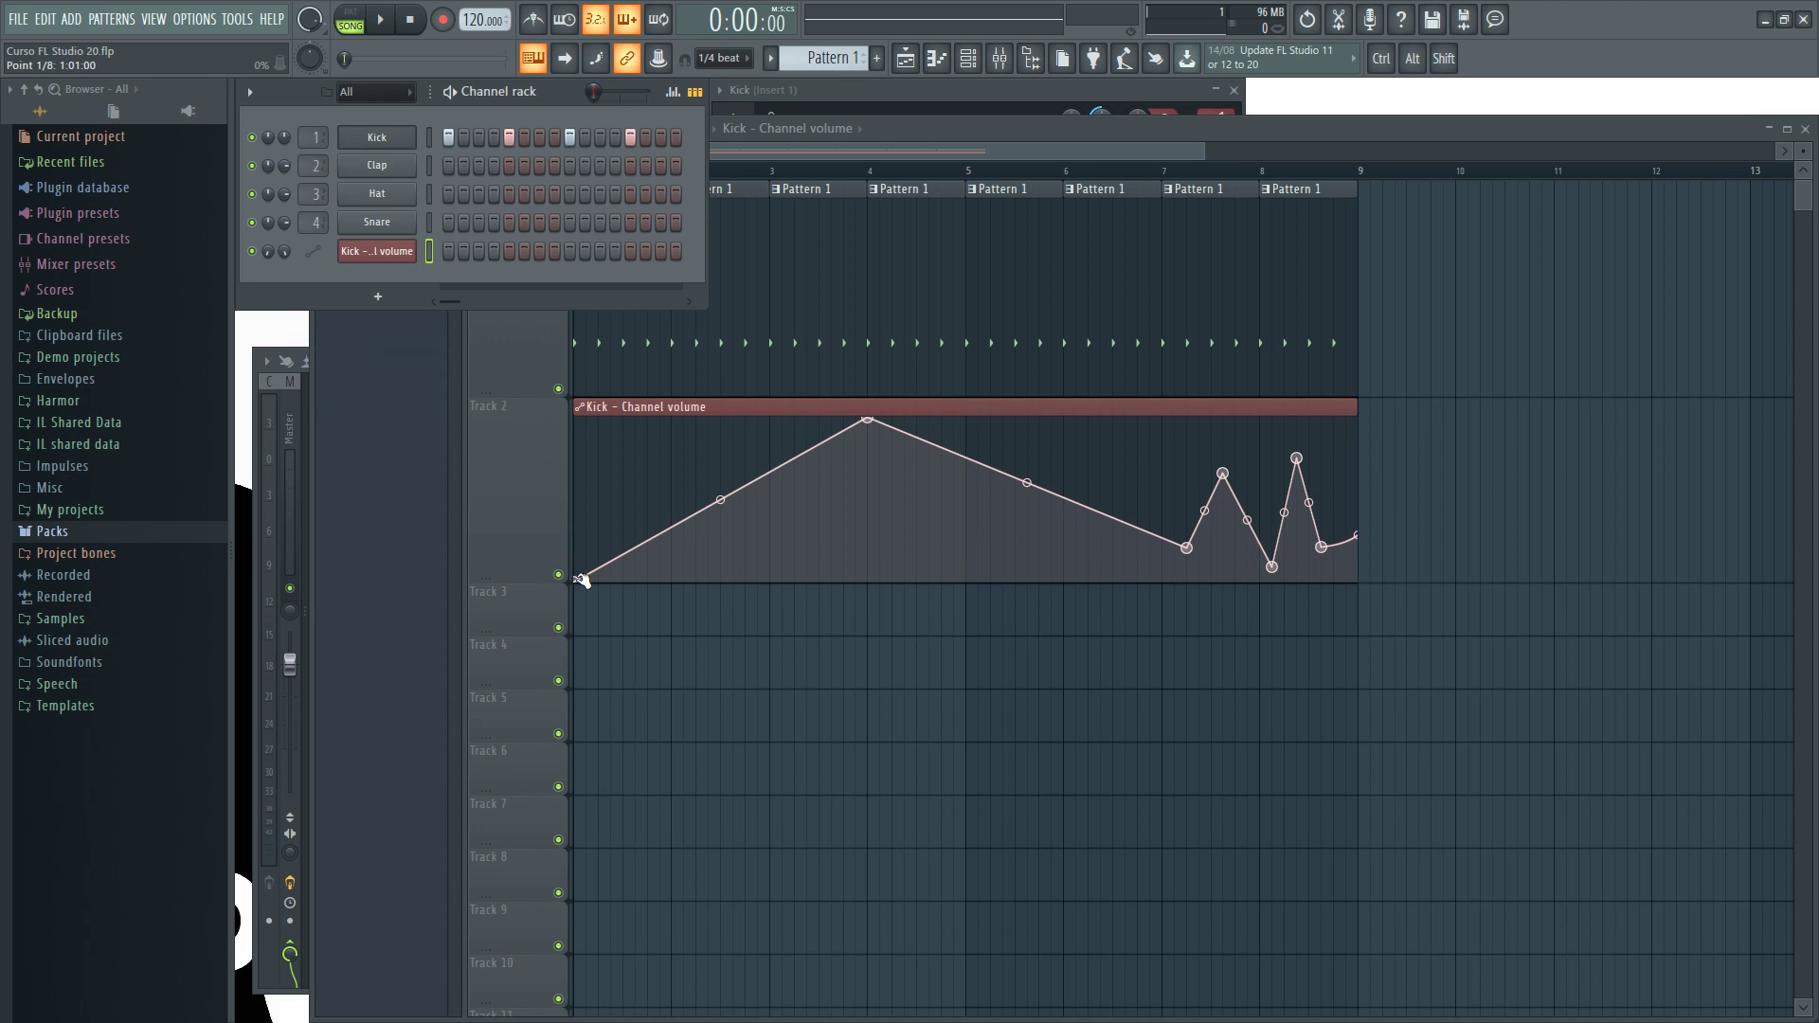
right_click(578, 578)
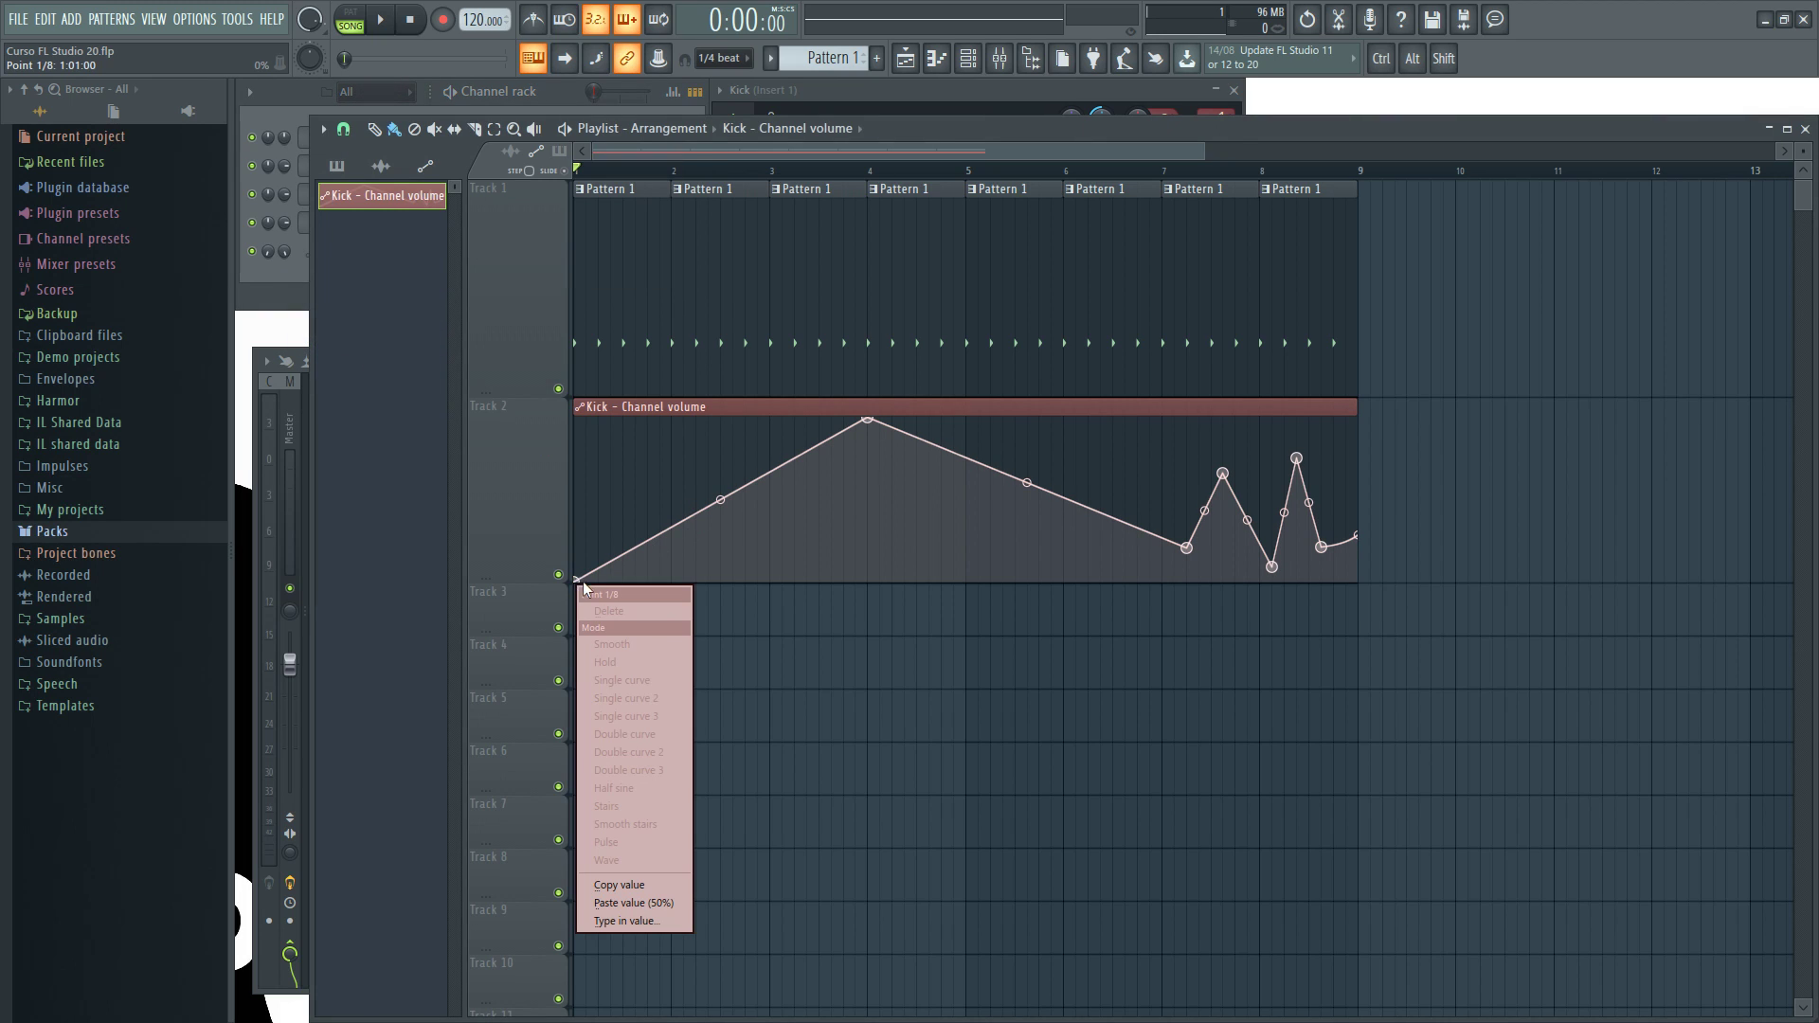
click(667, 903)
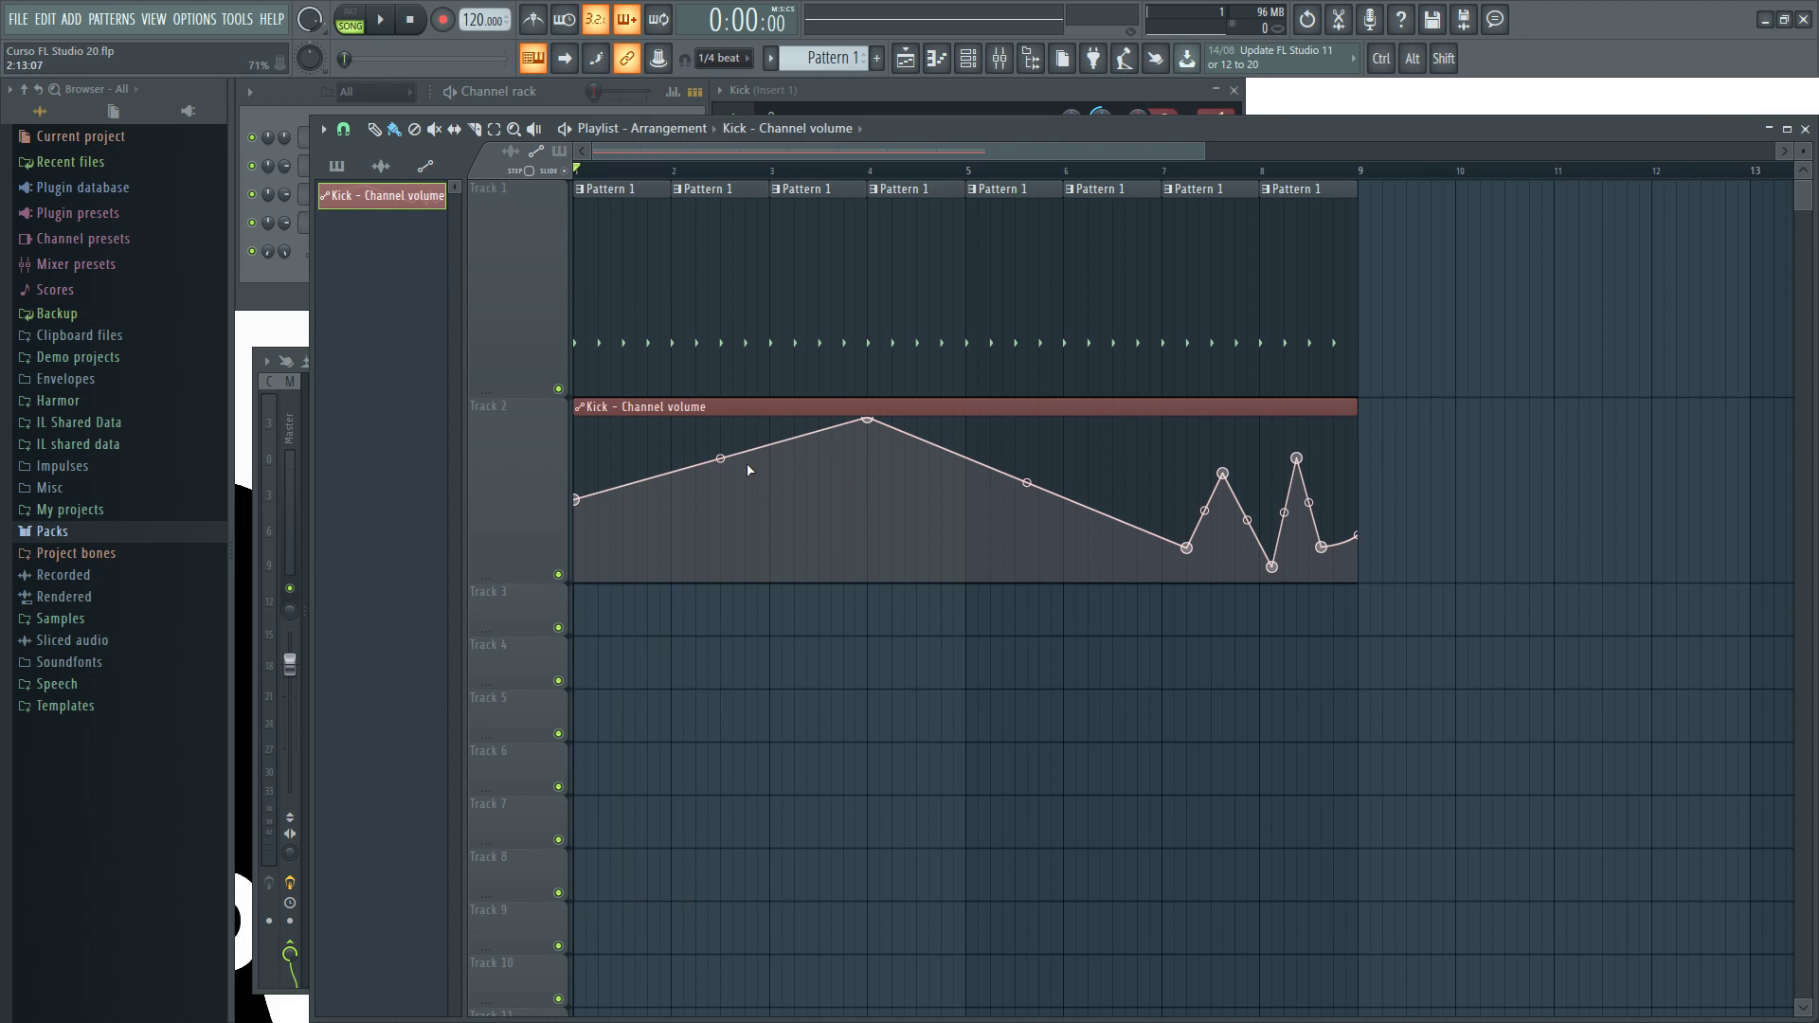
Raise the first point to about 68% and paste its copied value onto the third point at 7:05
drag(576, 499, 576, 472)
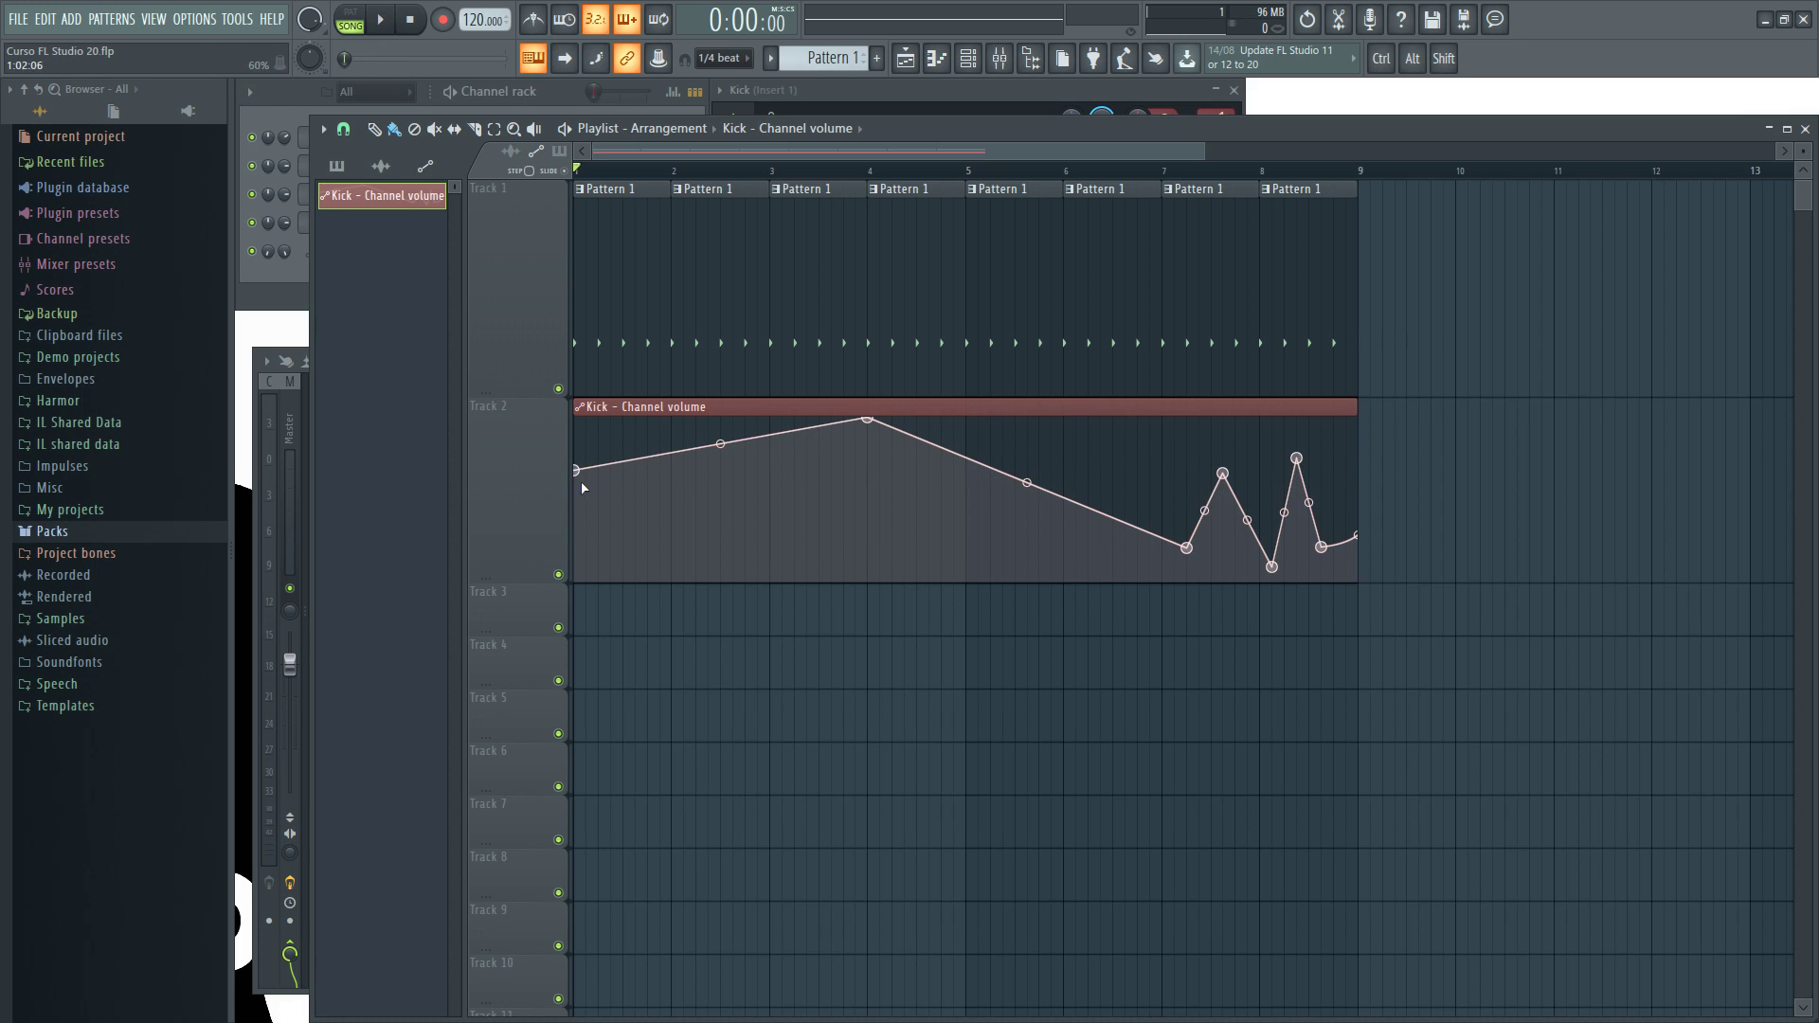
right_click(575, 470)
click(643, 771)
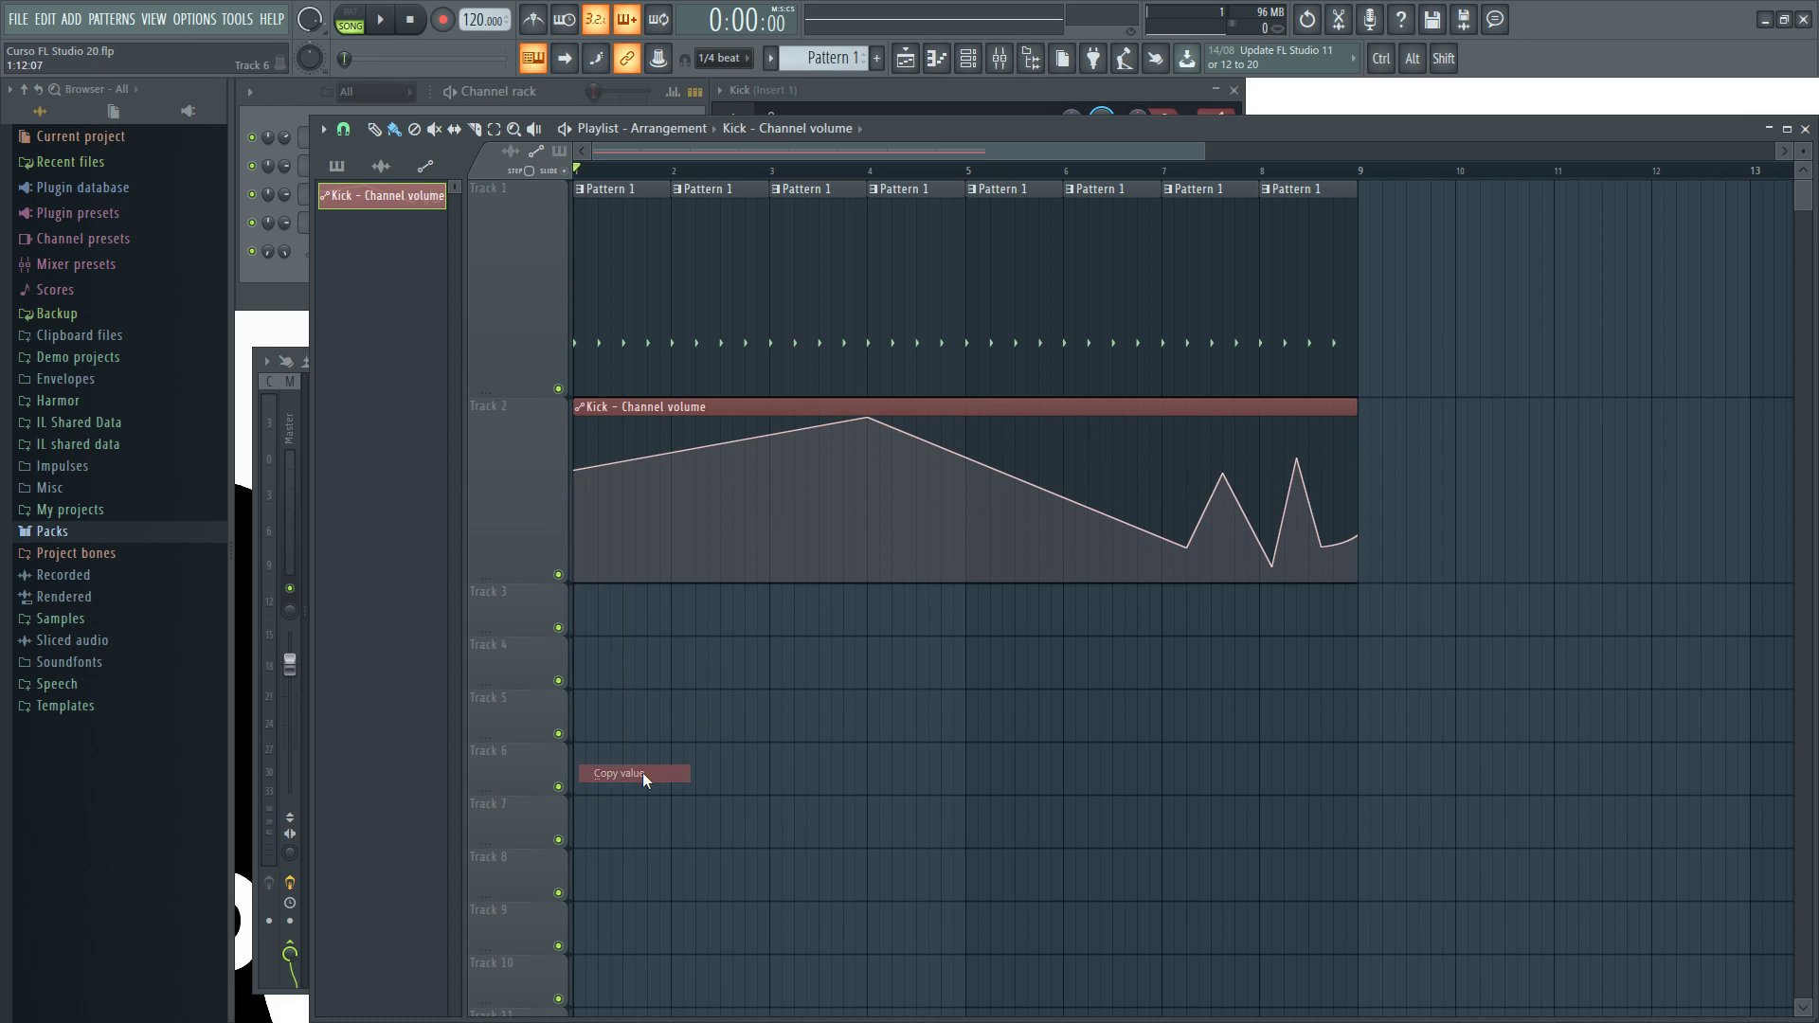
right_click(1188, 547)
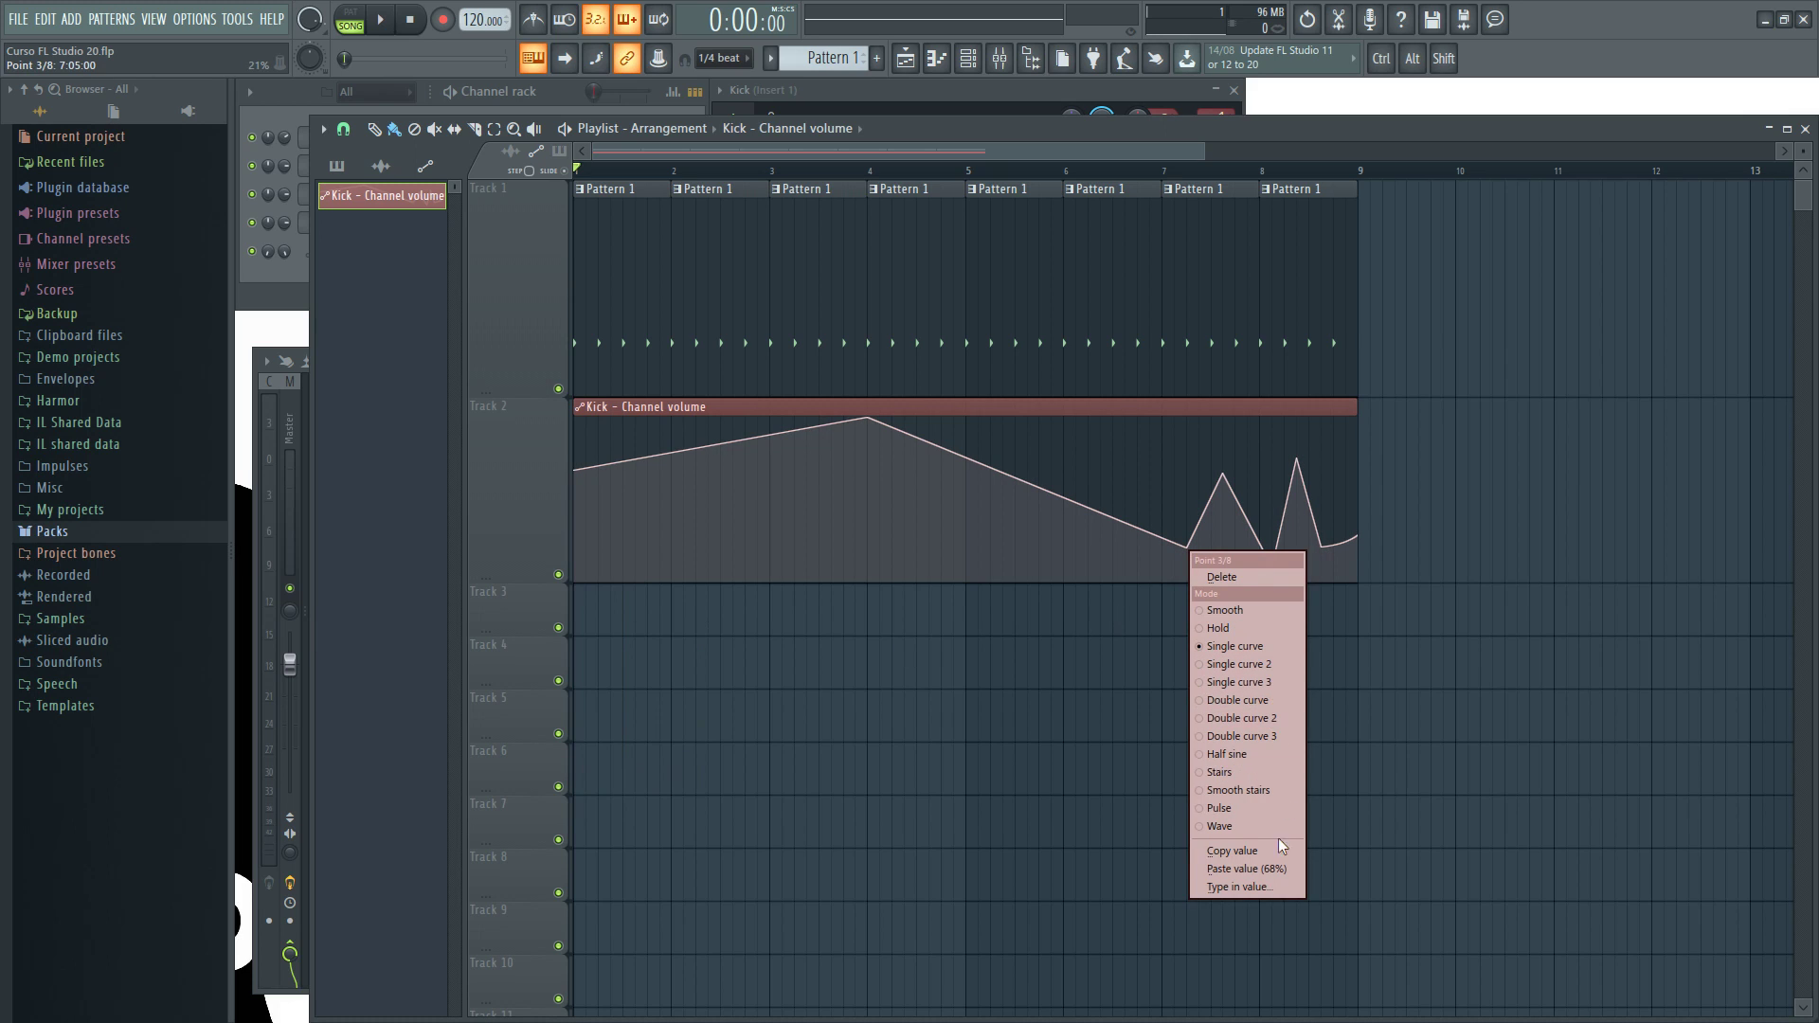
click(1236, 869)
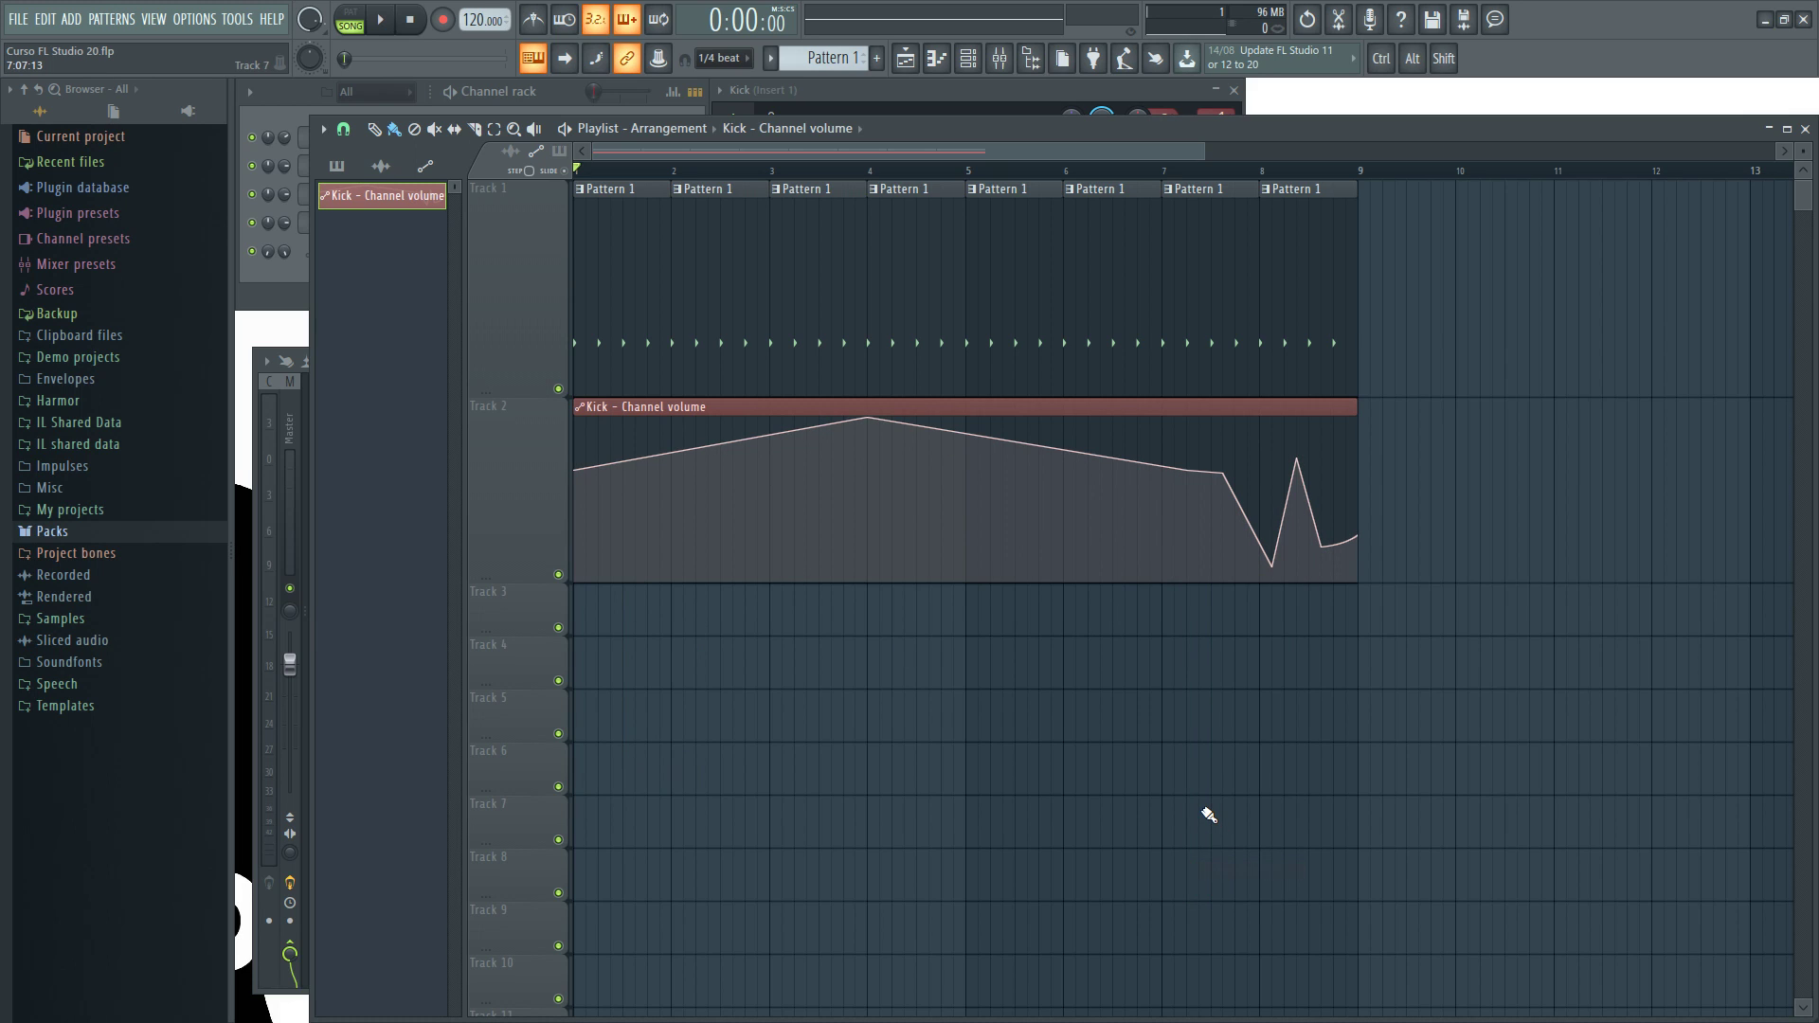
Move the fifth envelope point to 8:05 and extend the automation clip to about the middle of bar 10
drag(1271, 565, 1284, 565)
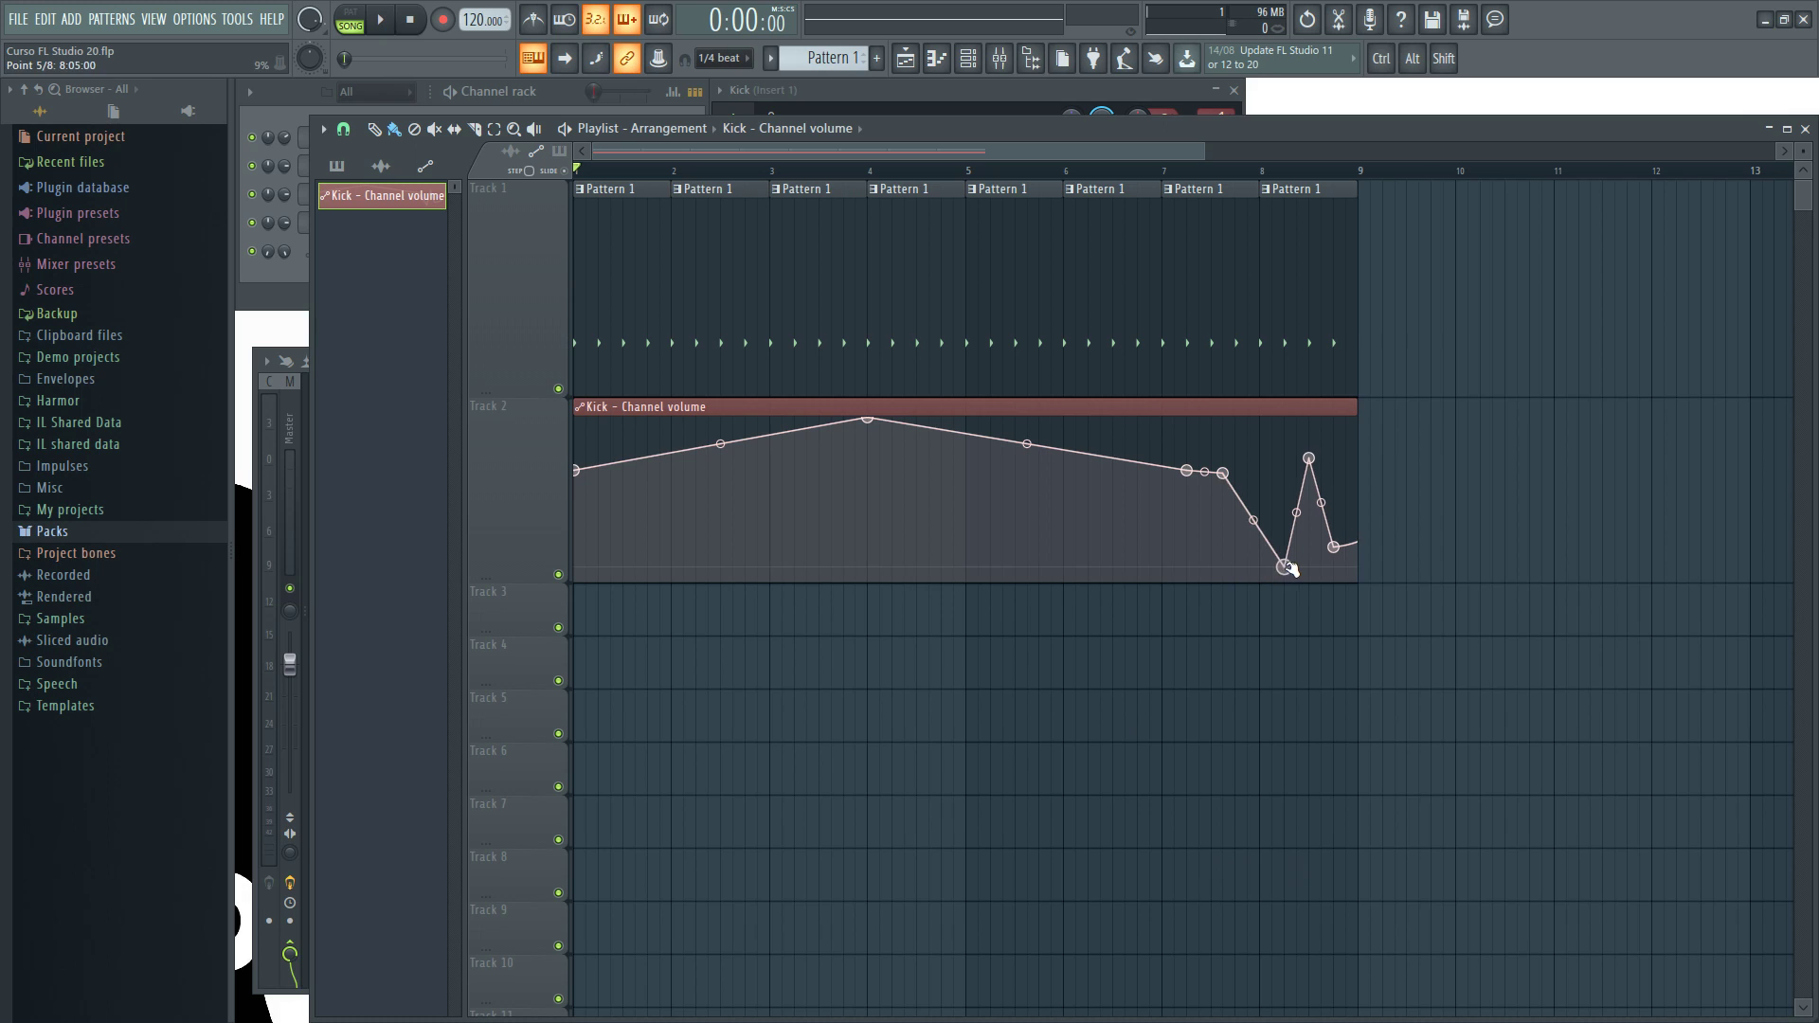
drag(1373, 413, 1503, 413)
Enter an exact value of 0.7 for the fifth envelope point at 8:05
right_click(1285, 566)
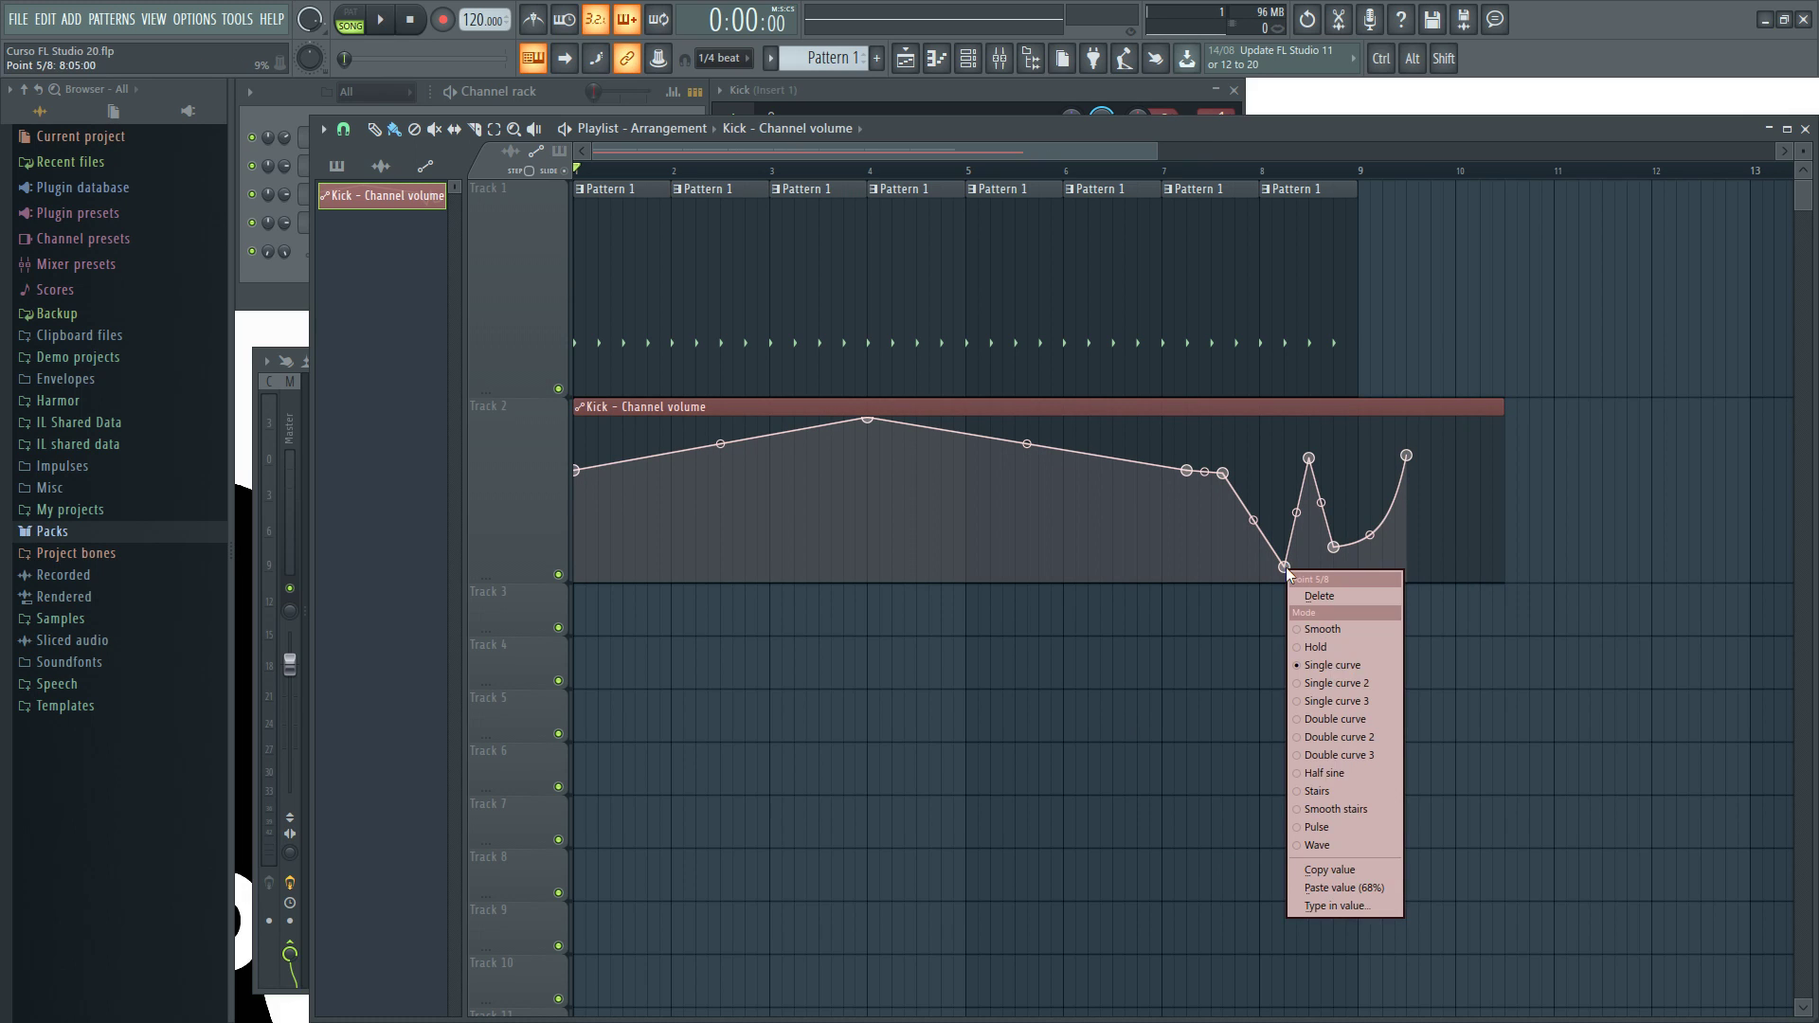
click(1321, 907)
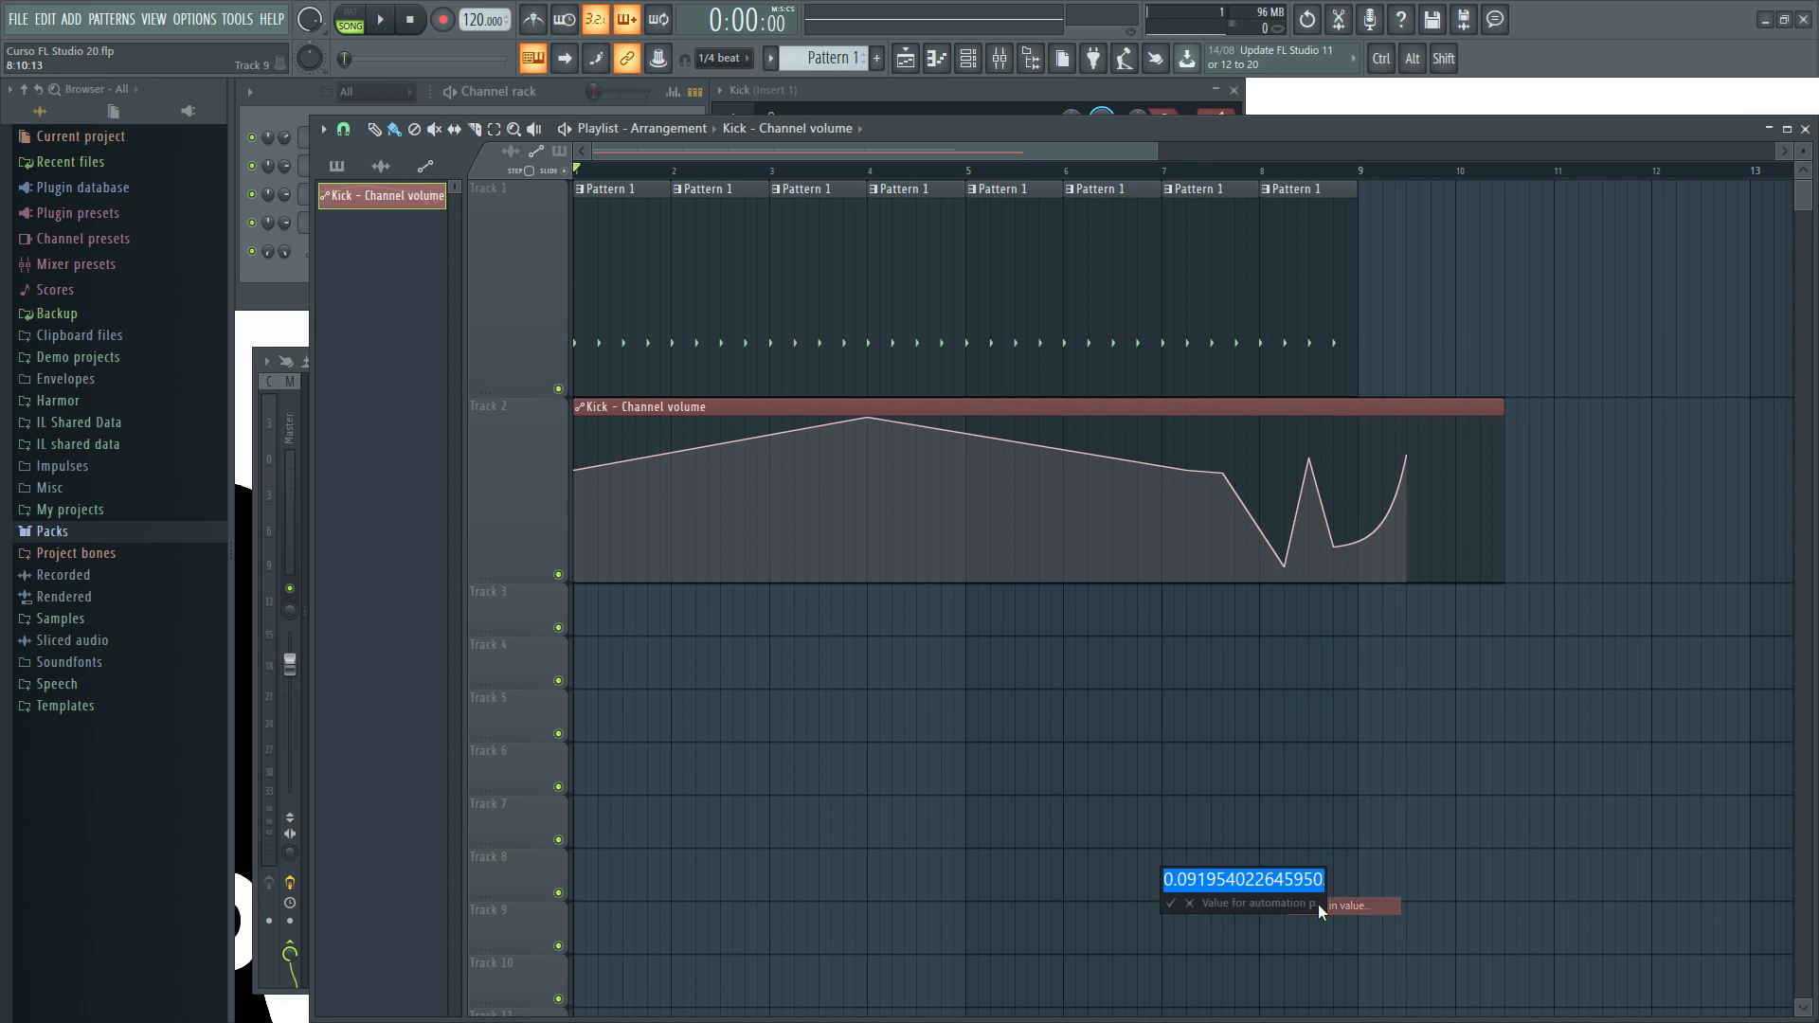
text(0.7)
key(Return)
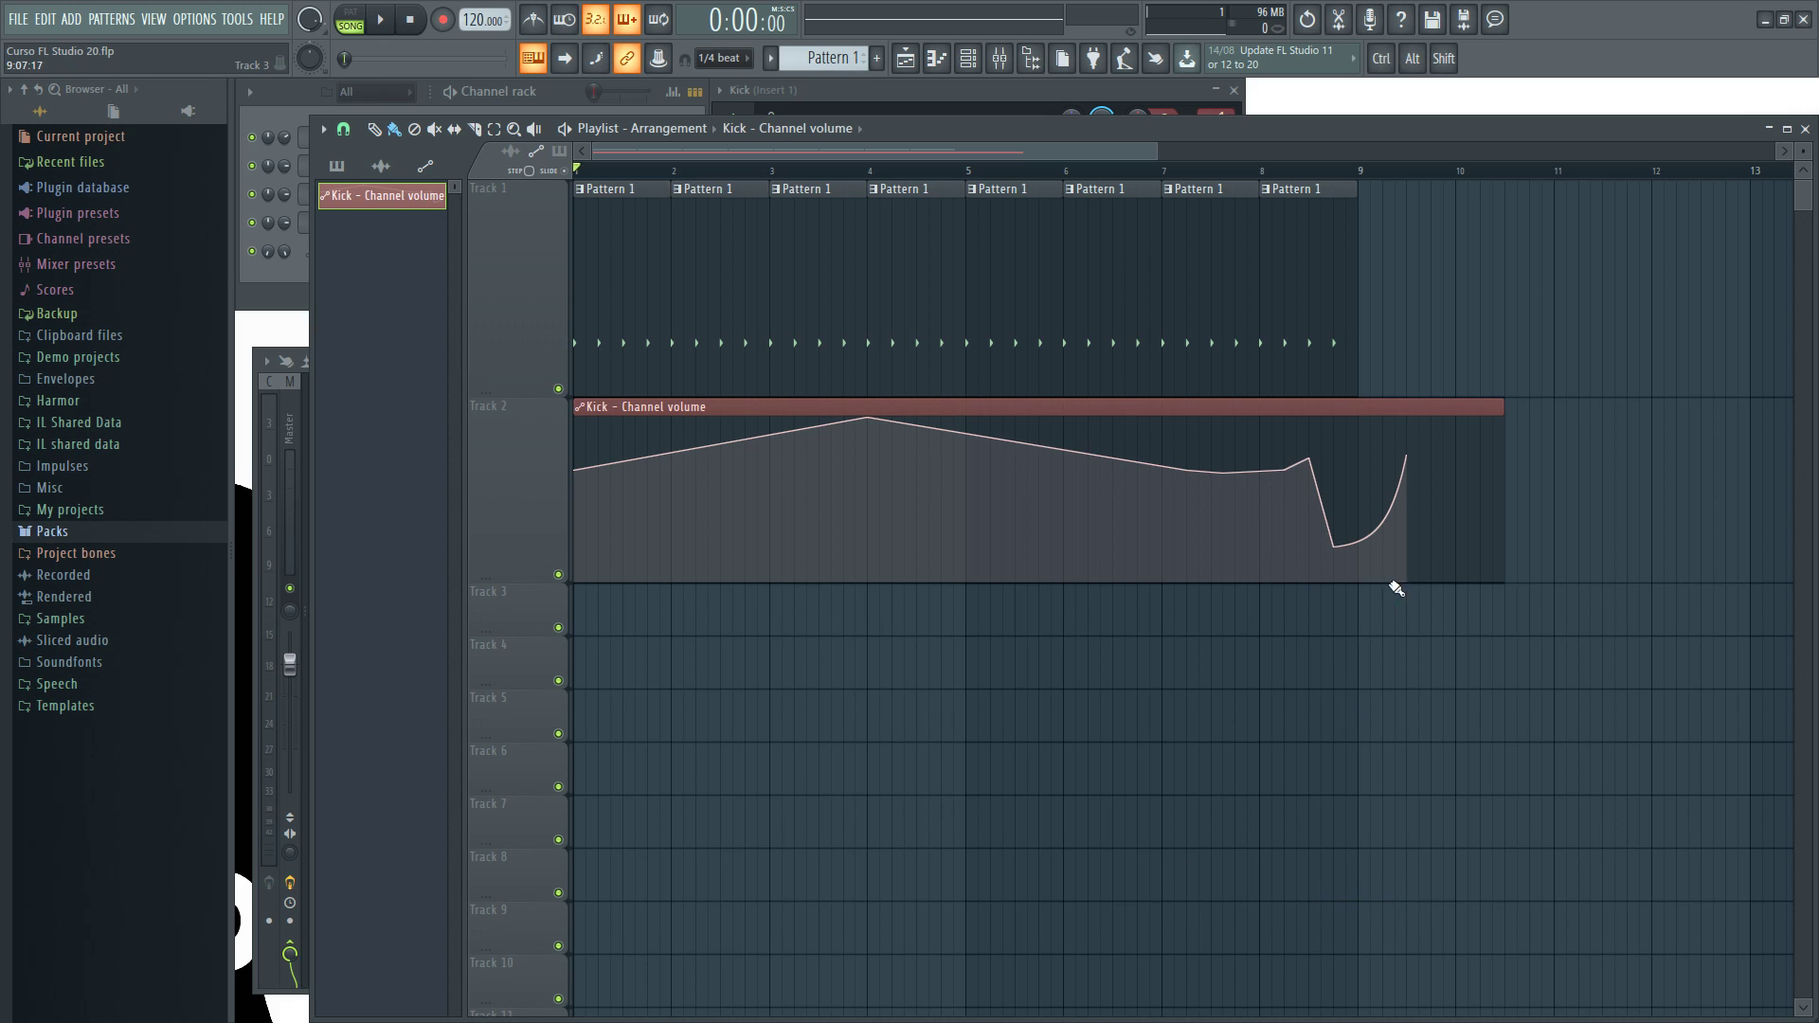
Move the third point down to just after bar 5 and the fourth point up to just after bar 6
mouse_move(1285, 470)
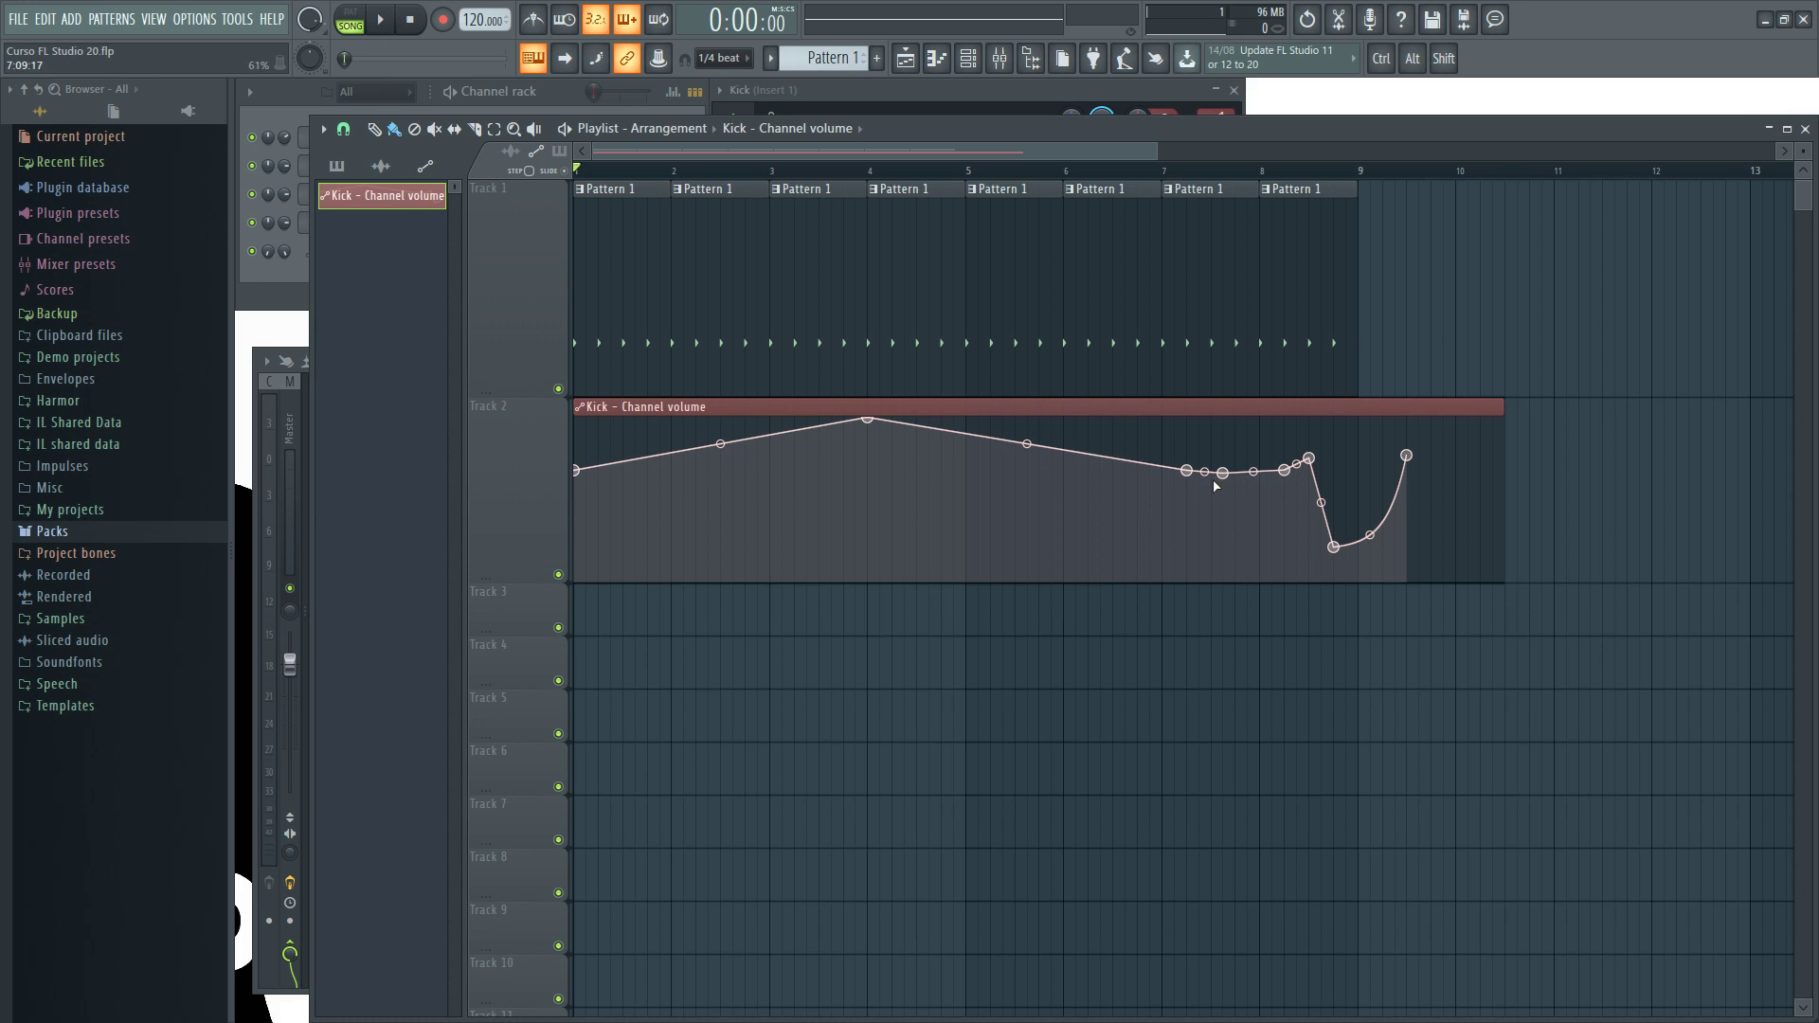
drag(1186, 470, 981, 544)
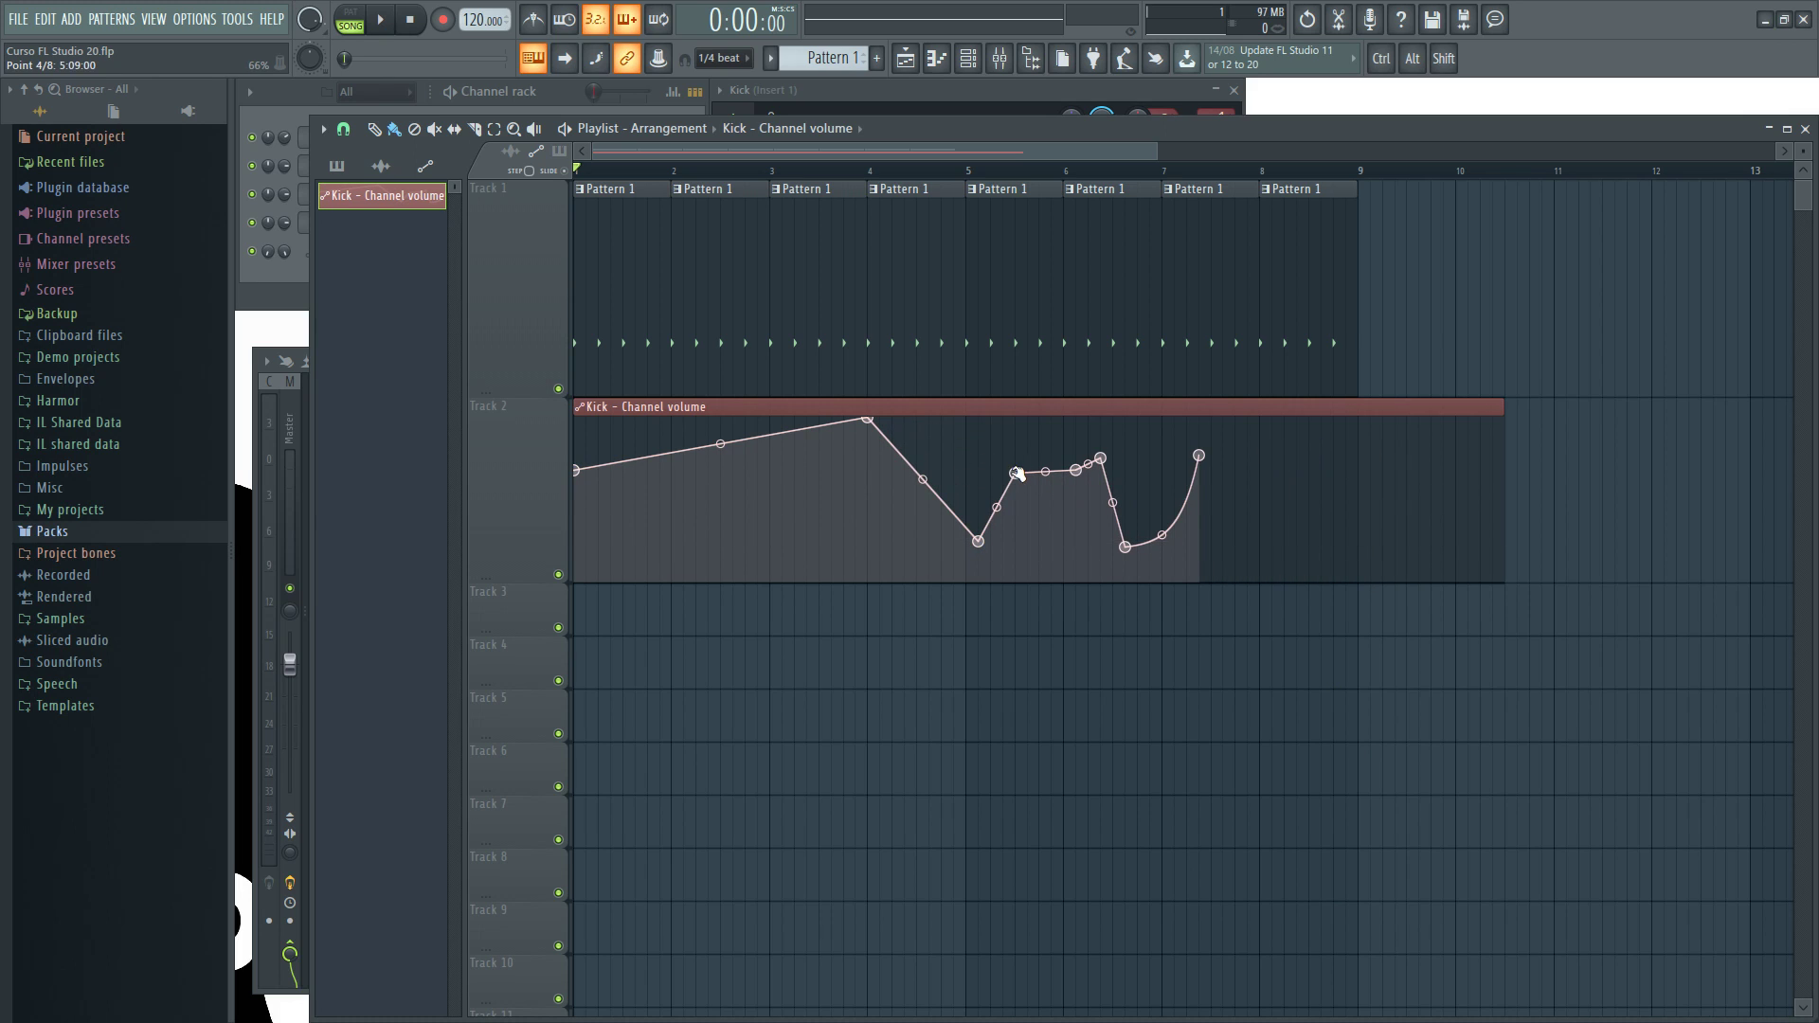
drag(1014, 472, 1087, 454)
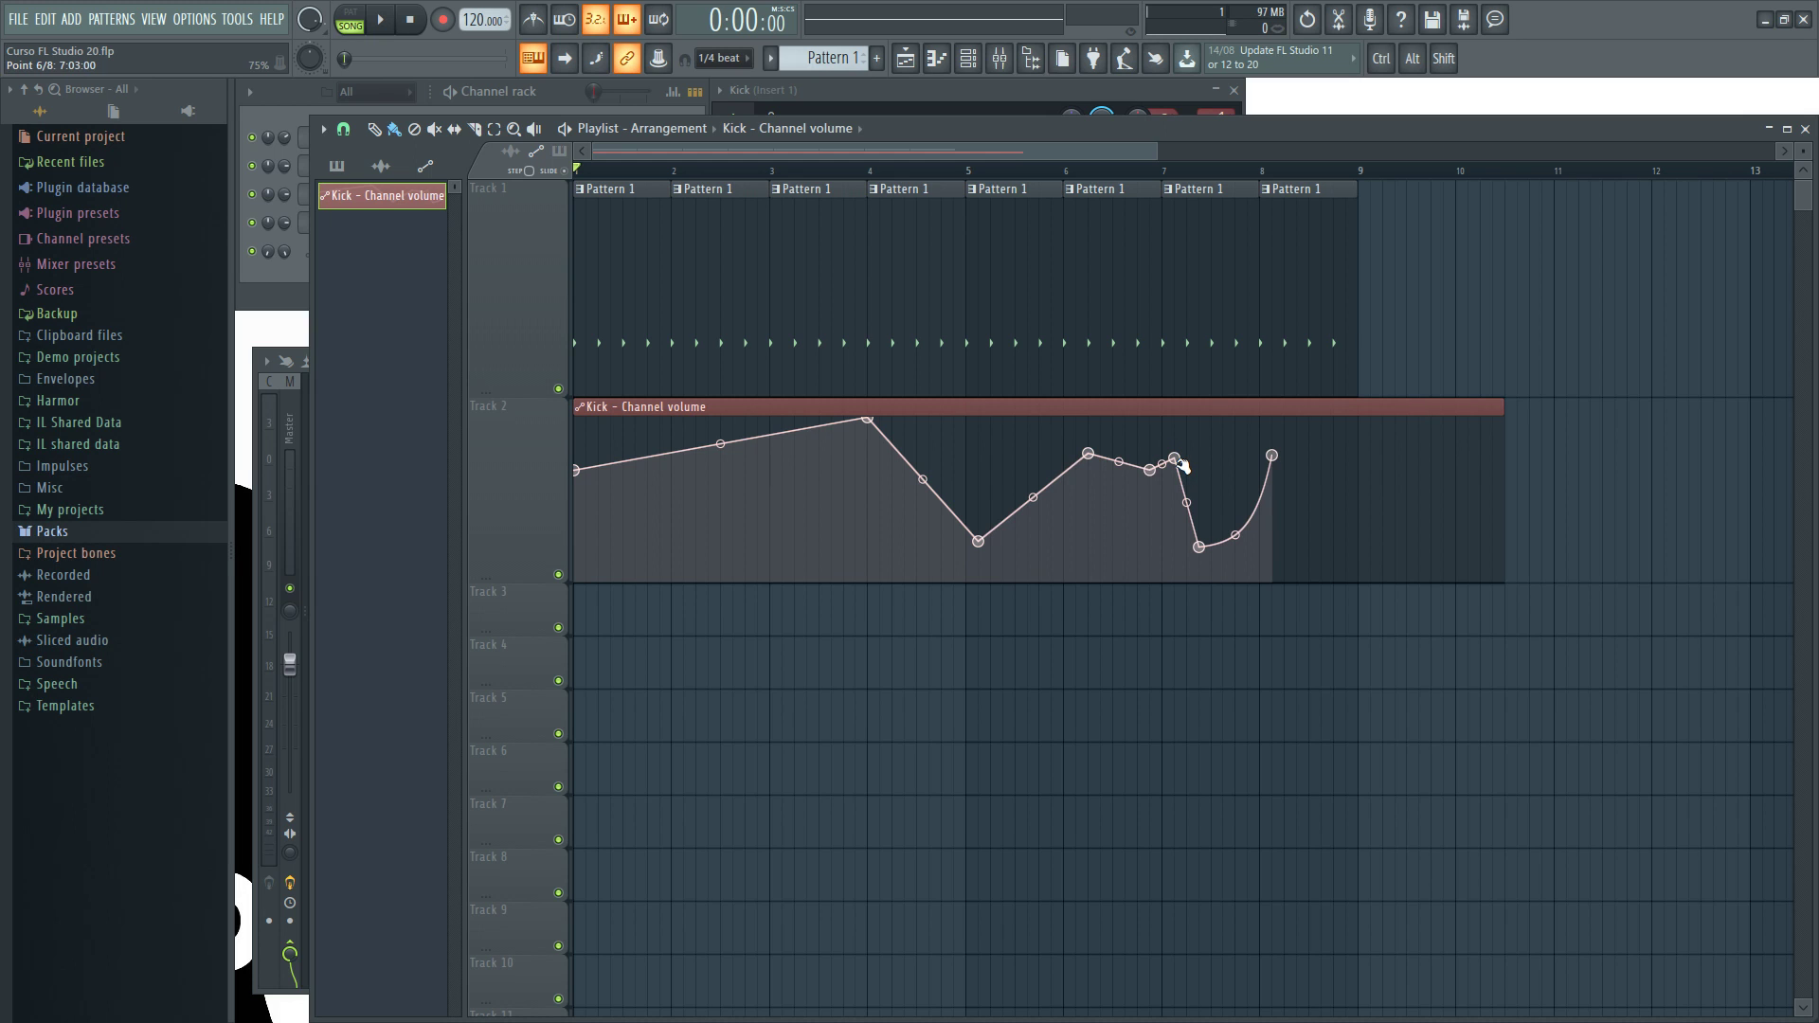
Examine the automation options of the Mixer's effect slot level, slot mute, track mute, panning and stereo separation controls, and return to the Playlist
key(F9)
key(F9)
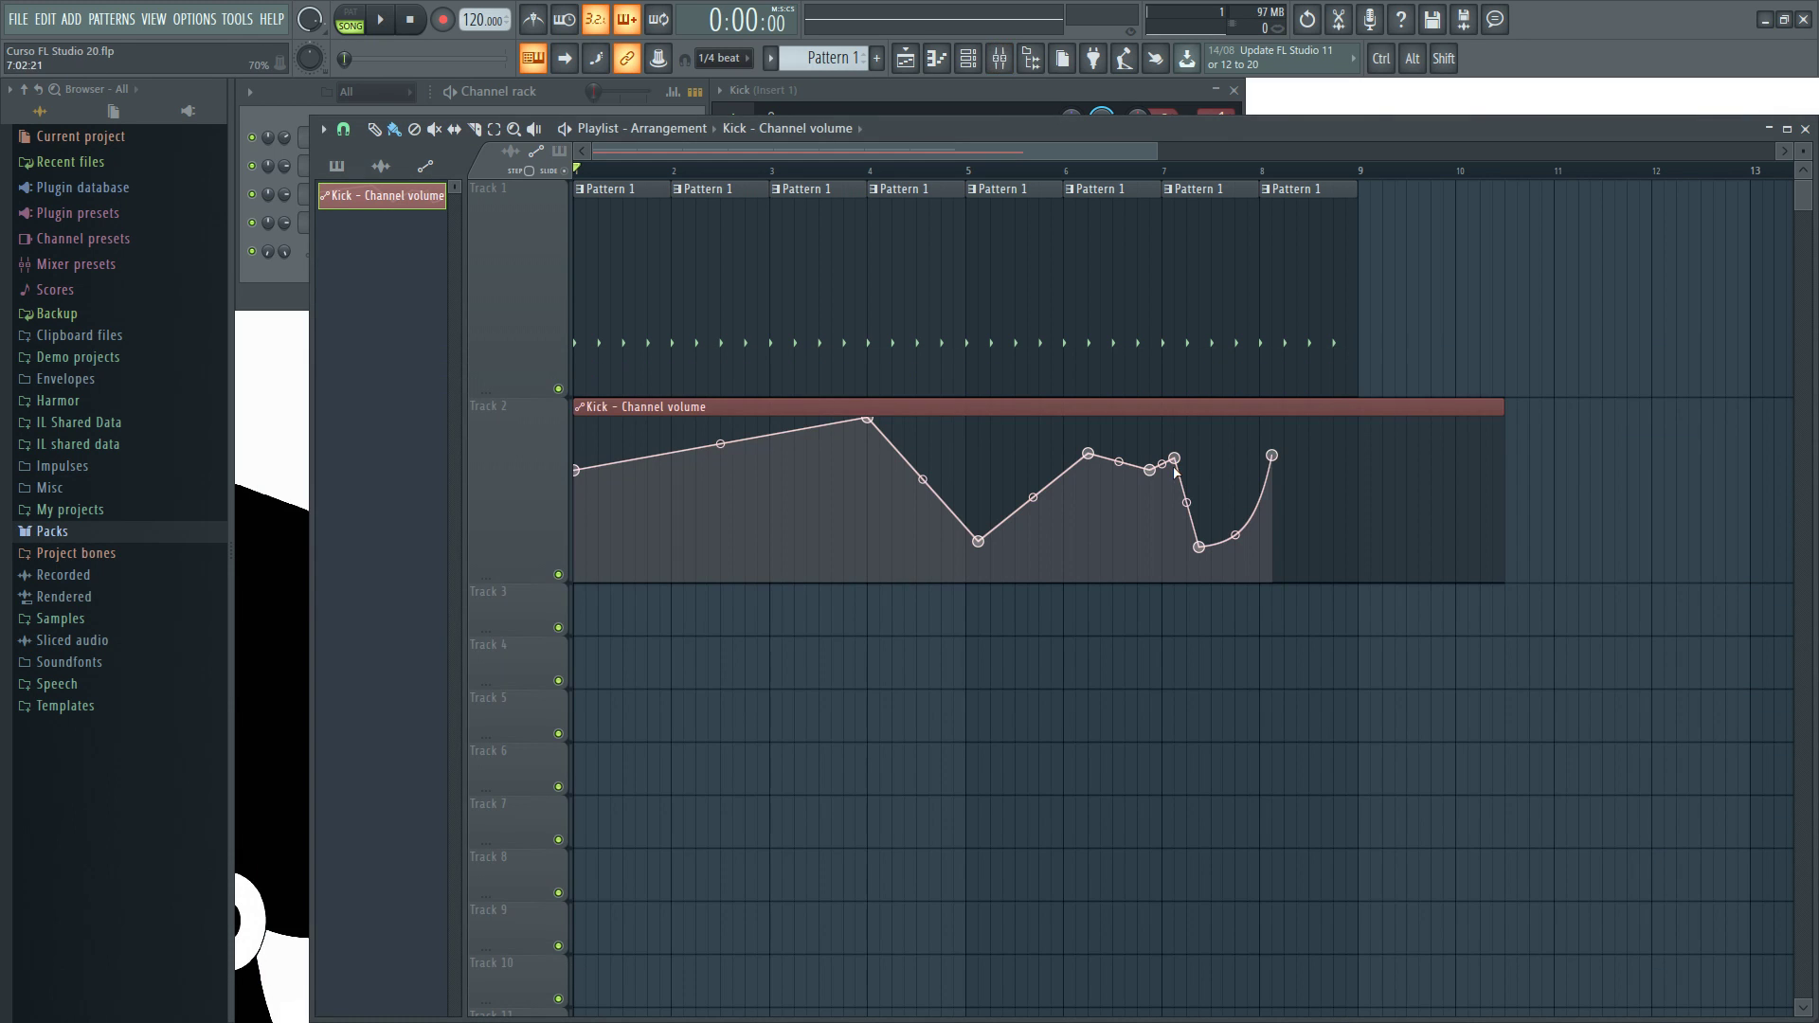
key(F9)
right_click(1767, 476)
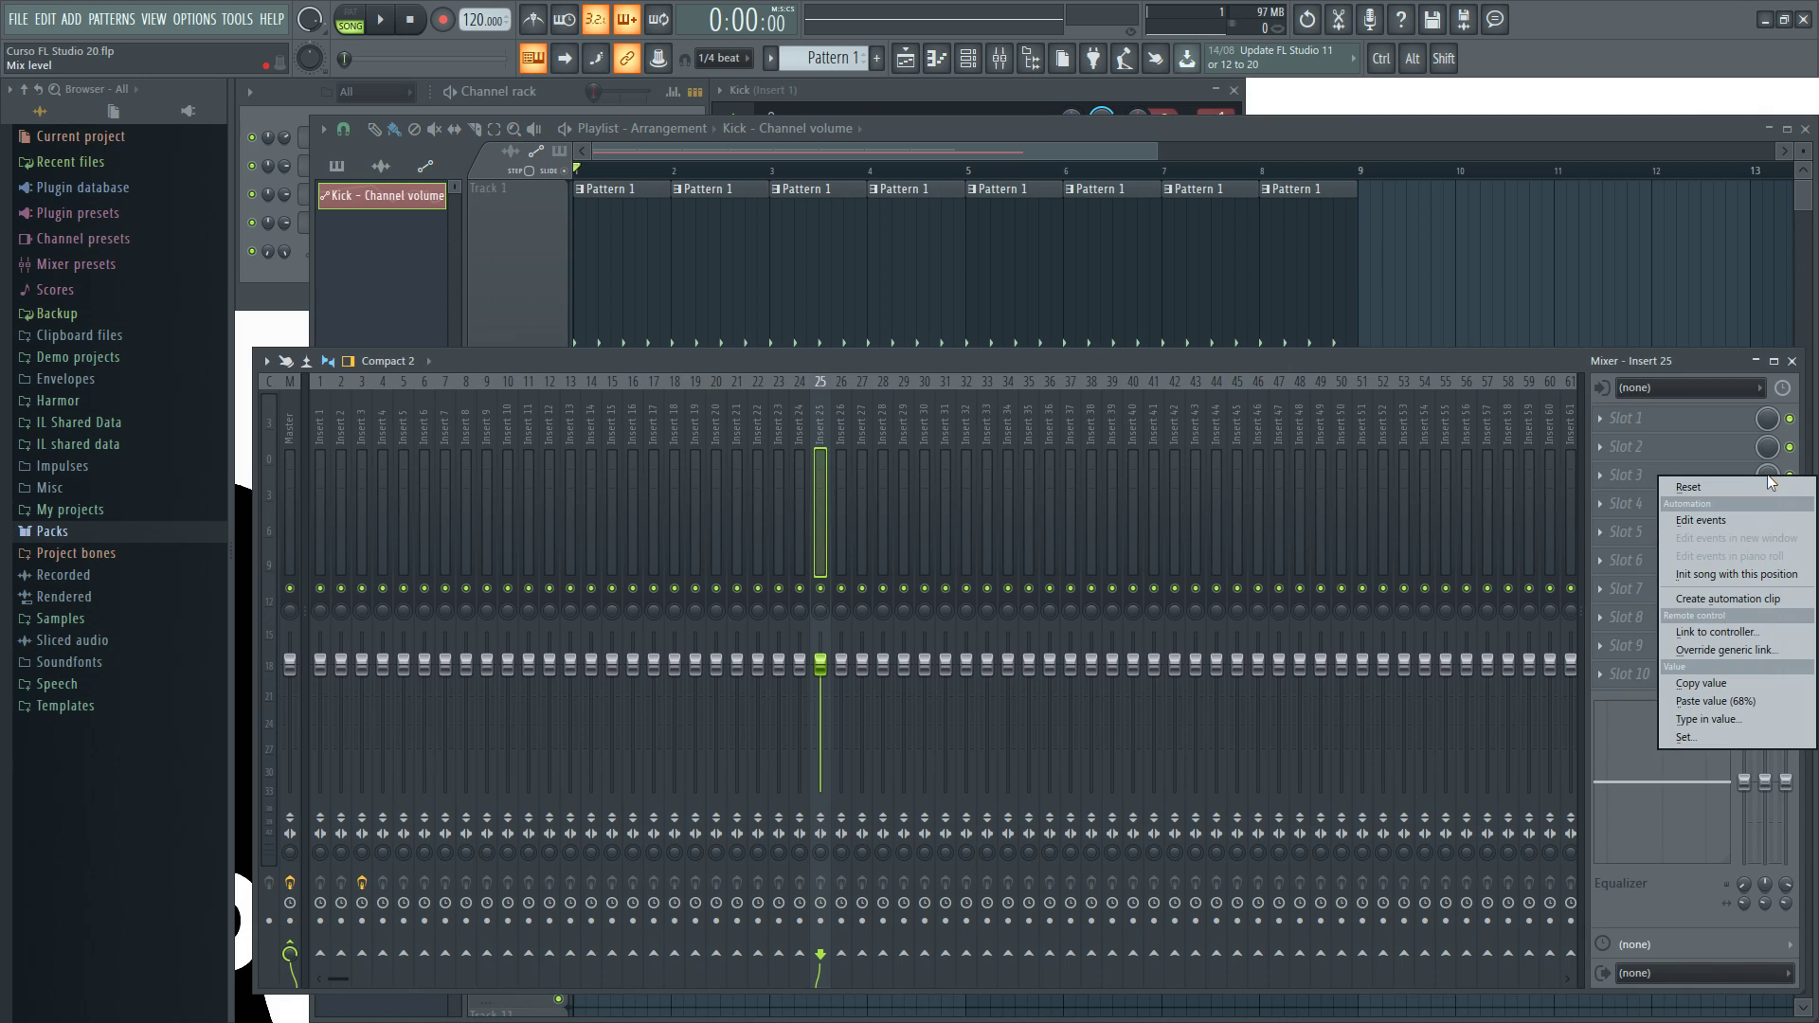
click(1762, 487)
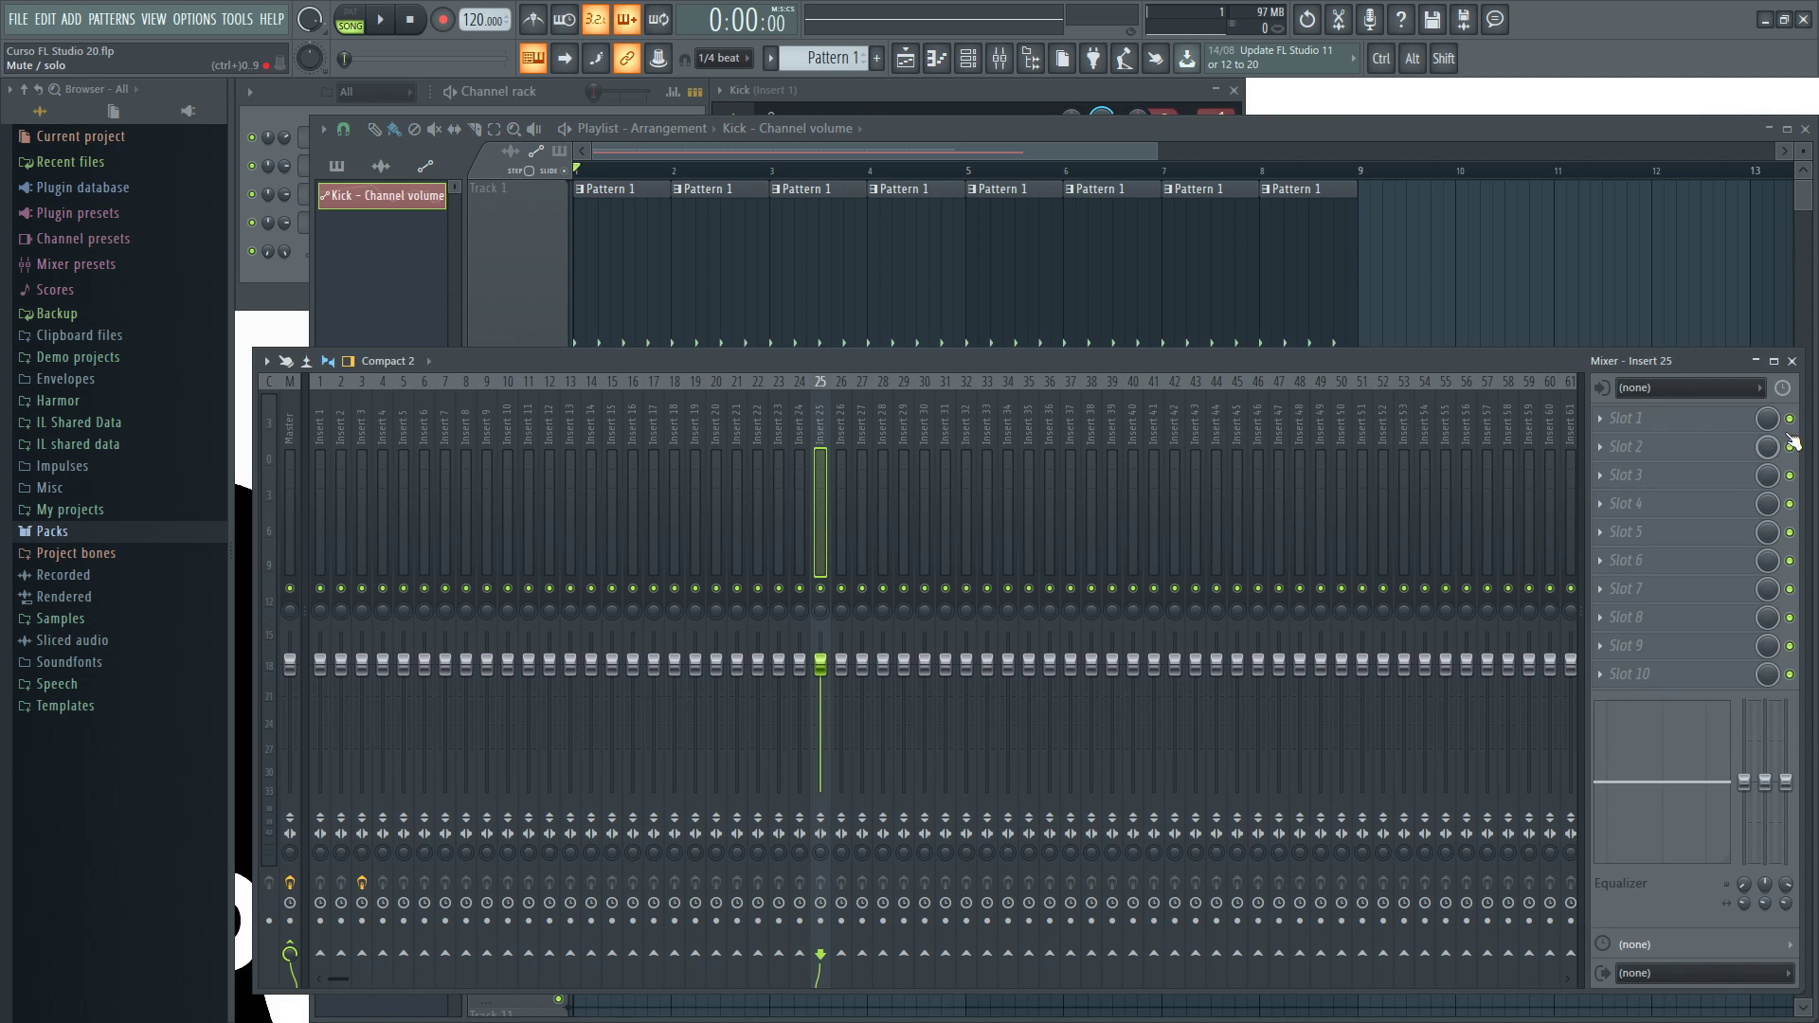
right_click(1789, 446)
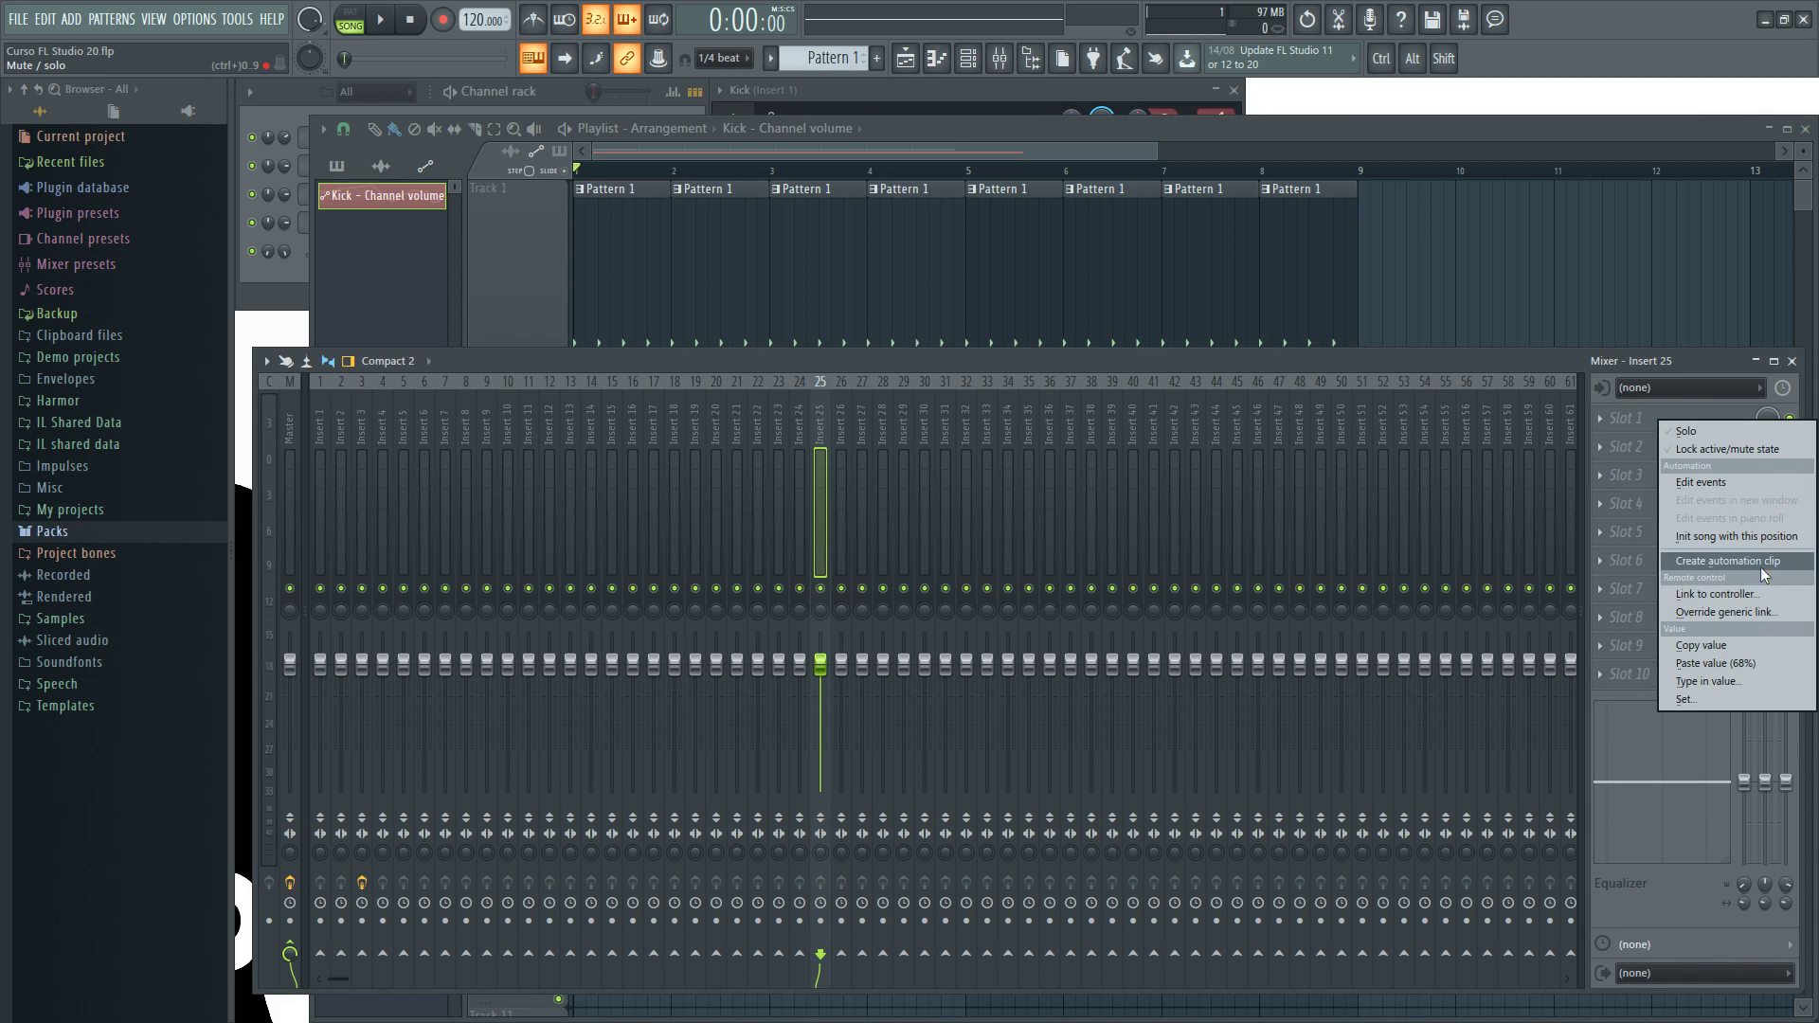
right_click(945, 589)
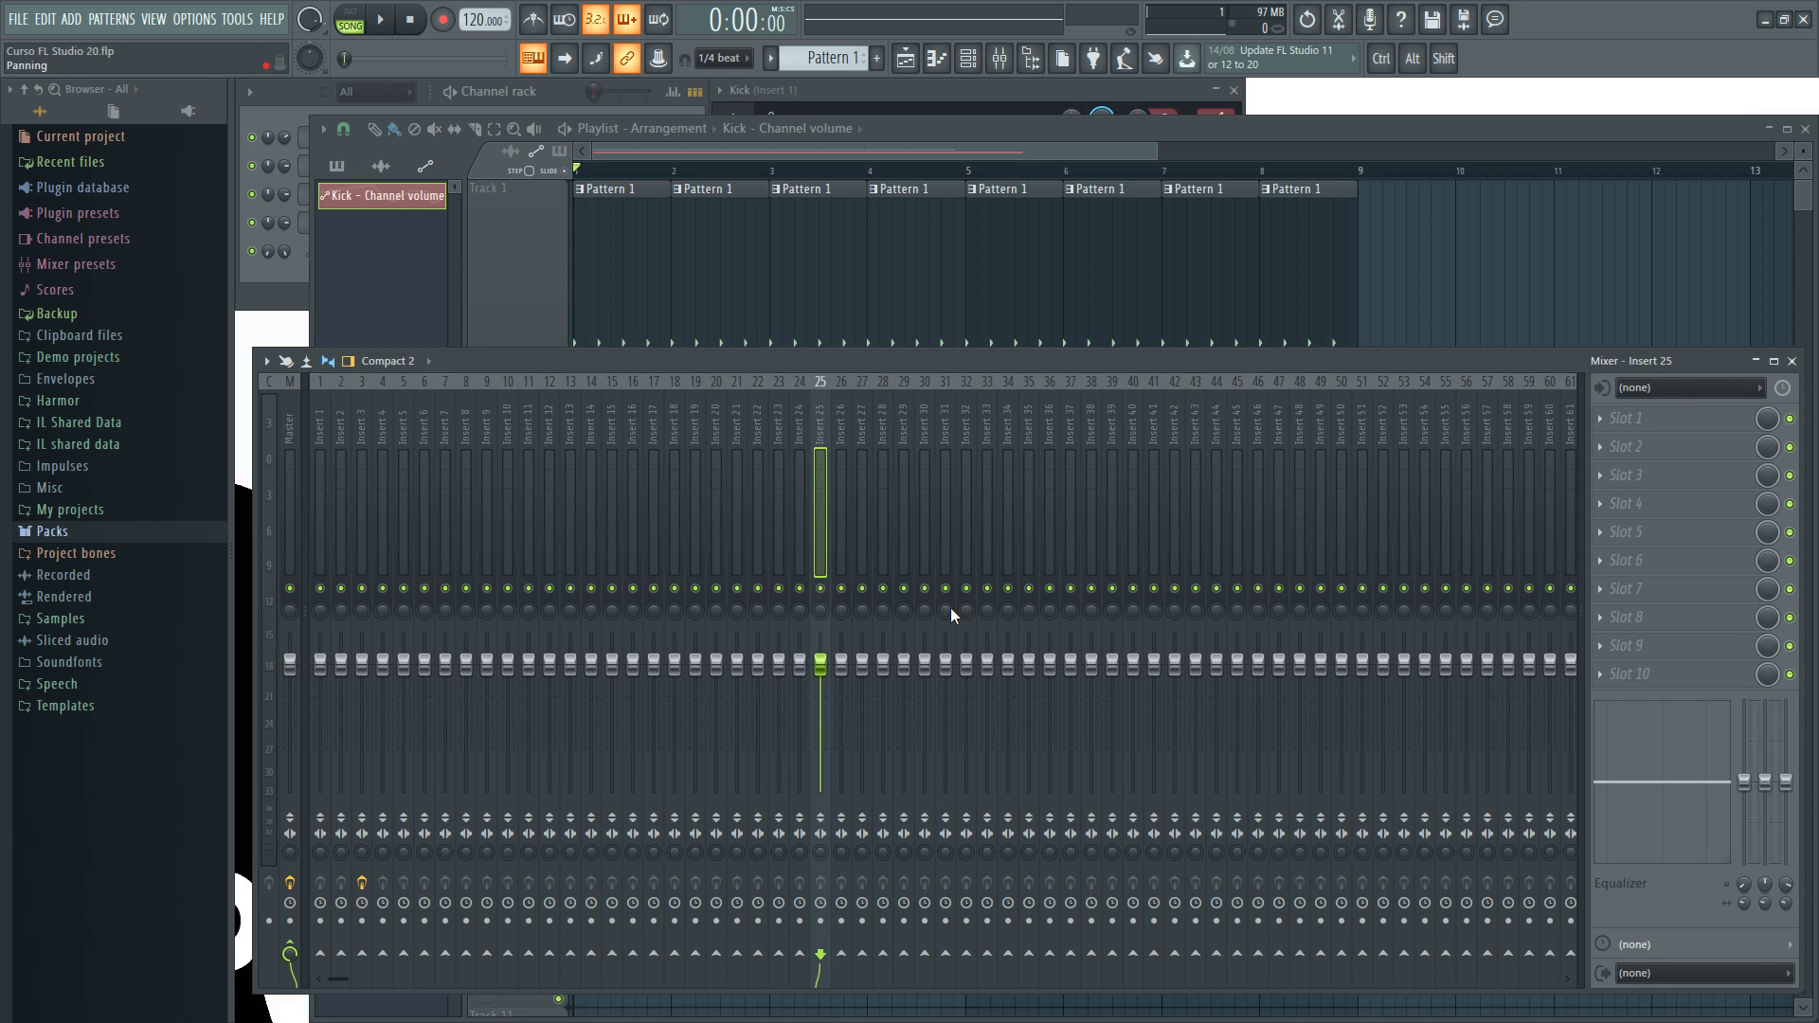
right_click(950, 611)
right_click(820, 850)
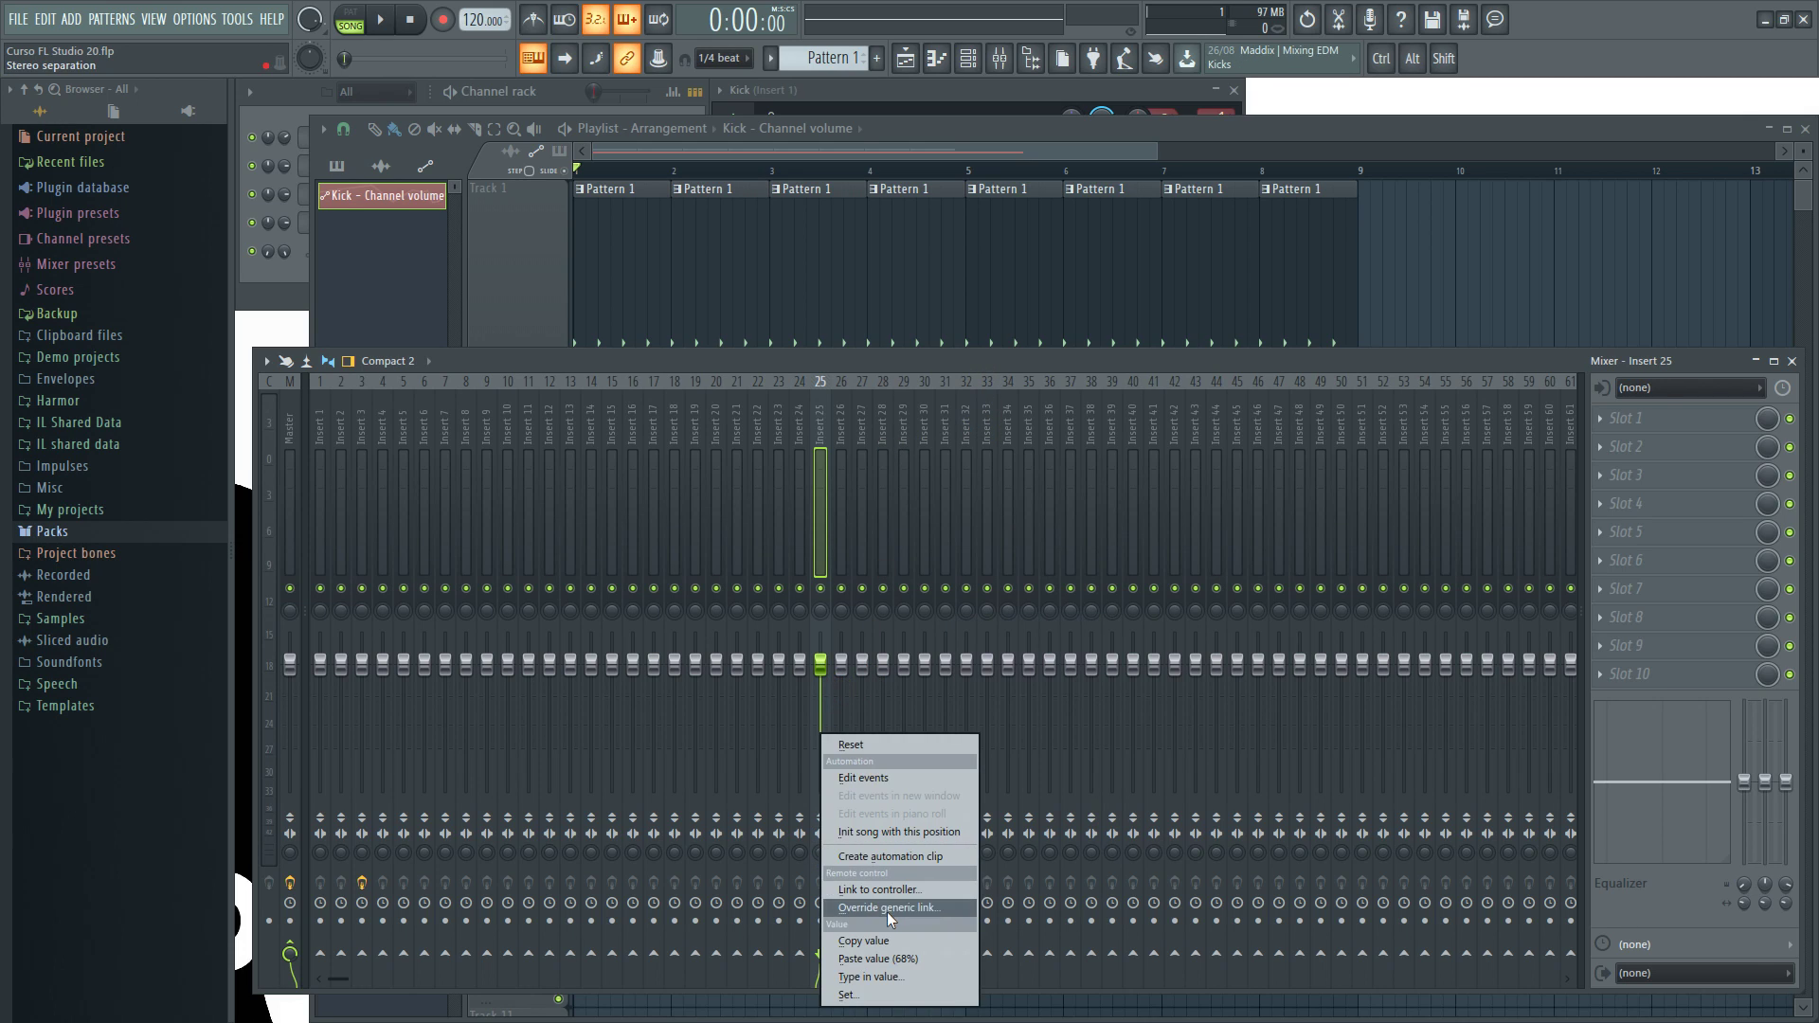
click(925, 134)
mouse_move(720, 434)
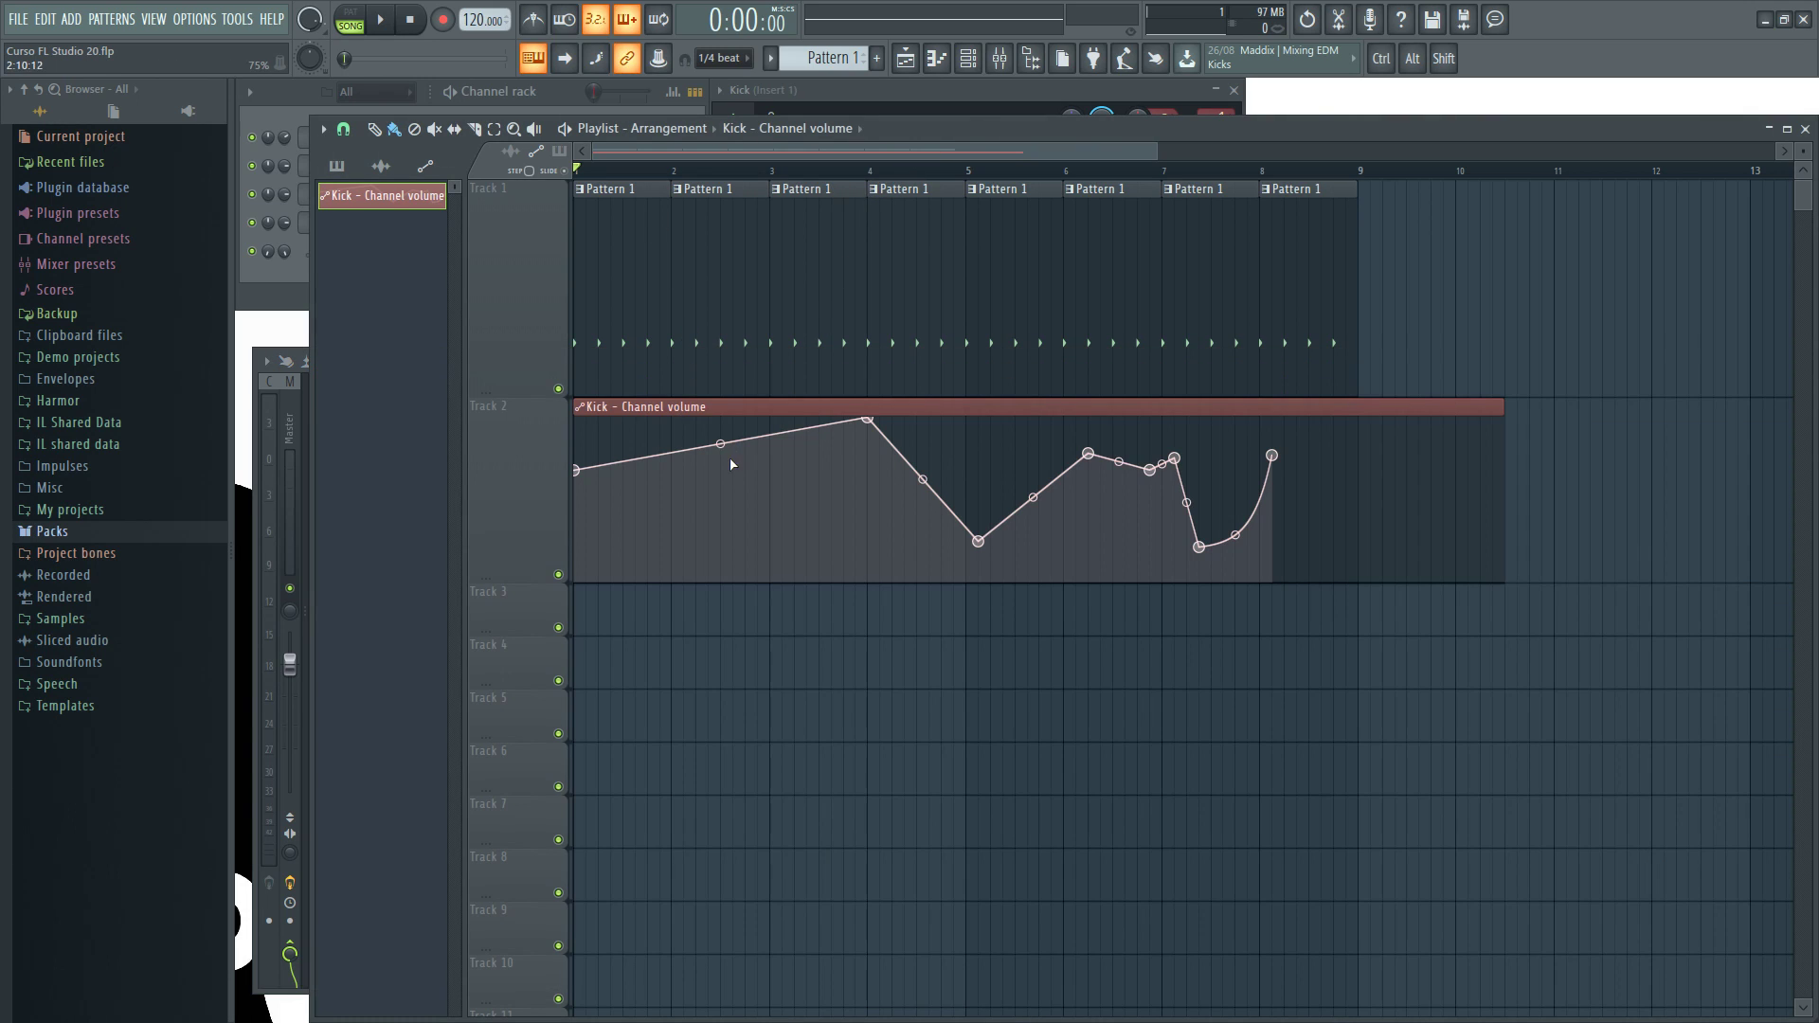
Create an automation clip for the Kick channel's mute switch from the Channel rack
click(567, 98)
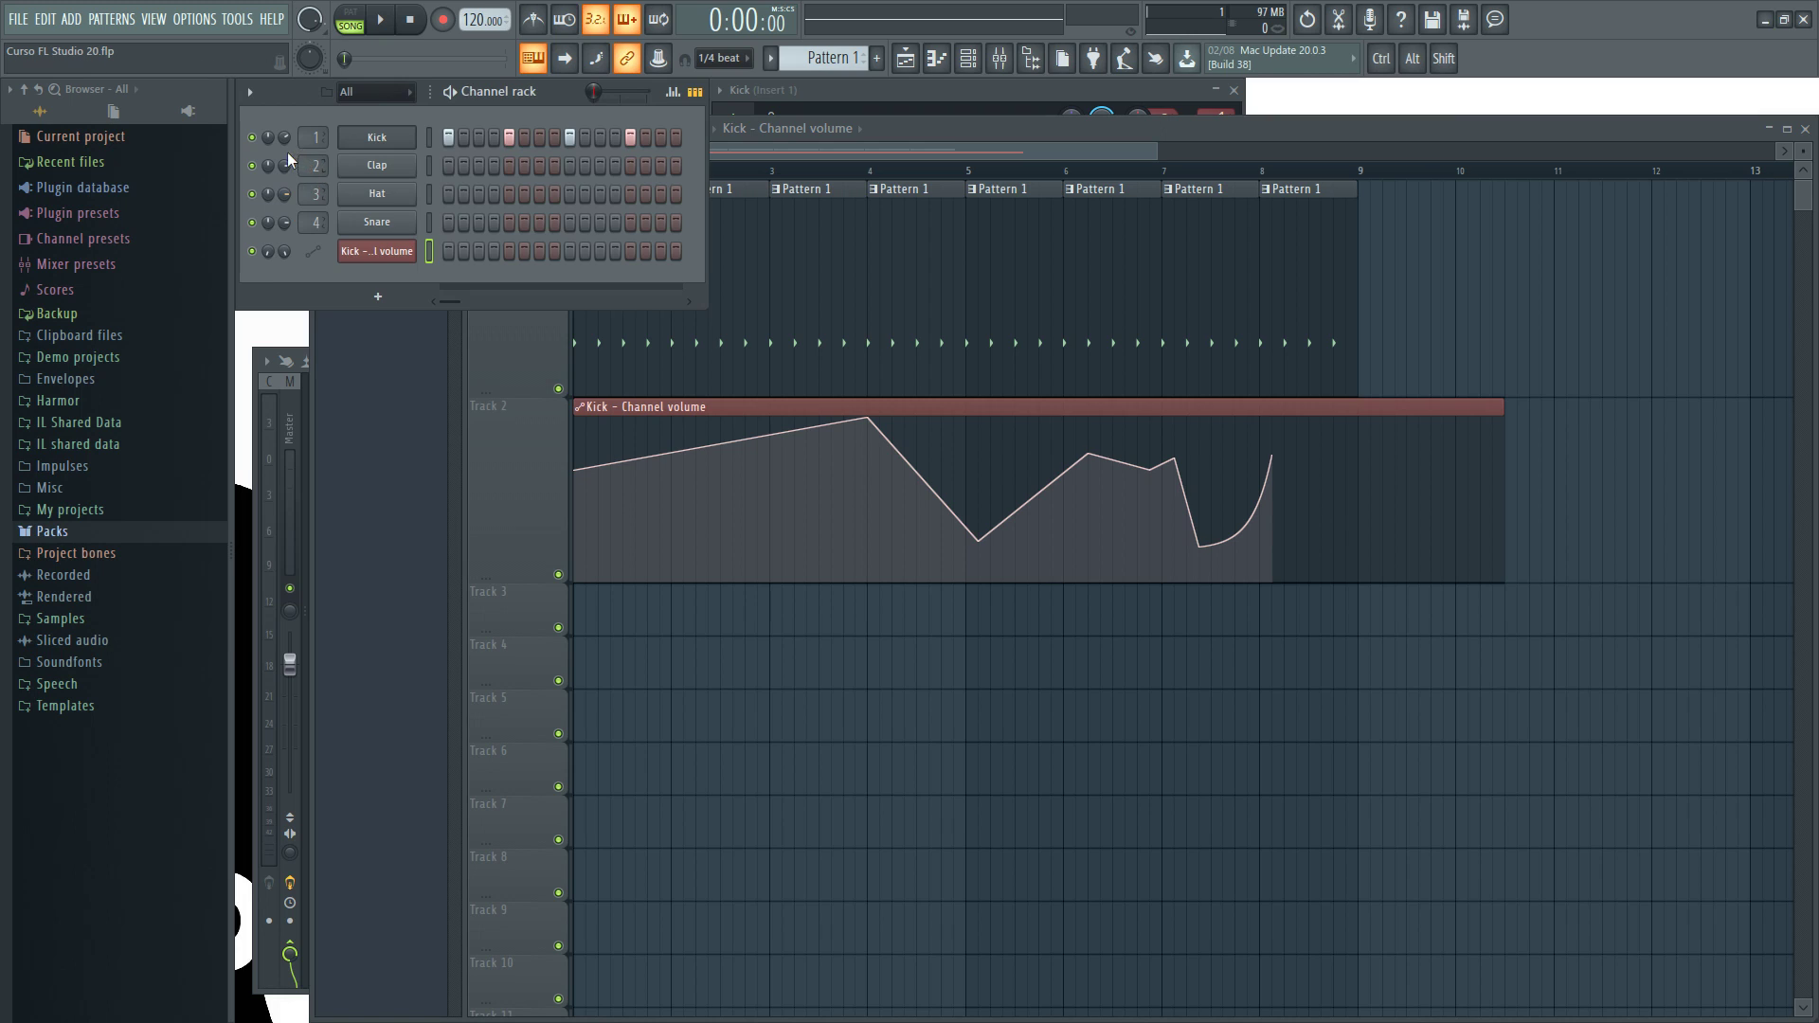
right_click(250, 136)
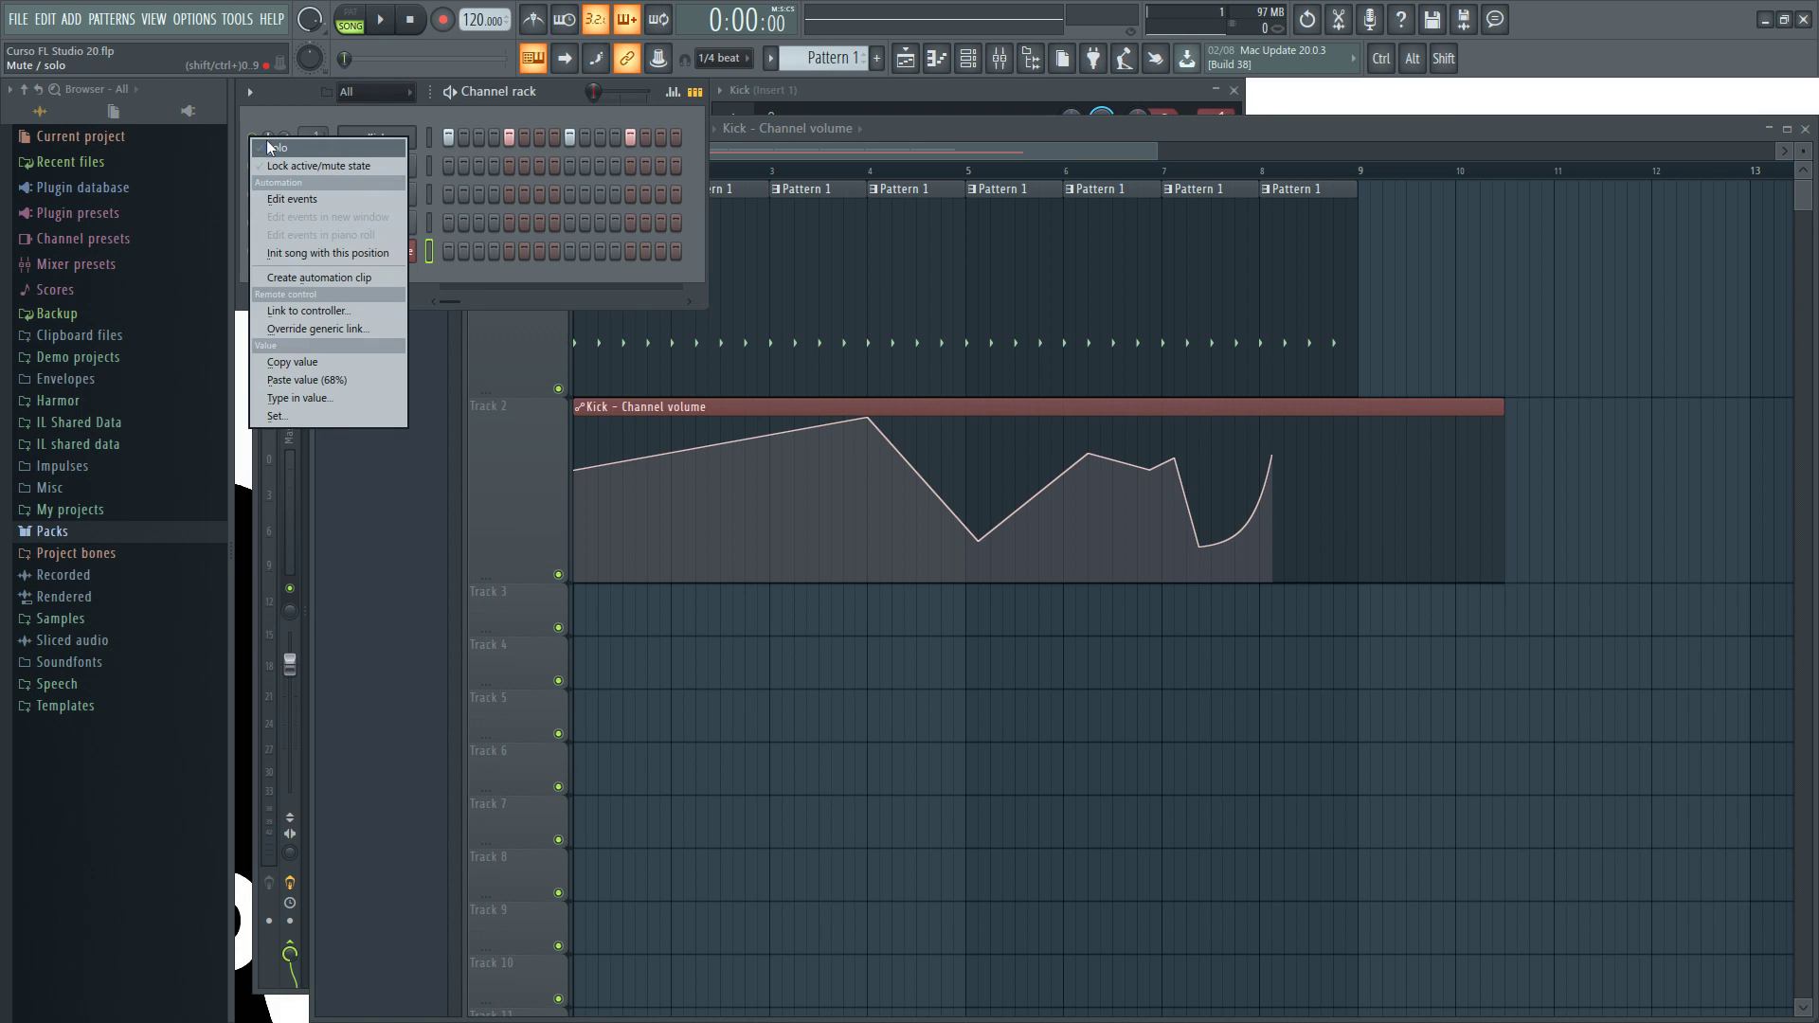
click(324, 282)
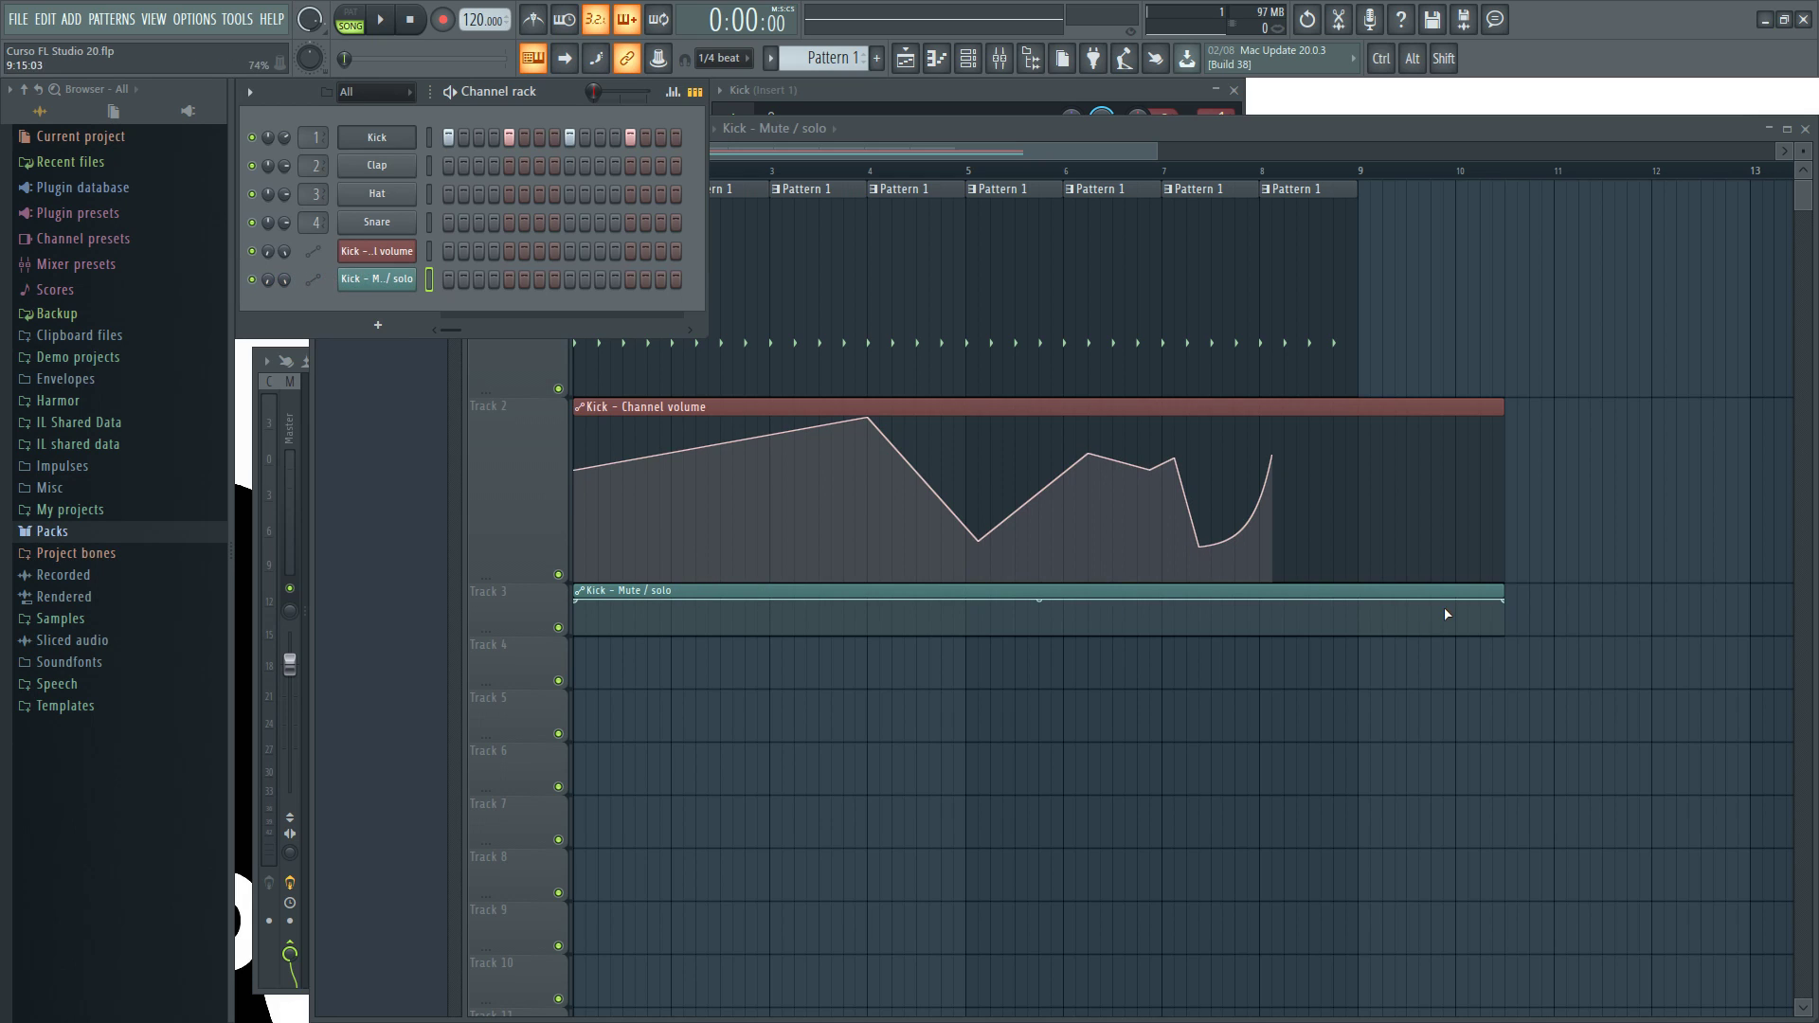
Resize the Kick - Mute / solo clip to end at bar 9 and make Track 3 taller
drag(1504, 604, 764, 588)
drag(490, 646, 489, 822)
drag(768, 602, 1359, 606)
Pull the Mute / solo clip's end point back to 1:15 and add ten zigzag points in its upper half, up to bar 5
drag(761, 605, 662, 635)
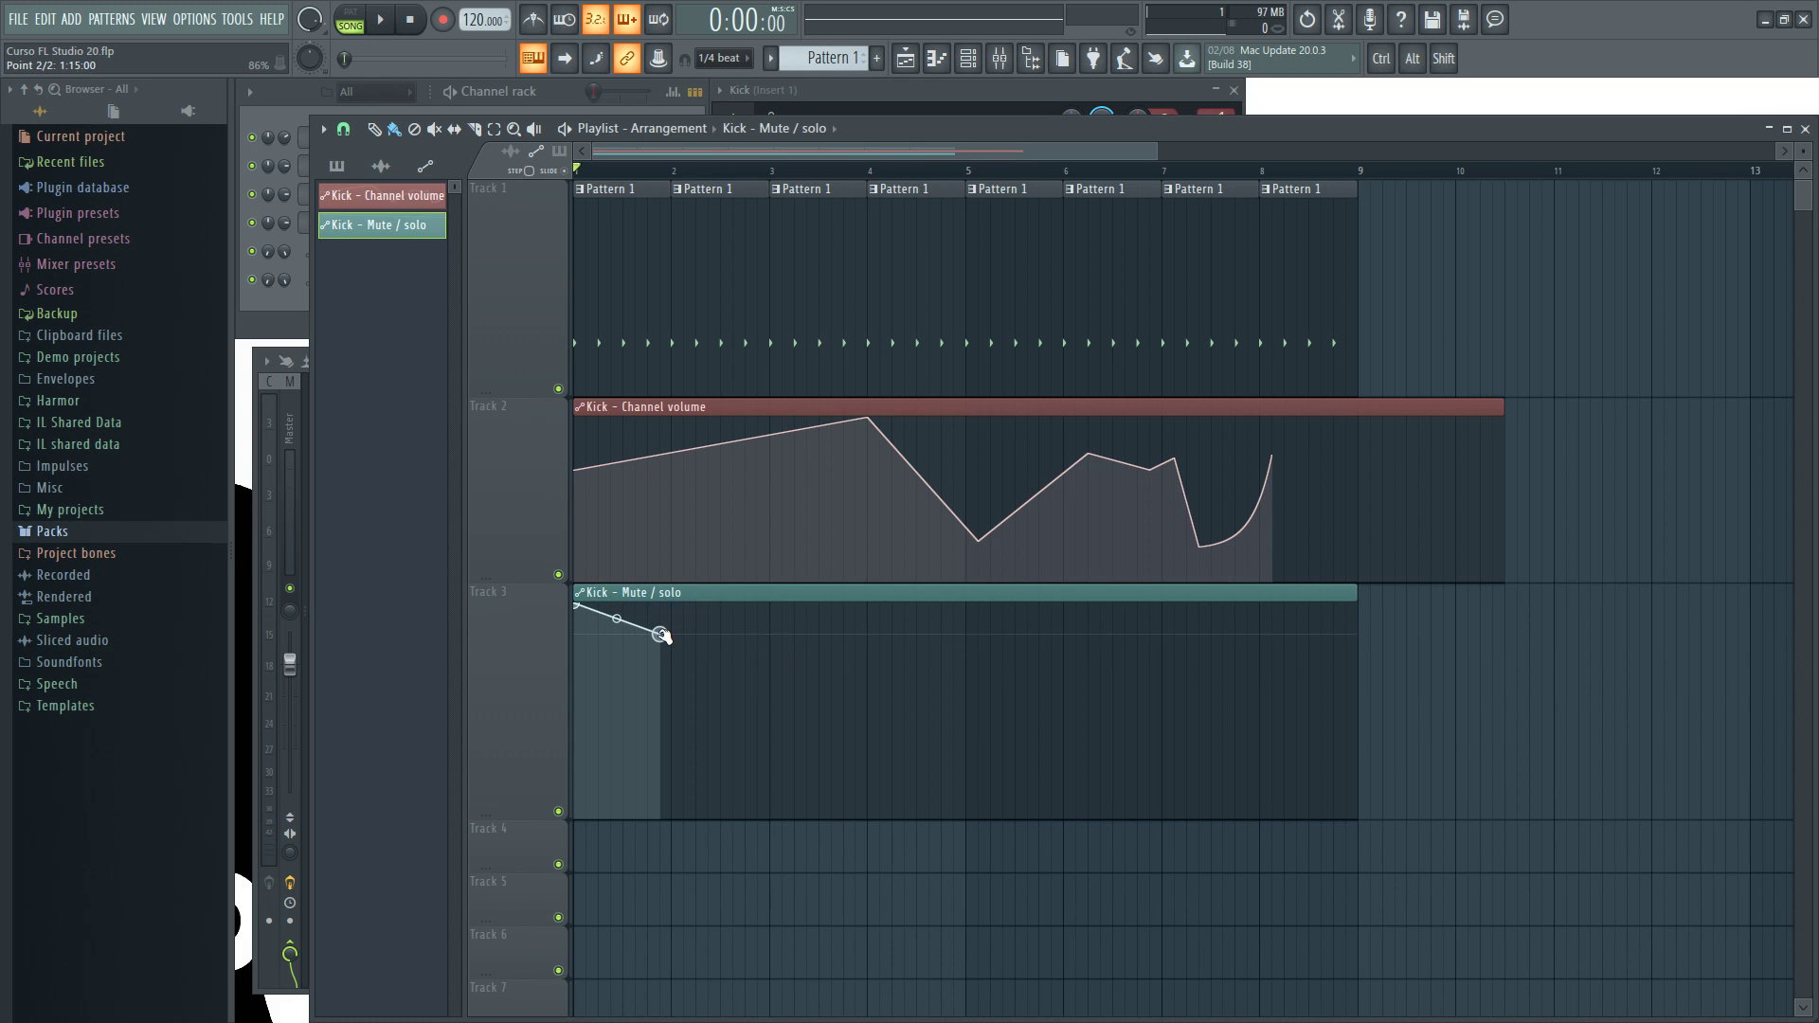
right_click(719, 613)
right_click(746, 643)
right_click(781, 623)
right_click(806, 675)
right_click(830, 629)
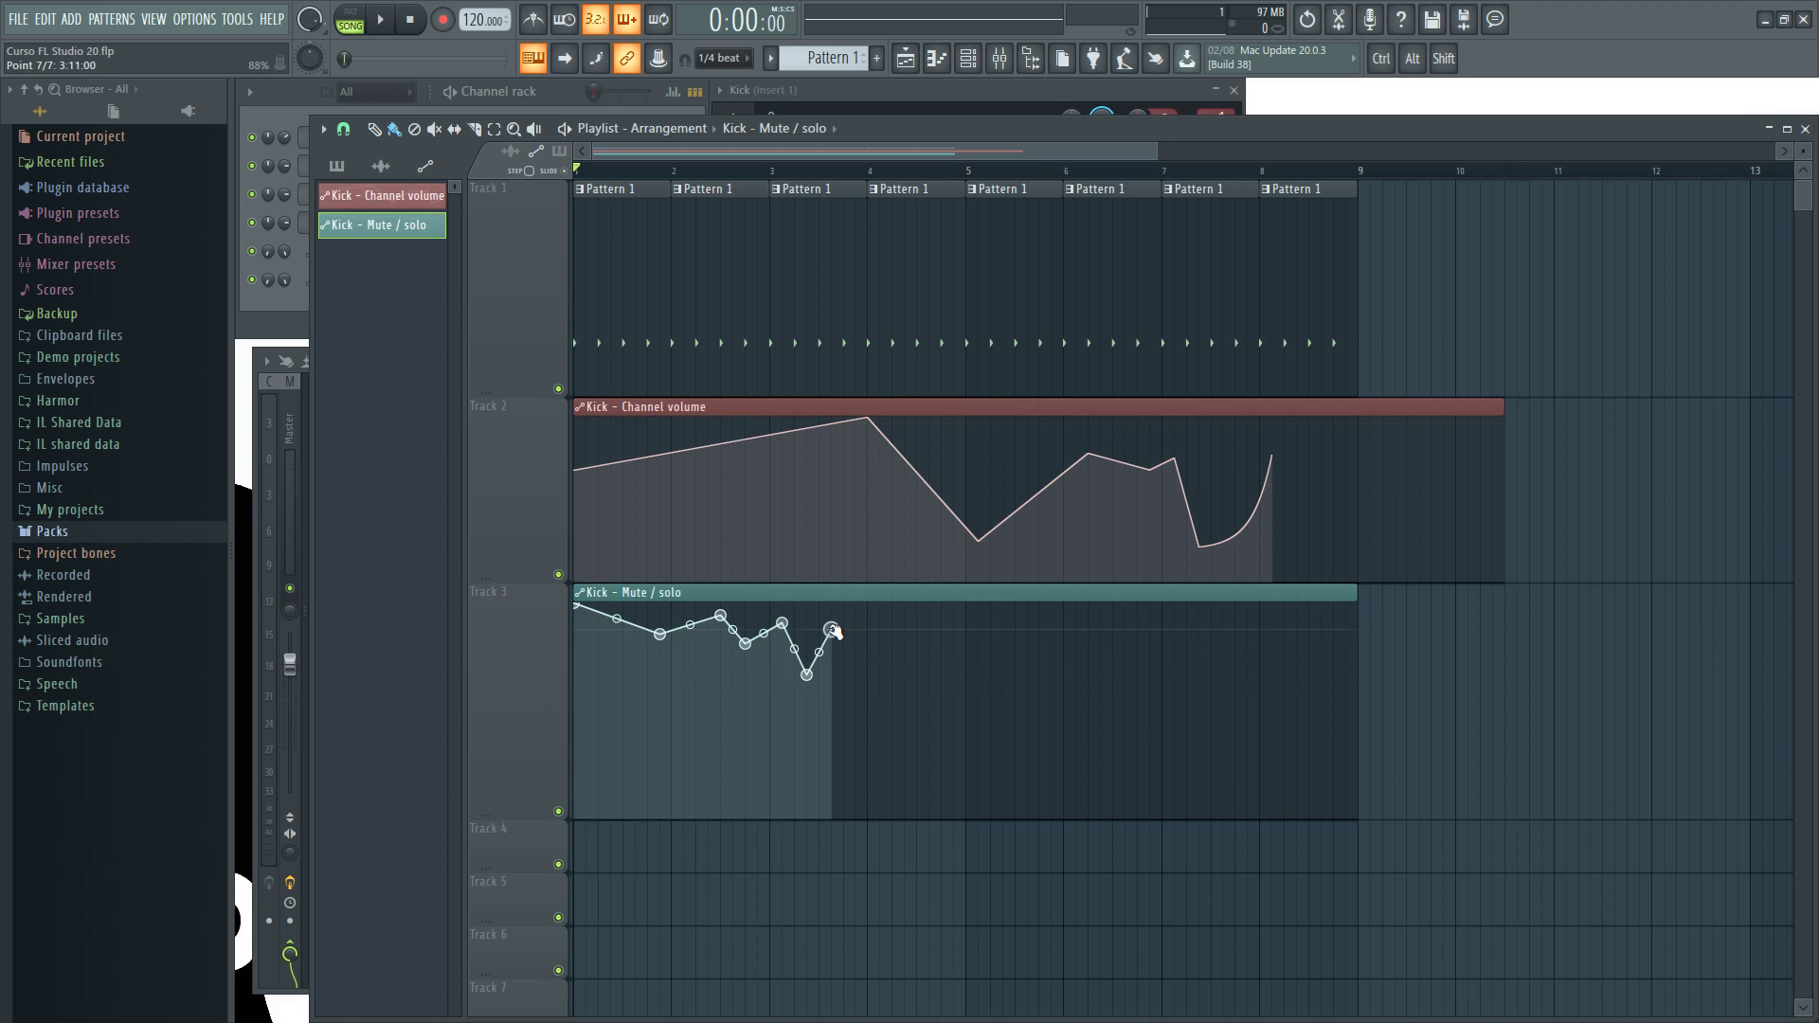
right_click(855, 679)
right_click(893, 651)
right_click(916, 672)
right_click(940, 624)
right_click(966, 662)
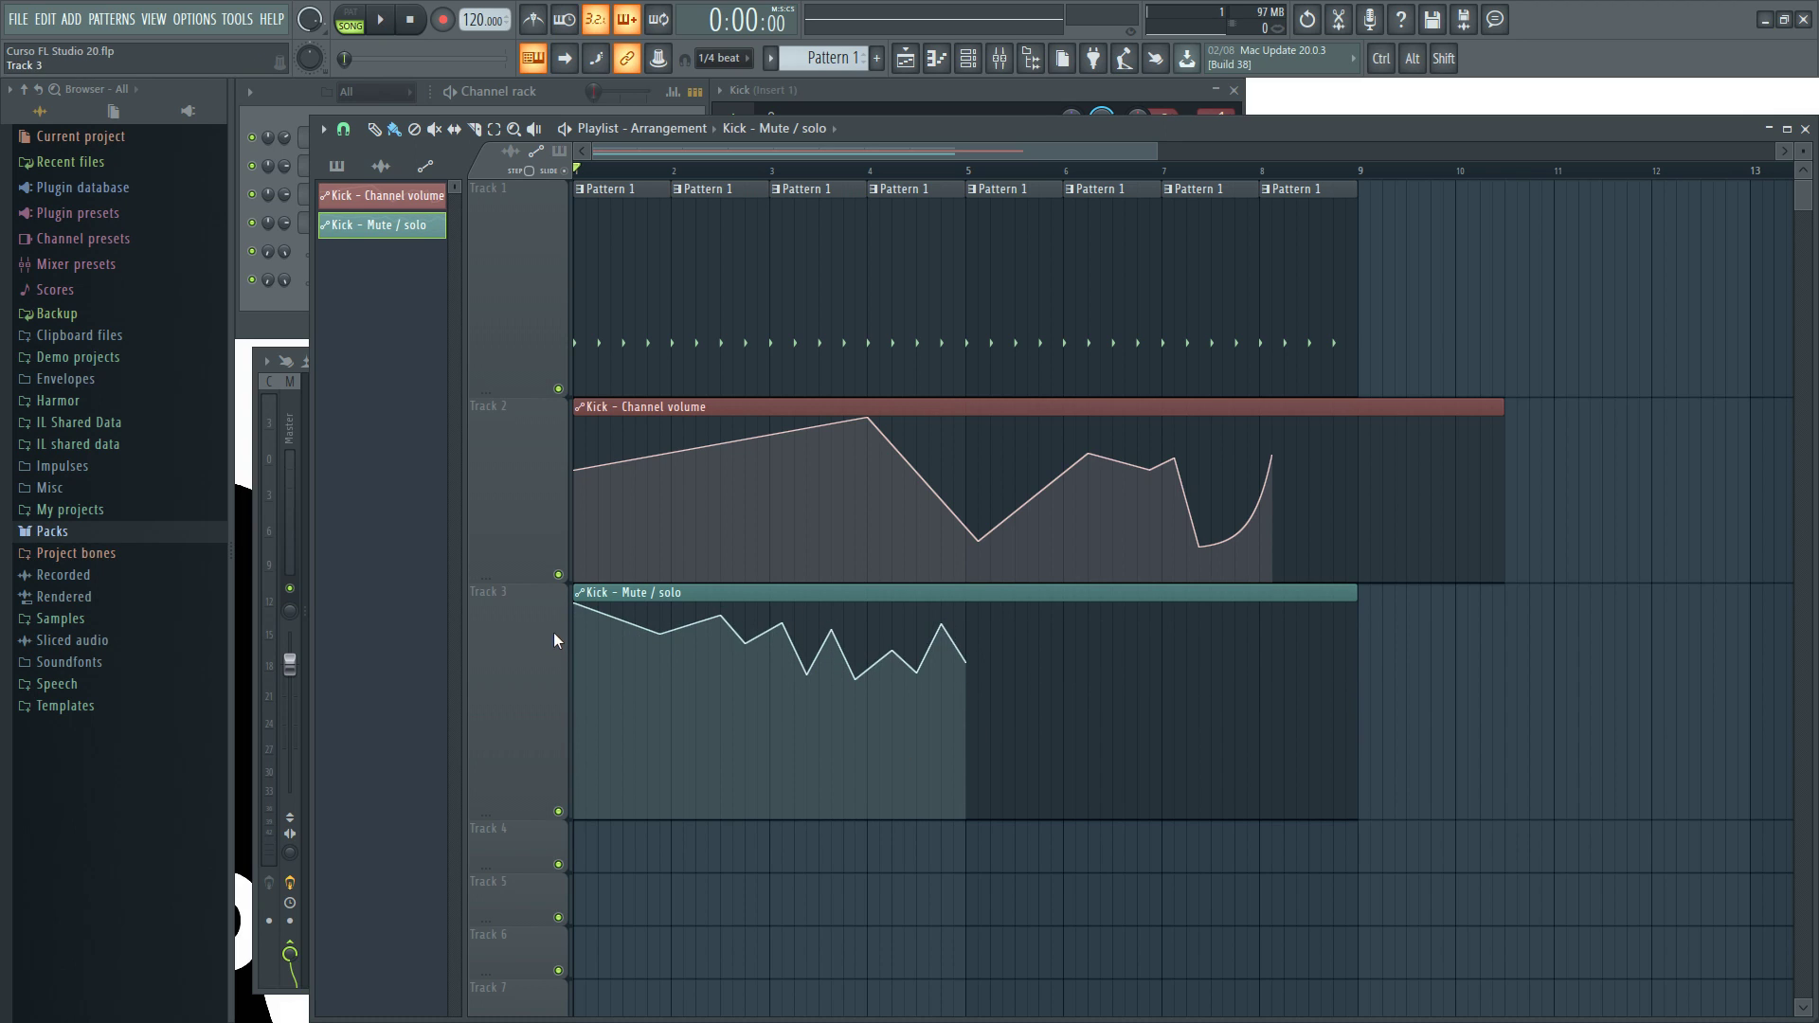
Shift the Playlist to uncover the Kick's controls, lower the Channel volume point at 4:01 to about 71%, and play the song
drag(913, 127, 953, 130)
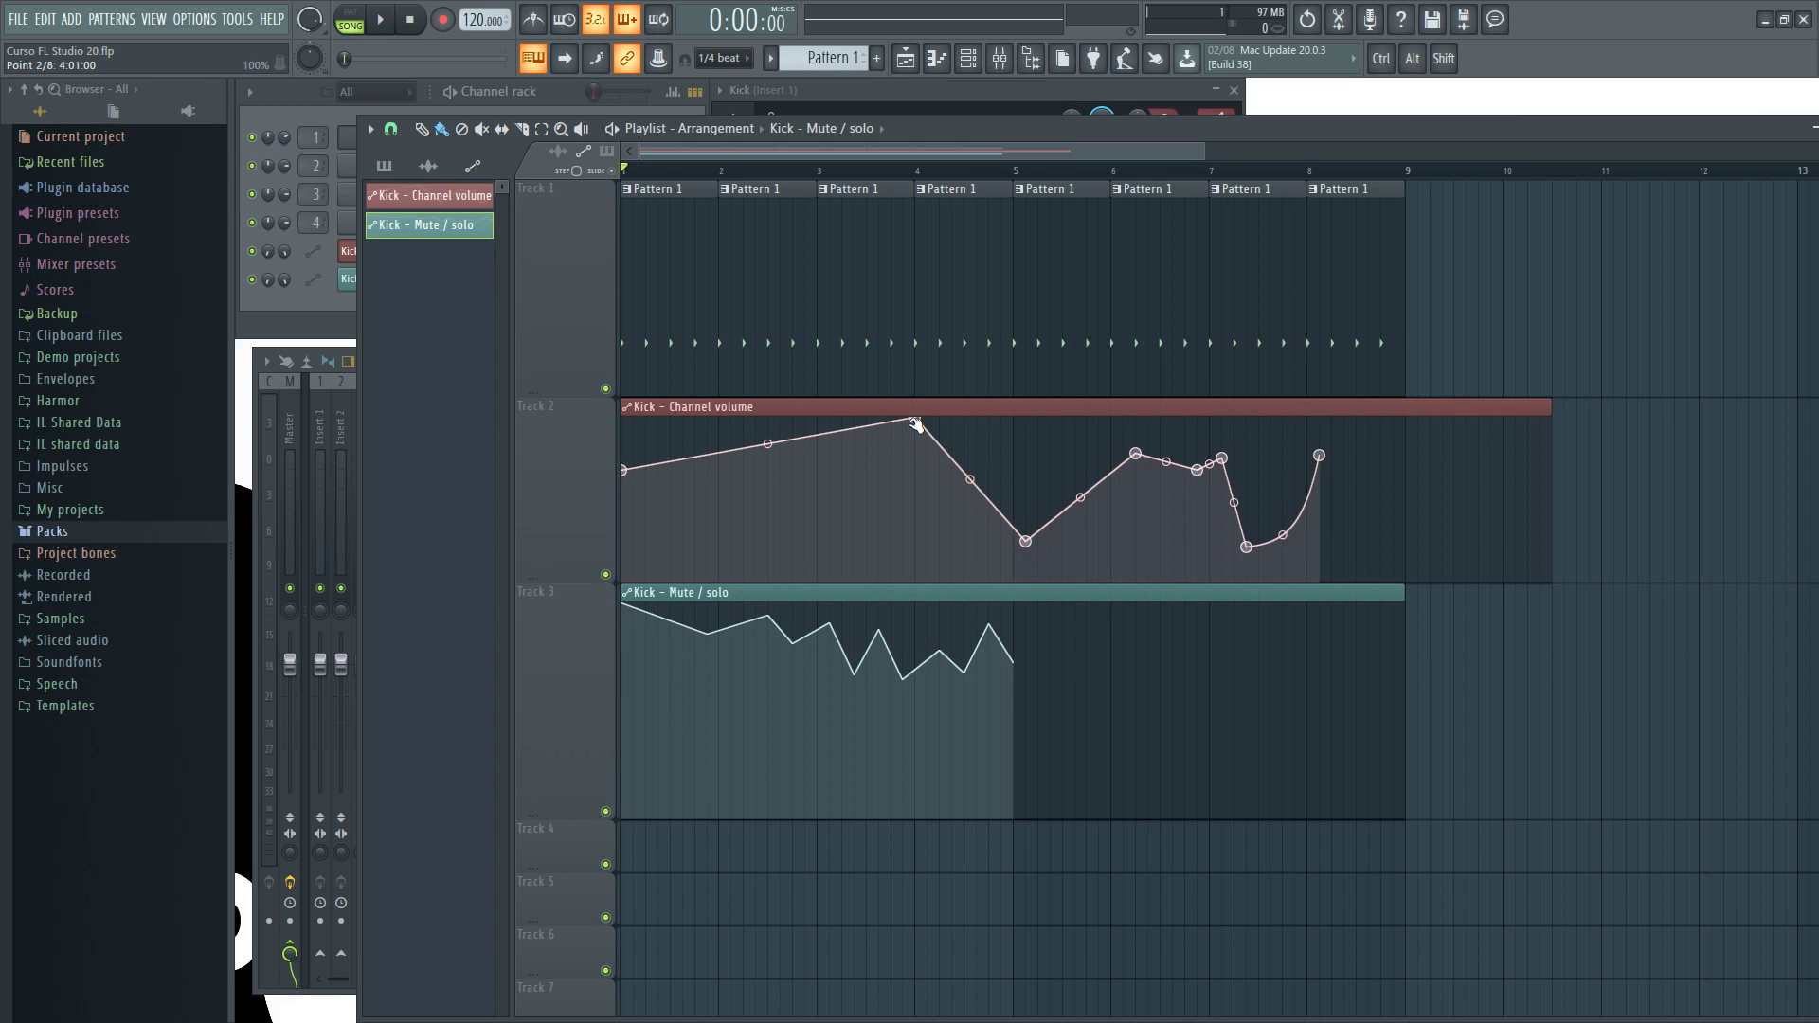
drag(915, 417, 915, 467)
key(space)
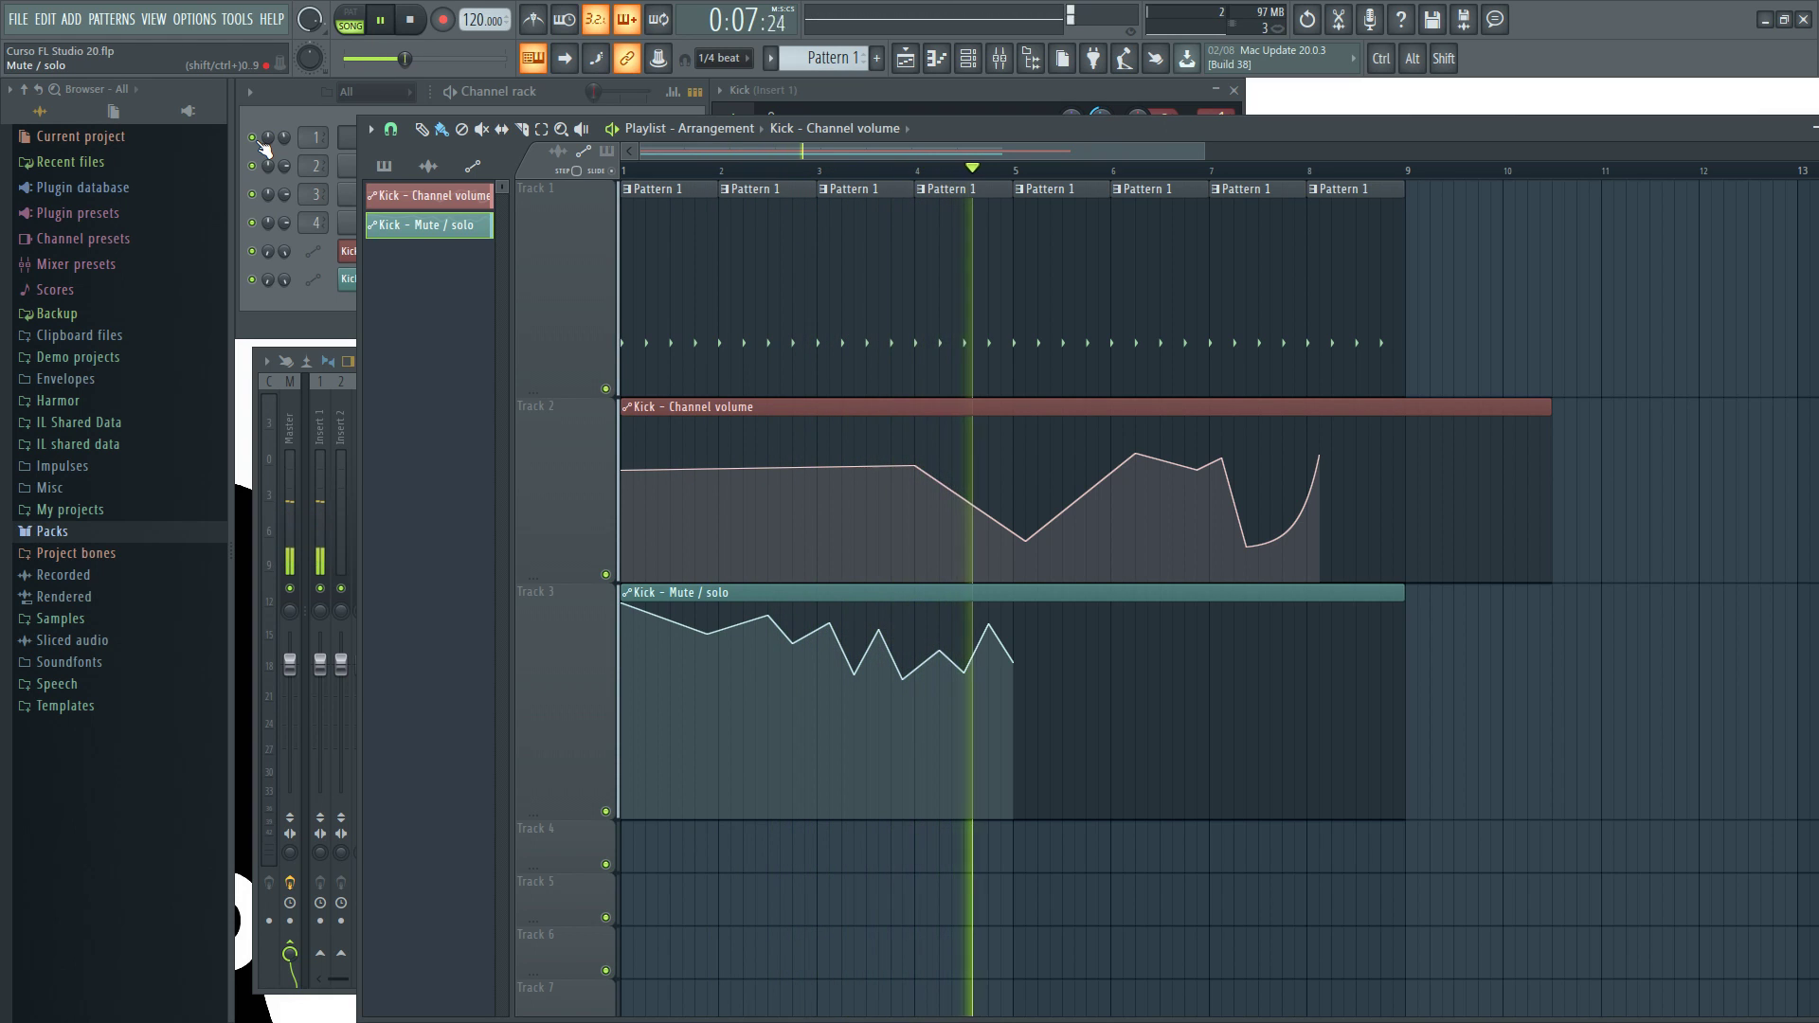
key(space)
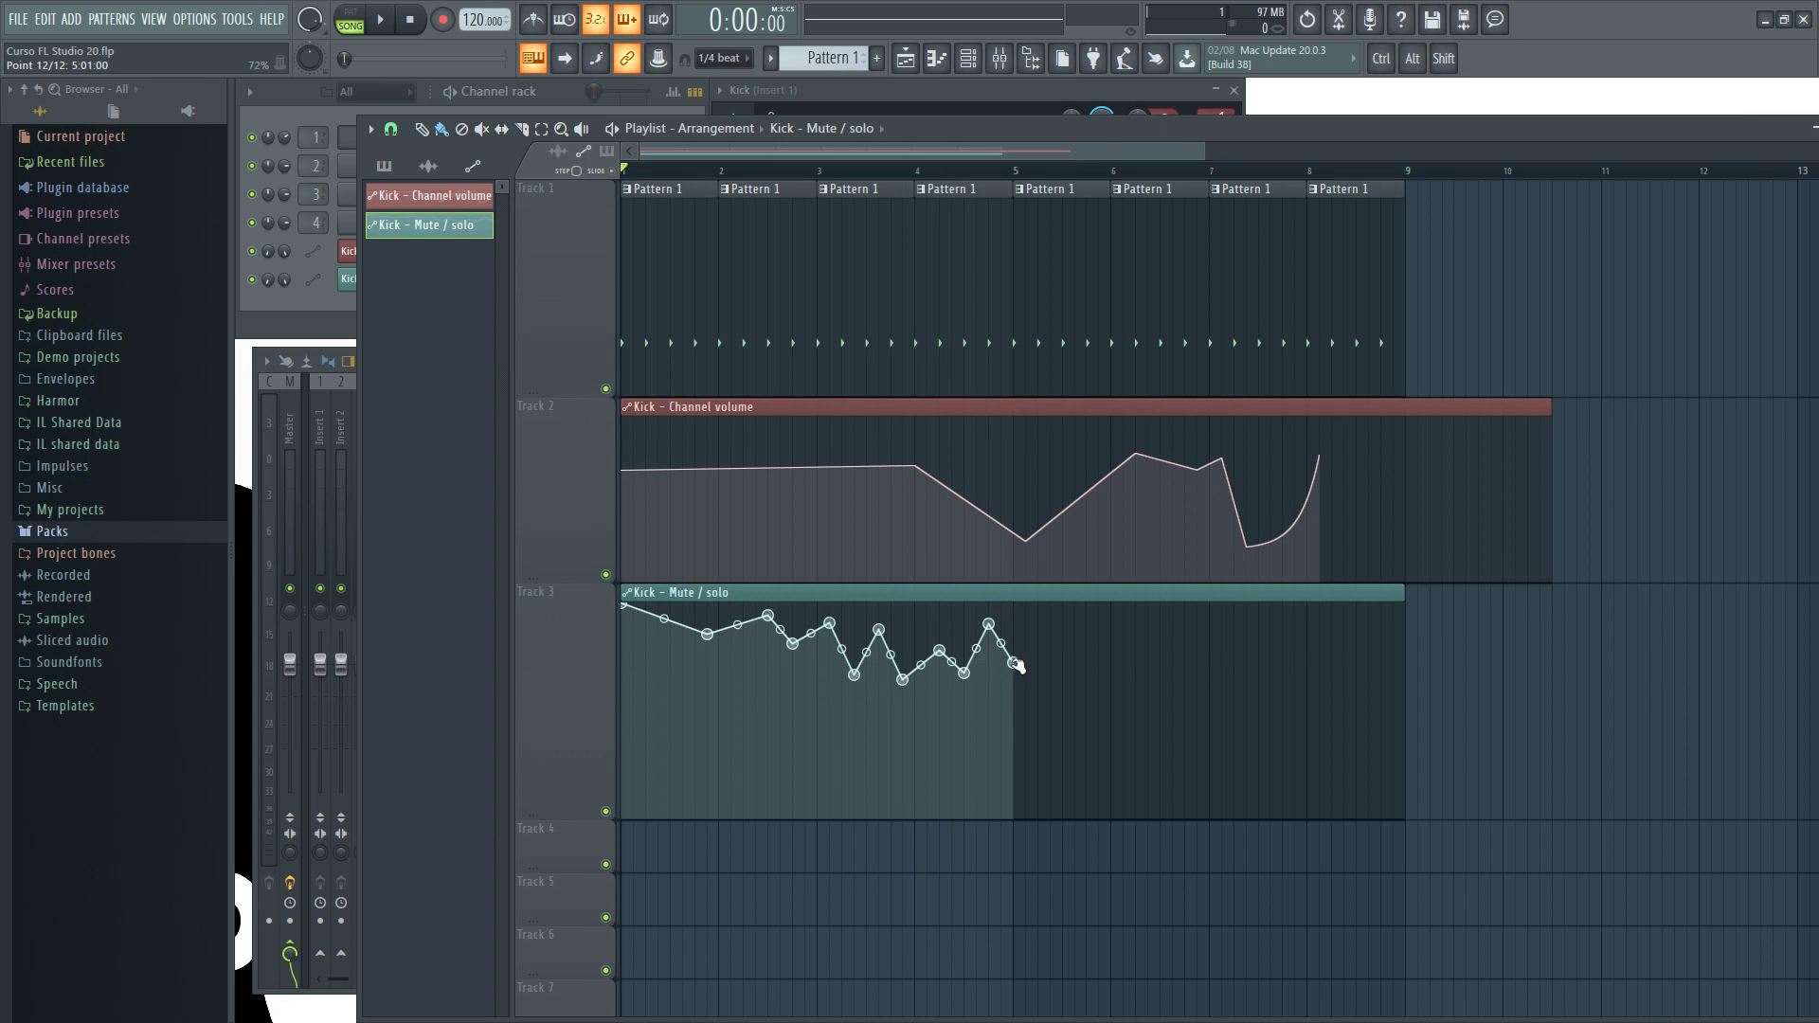
Add a Mute / solo point at 5:15 at about 50% and play the song from shortly before bar 5
click(1110, 674)
drag(1111, 678, 1105, 711)
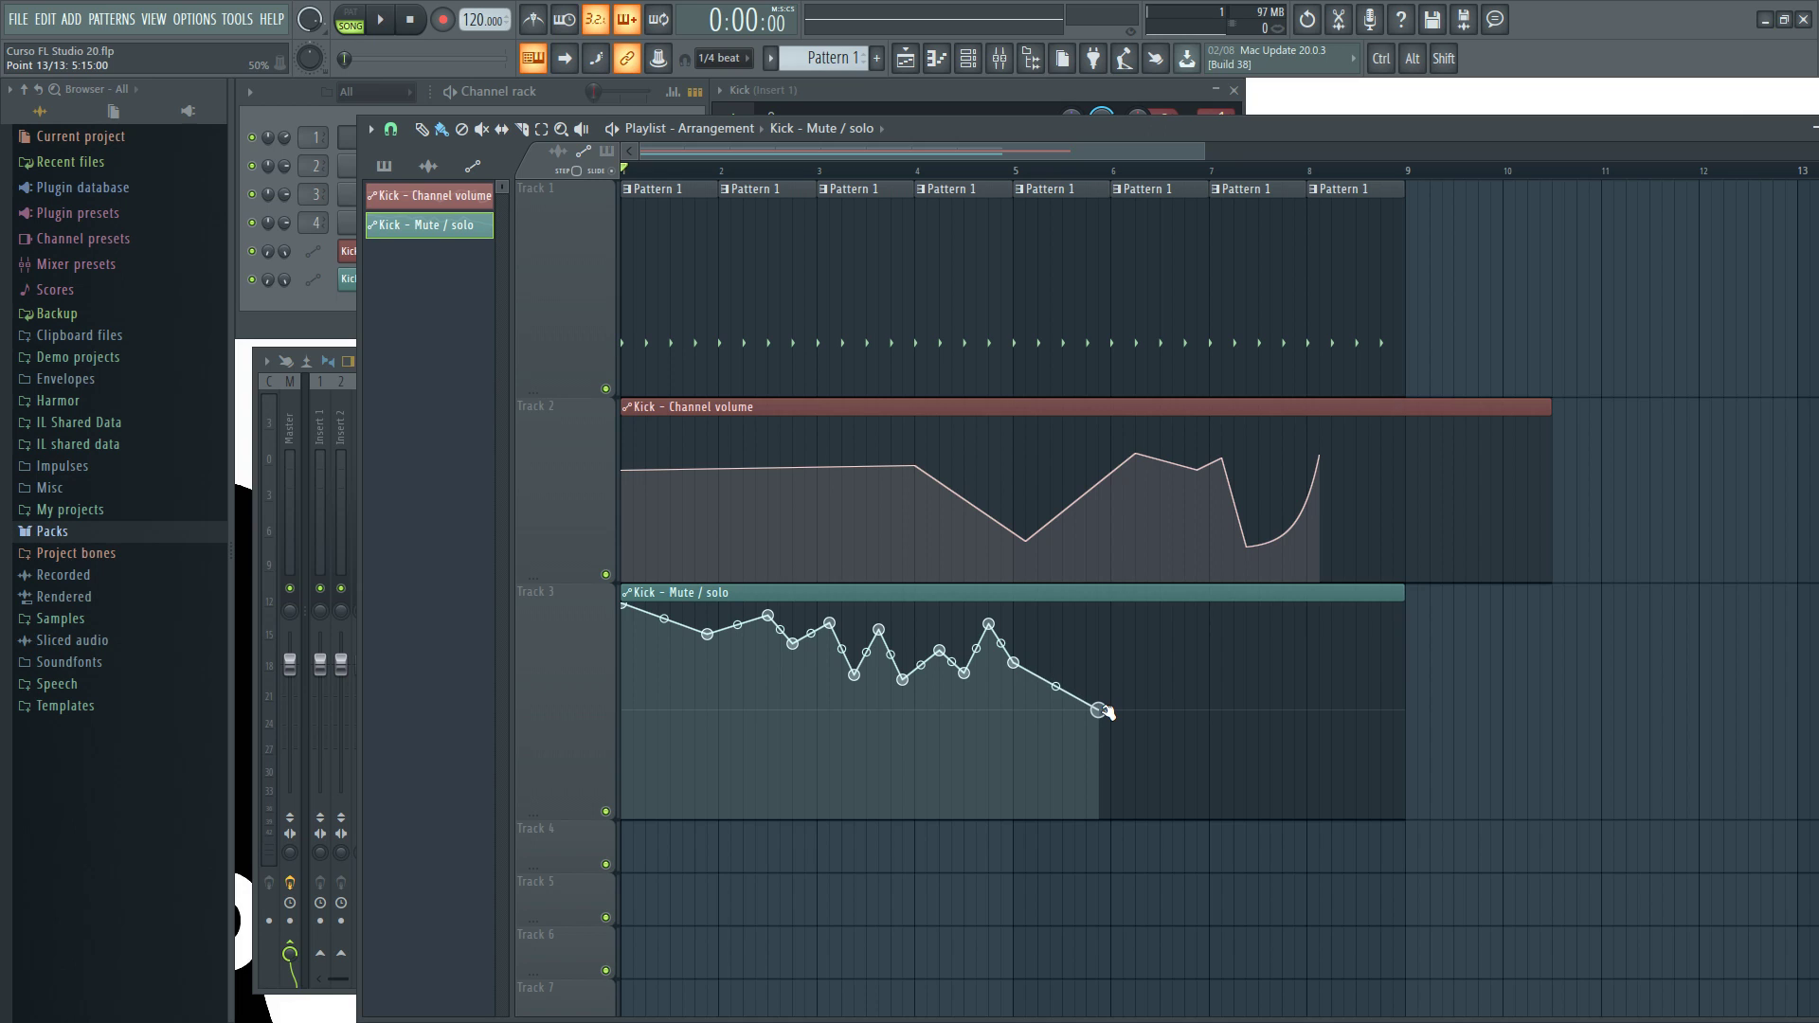
click(989, 171)
key(space)
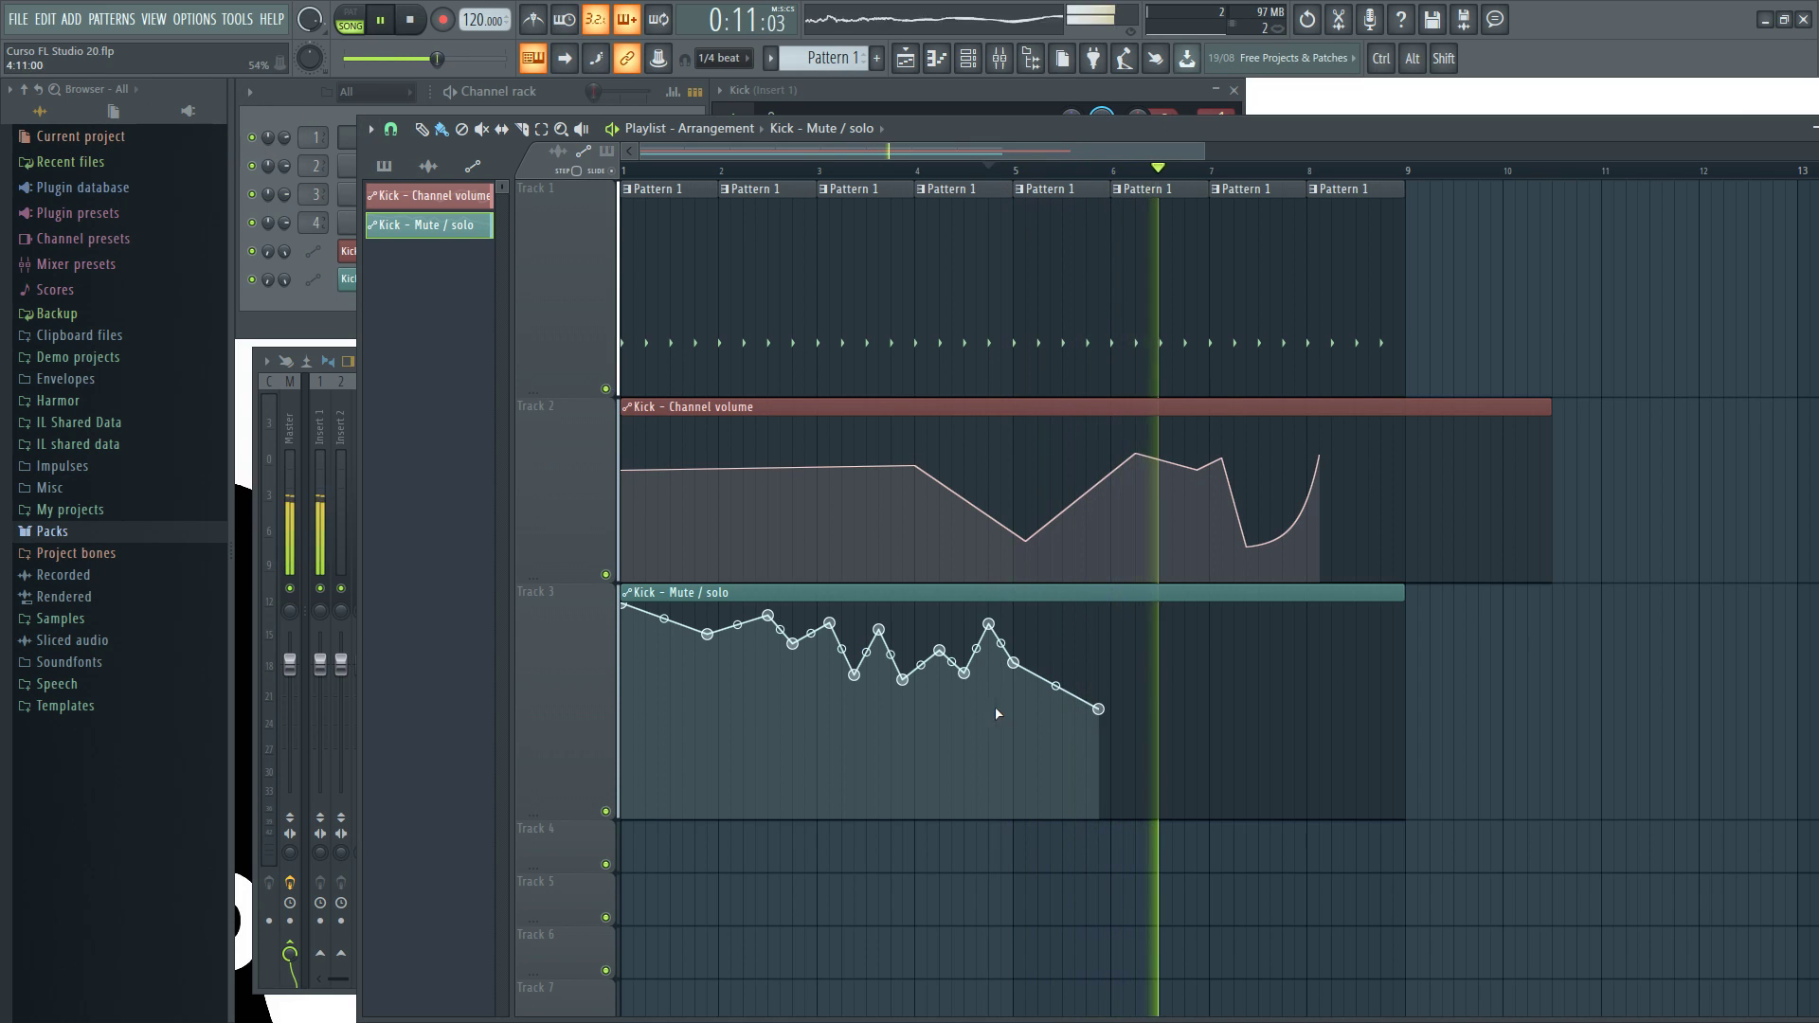
key(space)
Add a Mute / solo point at 6:01 at about the halfway level and play that section again
click(1112, 713)
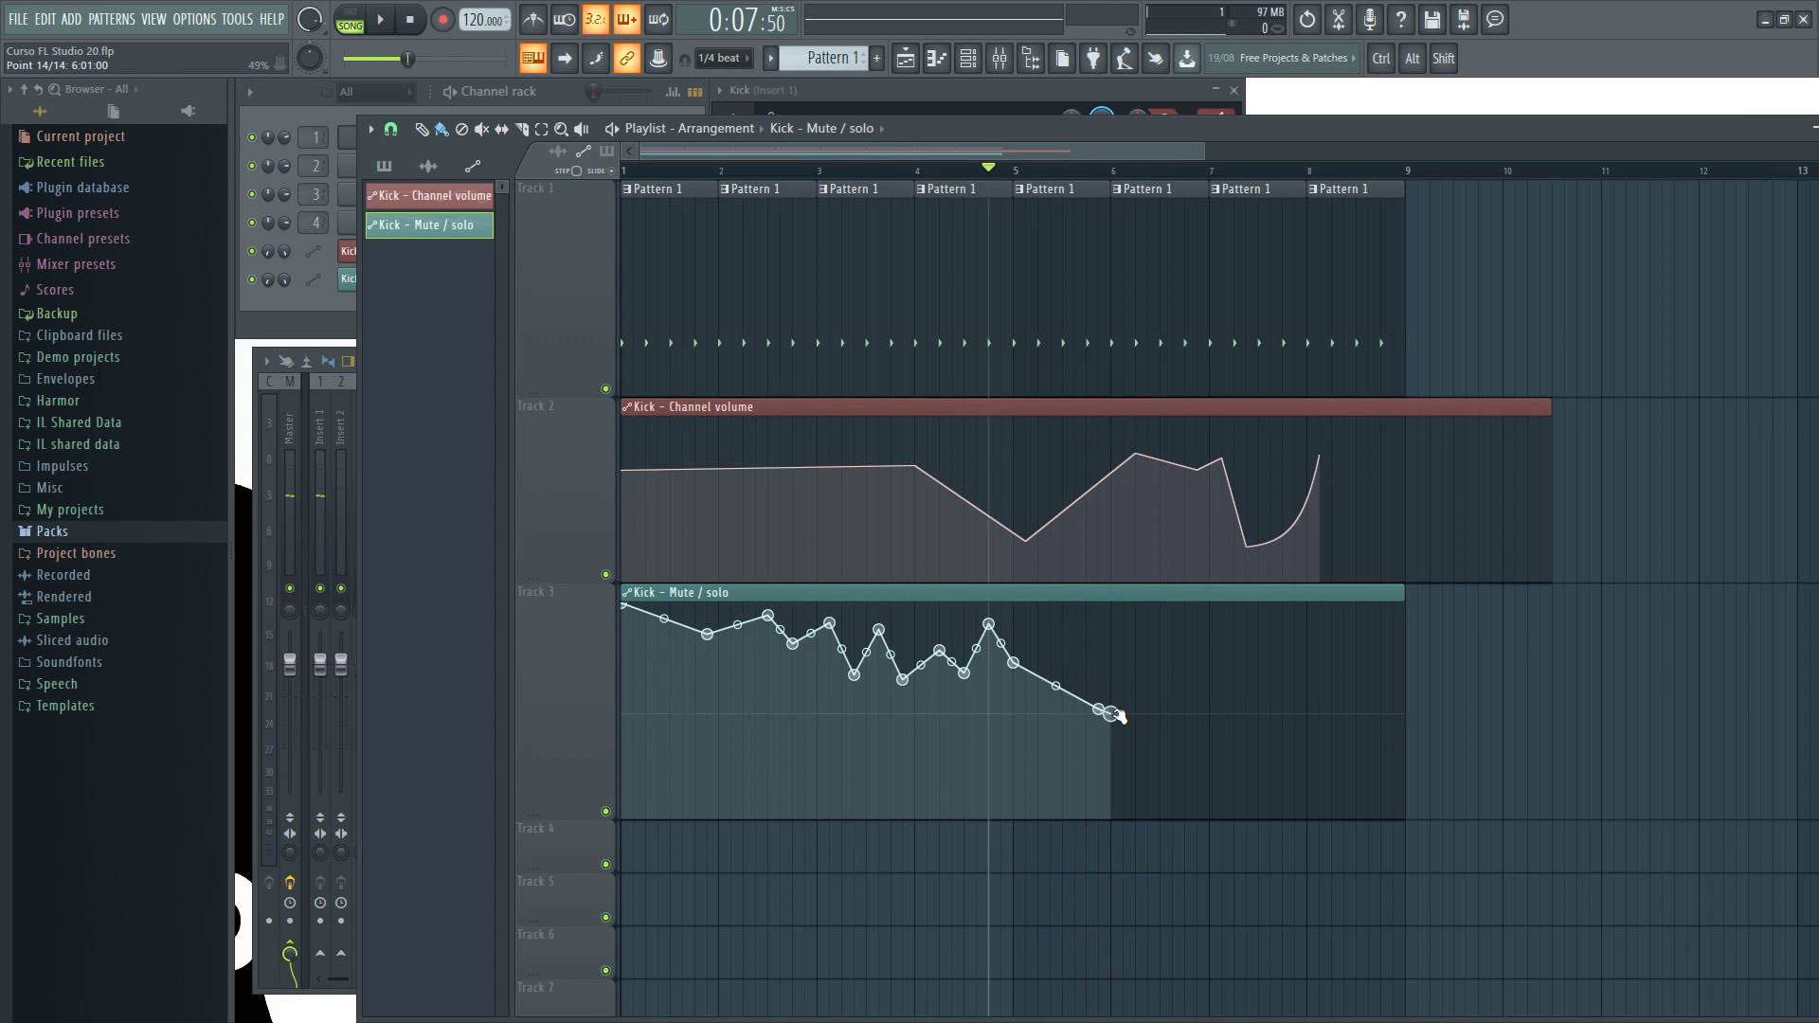
drag(1118, 715, 1120, 713)
key(space)
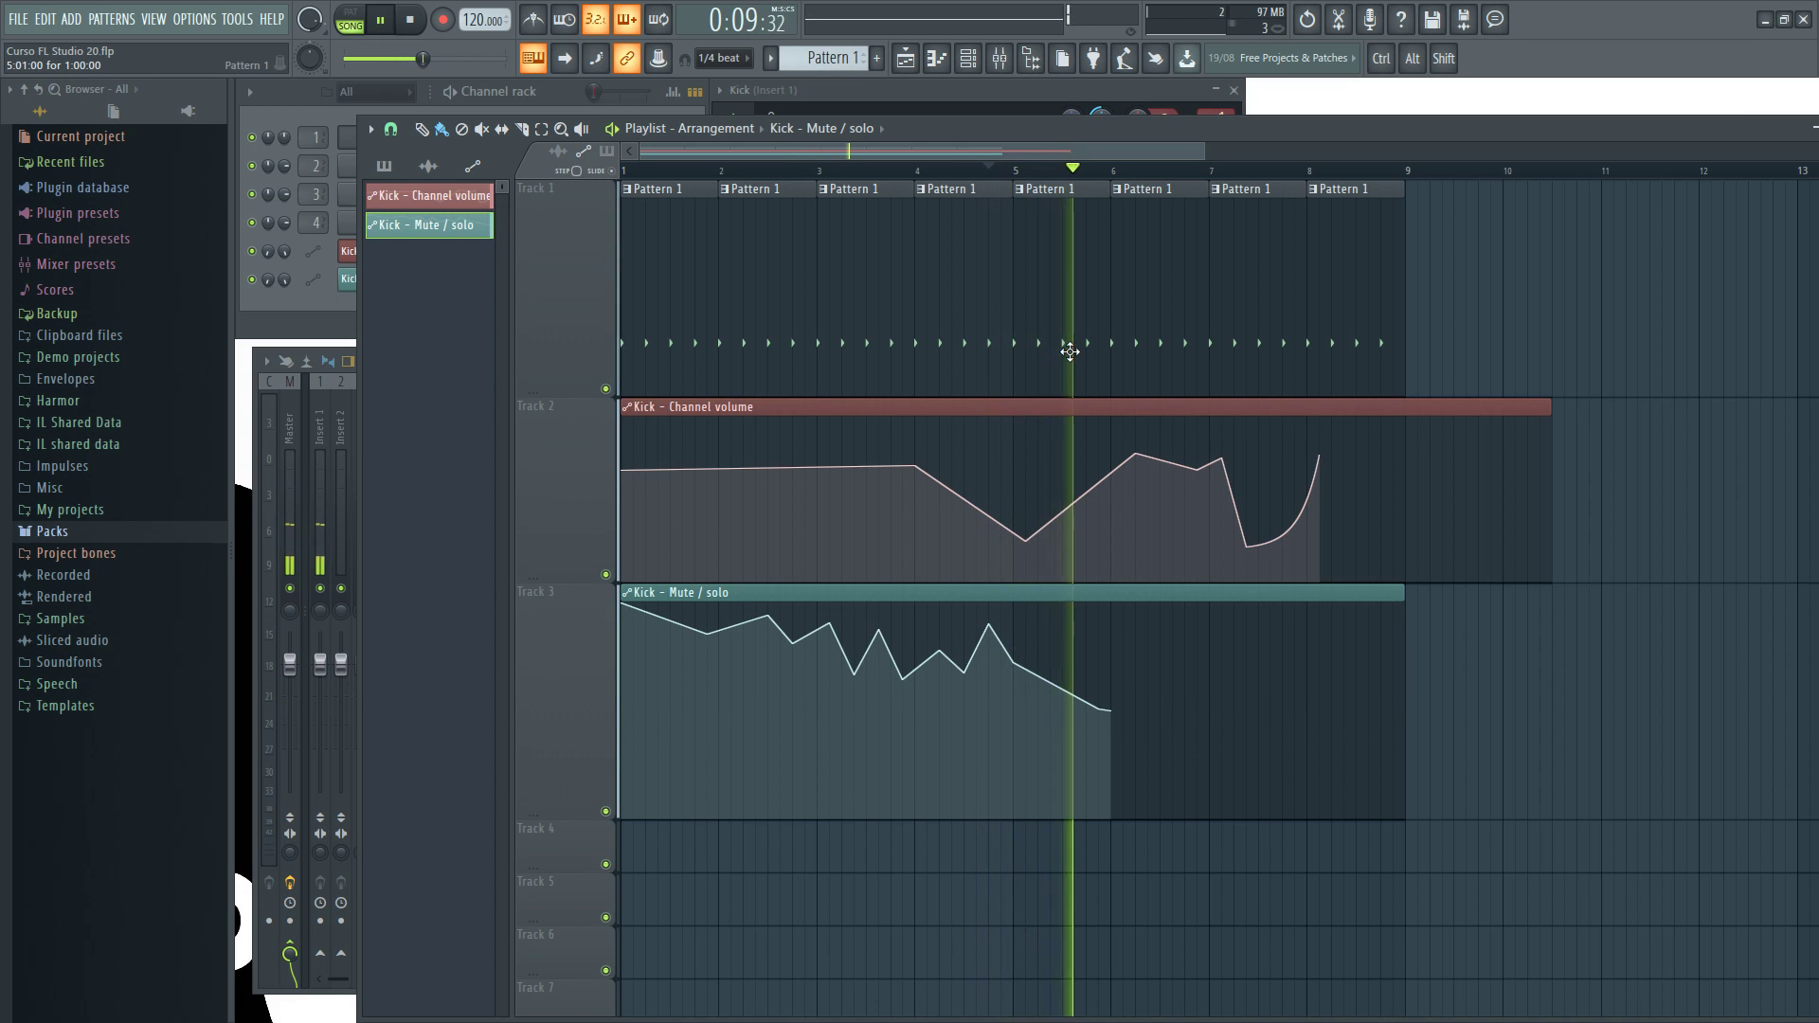
key(space)
Enter an exact value of 0.49 for the Mute / solo point at 6:01 and test how the Kick's mute switch reacts
right_click(1110, 710)
click(1163, 994)
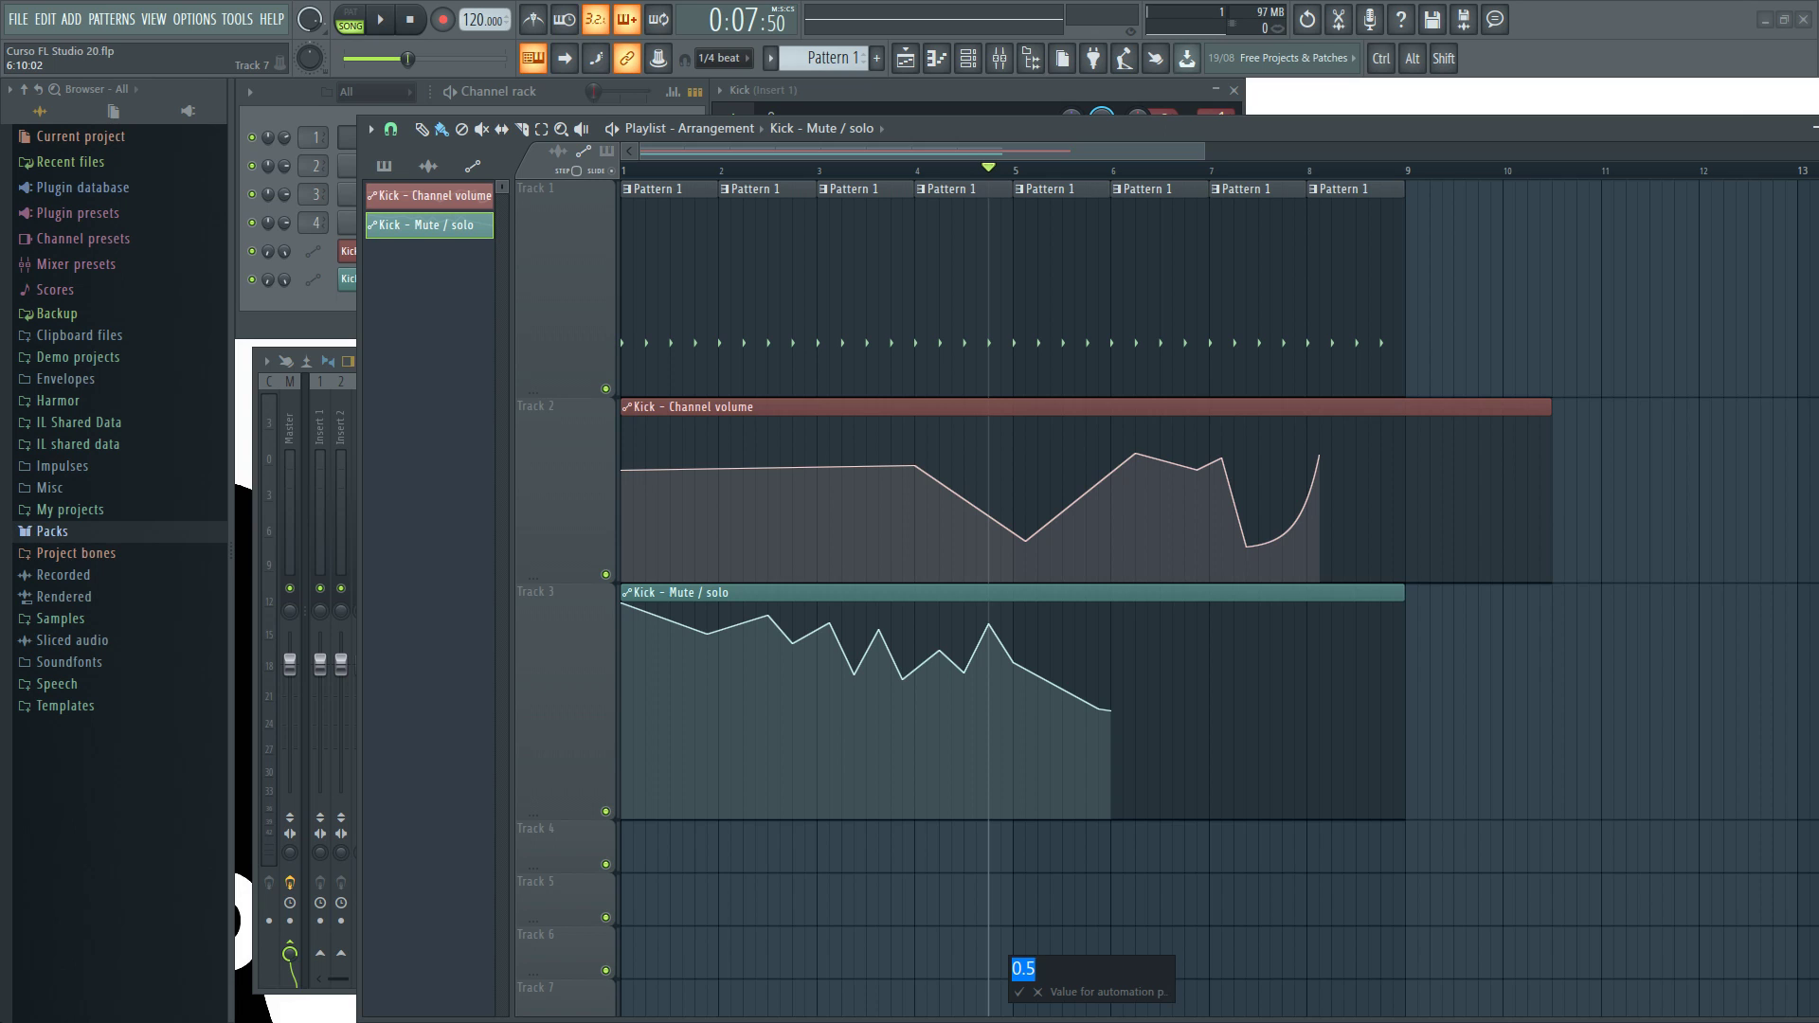
text(49)
key(Return)
key(space)
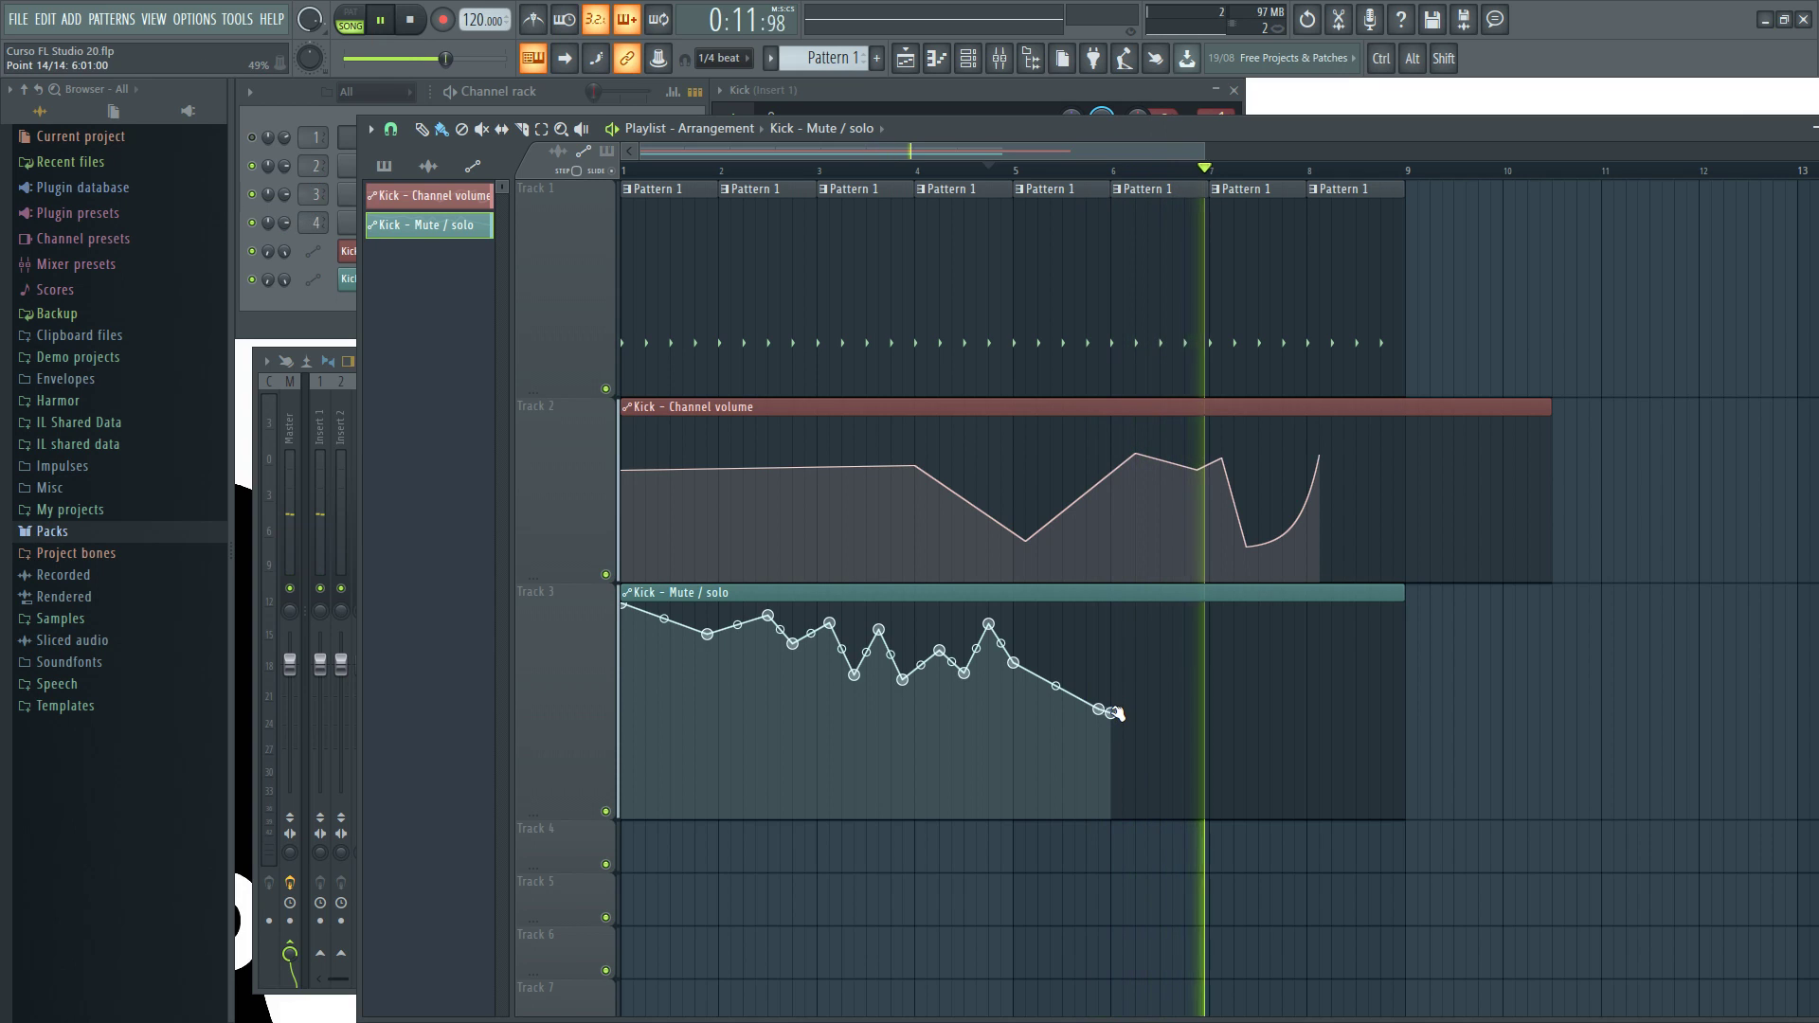
key(space)
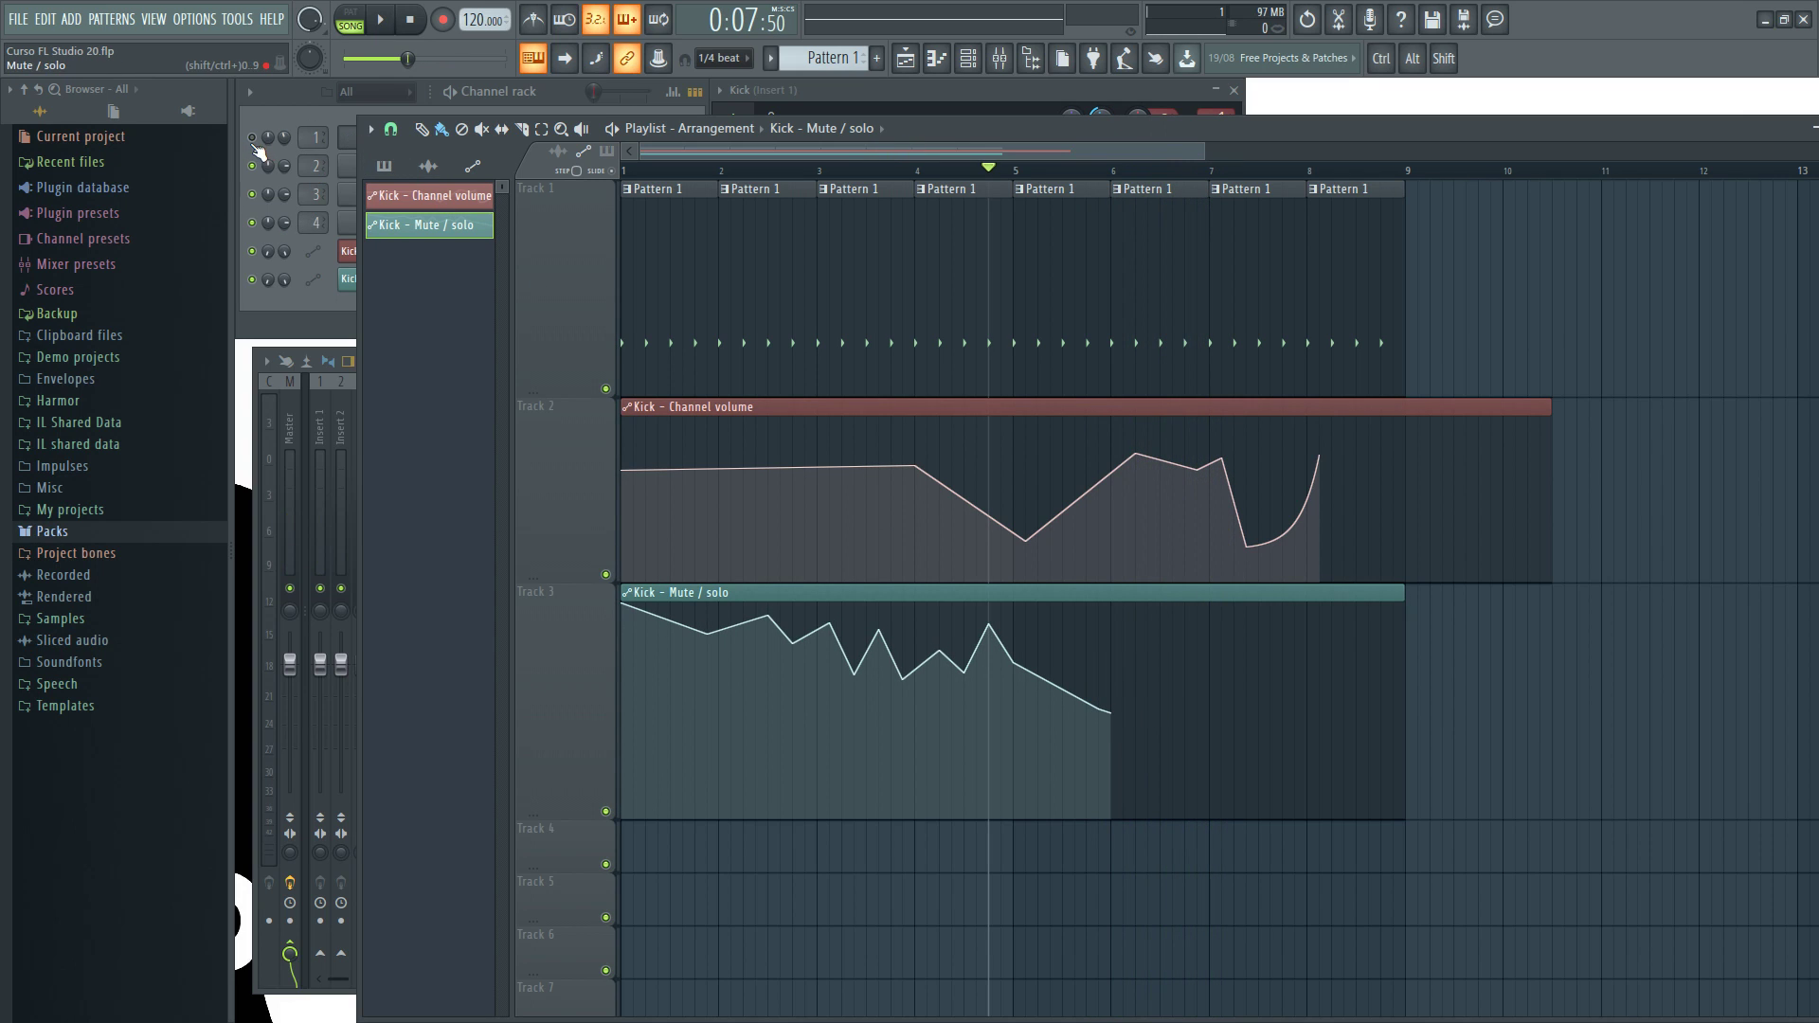
Add zigzag Mute / solo points in the lower half from bar 6, finish with a full-height point at bar 9, and play the section
click(1172, 780)
click(1184, 747)
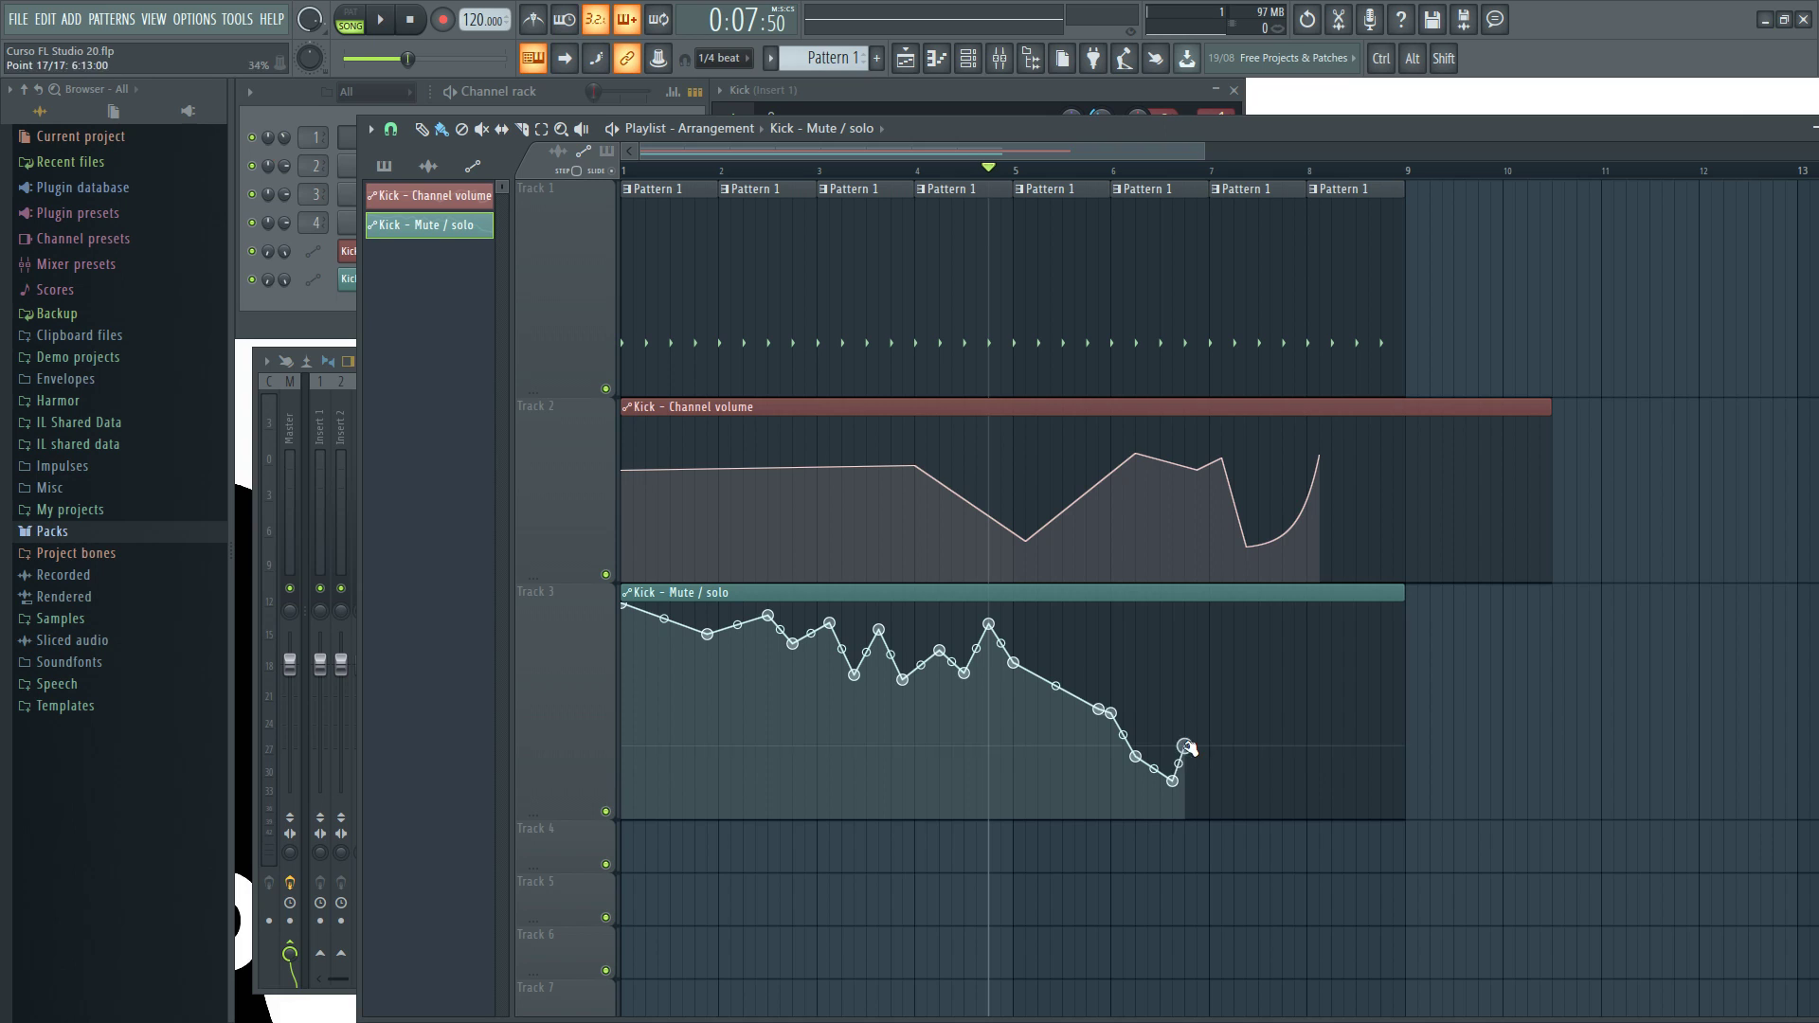
click(1220, 798)
click(1233, 735)
click(1282, 780)
click(1294, 742)
click(1344, 745)
click(1402, 605)
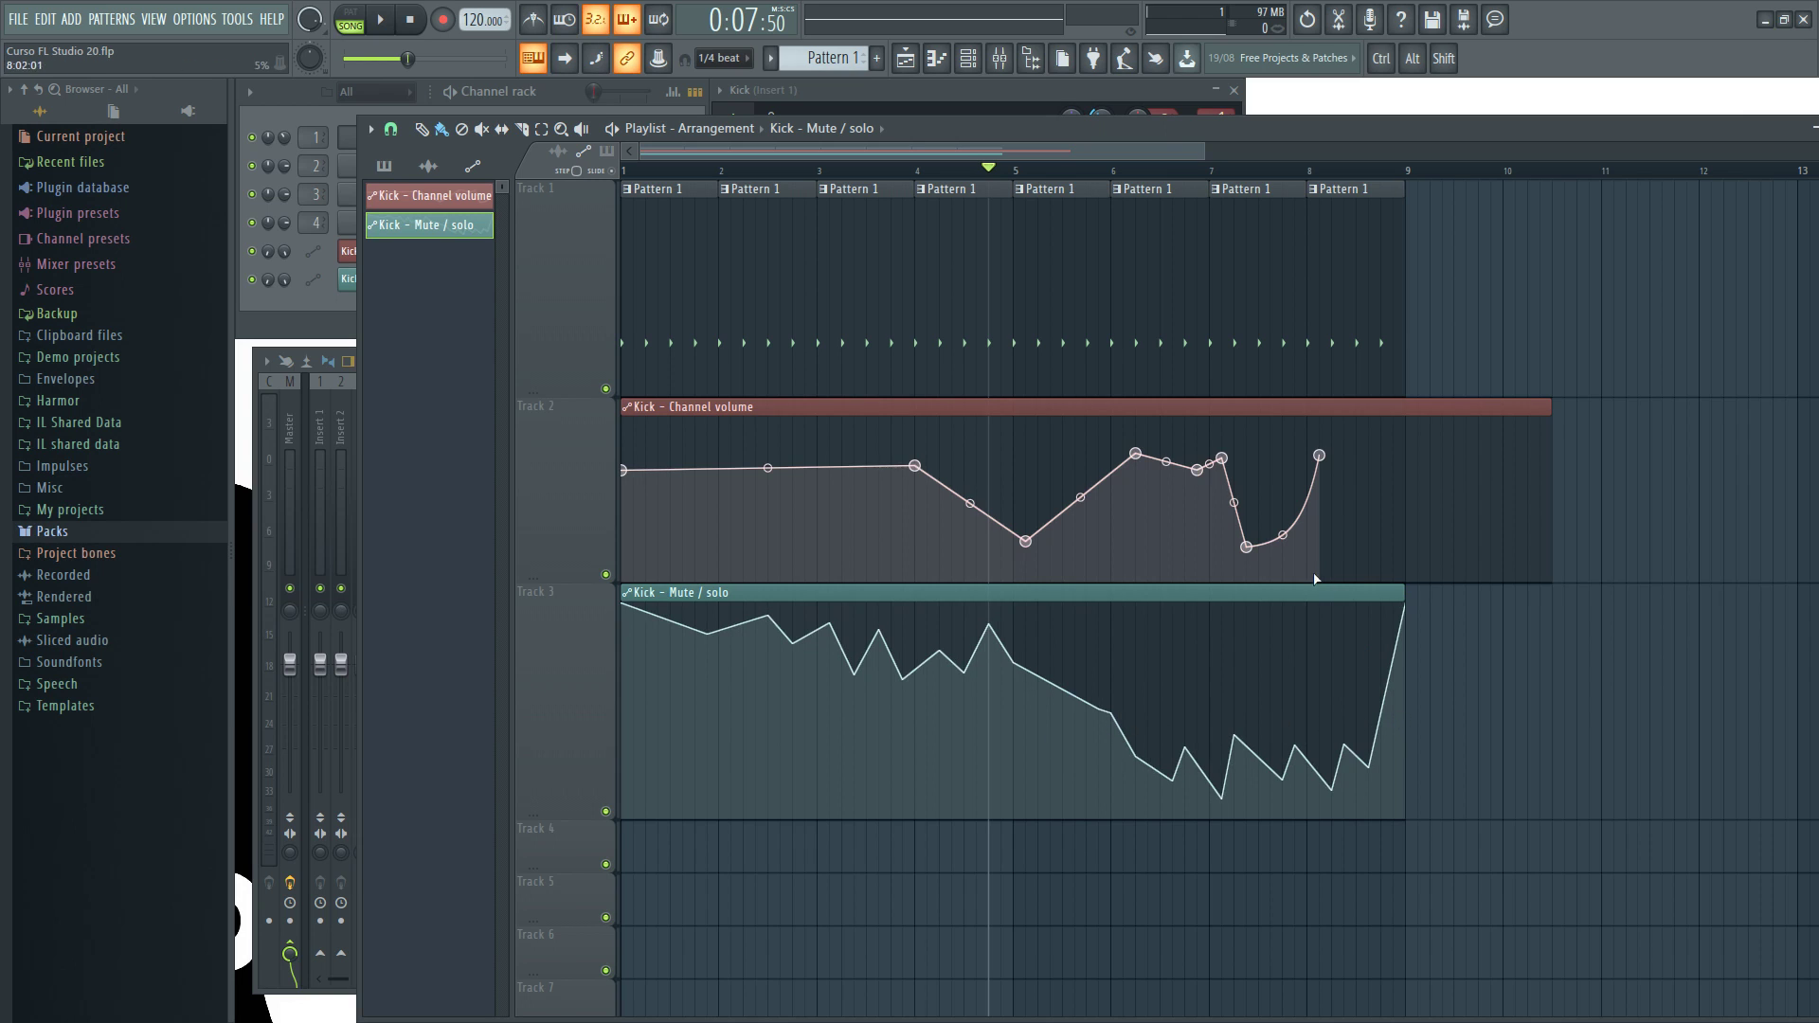
key(space)
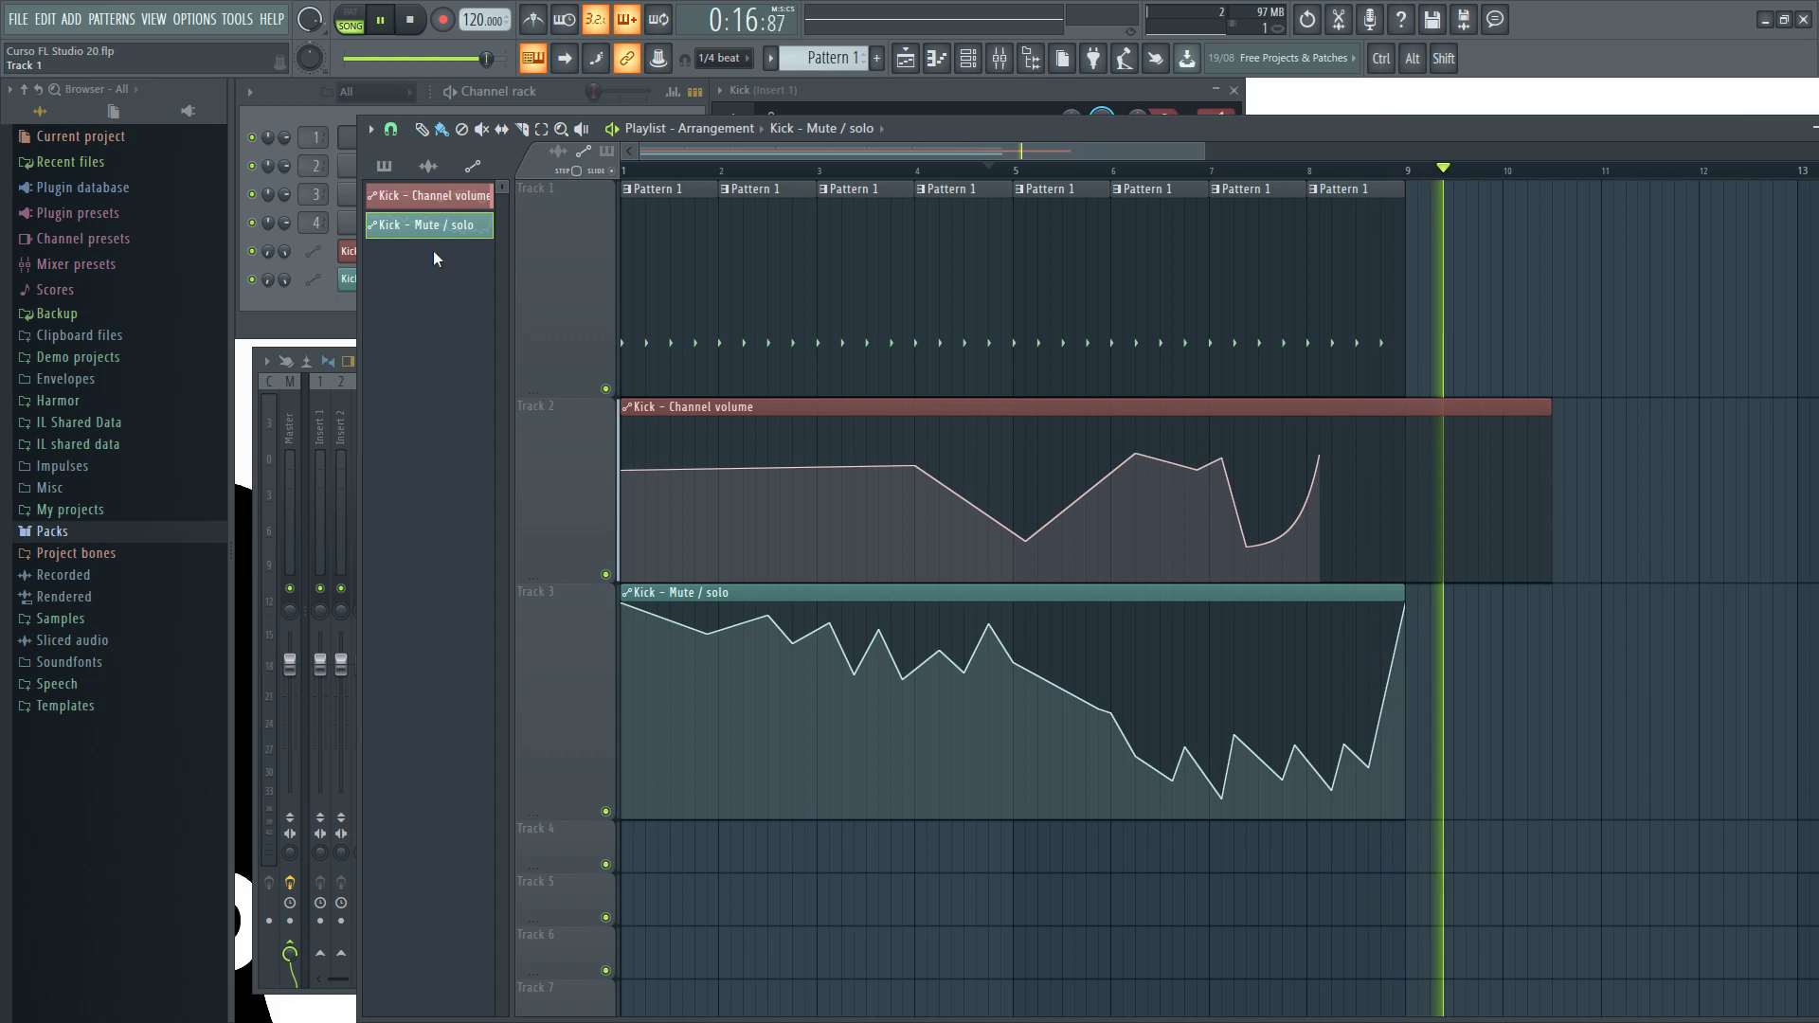
key(space)
Shorten the Kick - Channel volume clip to end at bar 9 and remove the Mute / solo clip from Track 3
drag(1551, 418, 1405, 555)
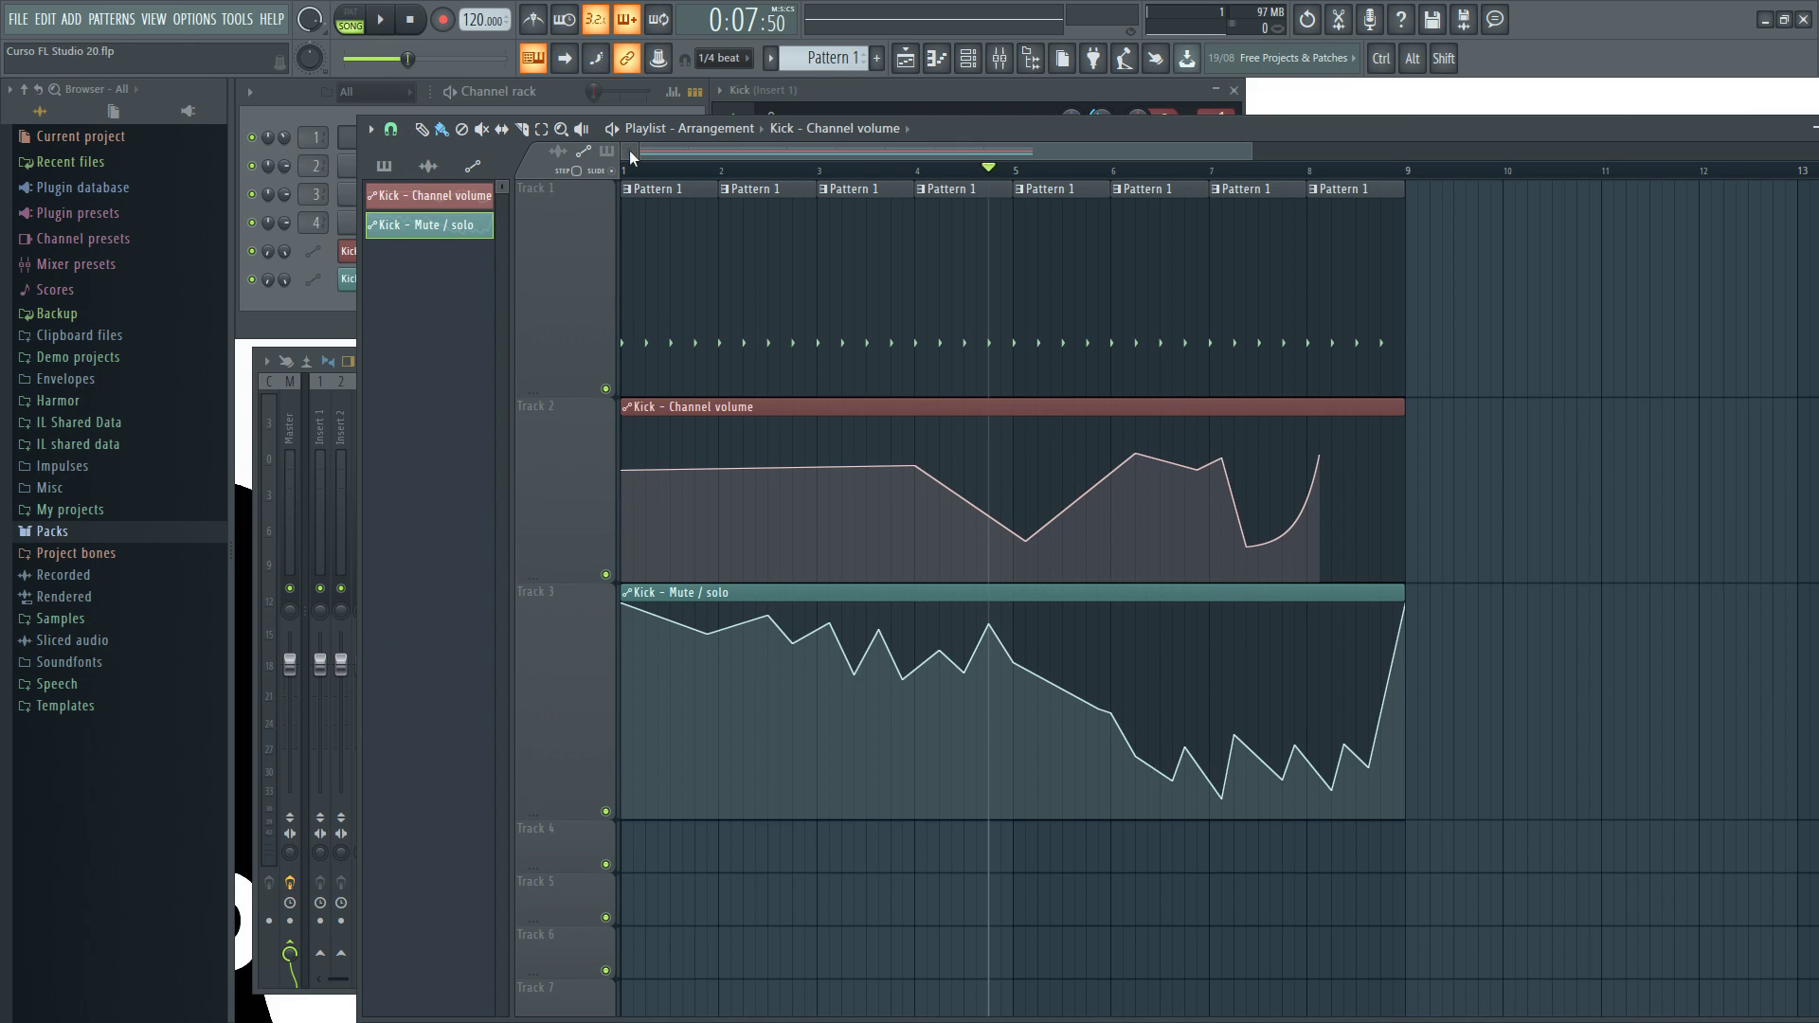
click(566, 93)
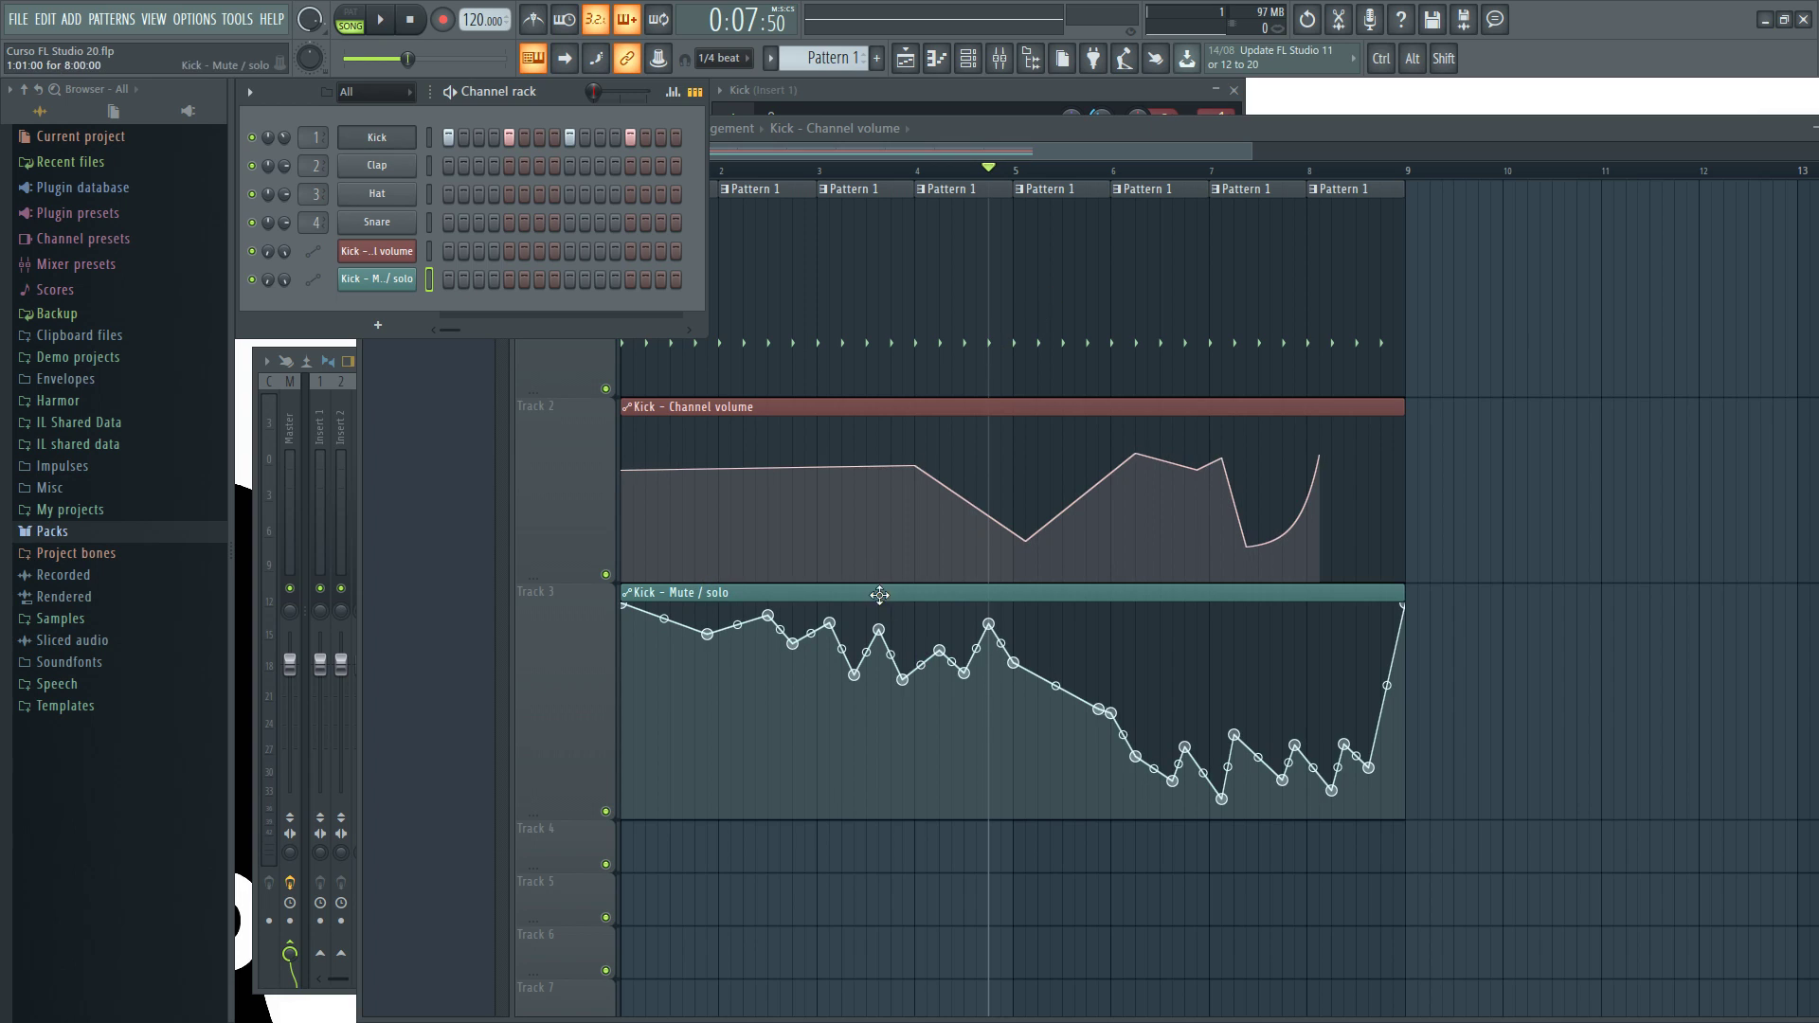
right_click(840, 592)
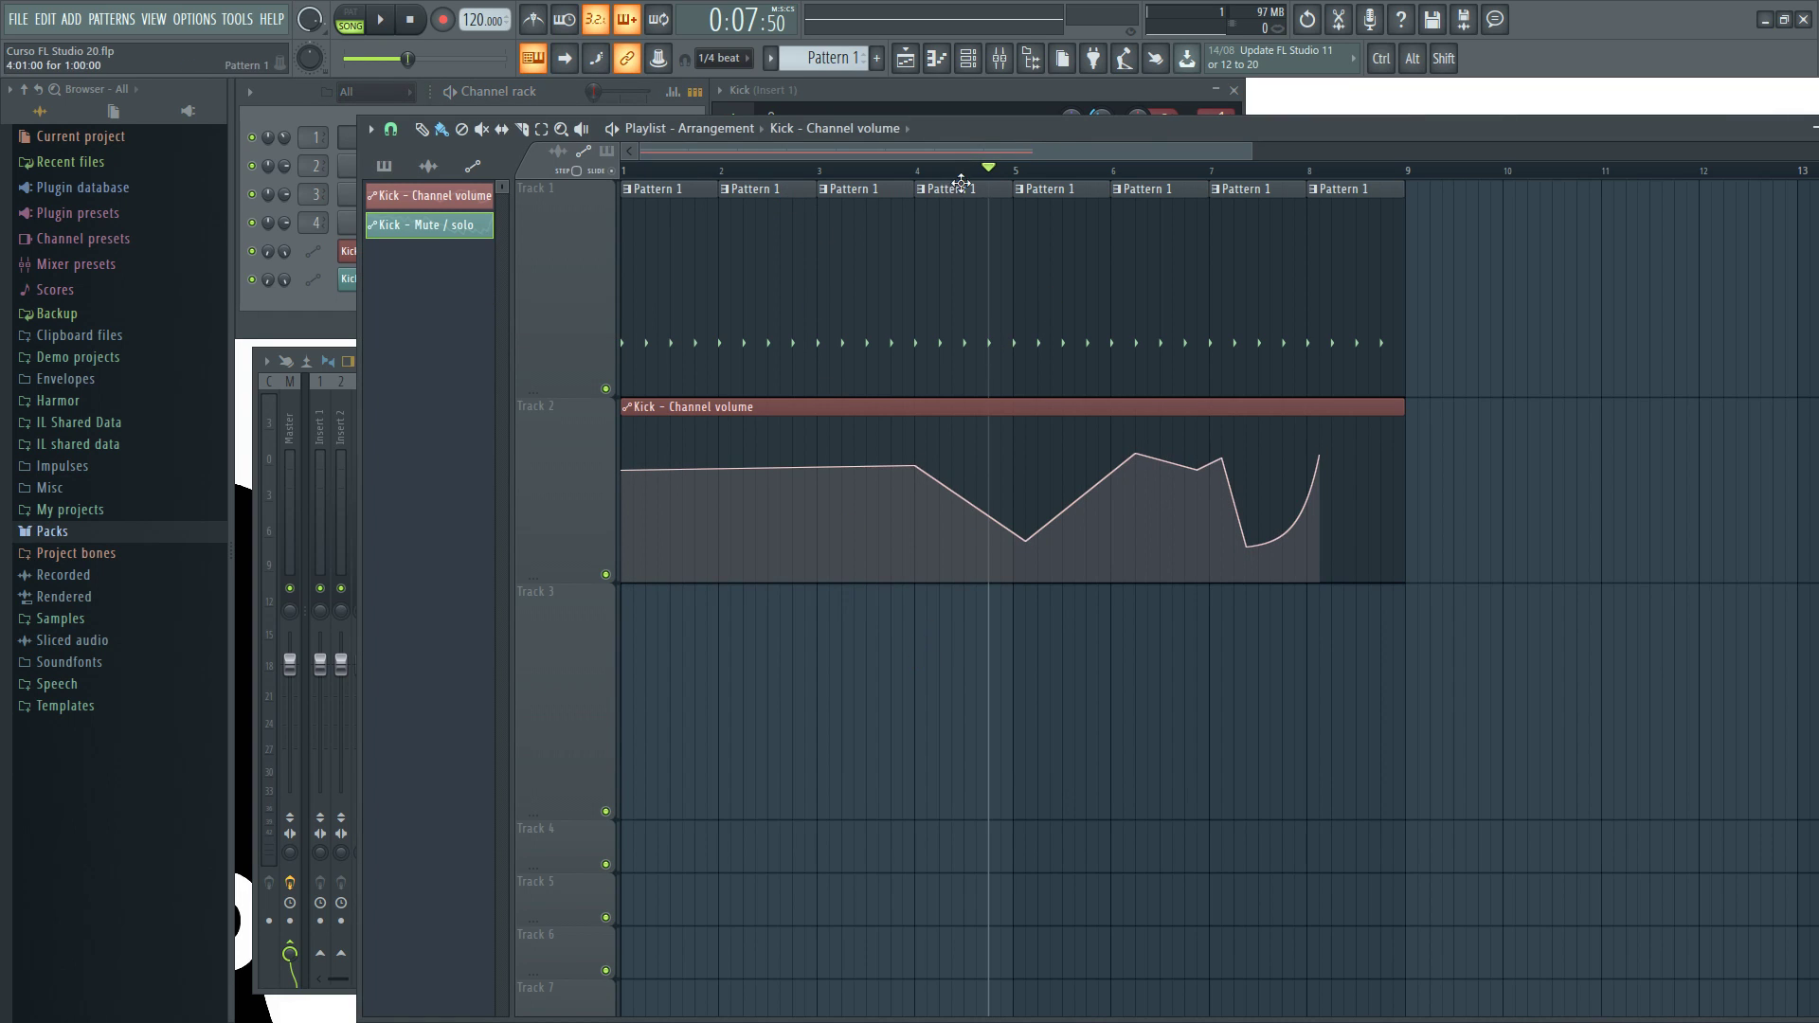
Drop the first Channel volume point to the bottom and raise the point at 4:01 to the top for a steep ramp
mouse_move(649, 476)
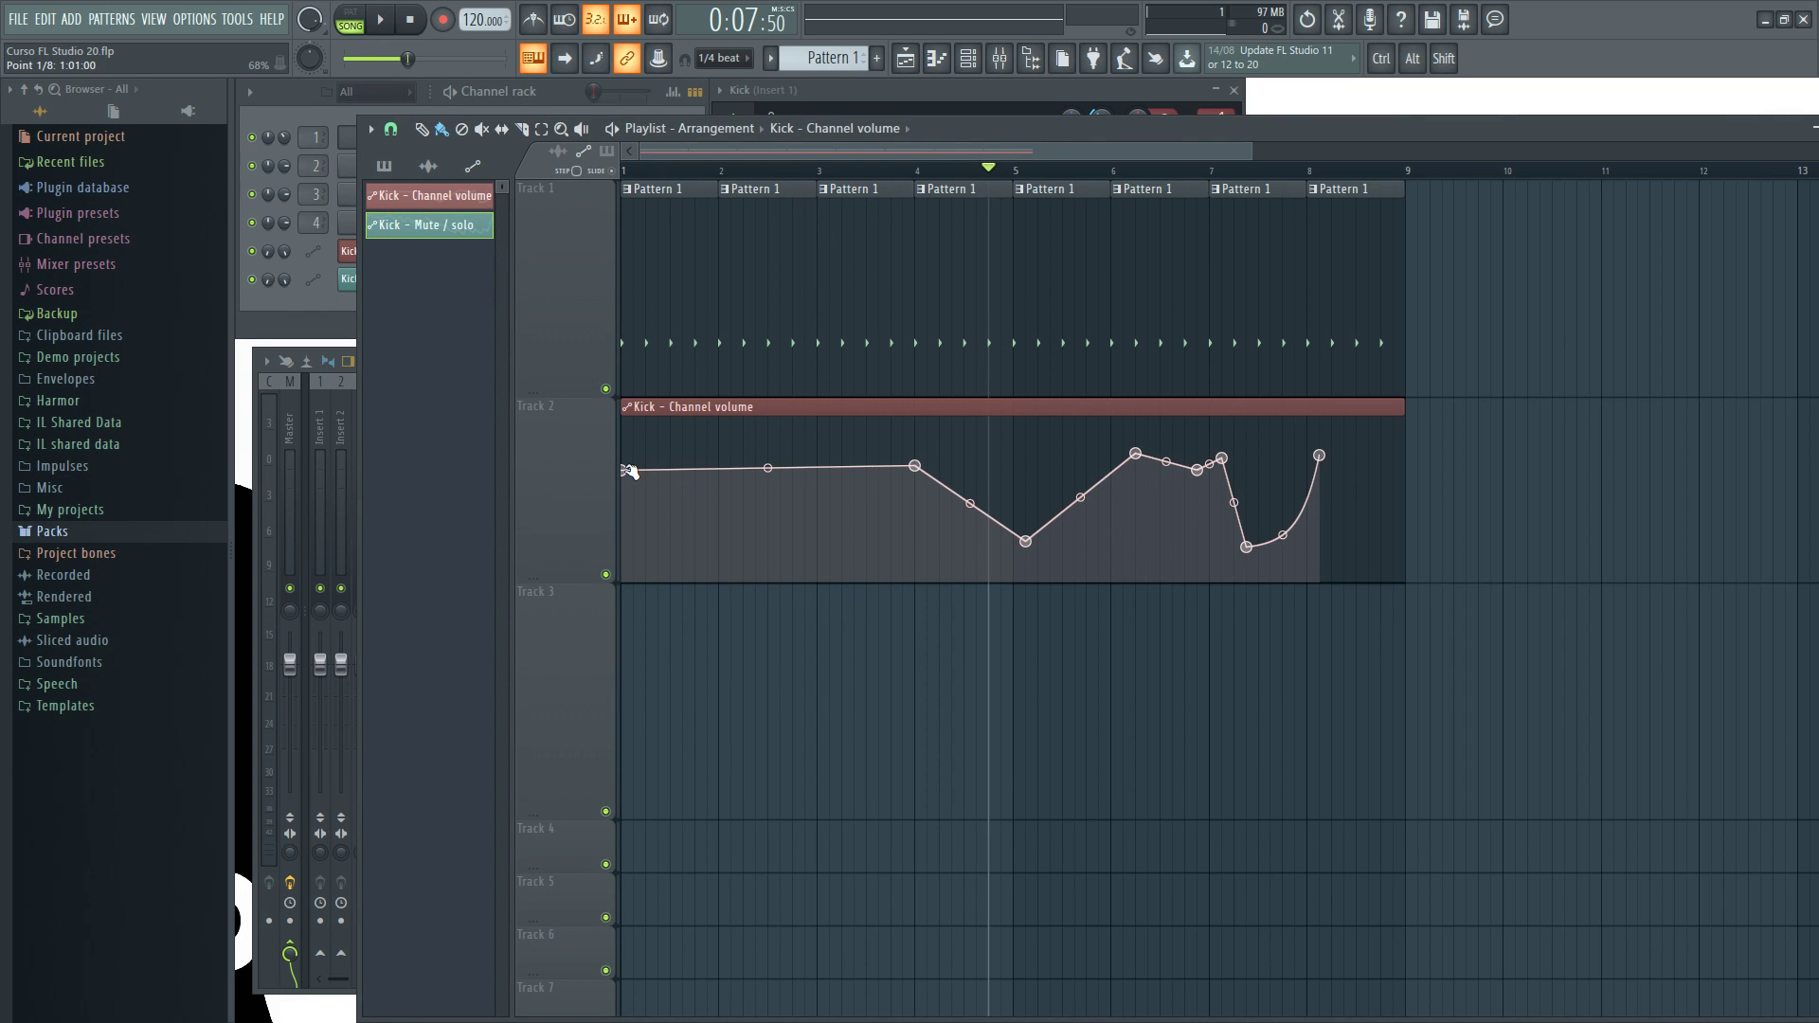
drag(627, 470, 622, 578)
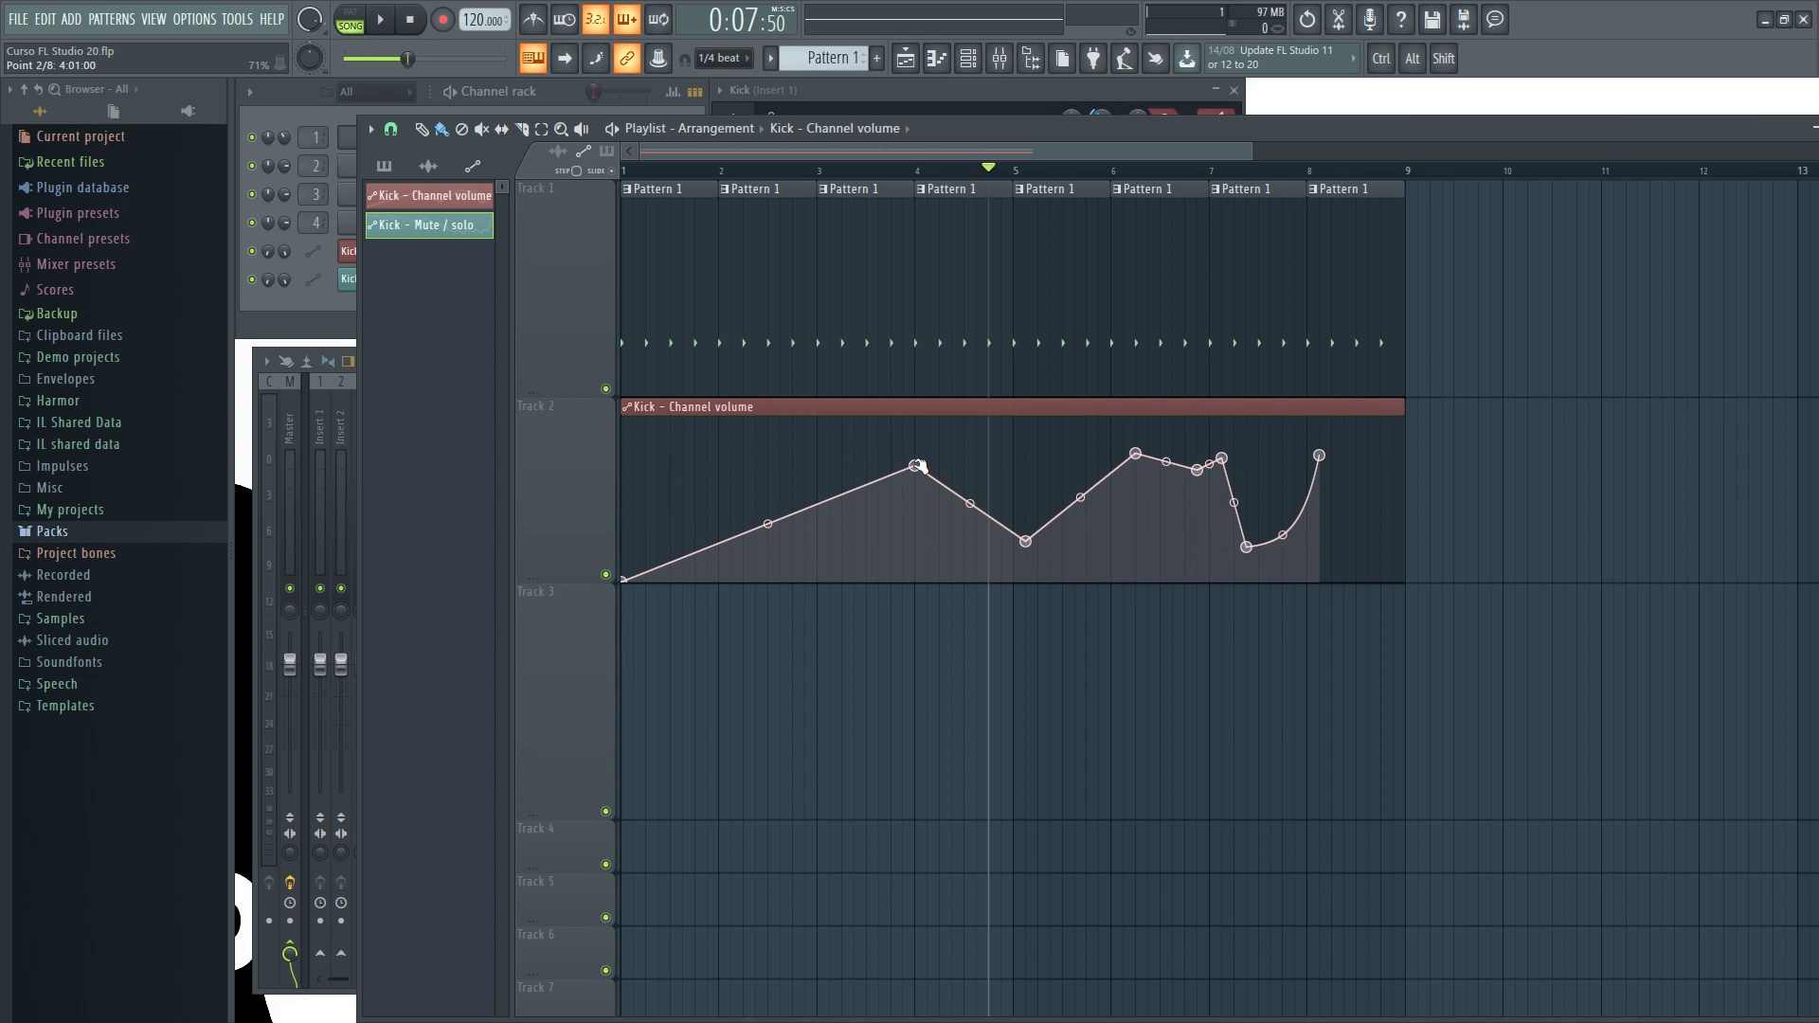
drag(917, 466, 915, 418)
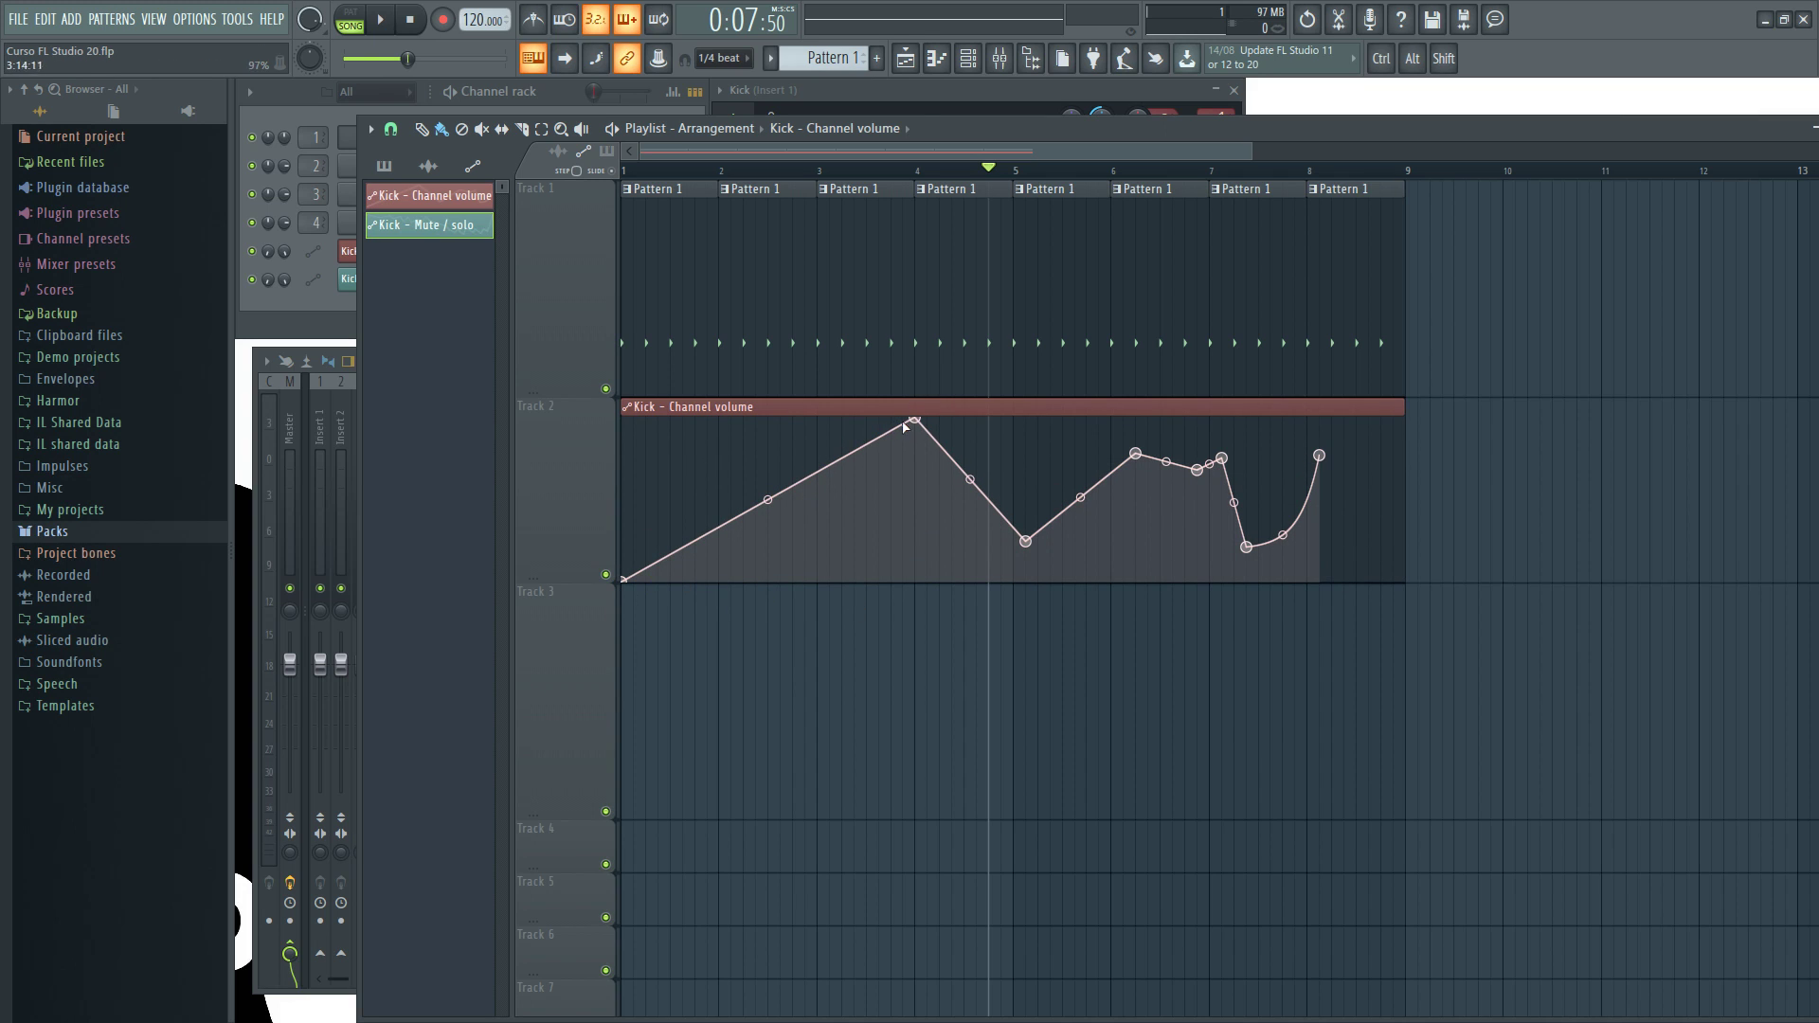
Play the volume ramp from just before bar 3 and from just before bar 4, comparing the Kick's volume knob and loudness
click(577, 91)
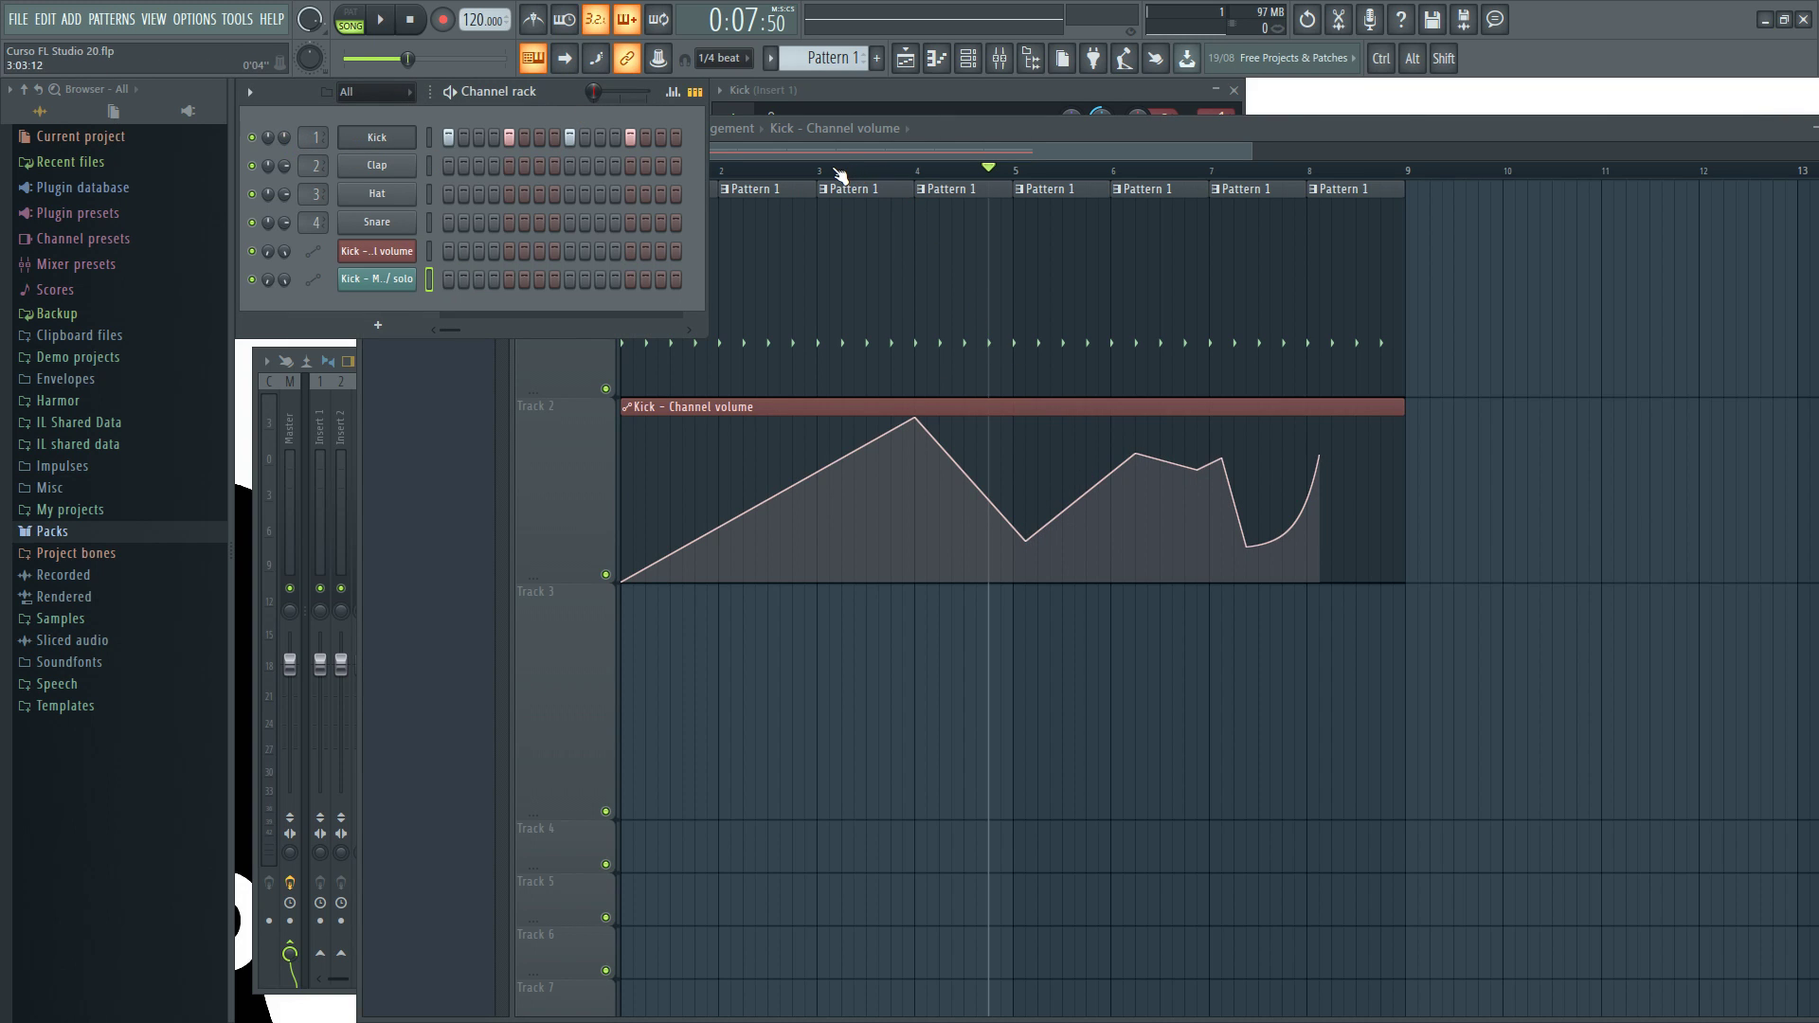
click(804, 172)
click(560, 93)
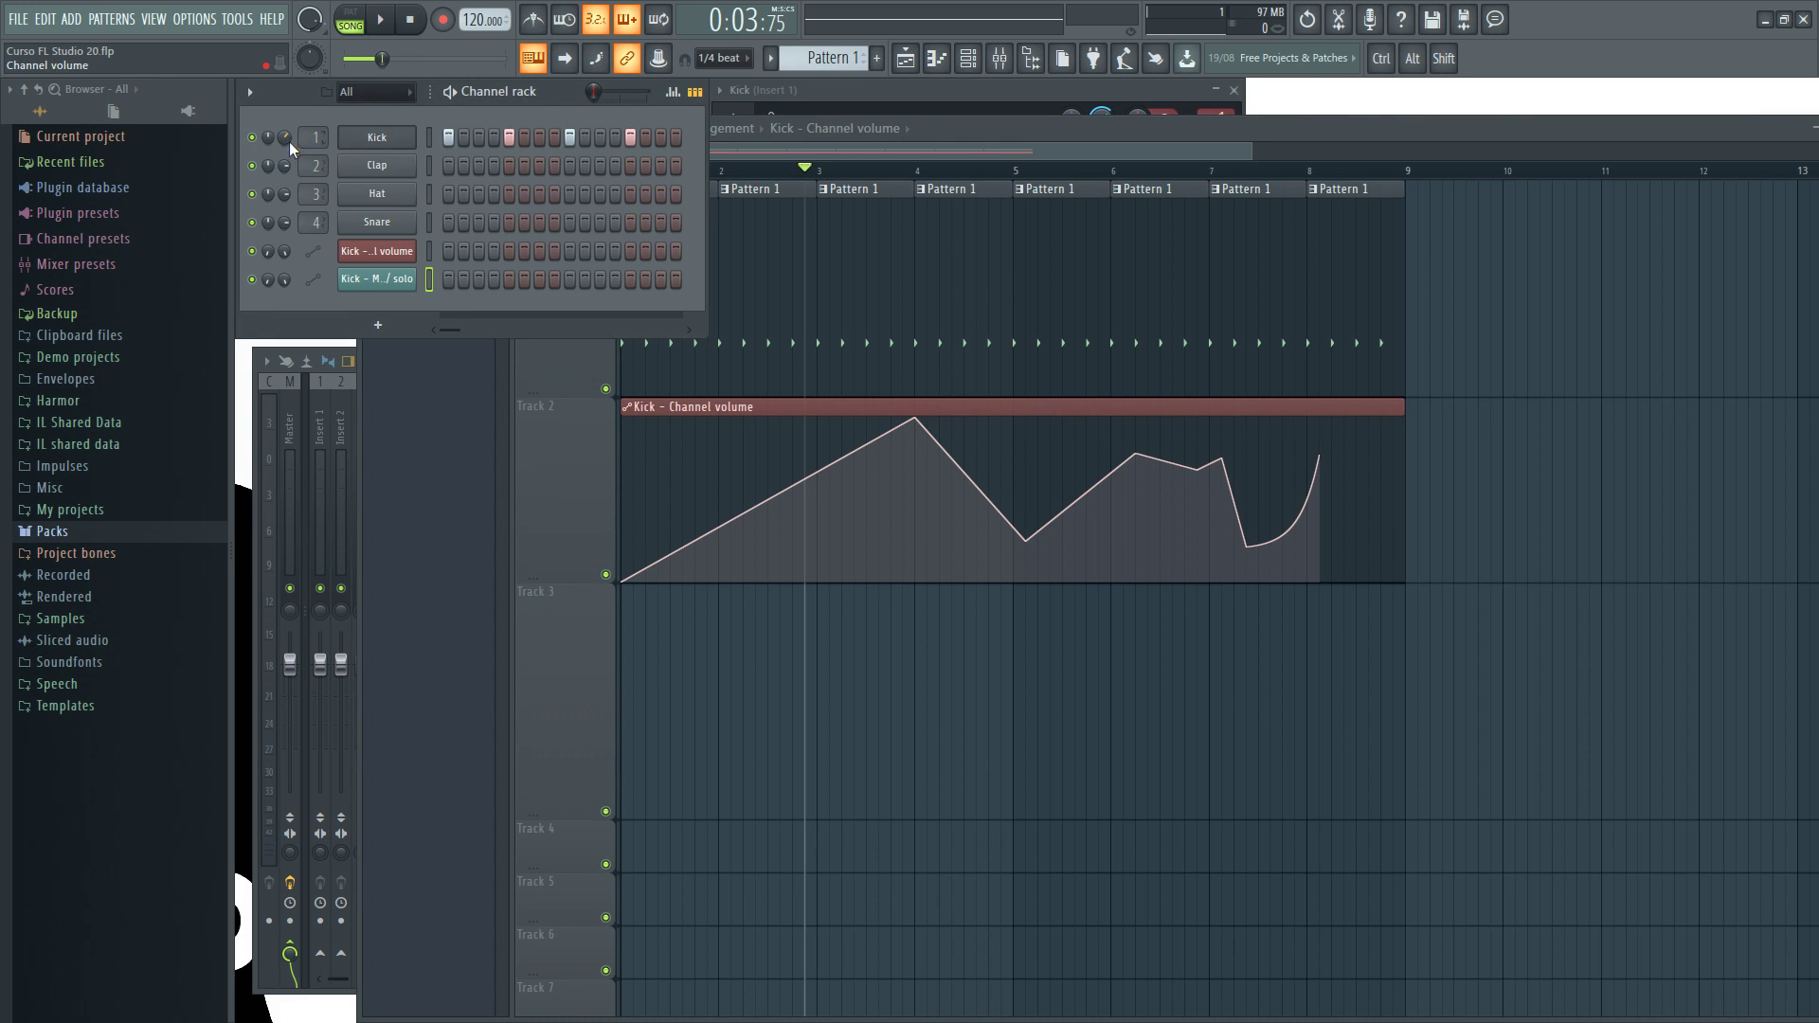
key(space)
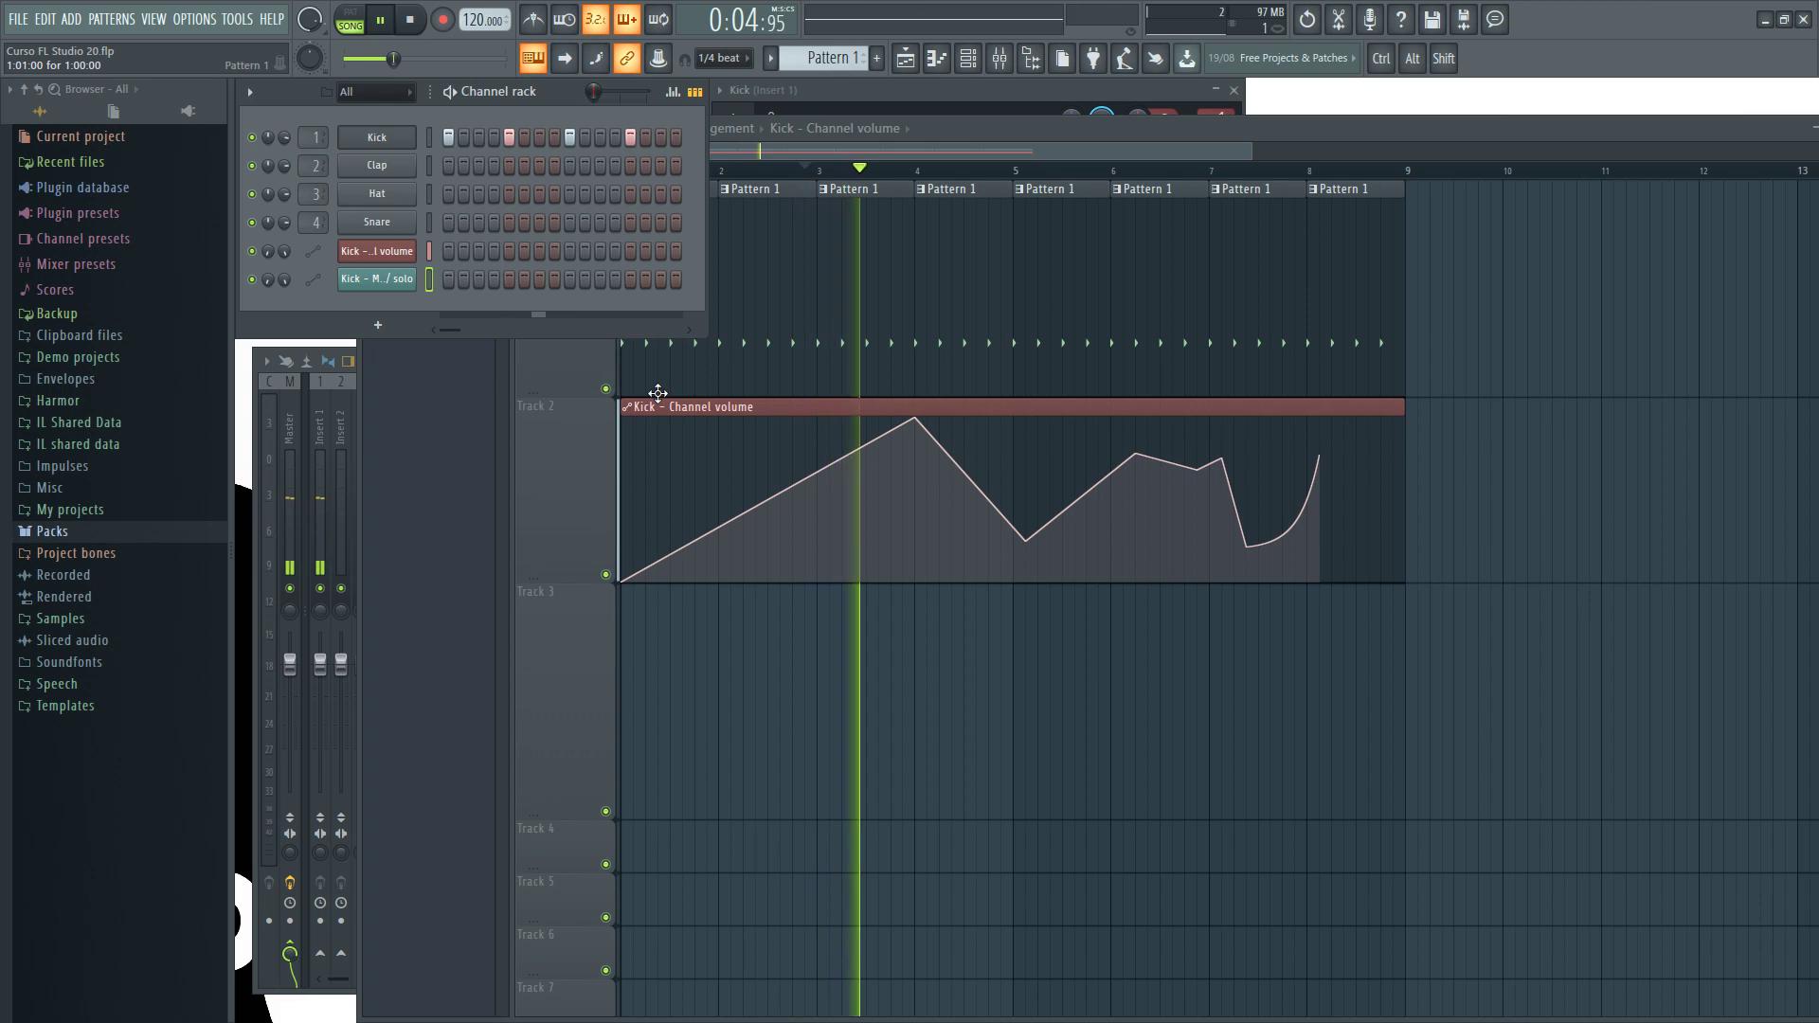
key(space)
key(space)
click(903, 172)
key(space)
key(space)
key(space)
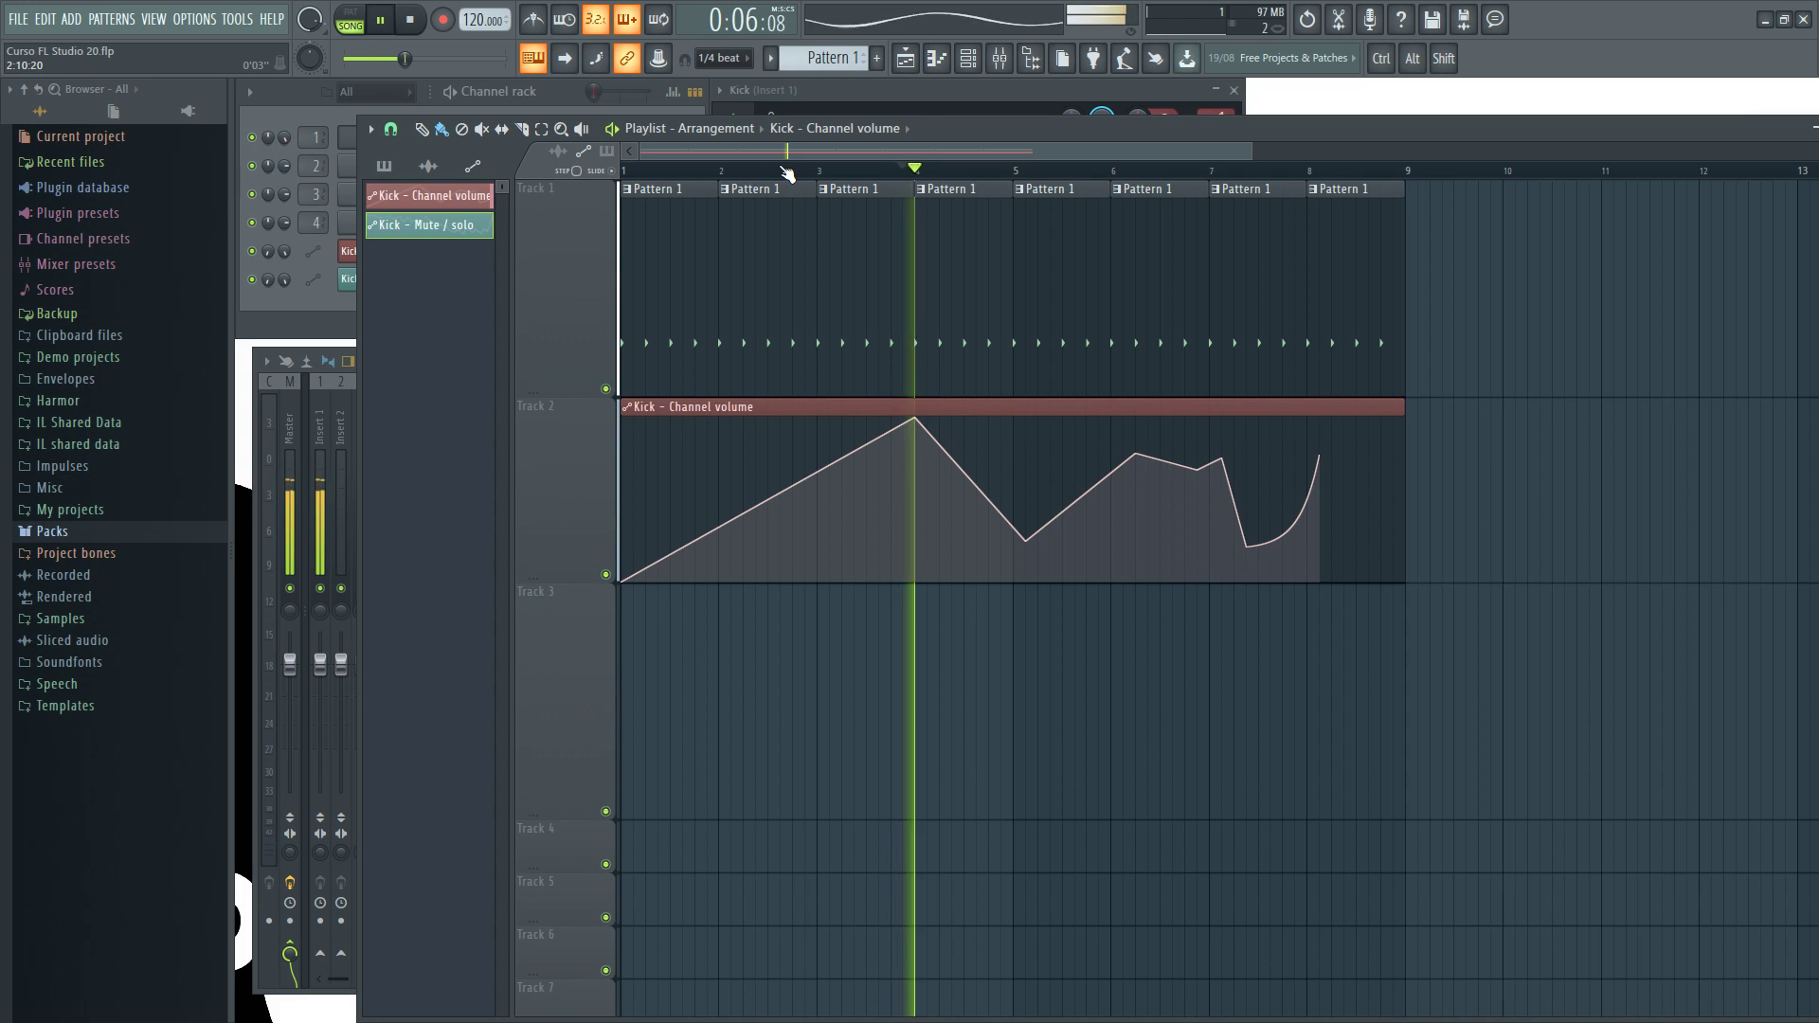
Bring the Channel rack forward and copy the Kick's current channel volume value
click(564, 92)
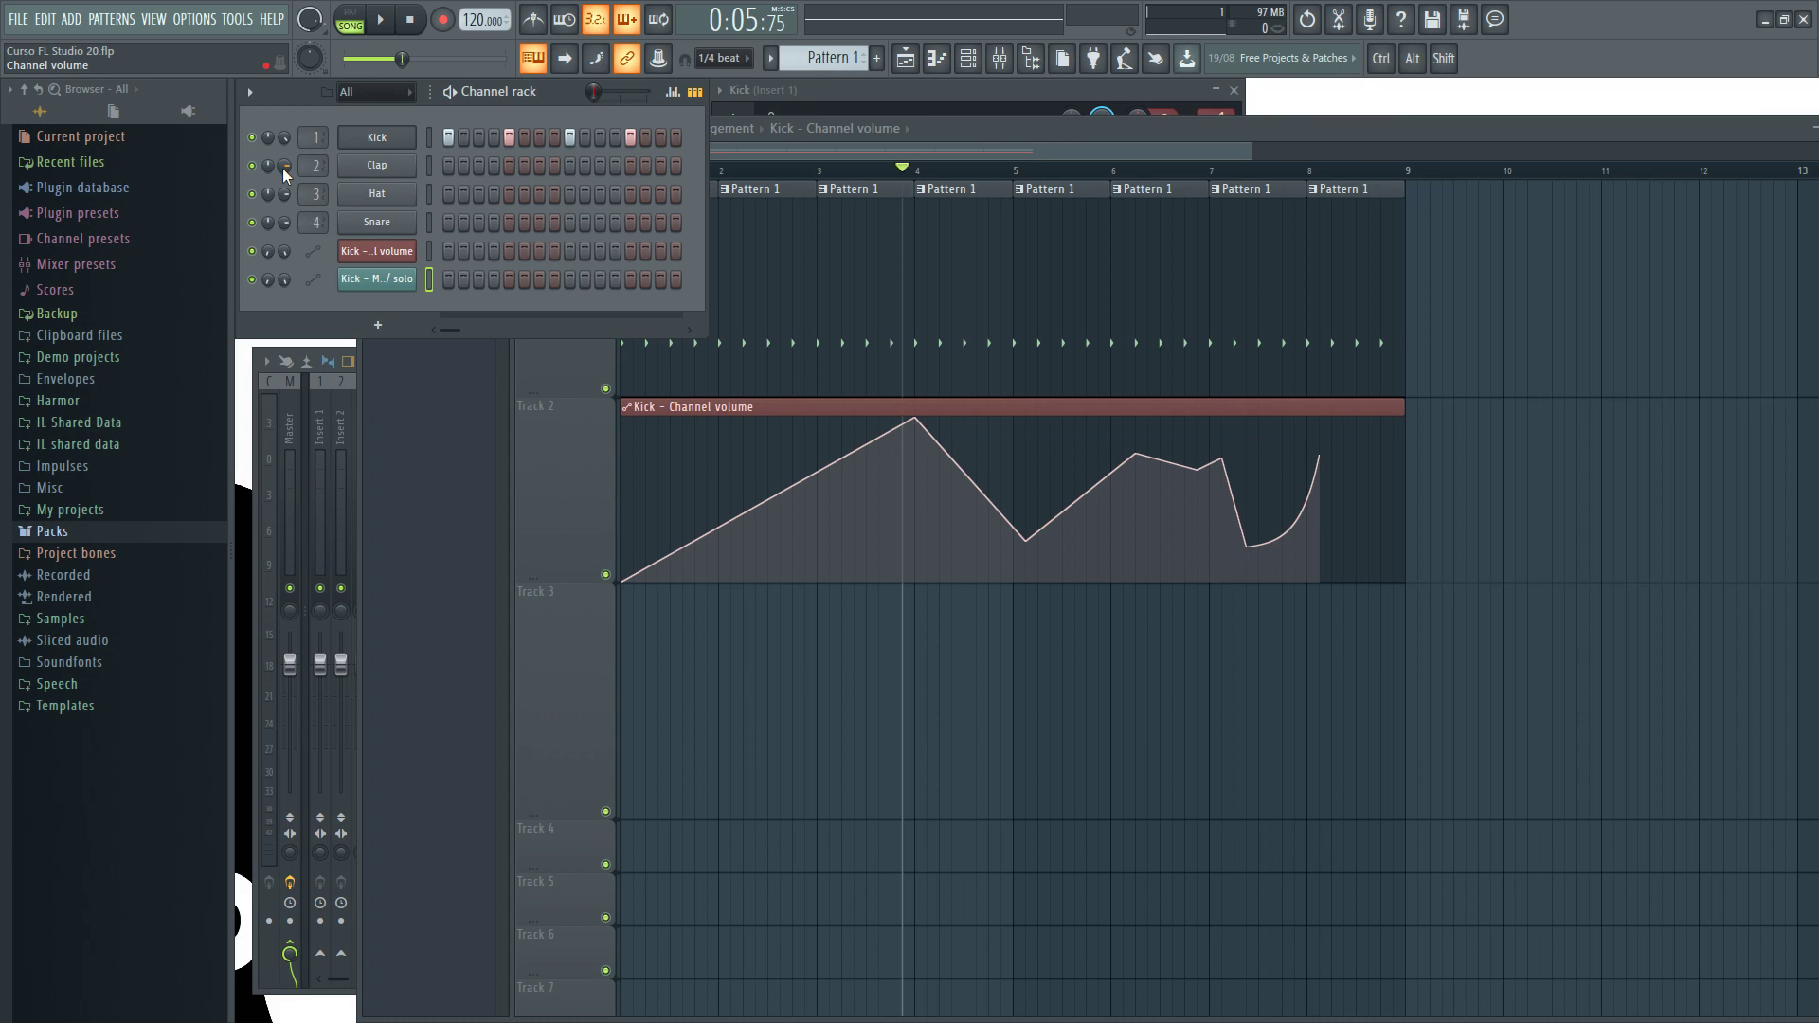
drag(284, 167, 284, 167)
mouse_move(892, 507)
right_click(282, 138)
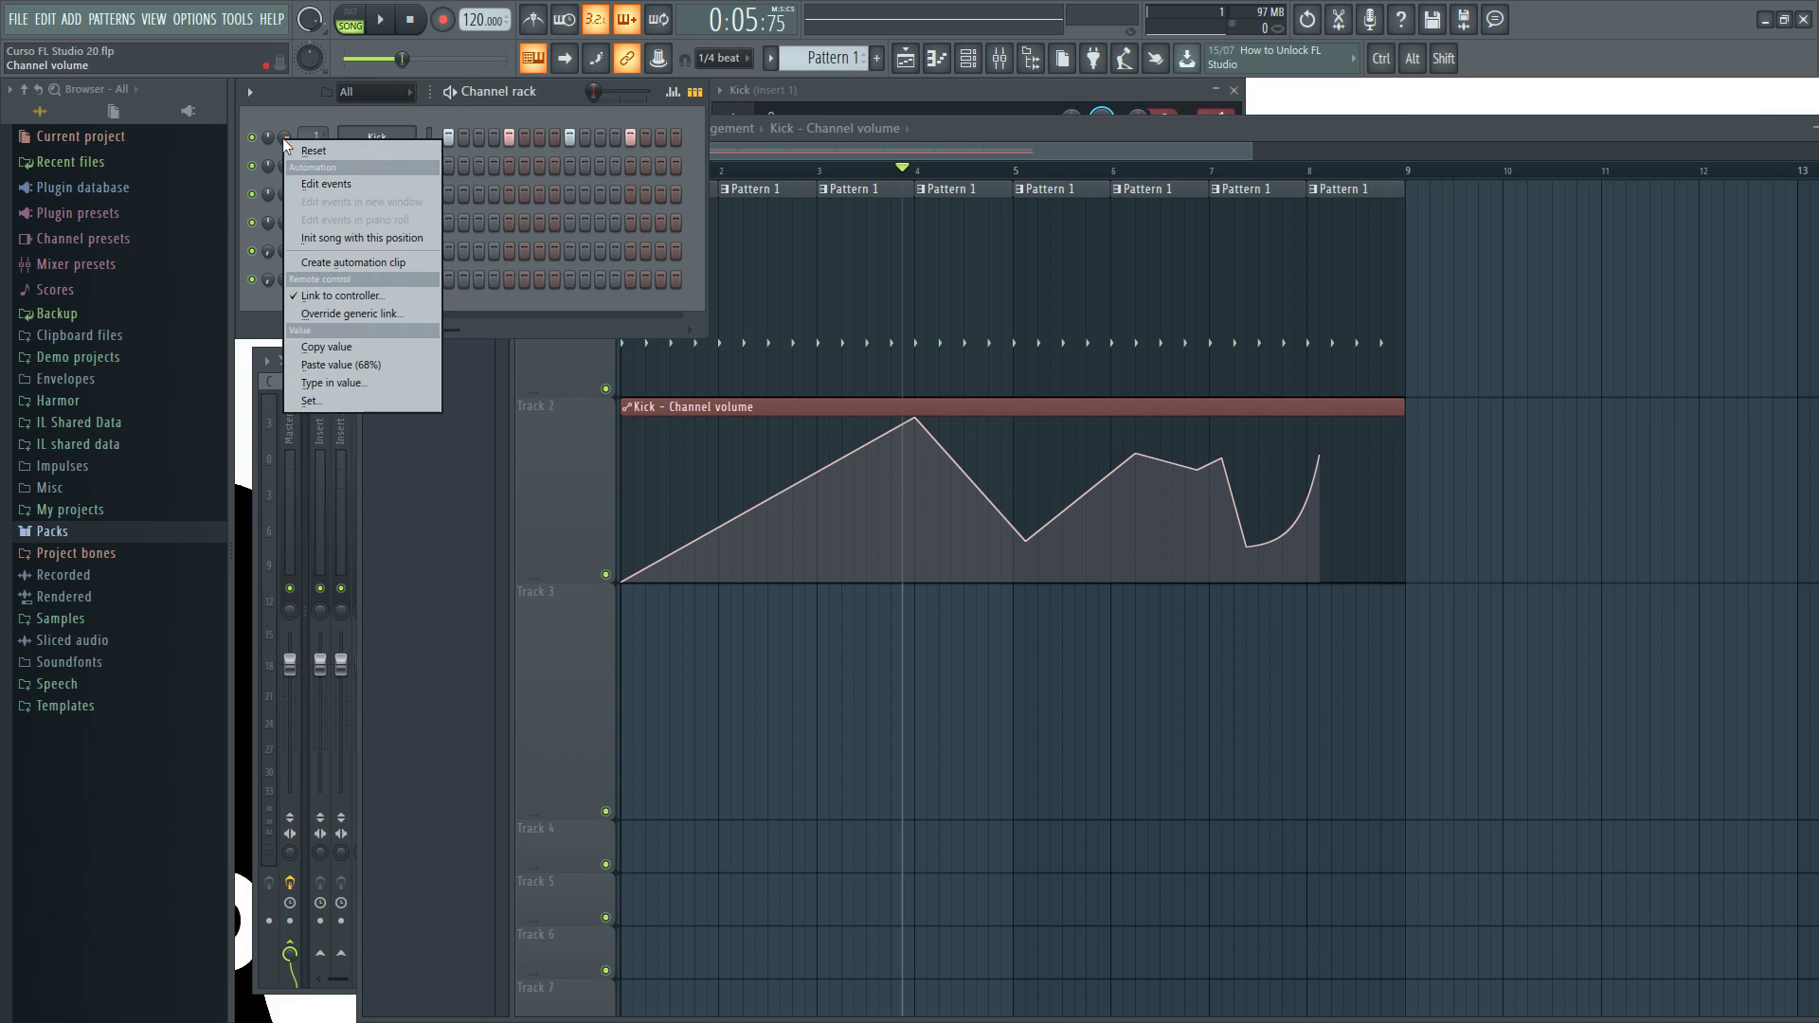
key(Escape)
right_click(281, 139)
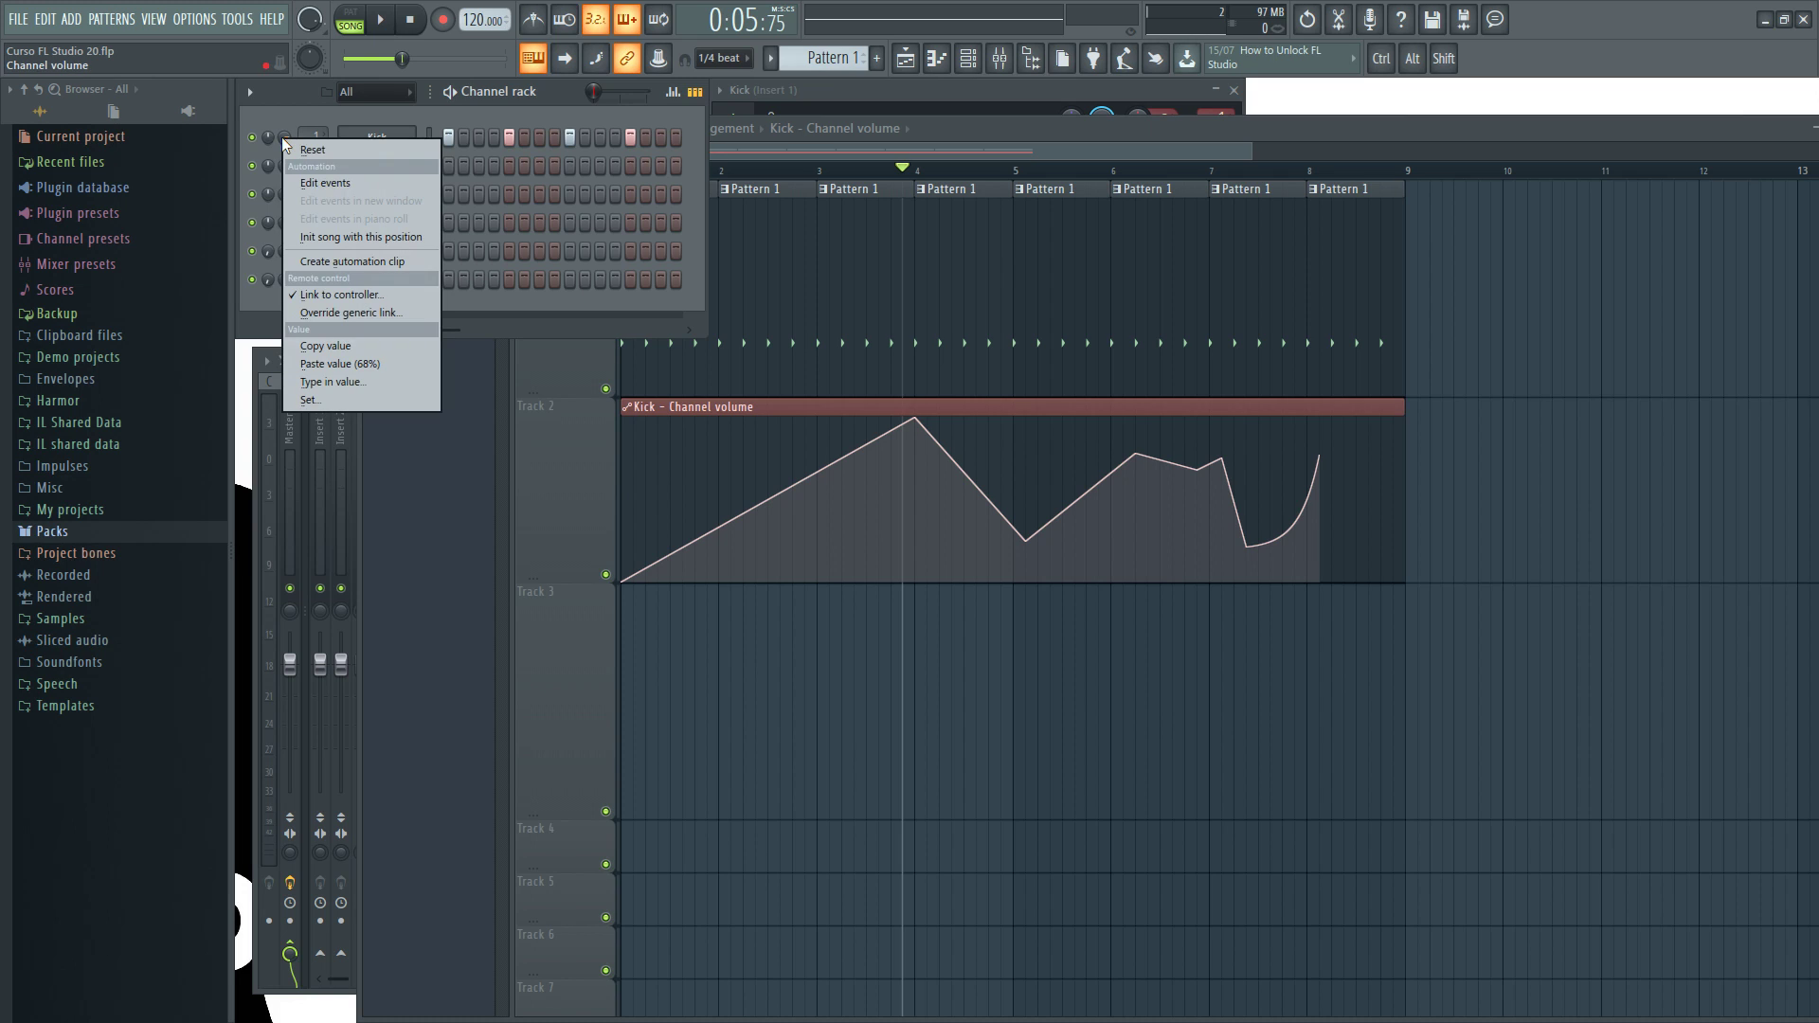
click(336, 346)
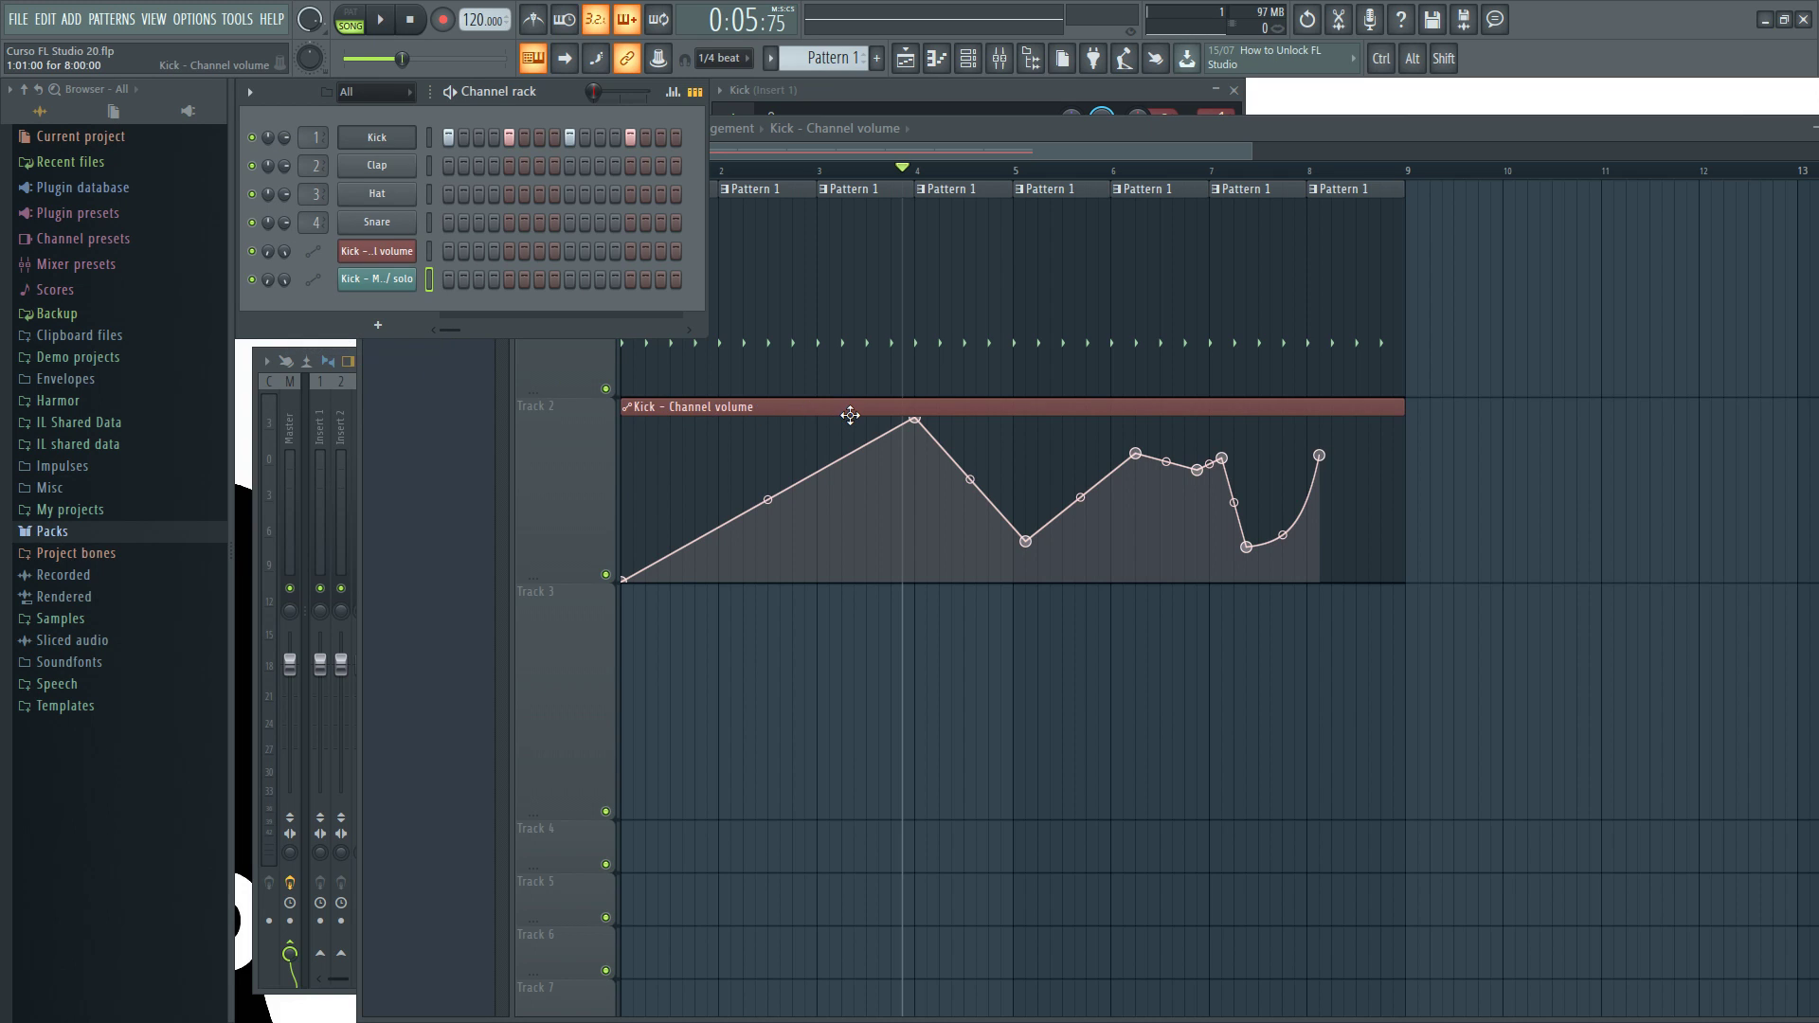
Open the Kick - Channel volume clip's channel settings and place the window over the upper part of the Playlist
click(947, 410)
drag(957, 409, 905, 663)
drag(797, 401, 799, 405)
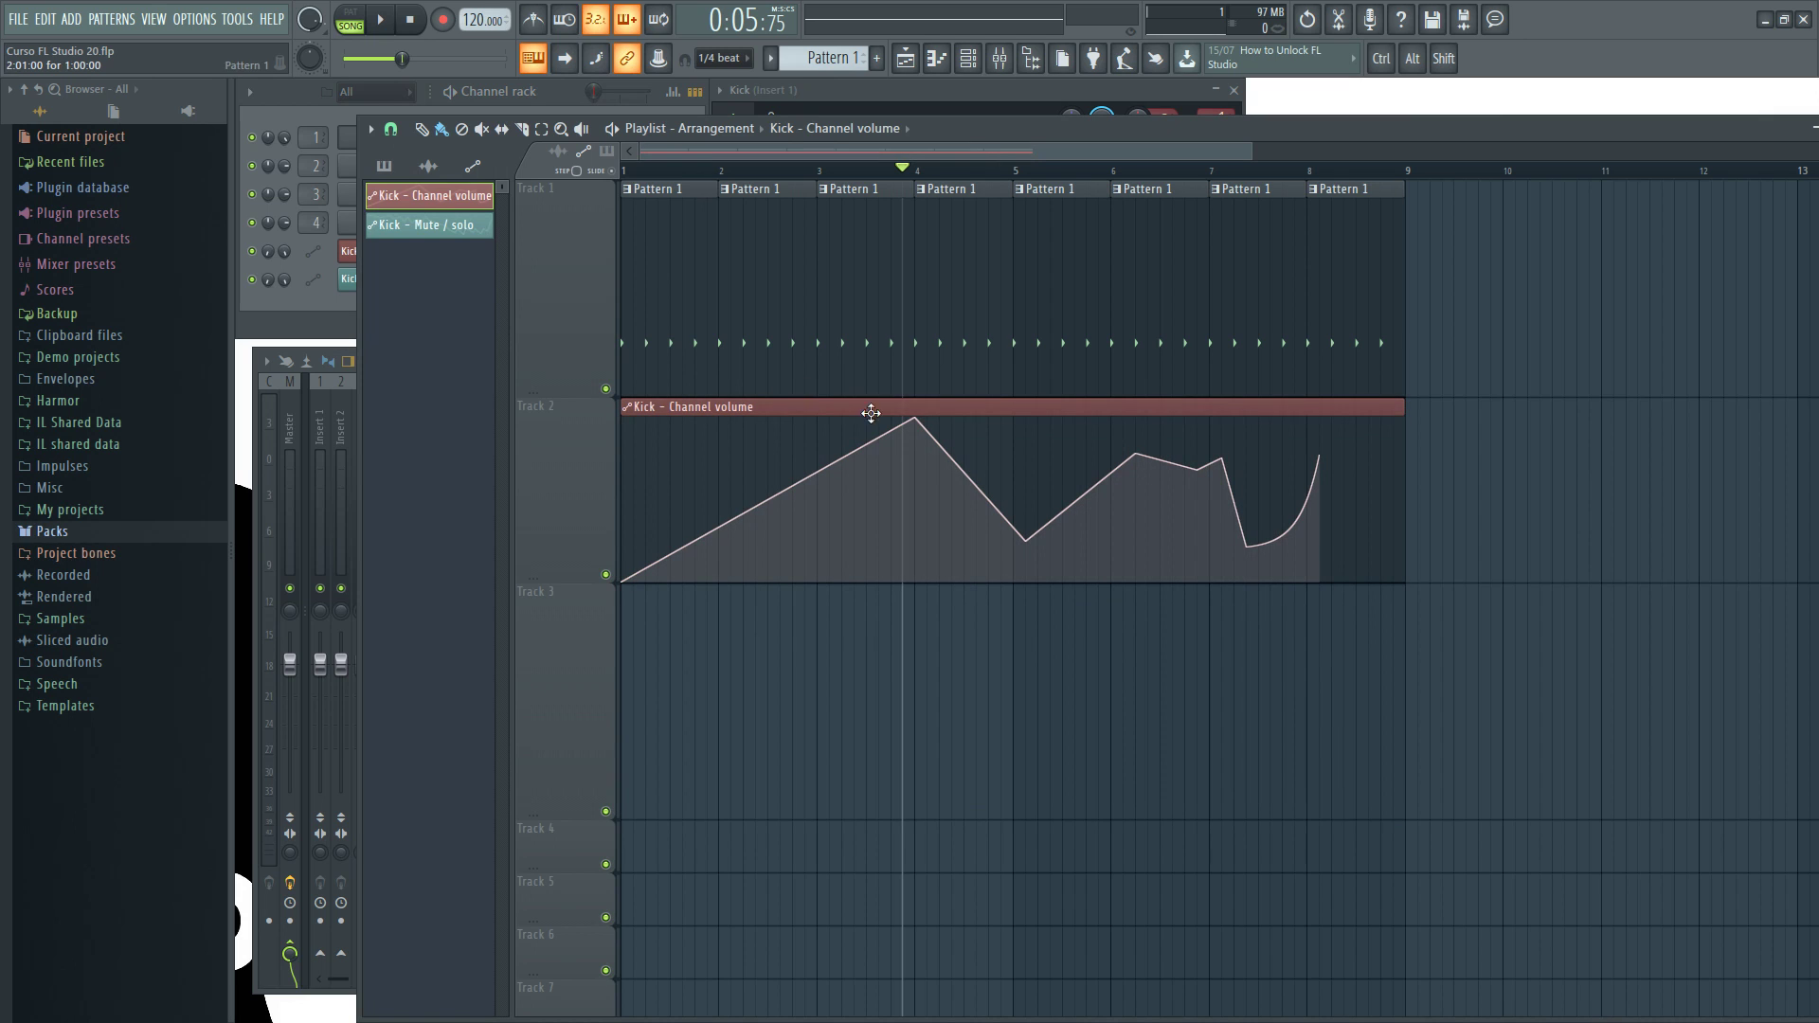
double_click(989, 408)
drag(536, 332, 860, 96)
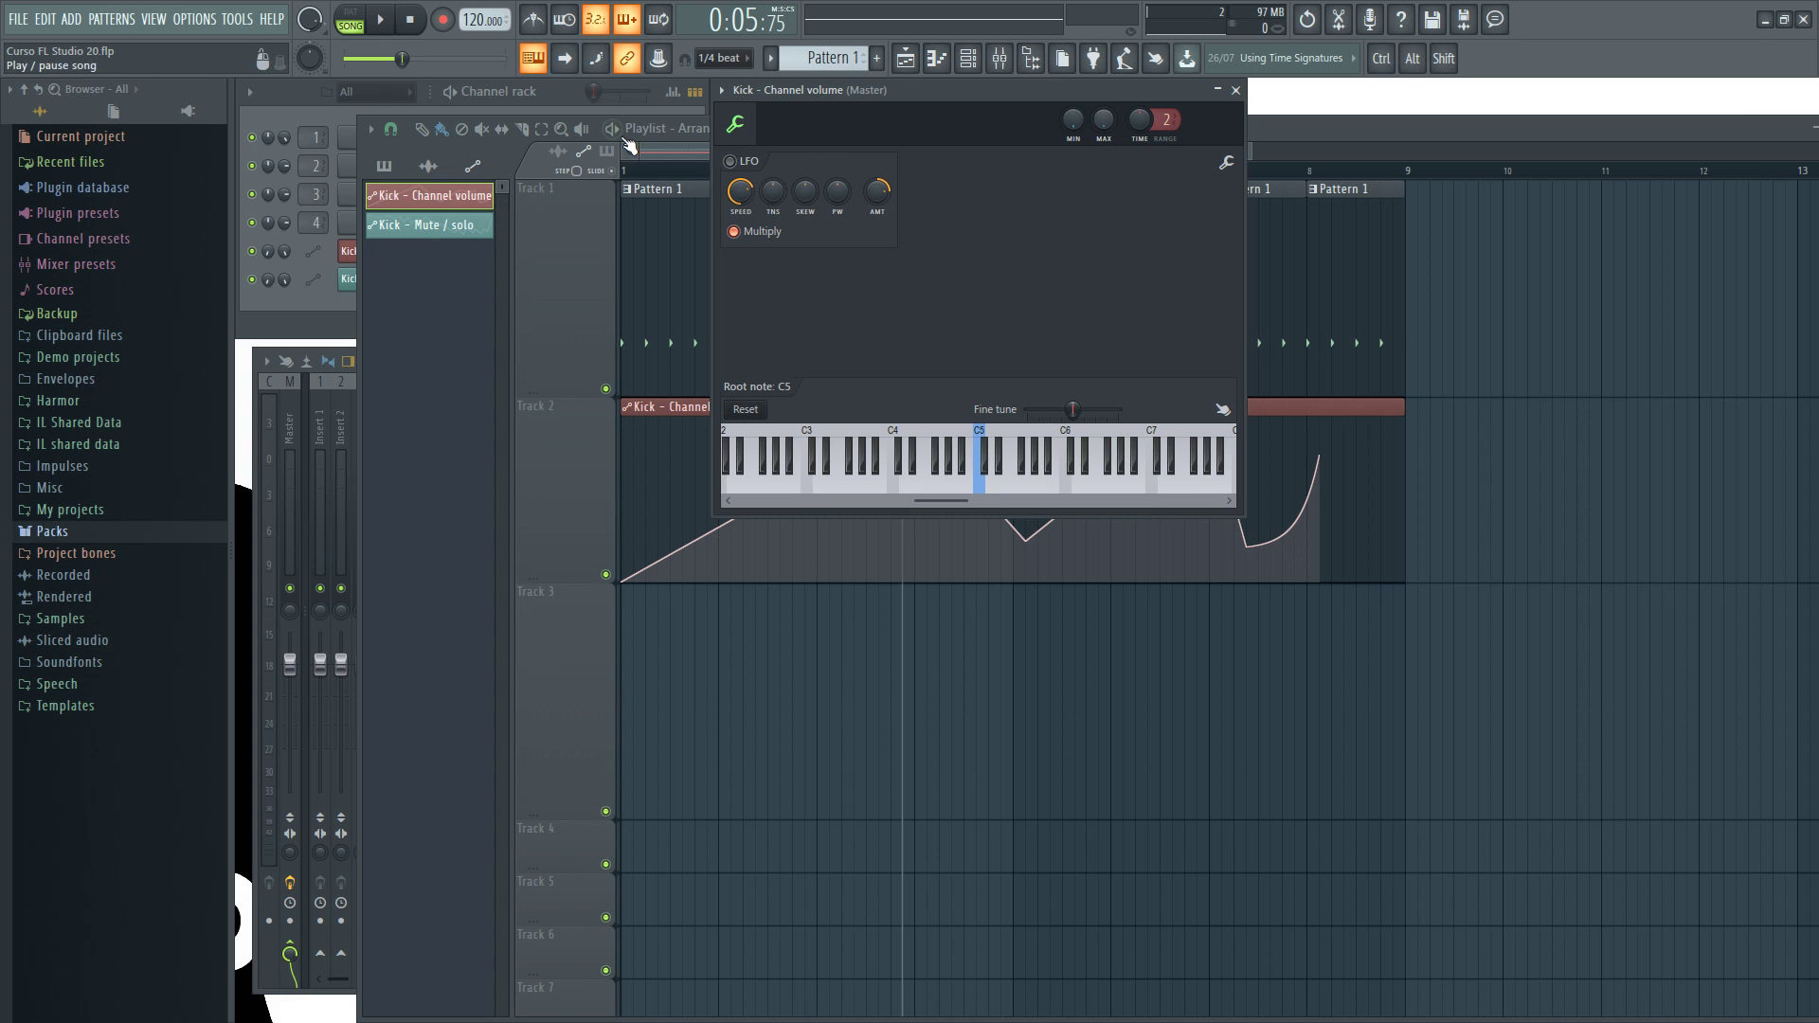
Paste the copied Kick volume value (78%) into the Channel volume clip's maximum output level
click(569, 89)
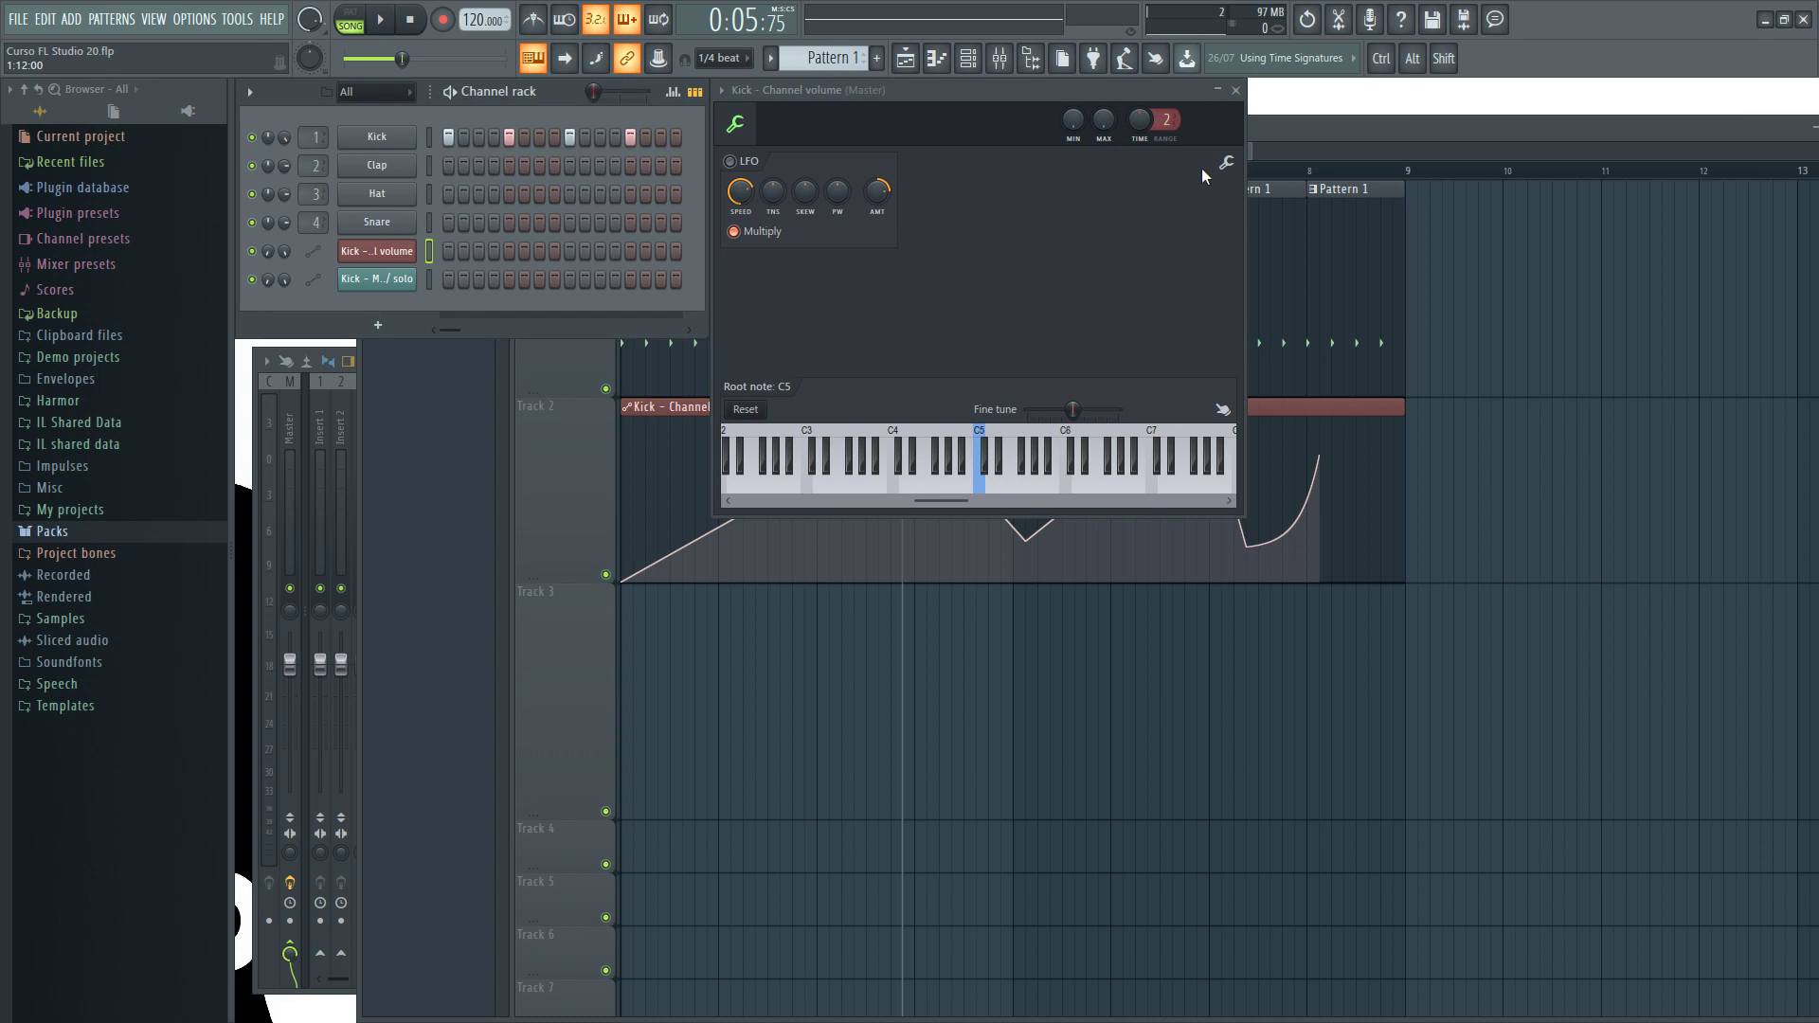
click(1103, 126)
right_click(1104, 126)
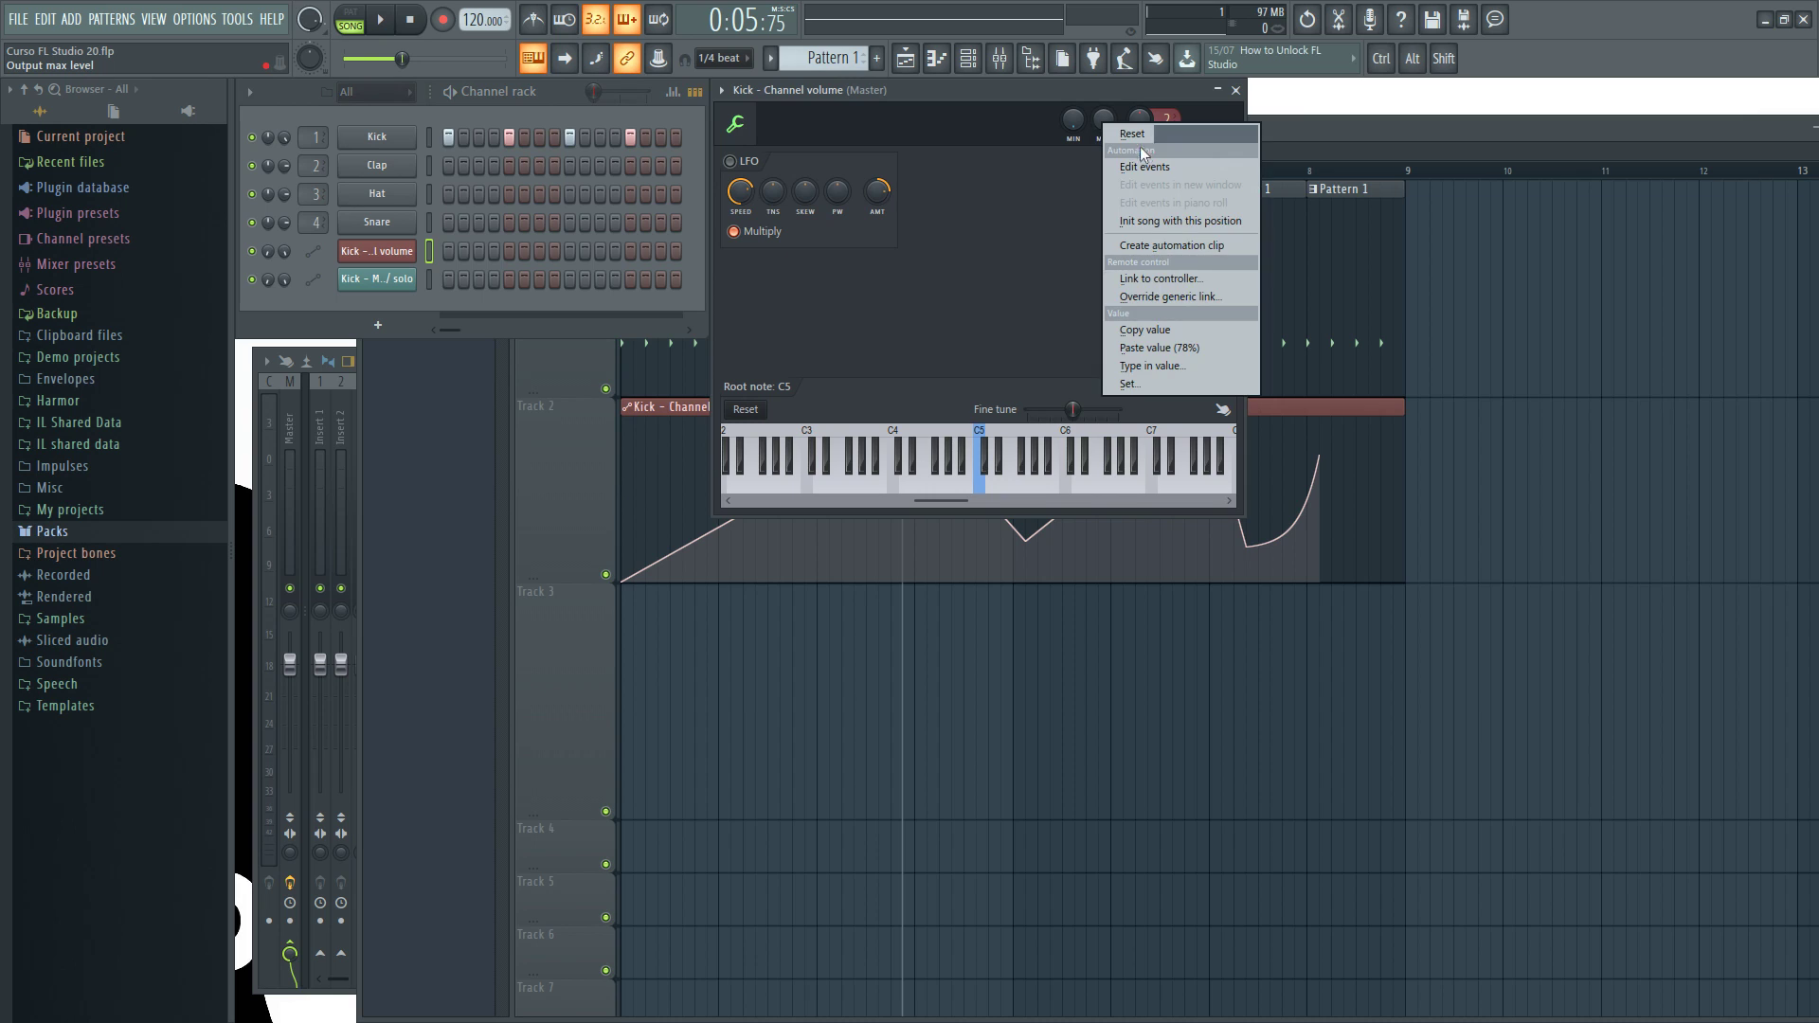
click(1167, 346)
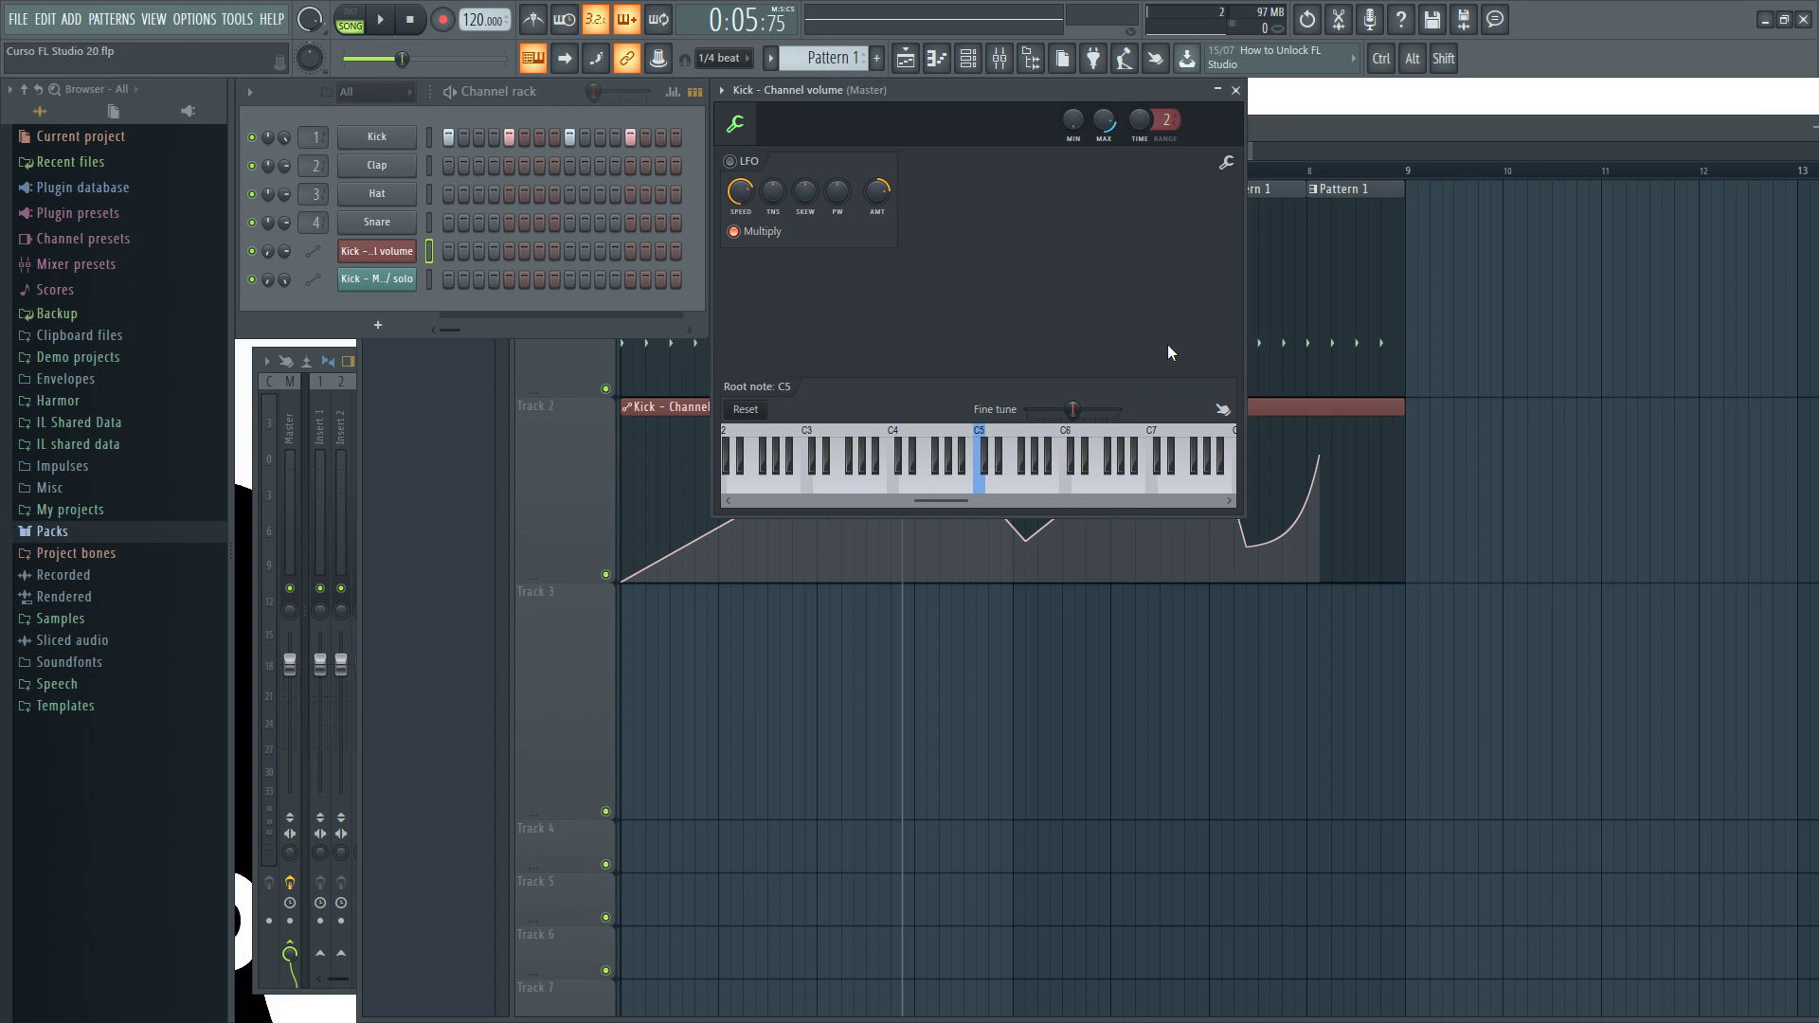
Raise the Channel volume points near bars 5 and 6 to the top to form a flat plateau
click(1275, 143)
mouse_move(946, 439)
drag(1025, 541, 1012, 420)
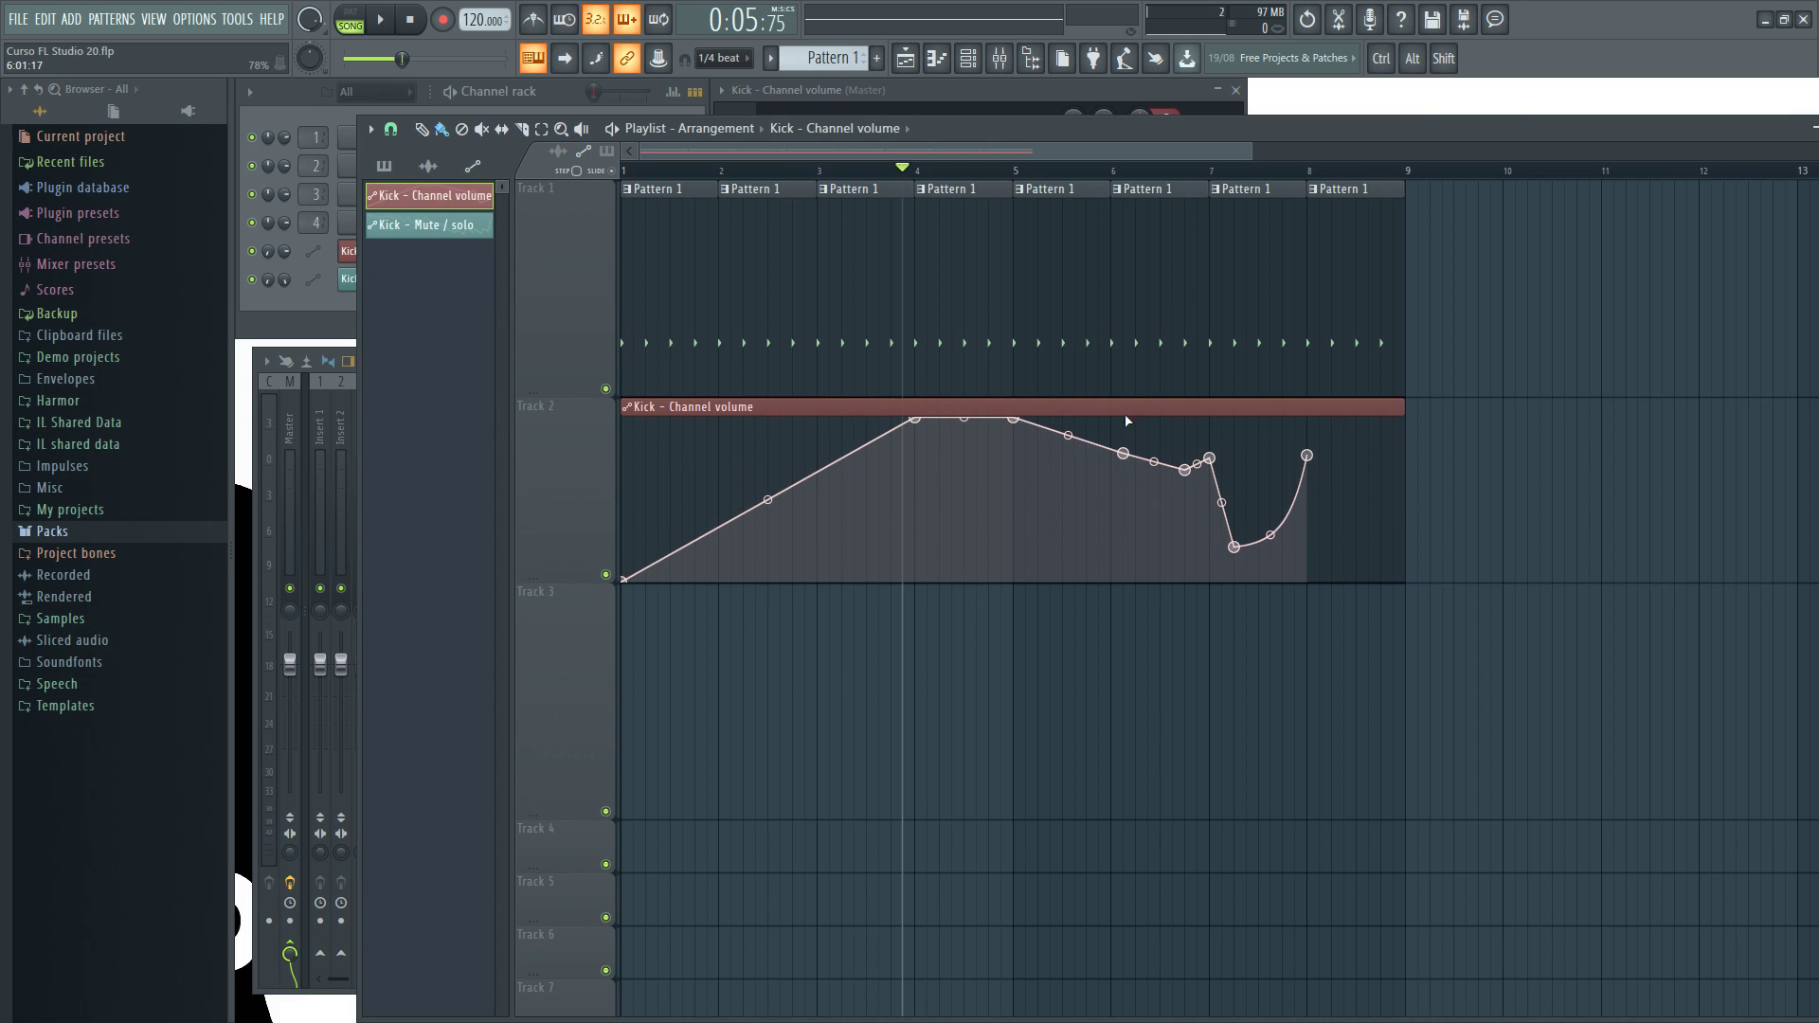
drag(1124, 459, 1114, 387)
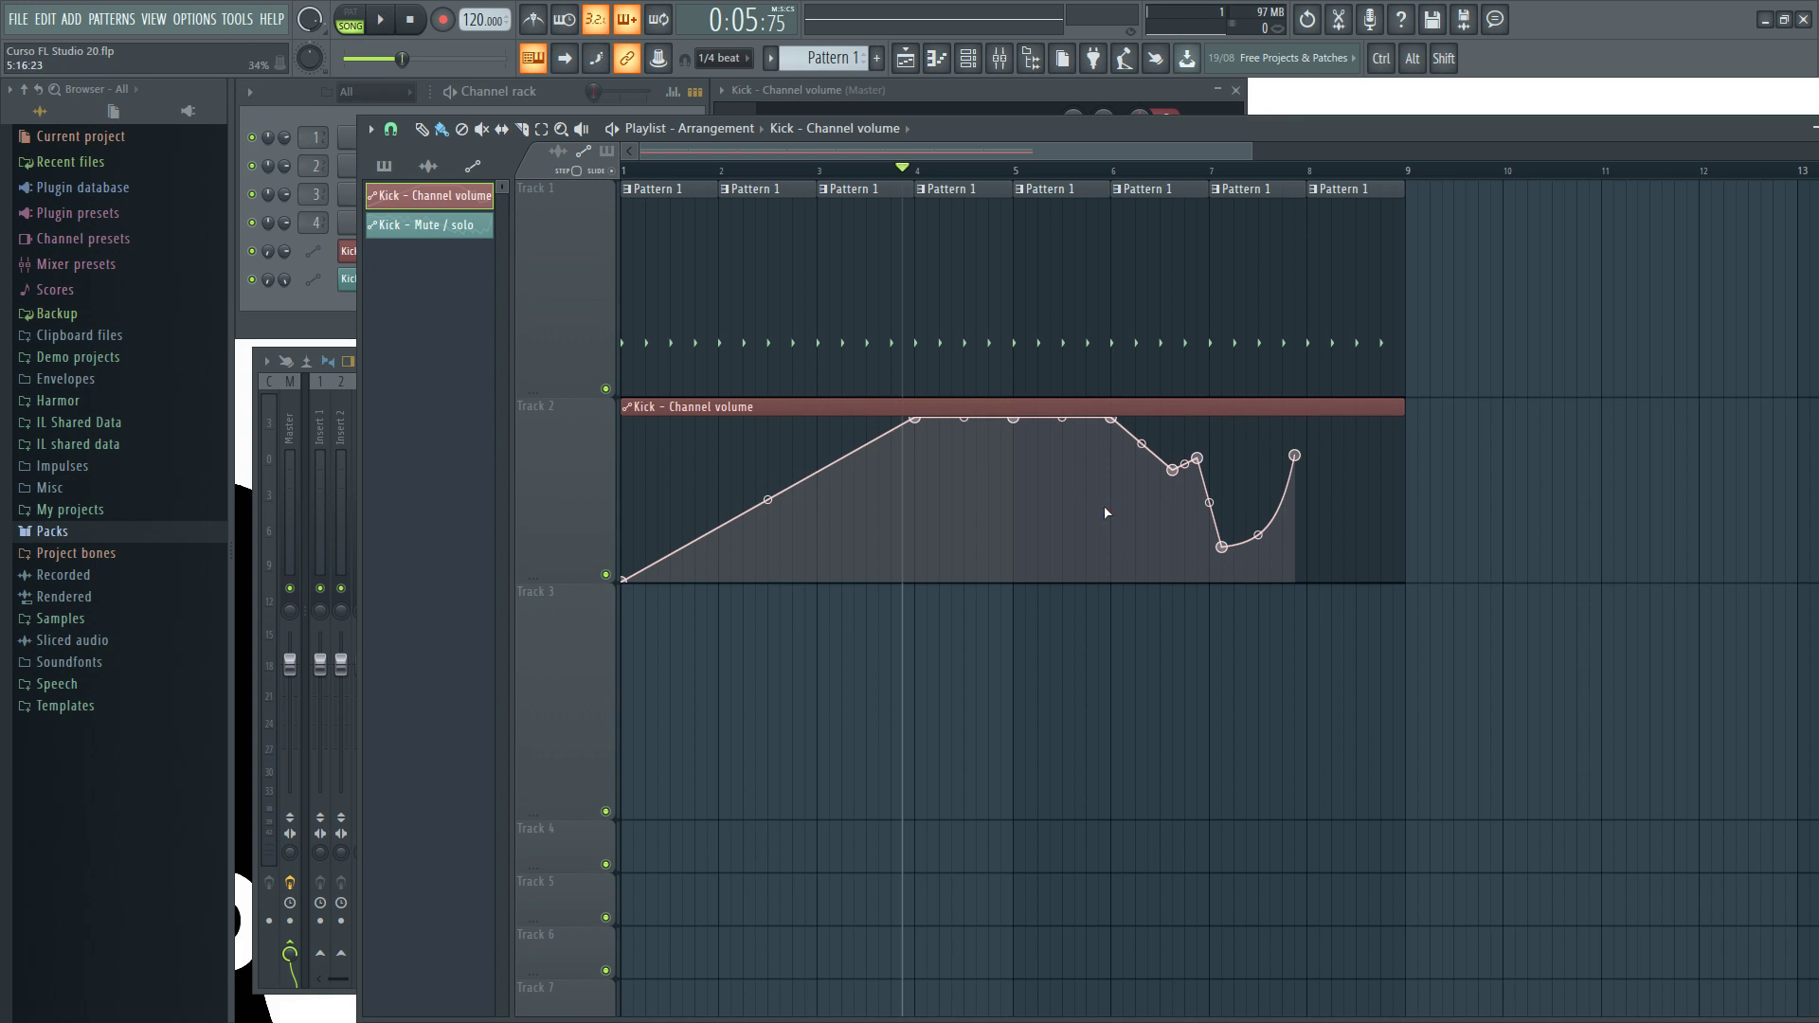
Play the plateau section with the Channel rack in view to check the maximum output level on the Kick's volume knob
click(972, 91)
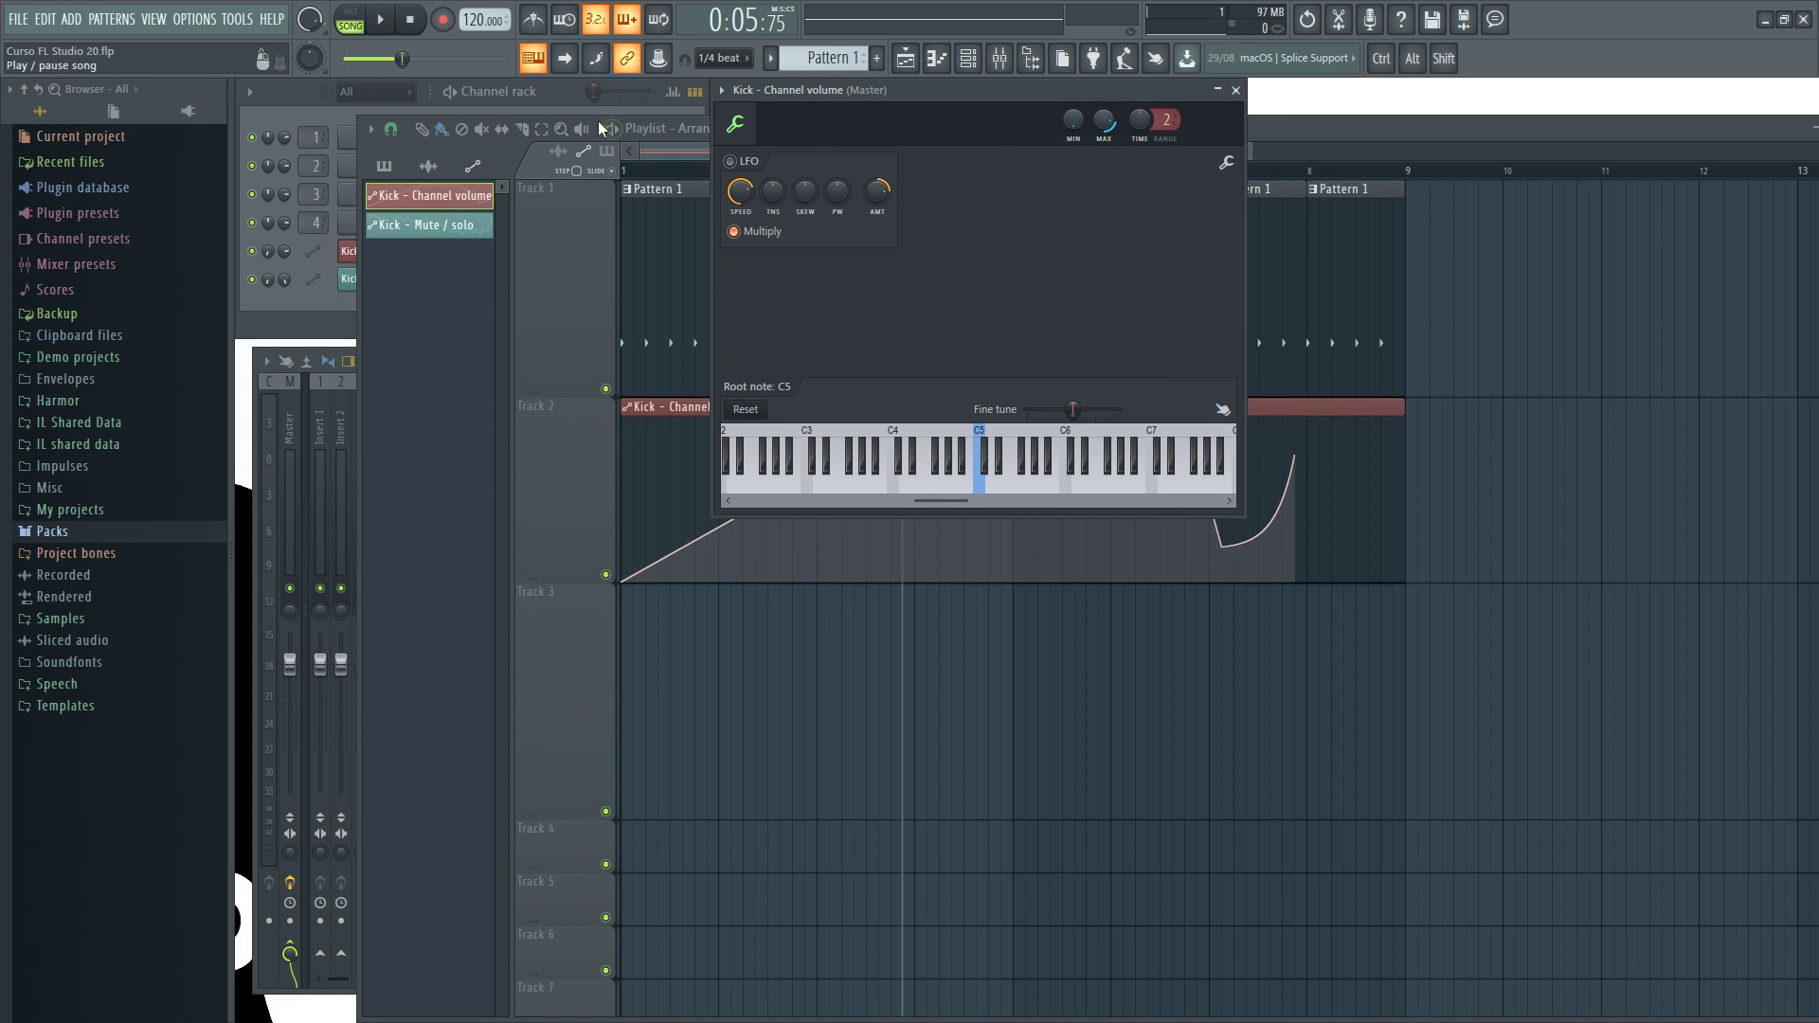
click(560, 94)
click(1128, 617)
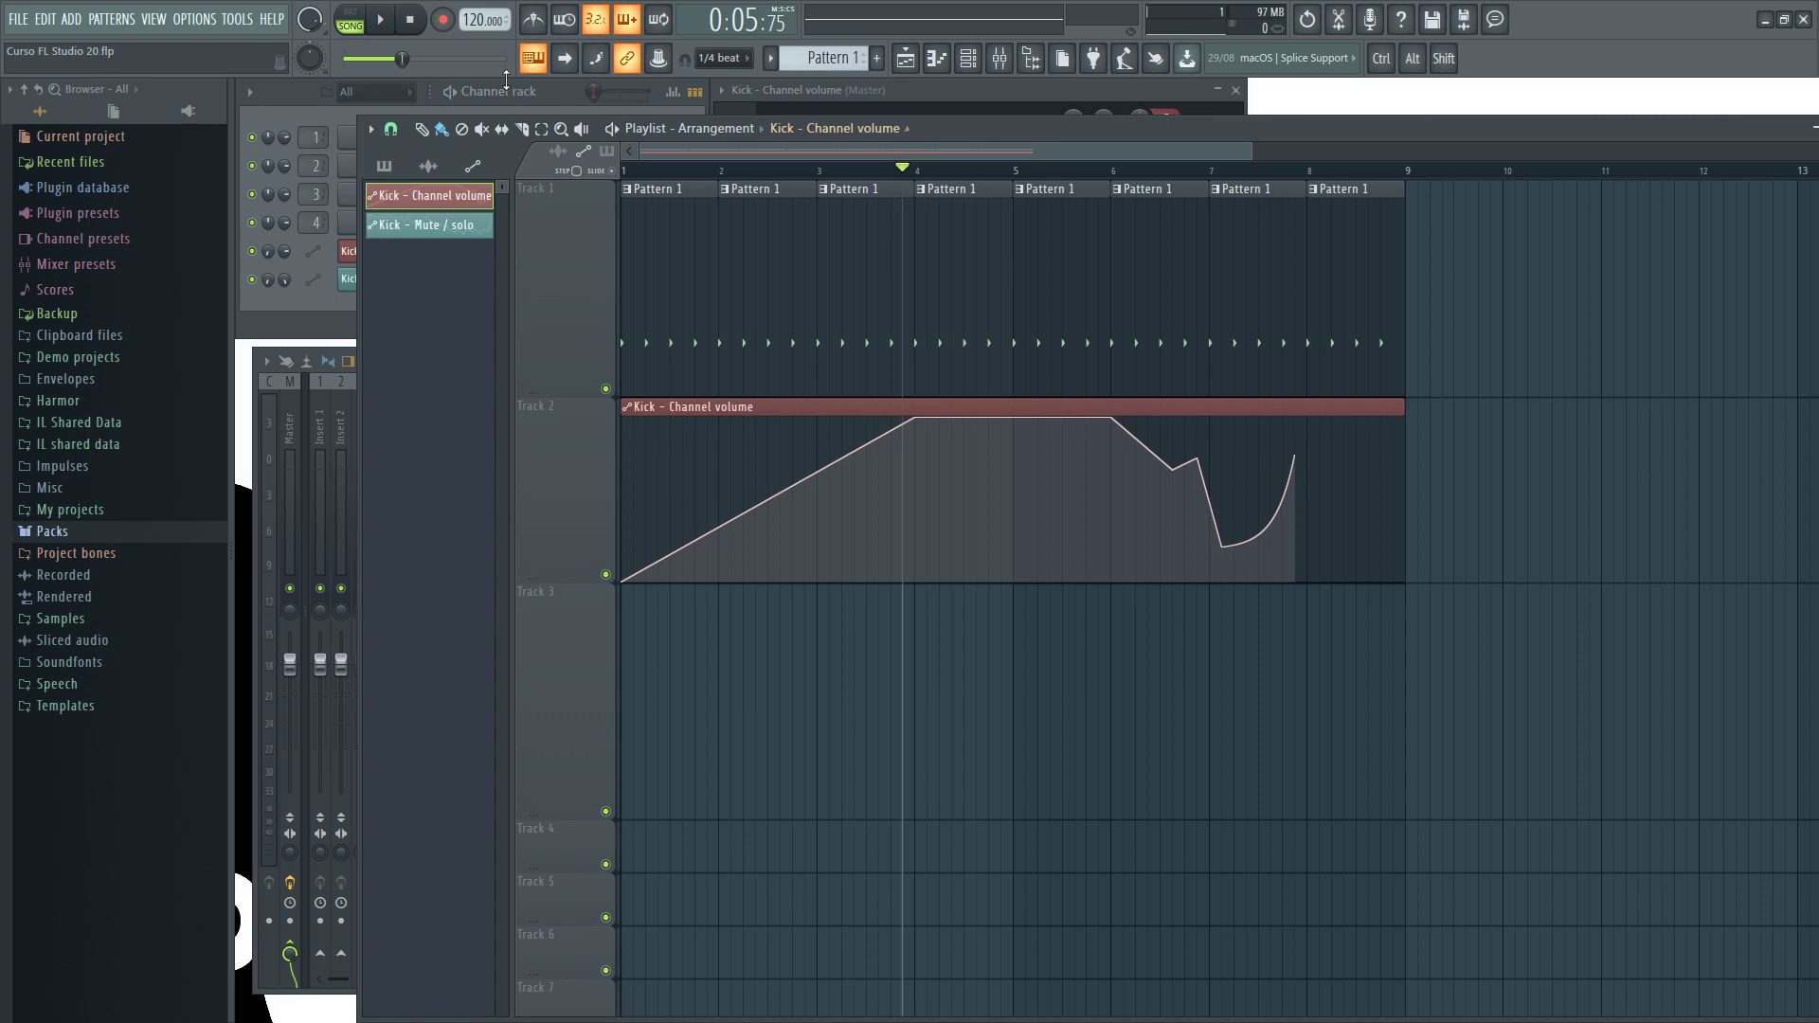
click(555, 87)
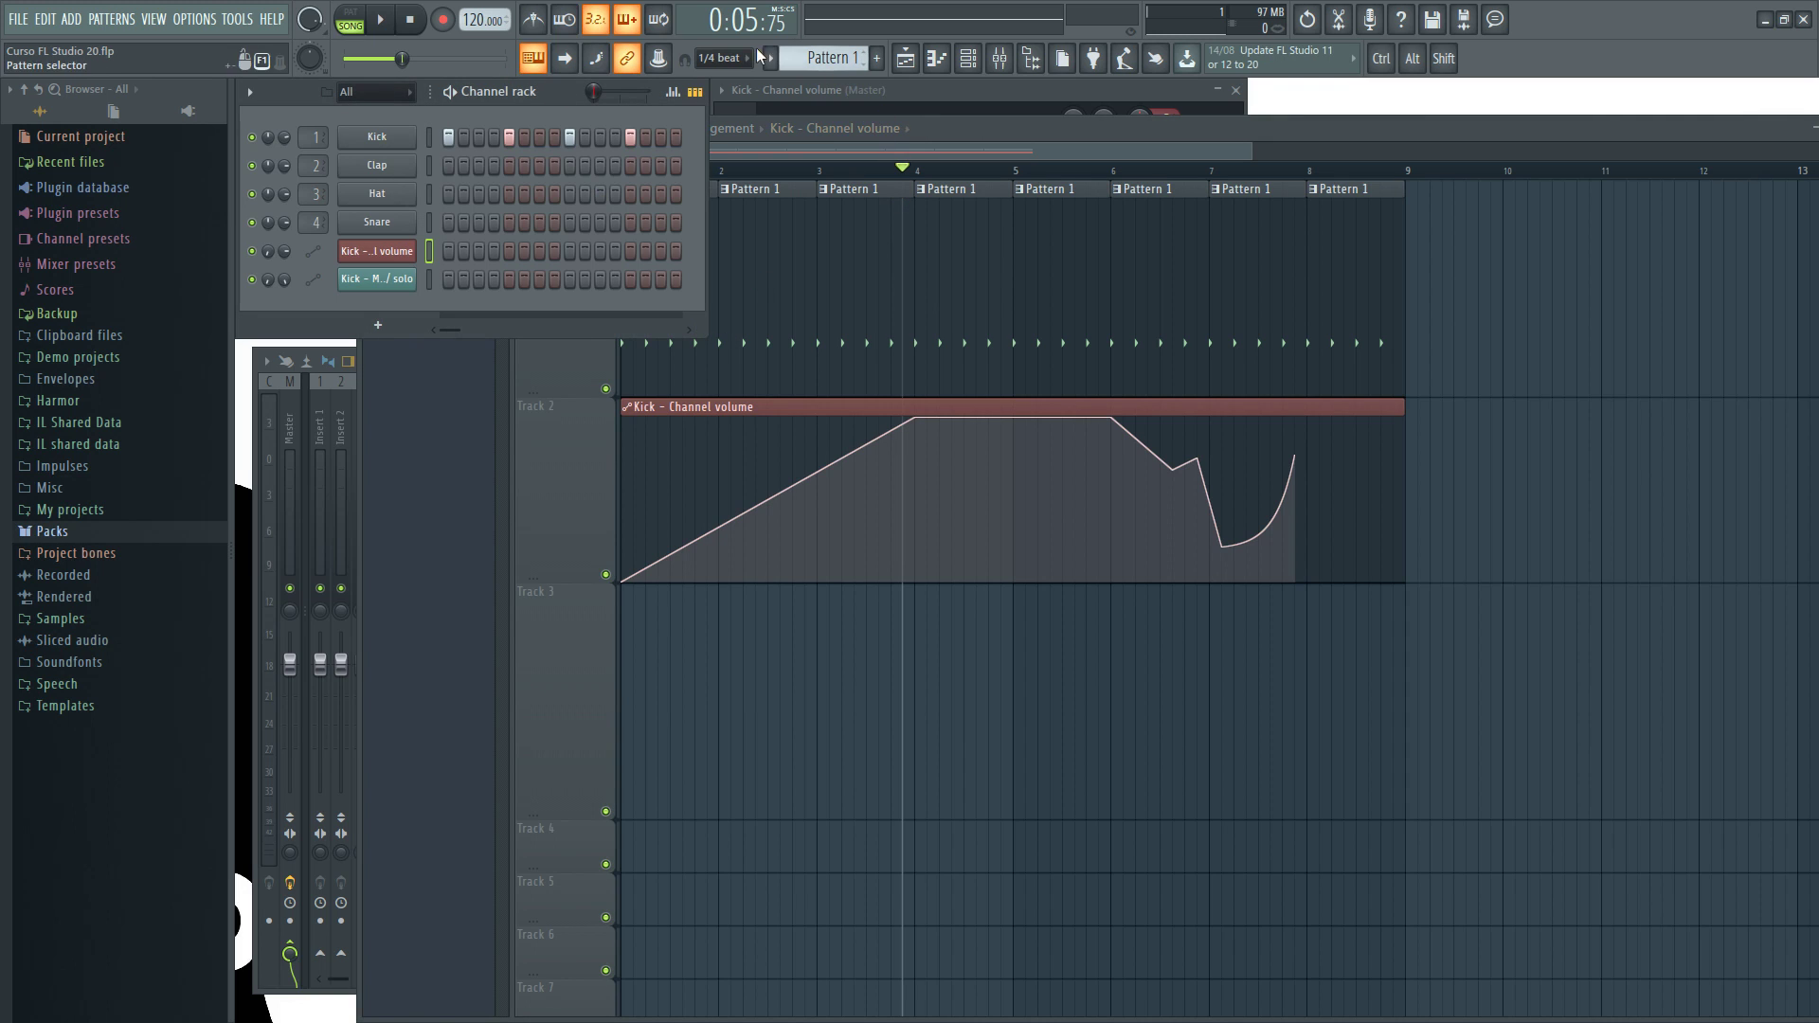
click(441, 19)
key(space)
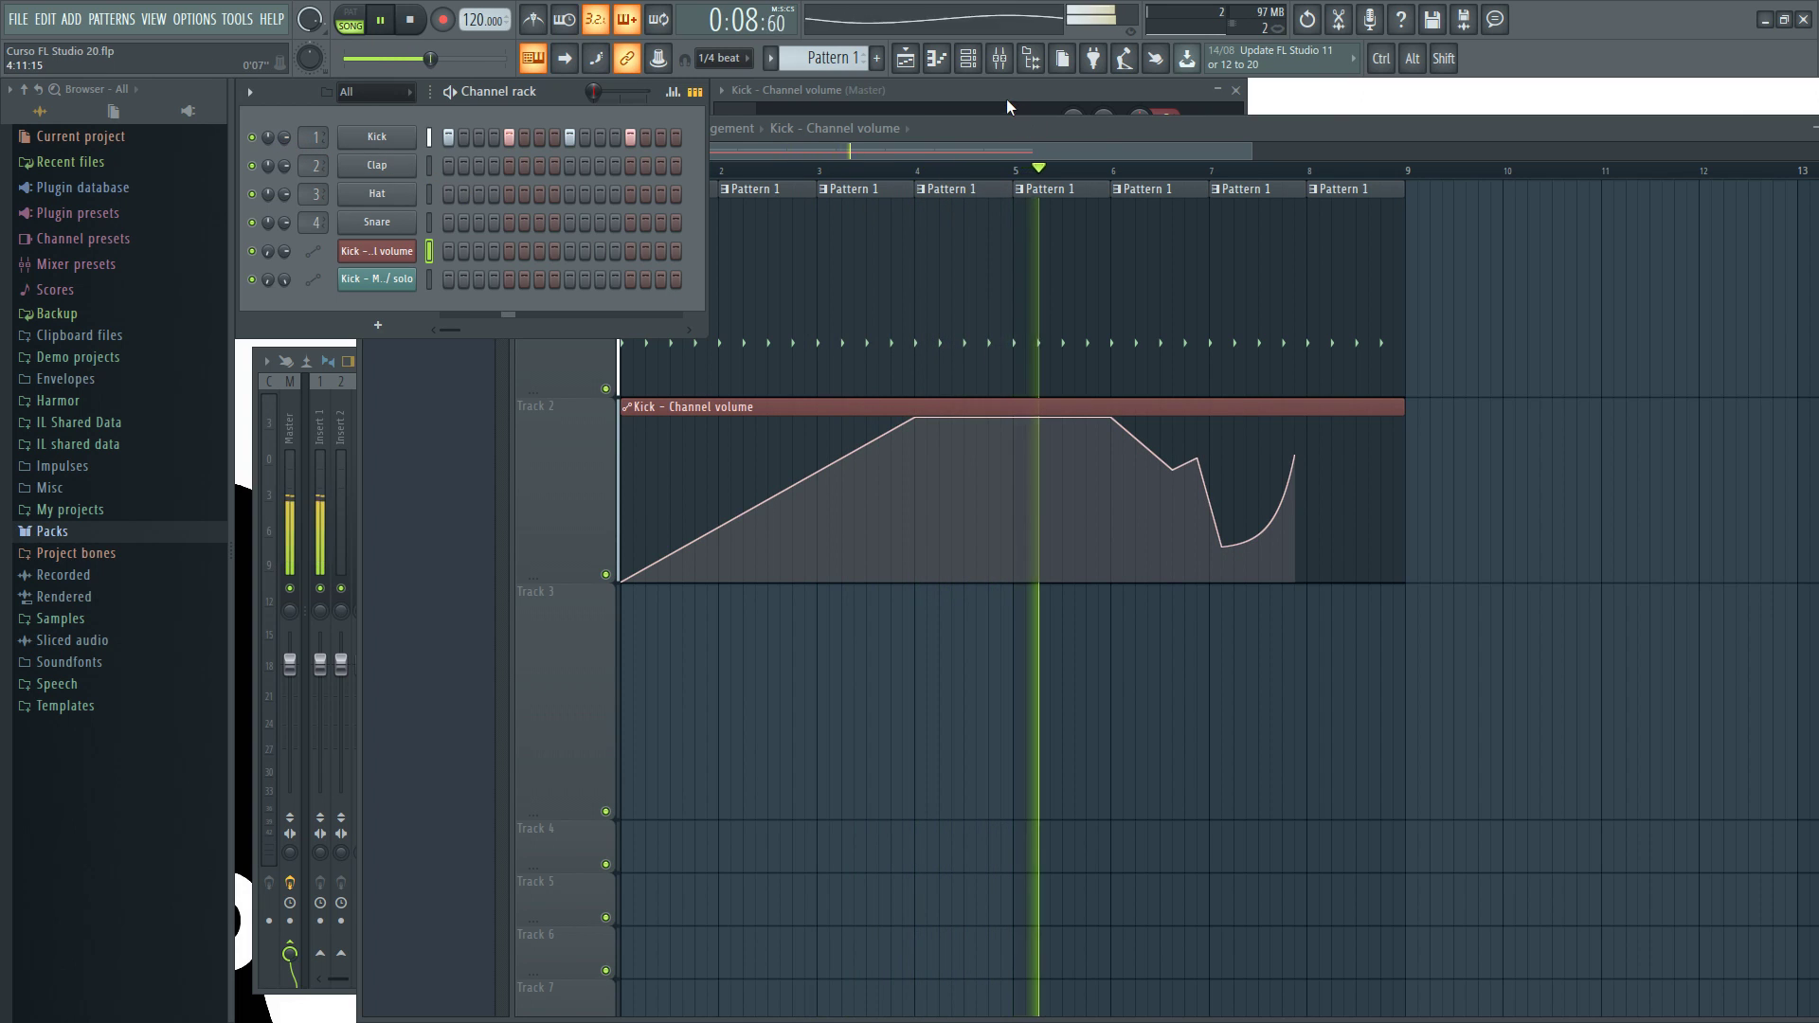
click(1140, 113)
key(space)
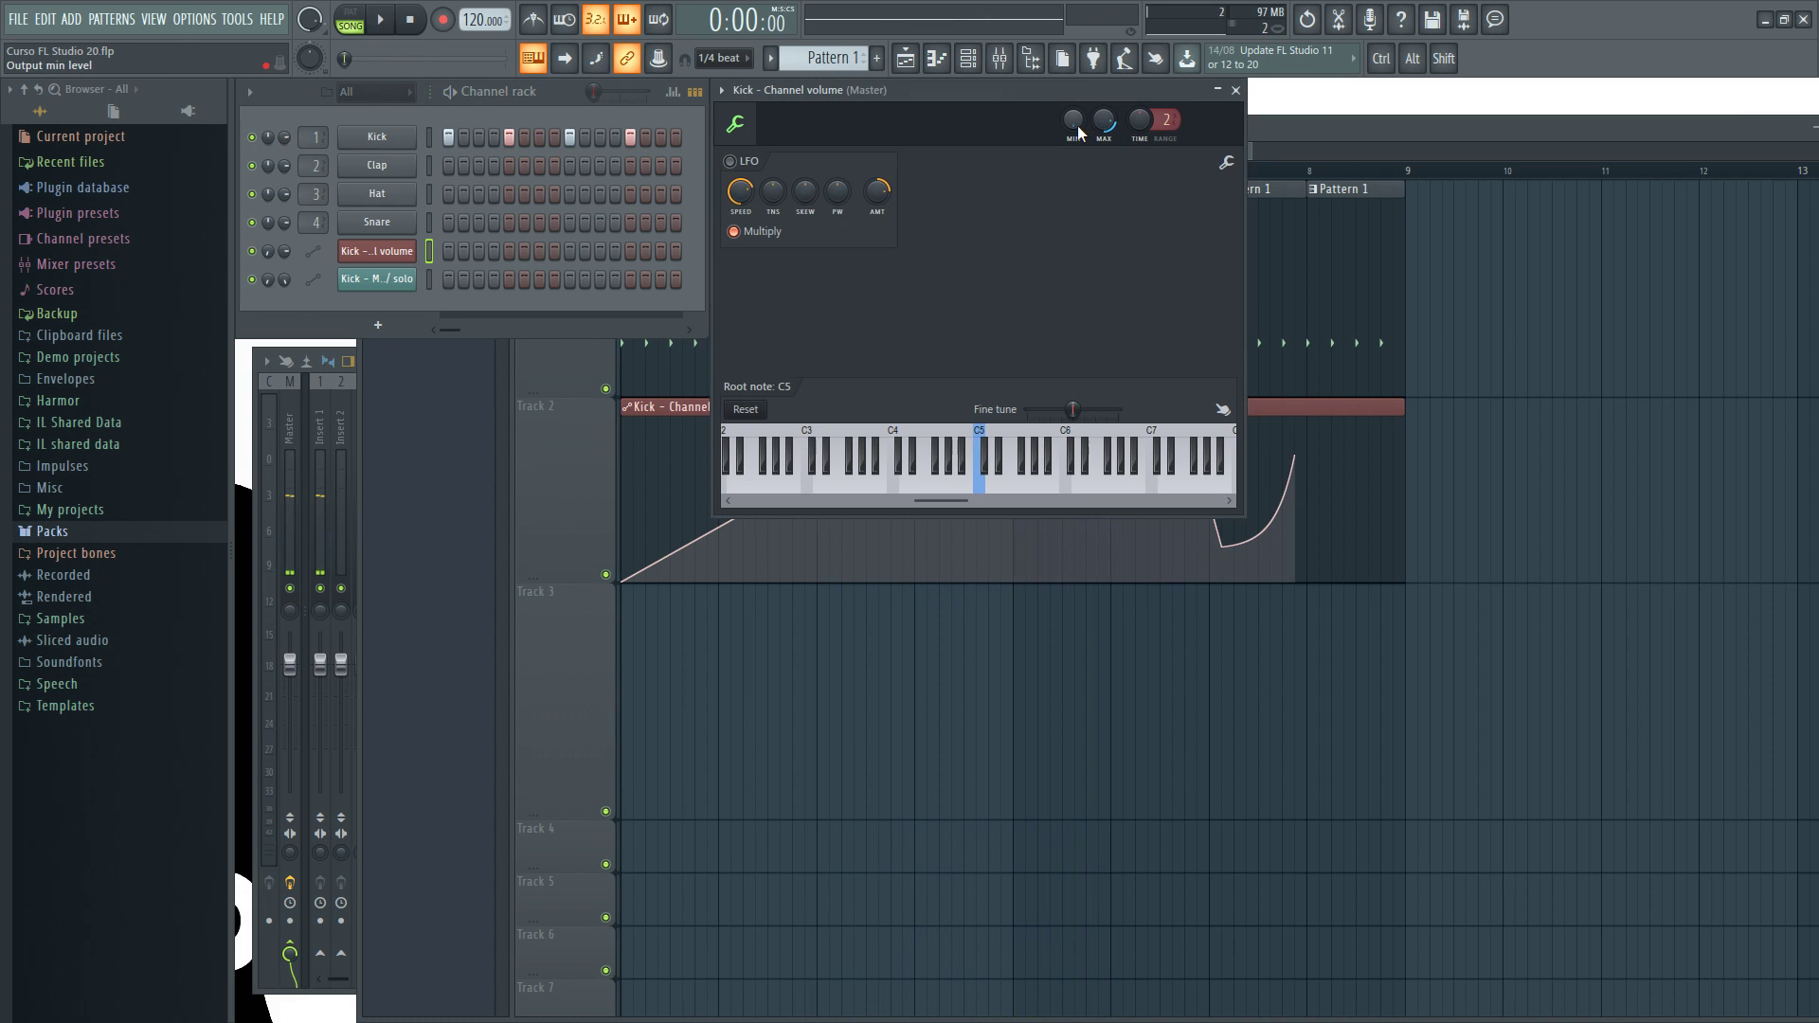
Play from the clip's start with the Channel rack in view to check the minimum output level on the Kick's volume knob
click(1260, 138)
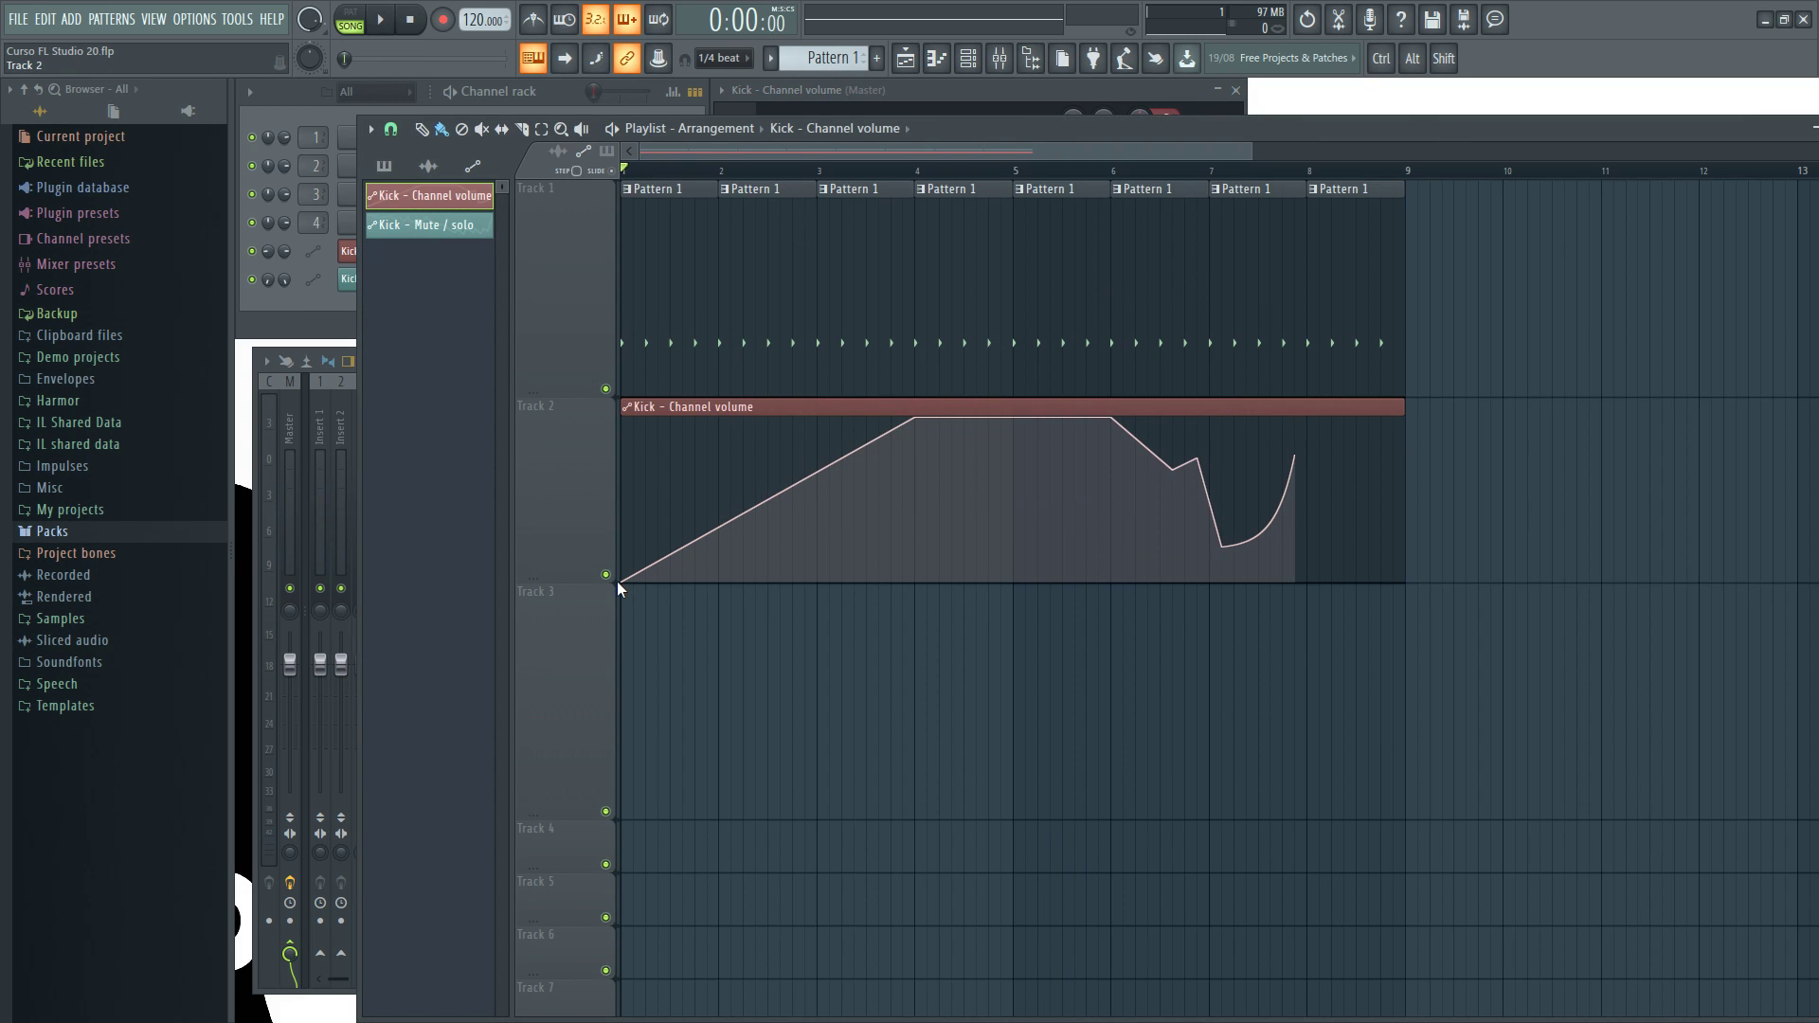
click(591, 86)
key(space)
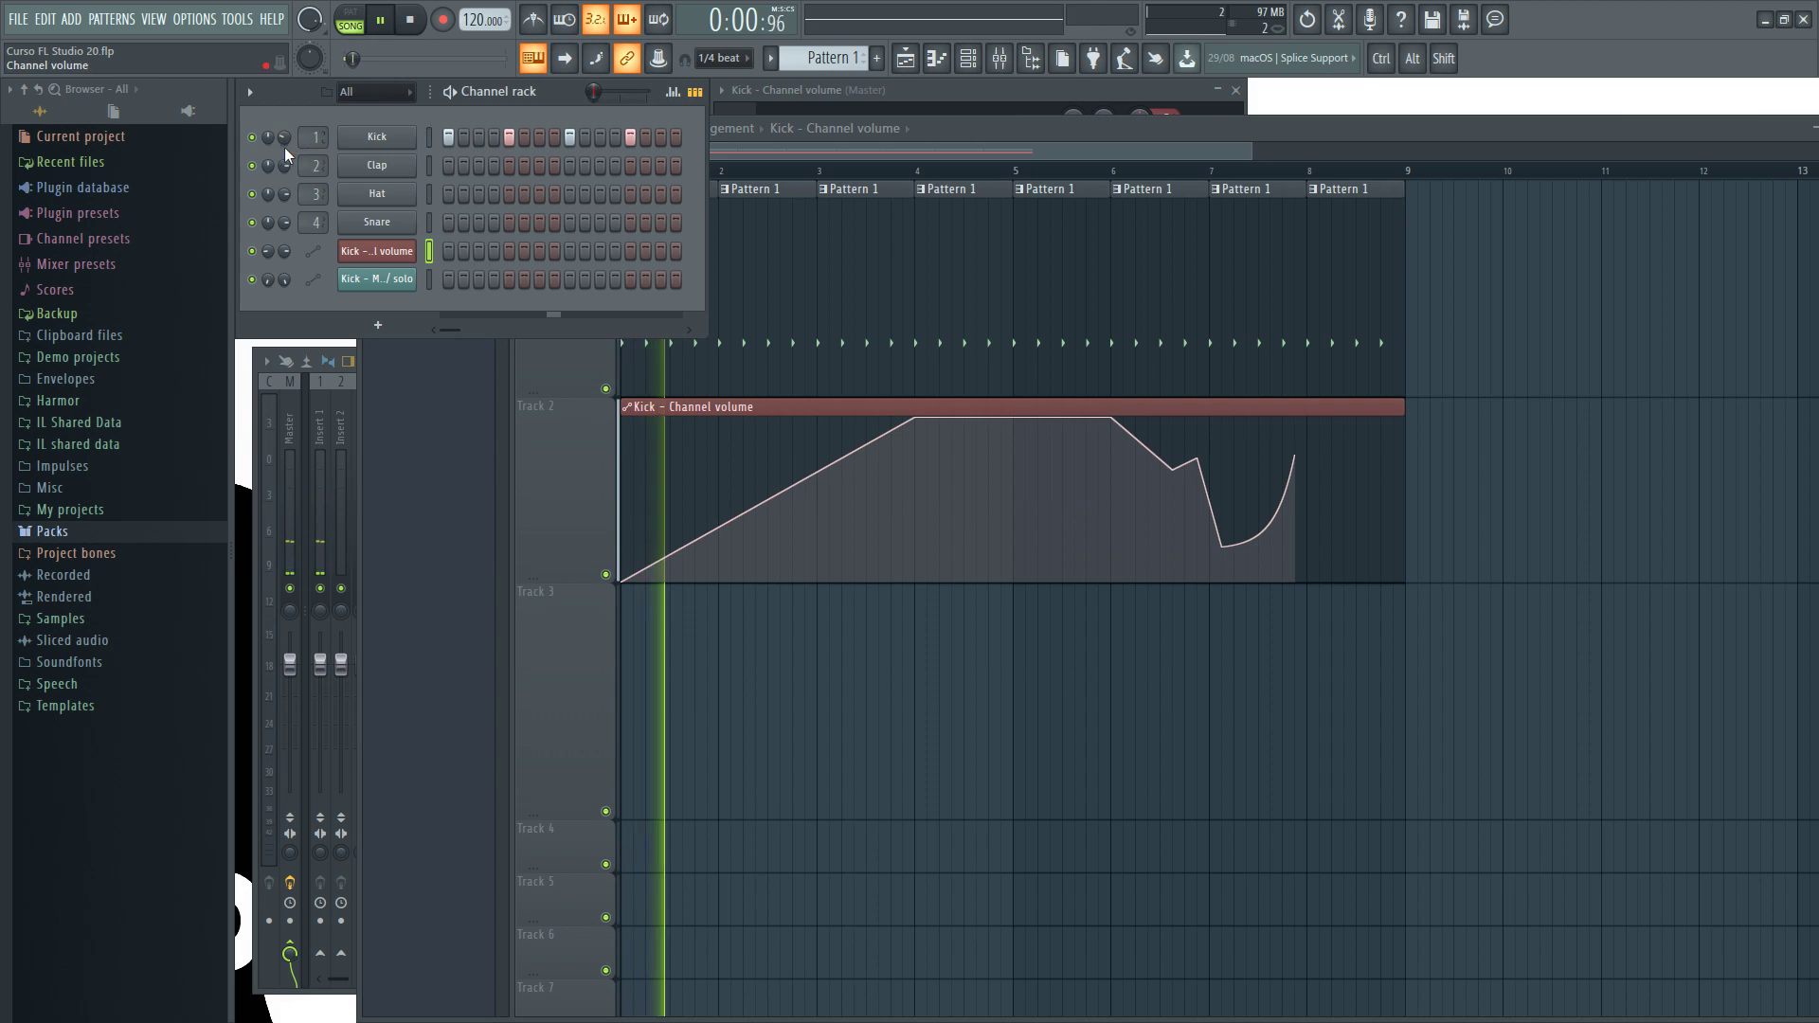
click(1049, 88)
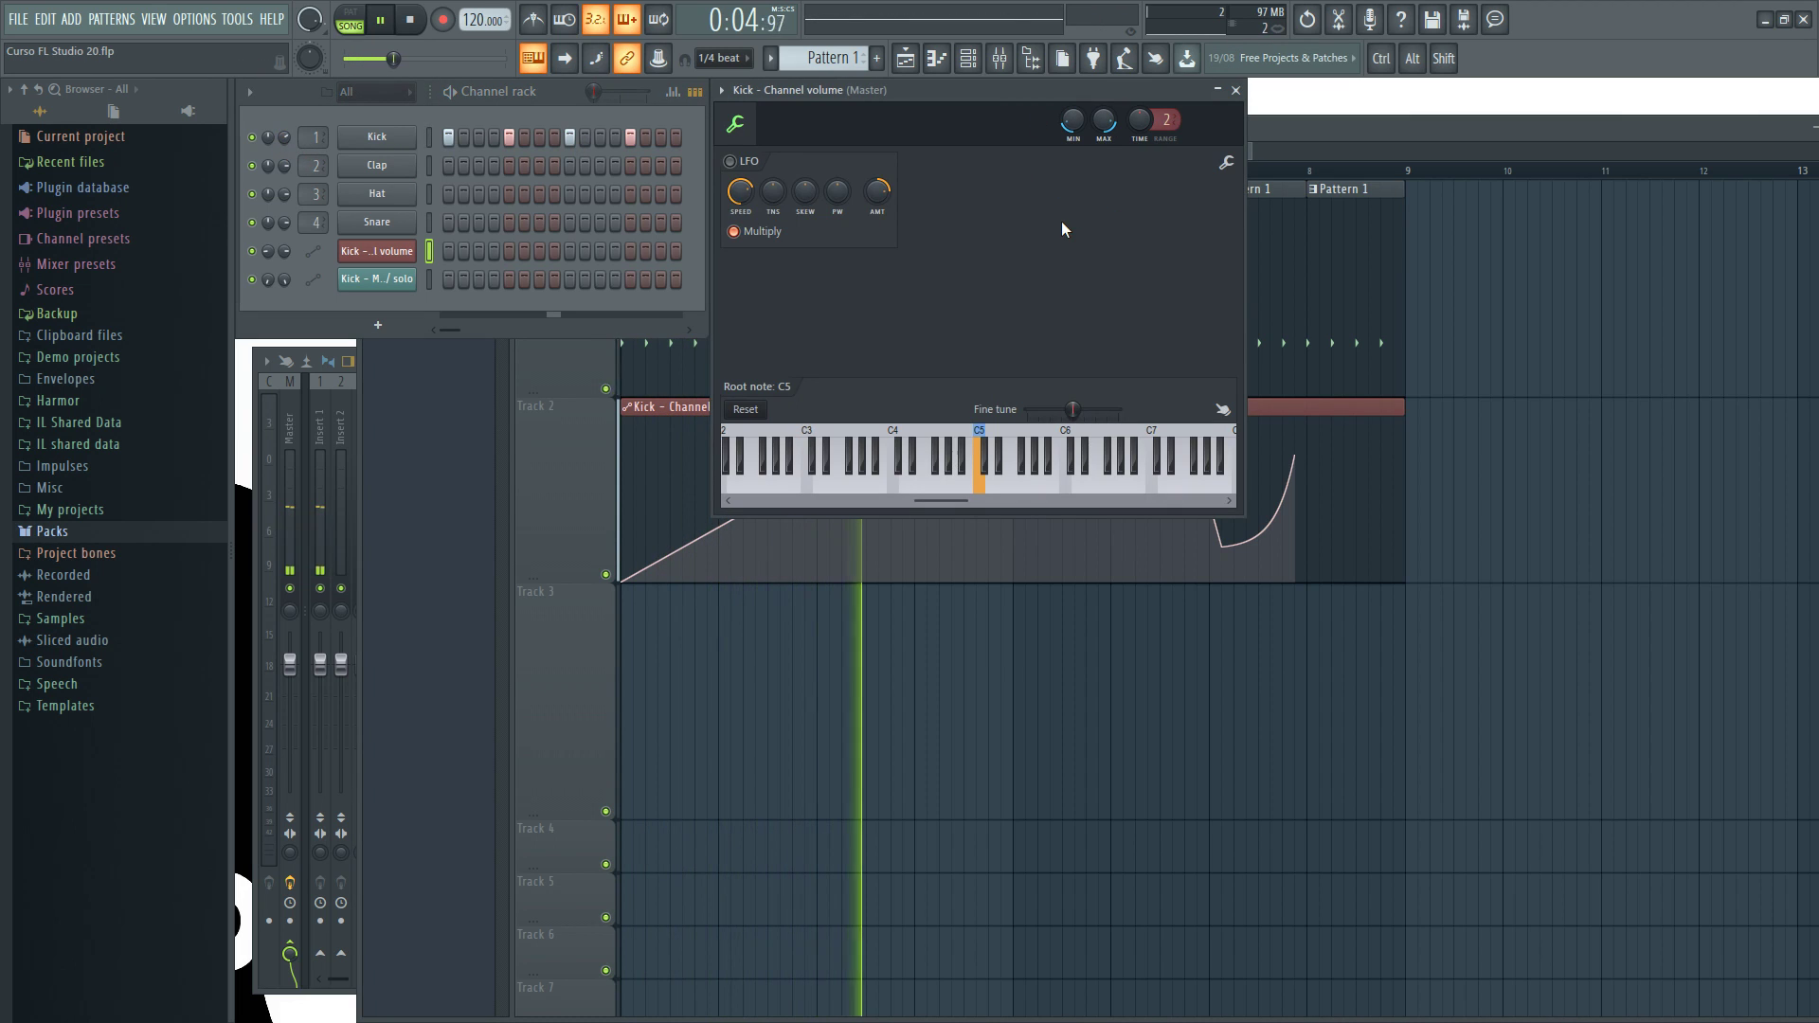
key(space)
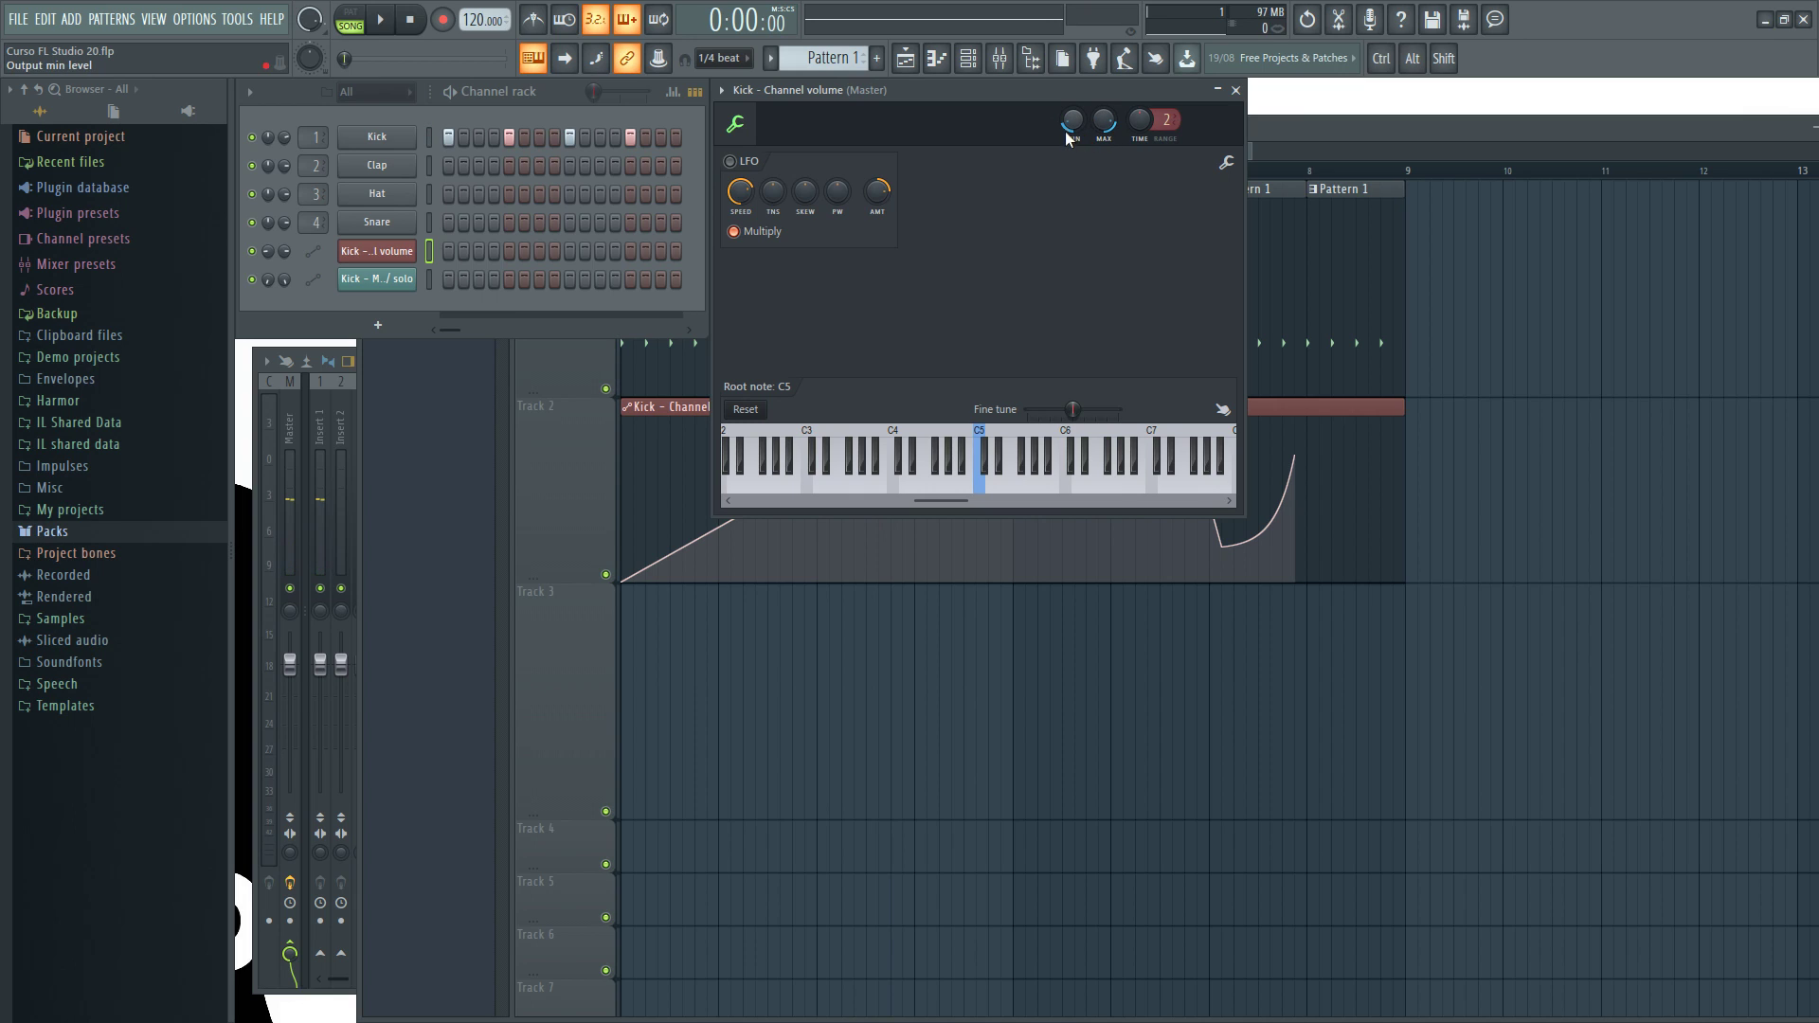
Add Channel volume points at 2:15 and 3:15, and shift the plateau's first point later and slightly lower
click(1308, 137)
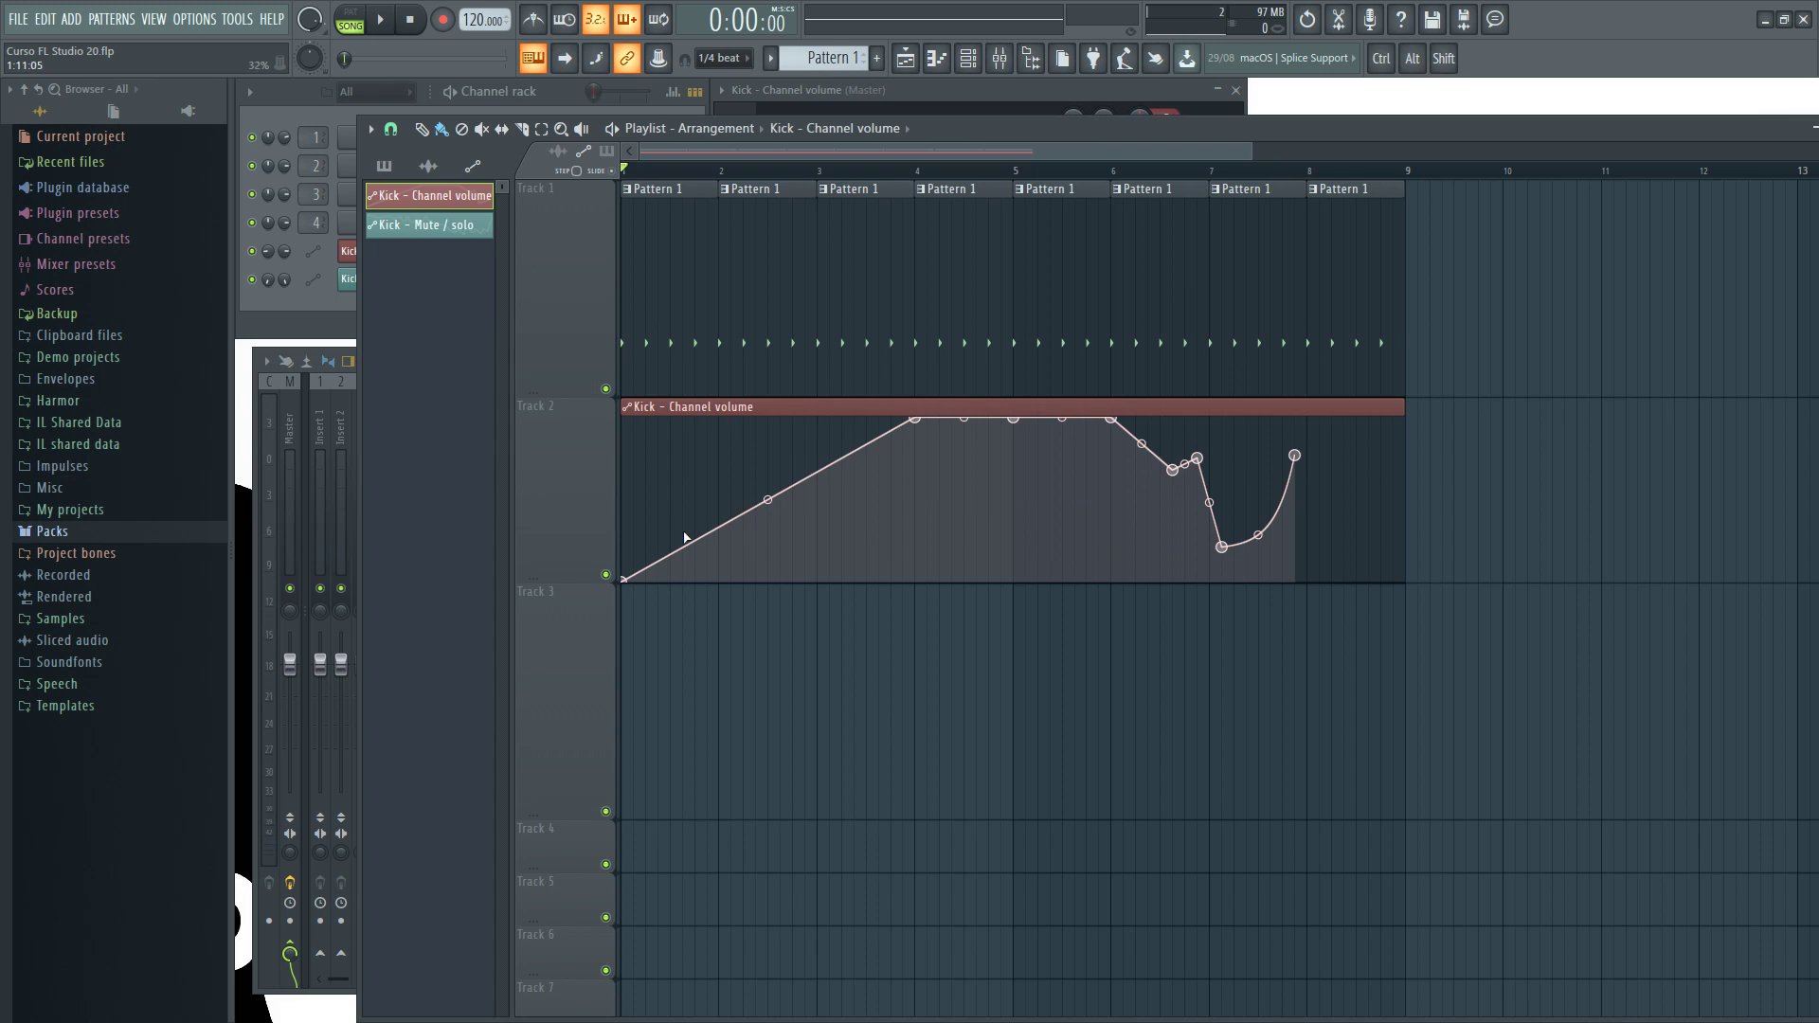
click(901, 537)
click(804, 473)
drag(914, 418, 976, 446)
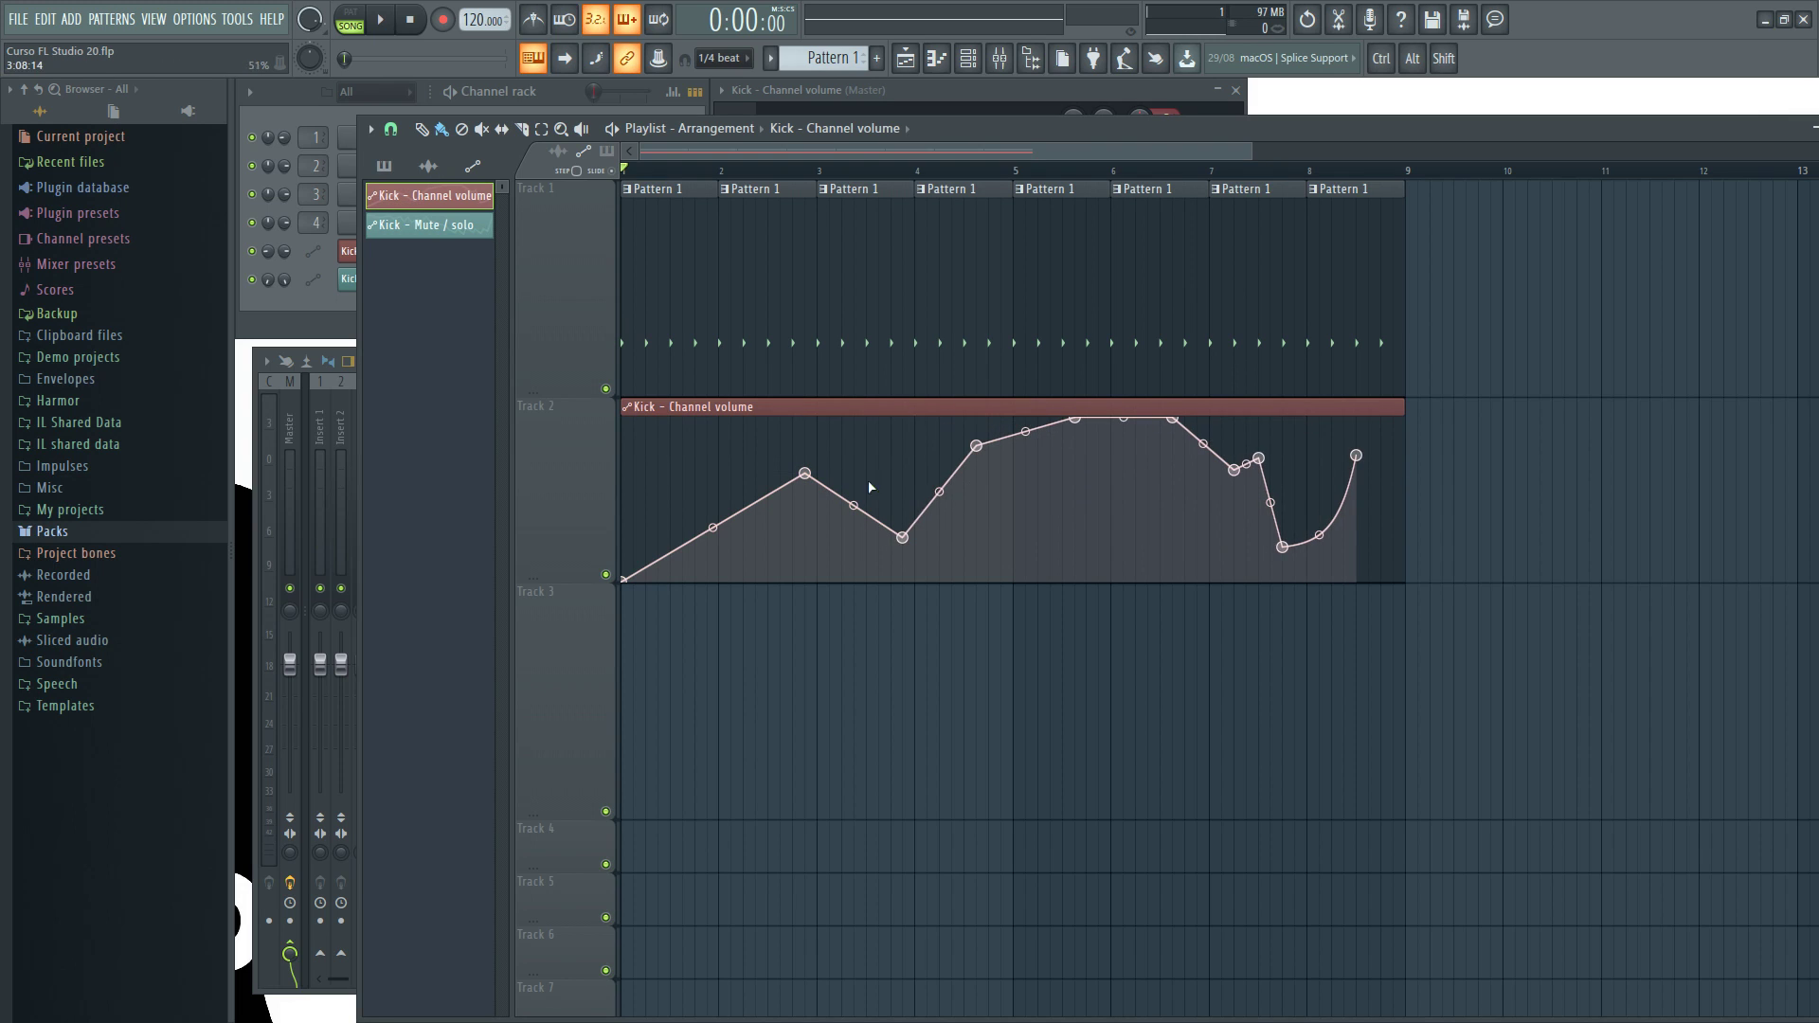
Enable the LFO in the Kick - Channel volume settings and move the window below the clip on Track 2
click(933, 93)
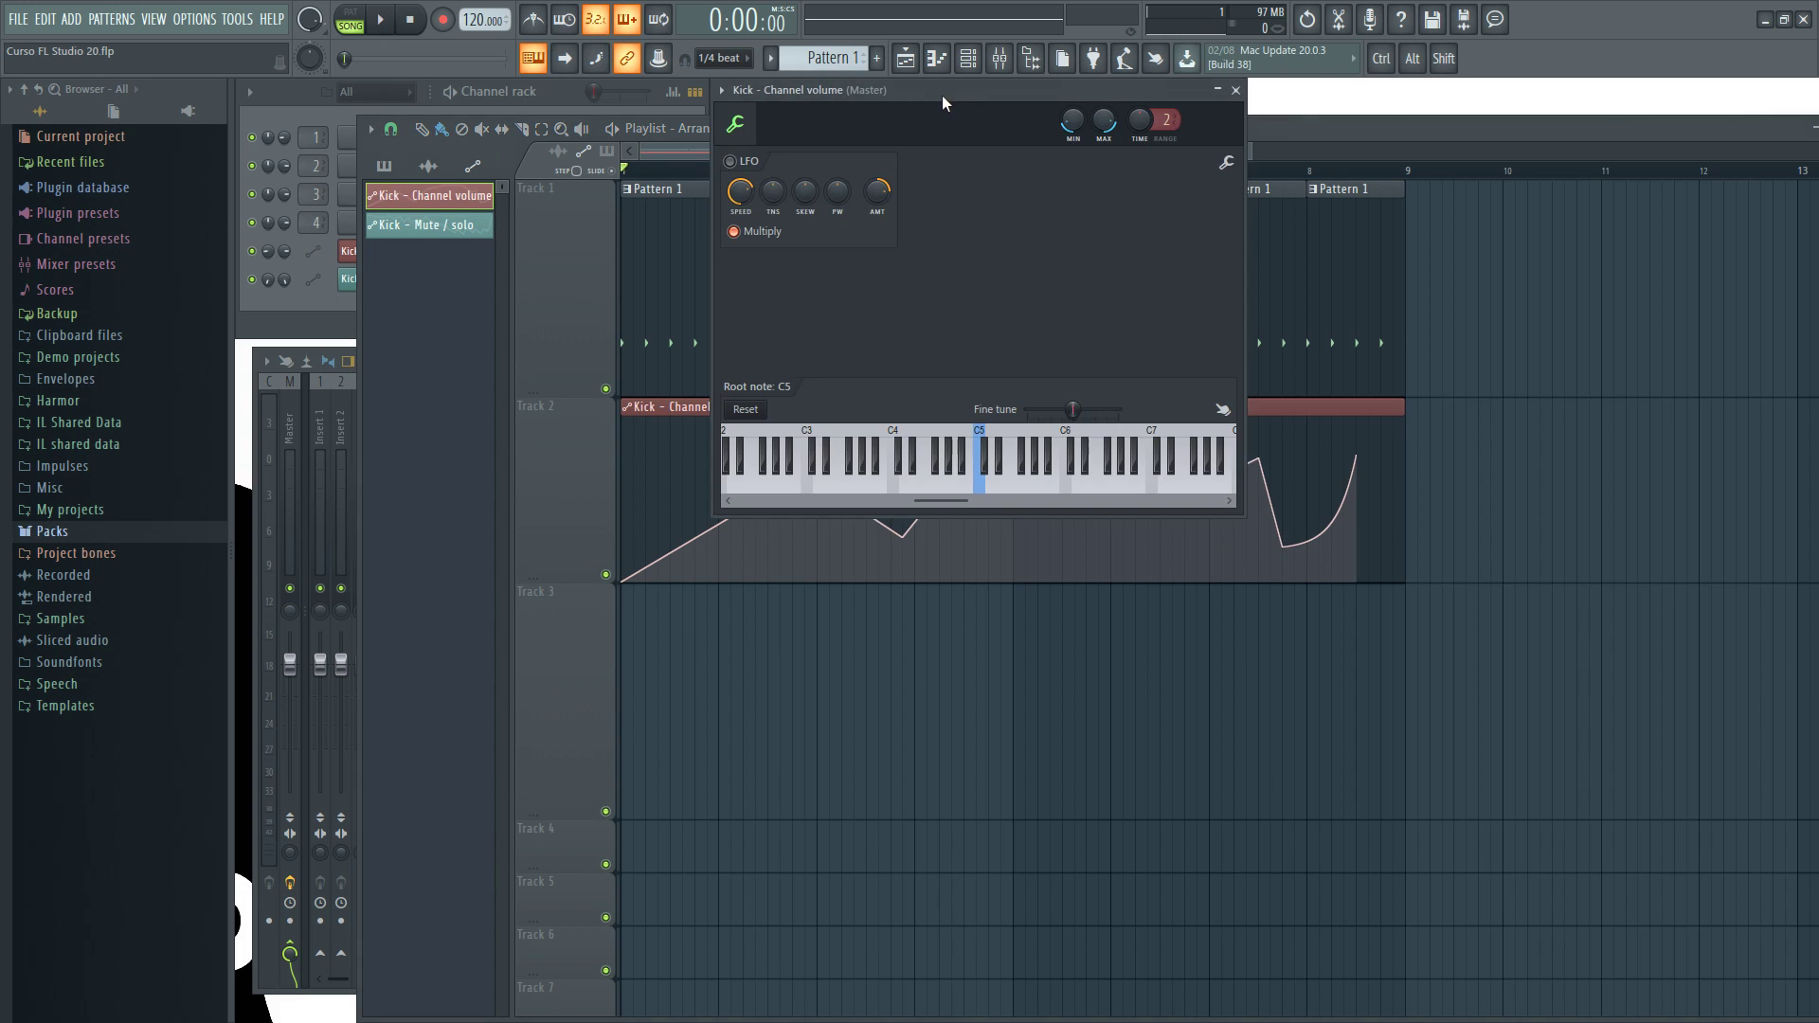
click(730, 162)
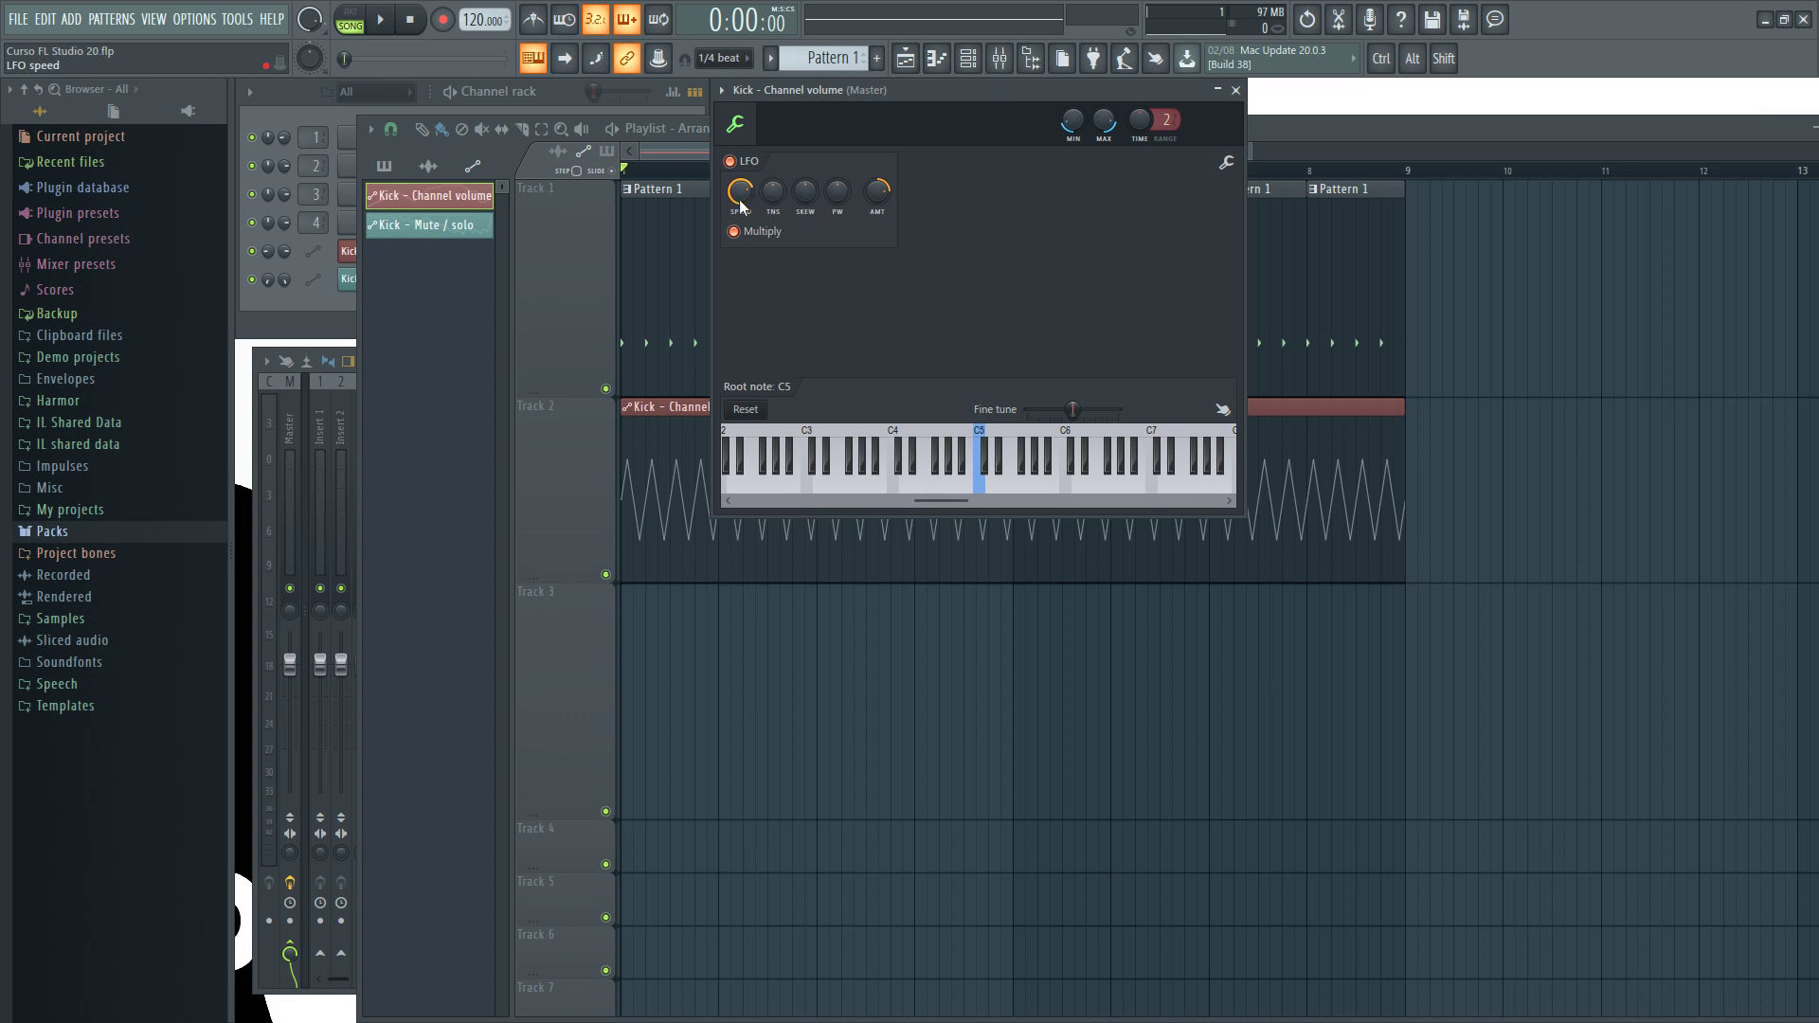
drag(917, 94, 1281, 616)
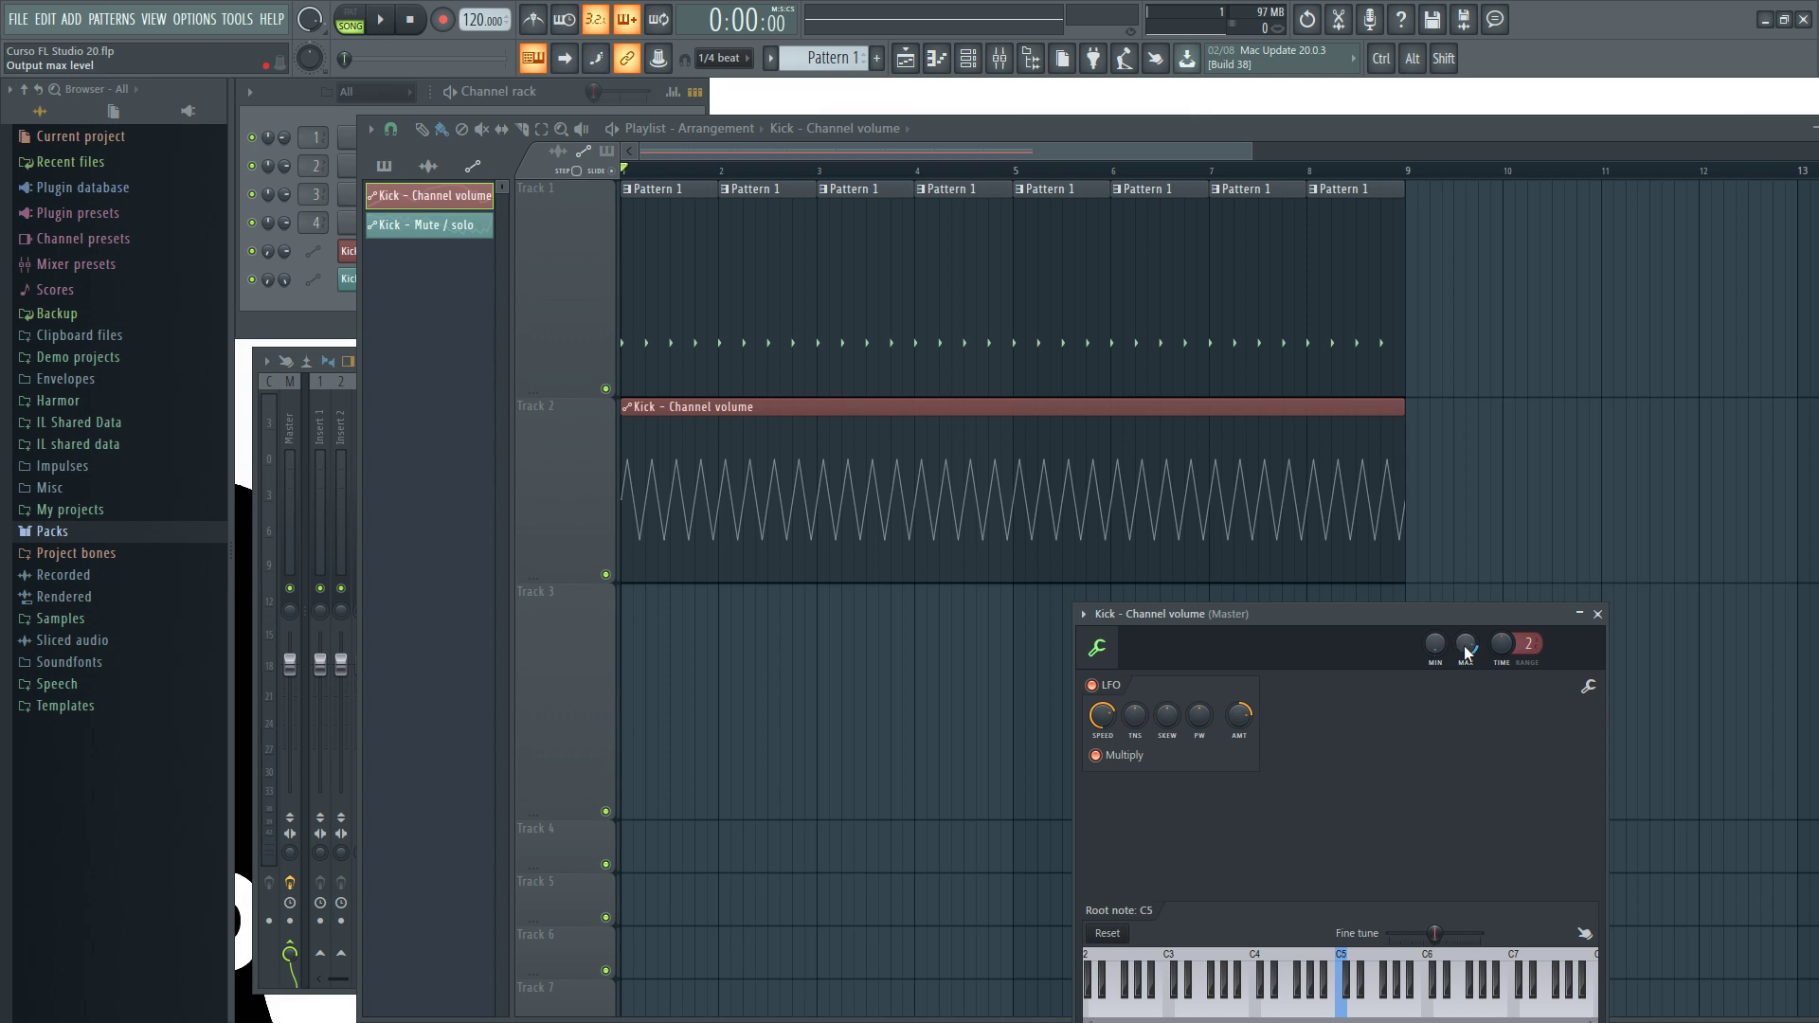
Increase the LFO speed and play the song while switching Multiply off and back on
mouse_move(1101, 715)
mouse_down()
mouse_move(1101, 781)
mouse_move(1101, 708)
mouse_up()
key(space)
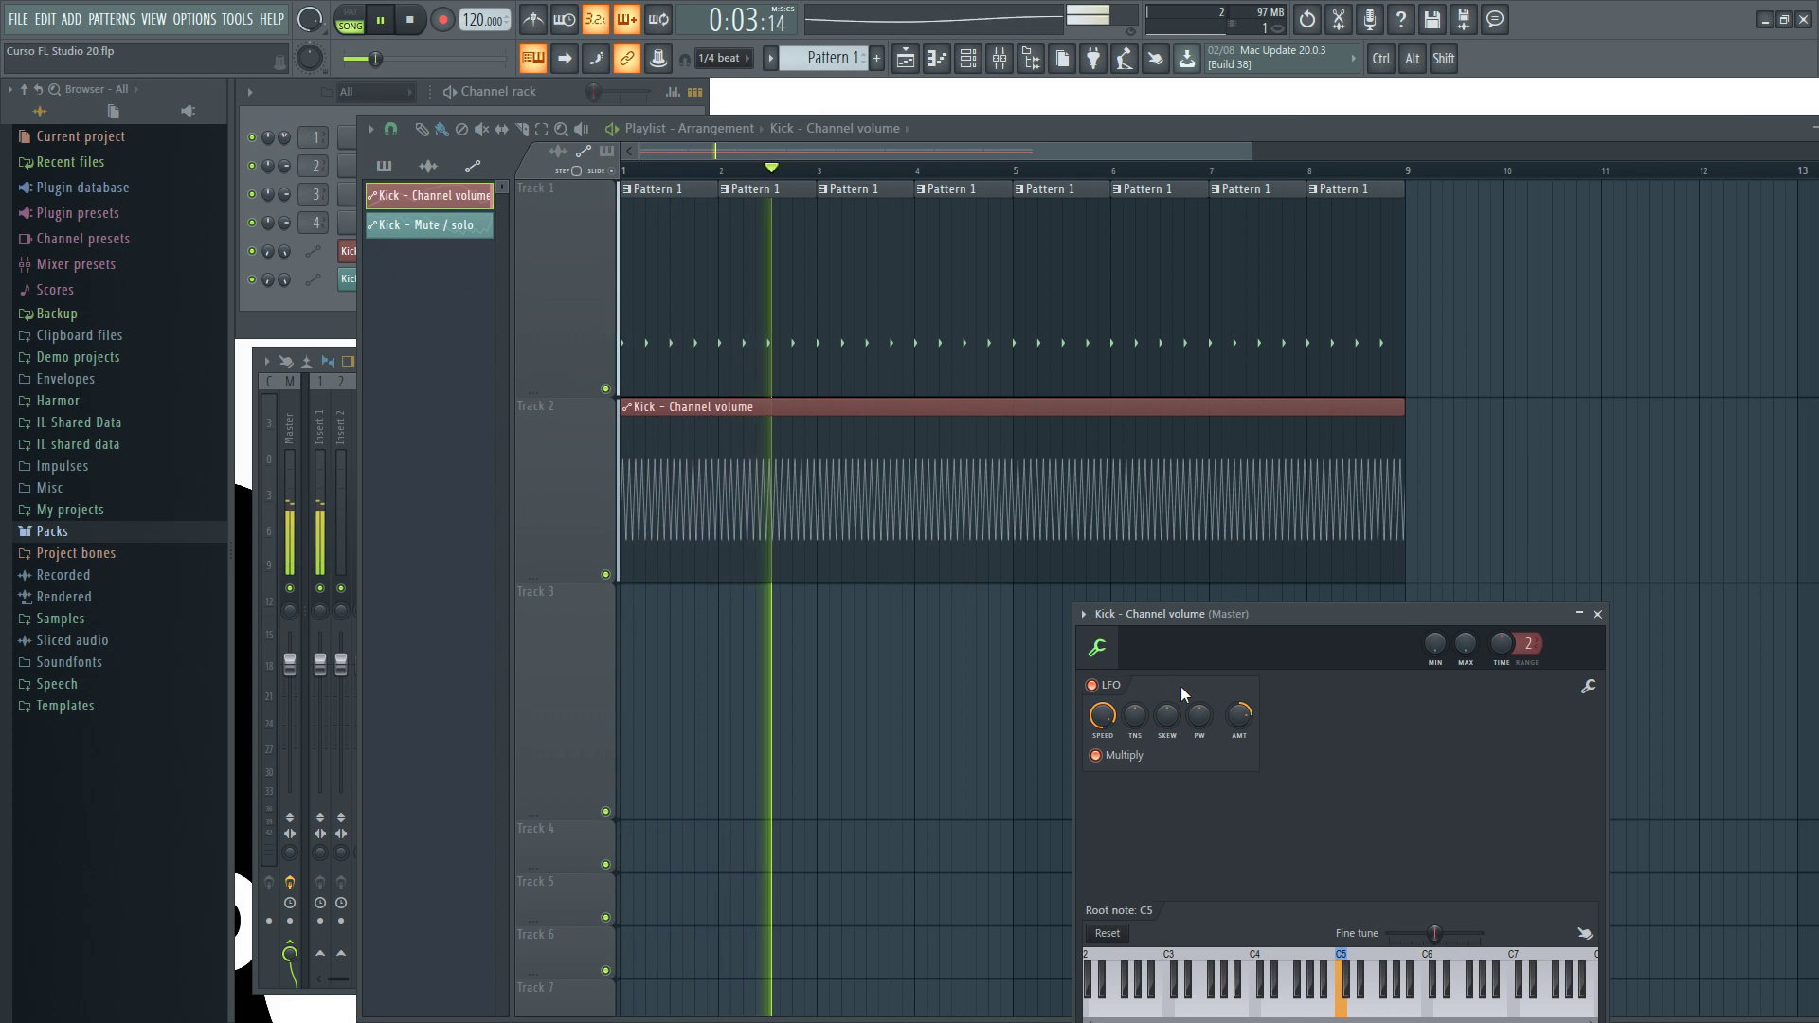
click(1107, 755)
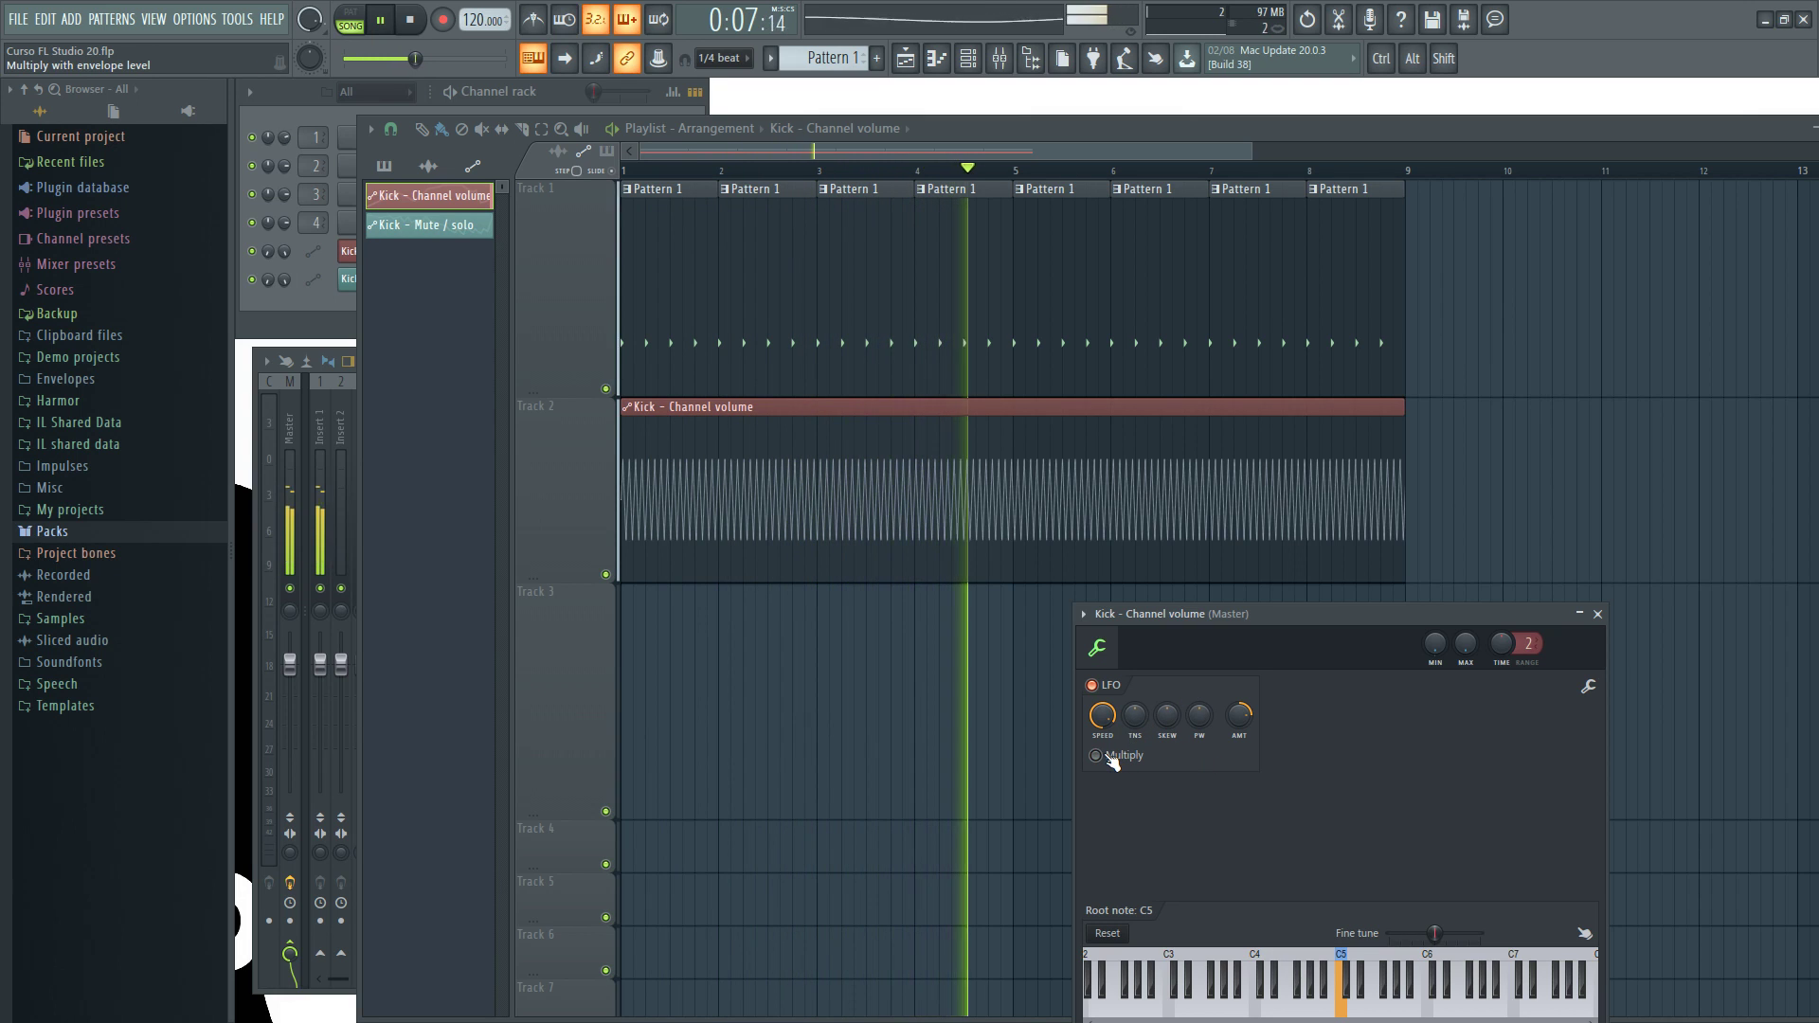
click(1096, 755)
key(space)
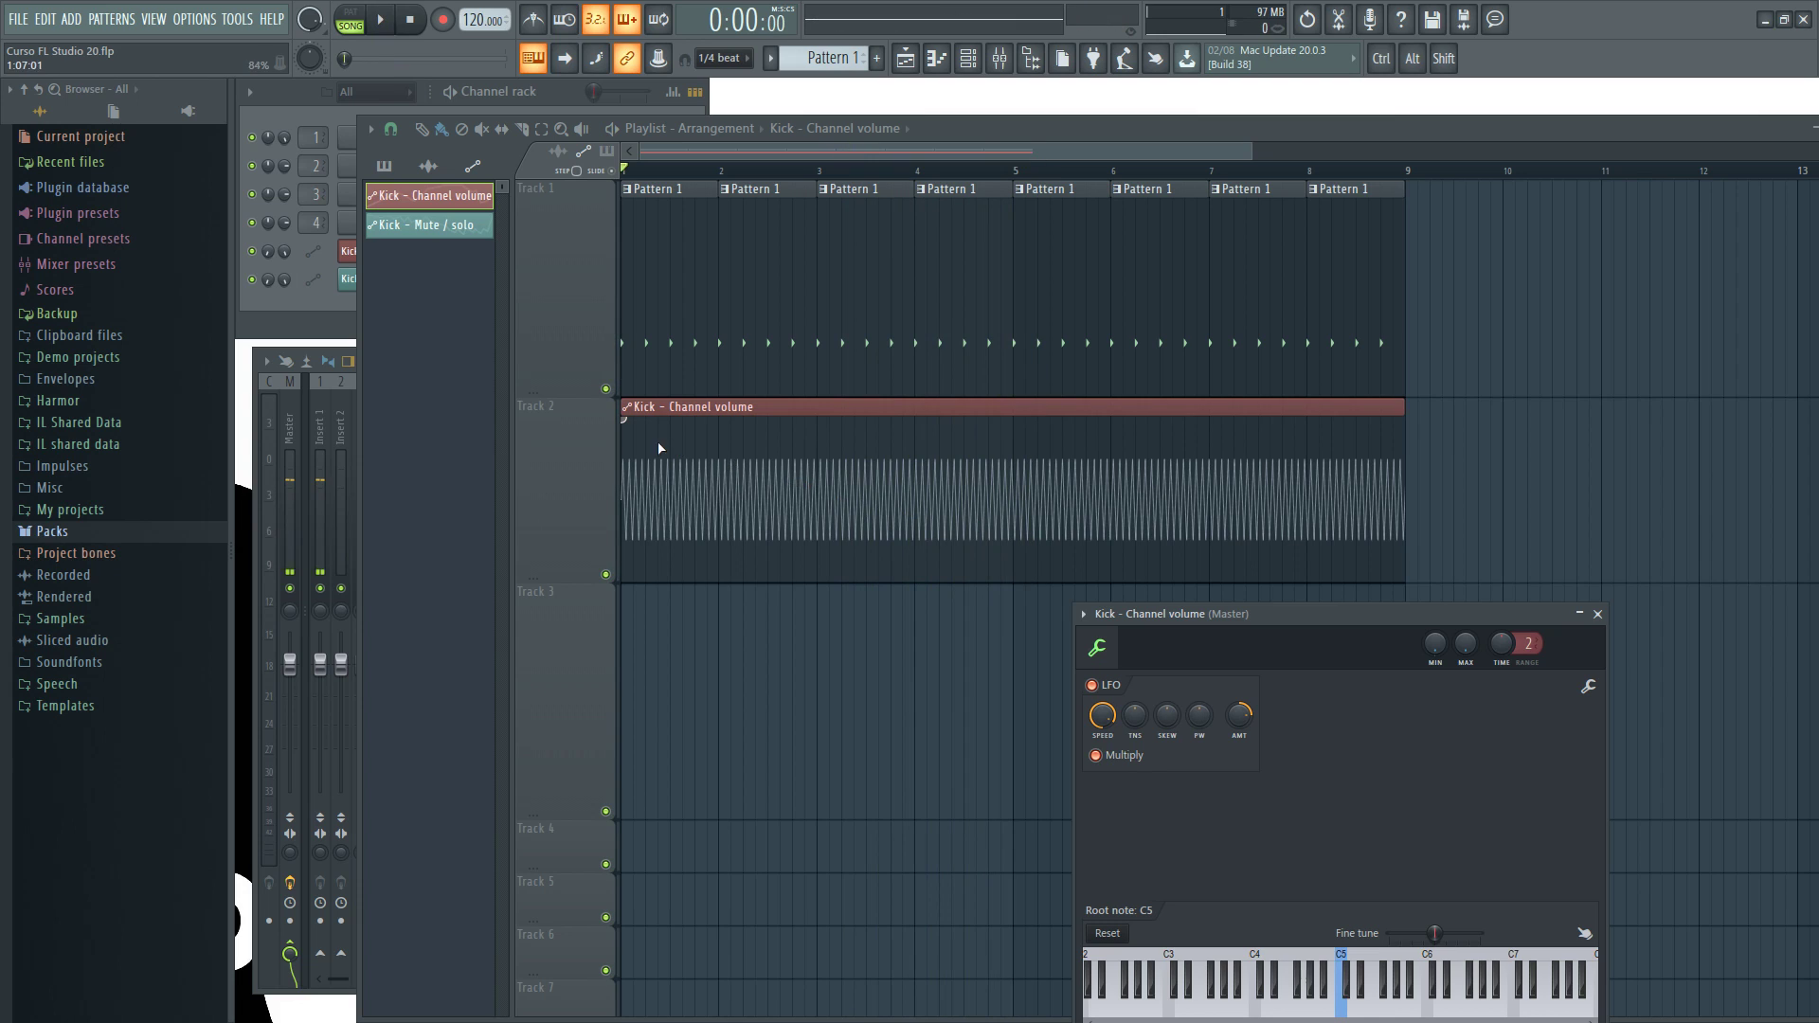
Shift the LFO's start handle in the Channel volume clip one beat later and hide the Mixer
mouse_move(625, 420)
mouse_down()
mouse_move(626, 462)
mouse_move(640, 379)
mouse_move(649, 398)
mouse_up()
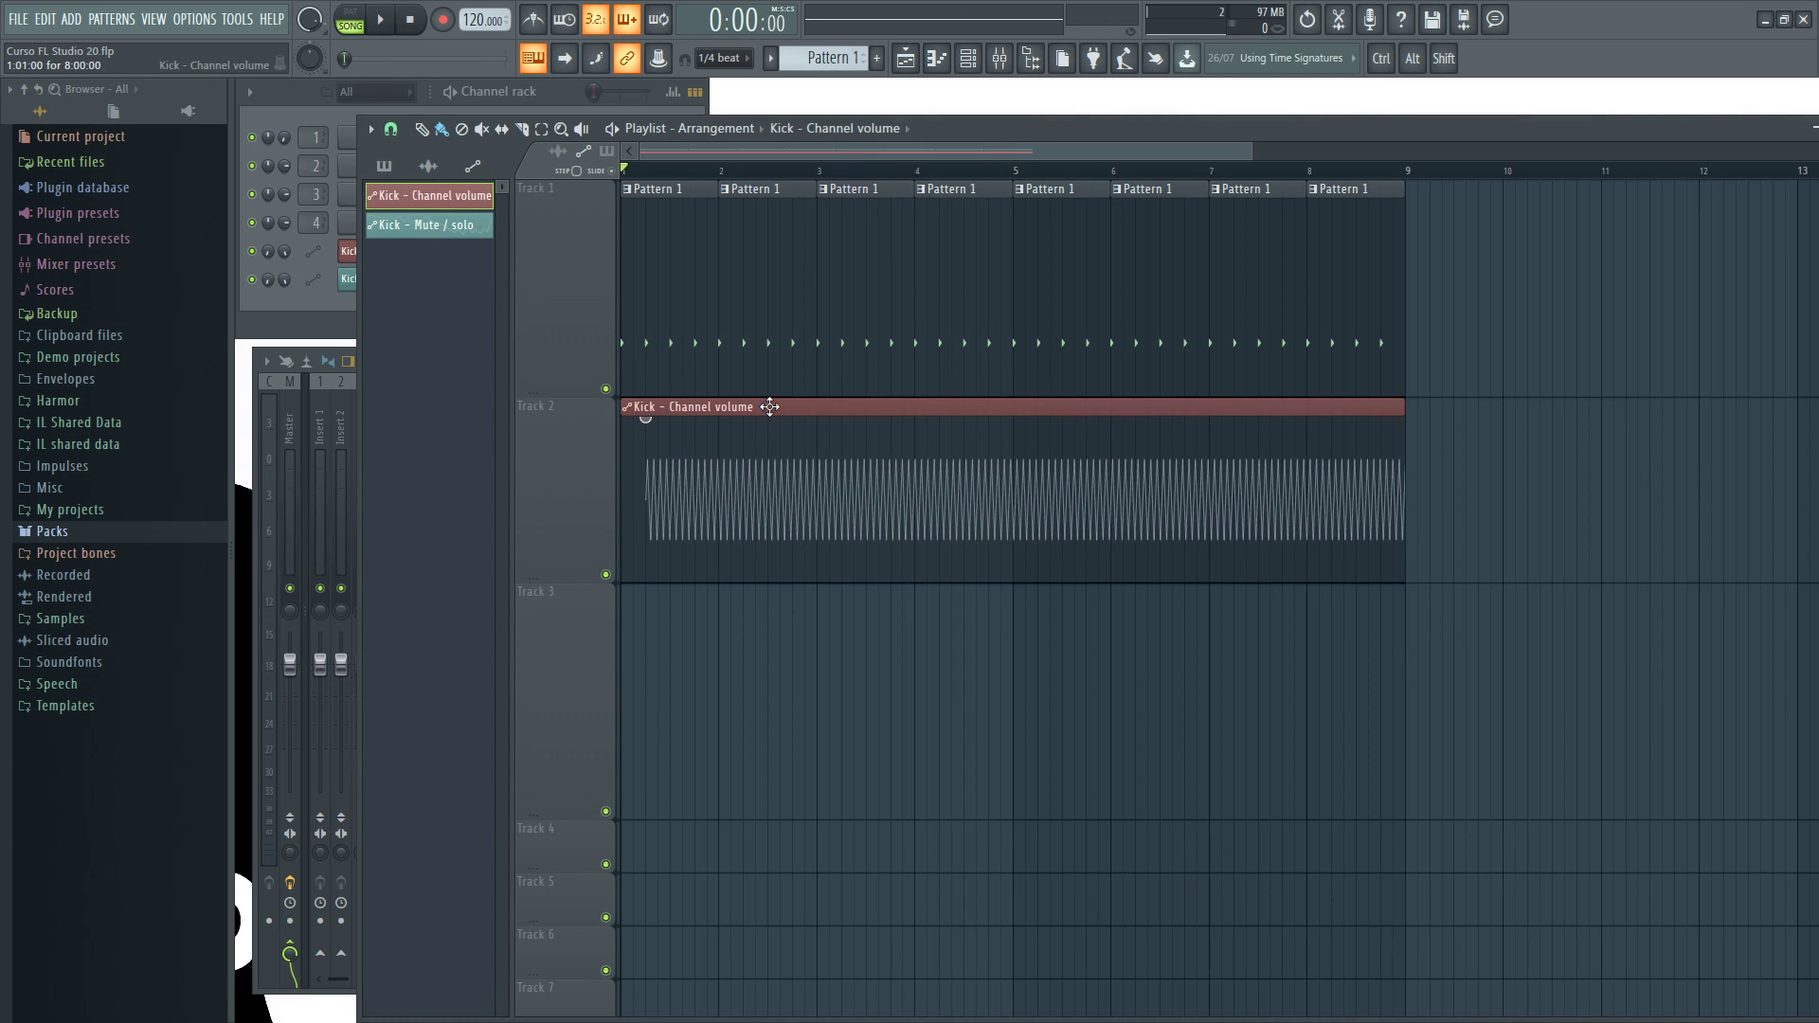
key(F9)
key(F9)
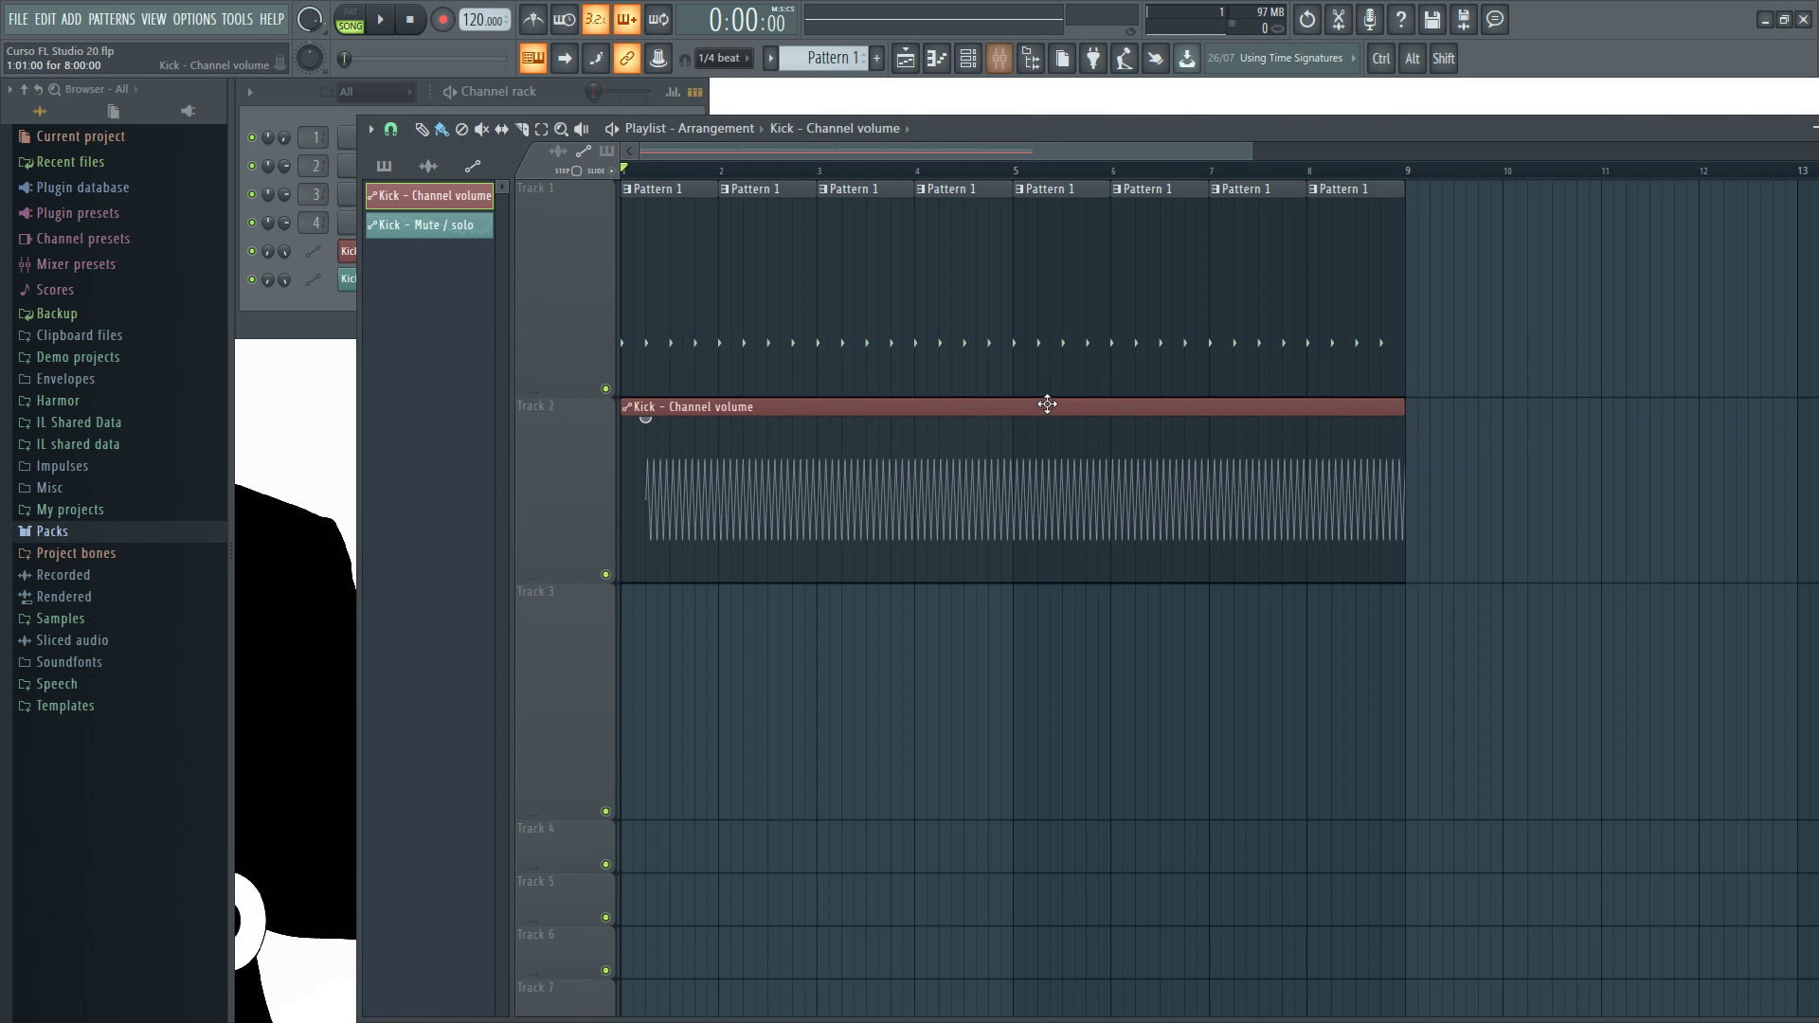
Turn off the Channel volume clip's LFO and raise its first two automation points to the top
double_click(1011, 406)
click(1097, 686)
click(1097, 685)
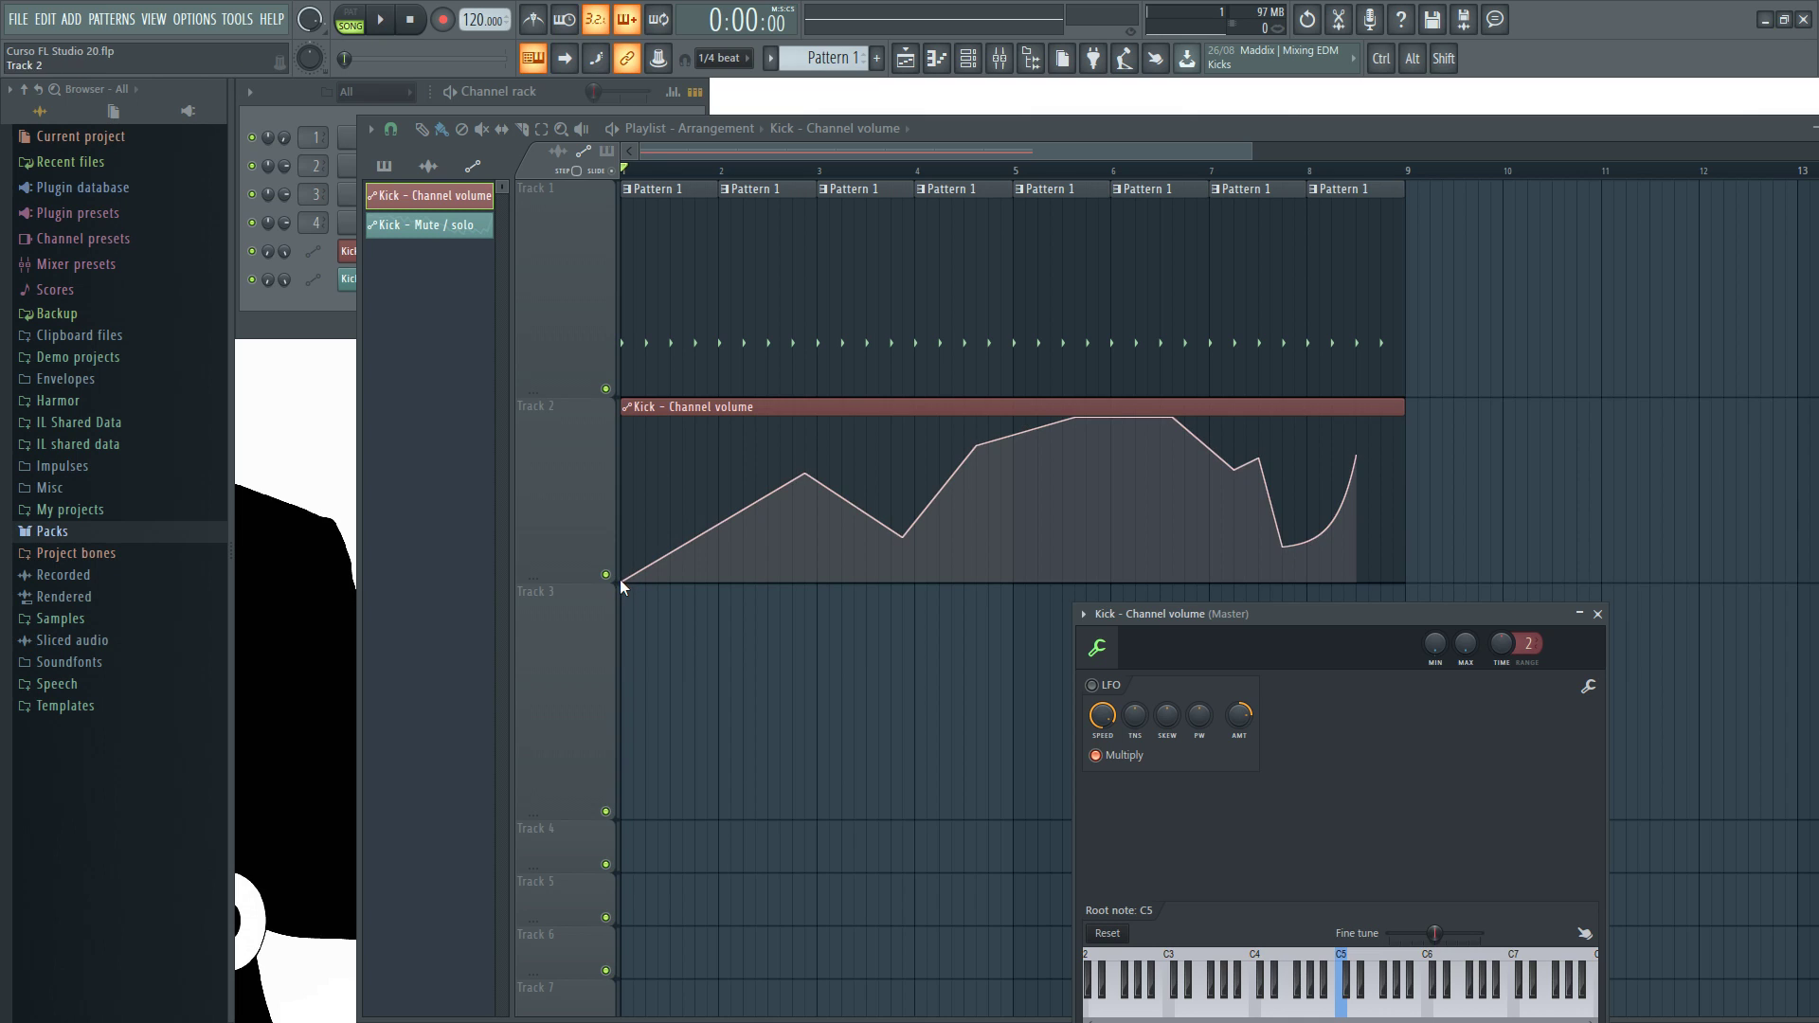
drag(625, 580, 623, 418)
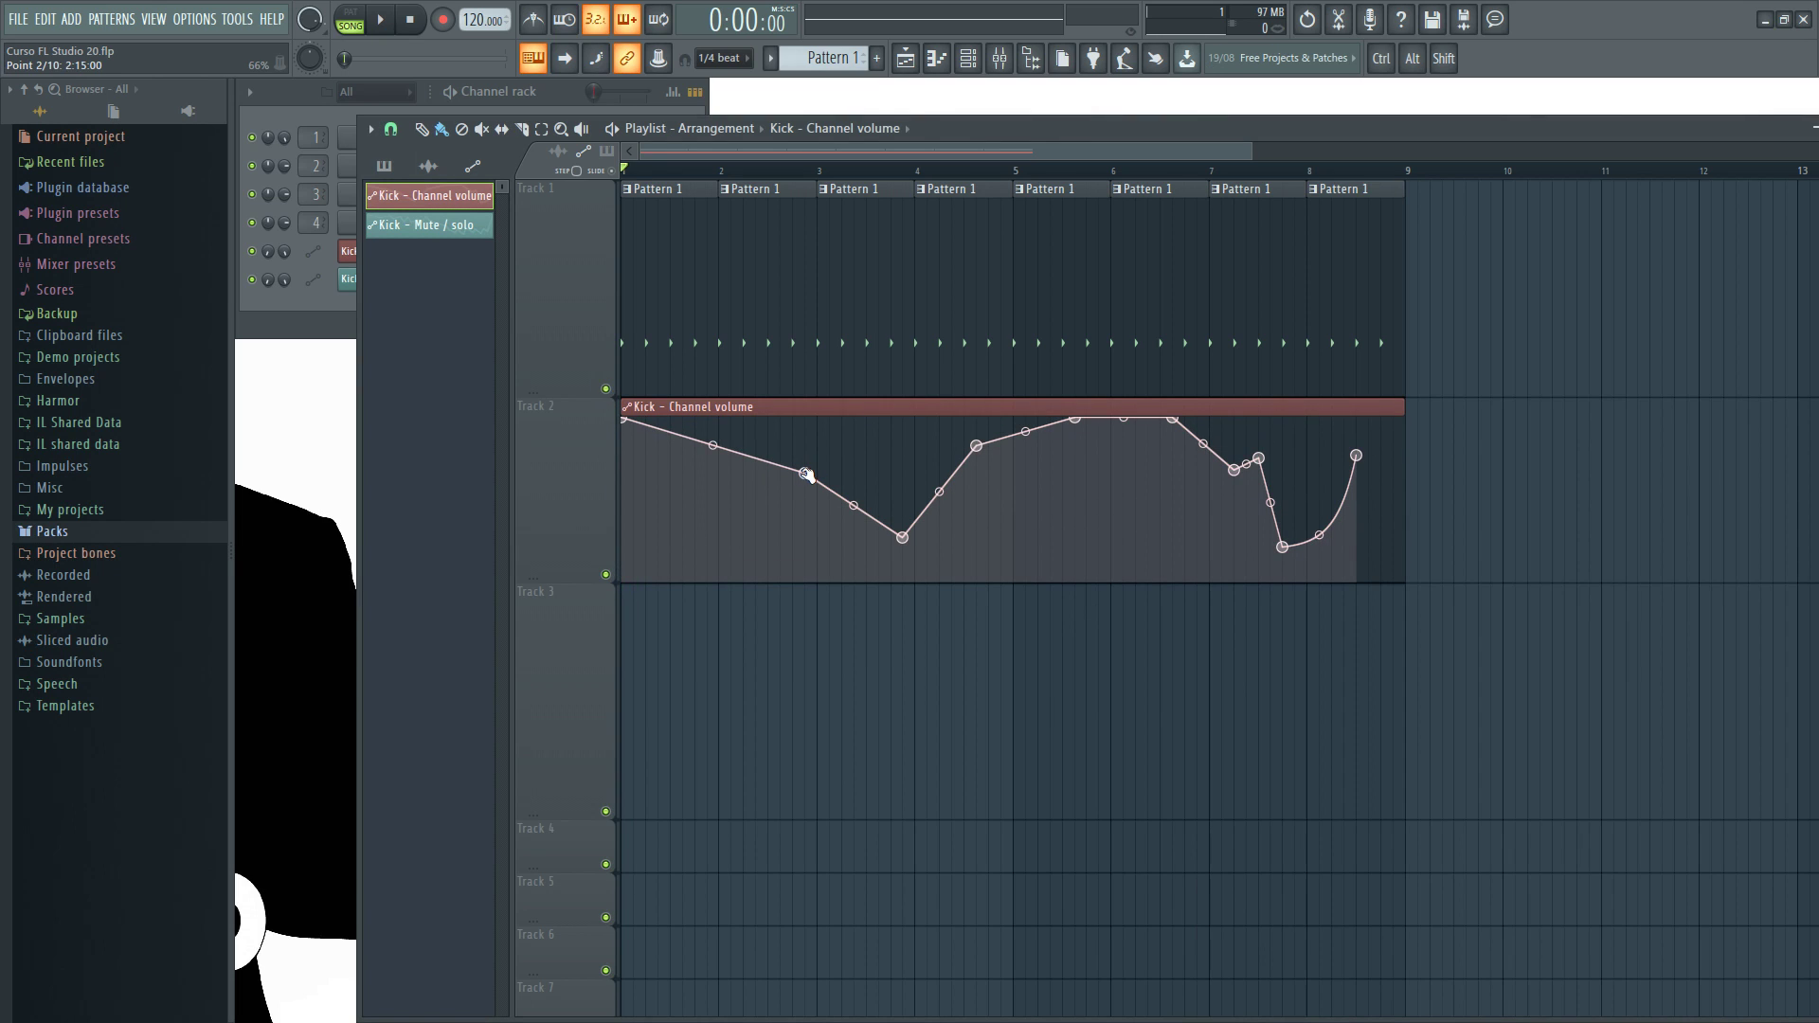
drag(810, 476, 808, 418)
Delete every Channel volume point after the second one at 2:15
right_click(904, 537)
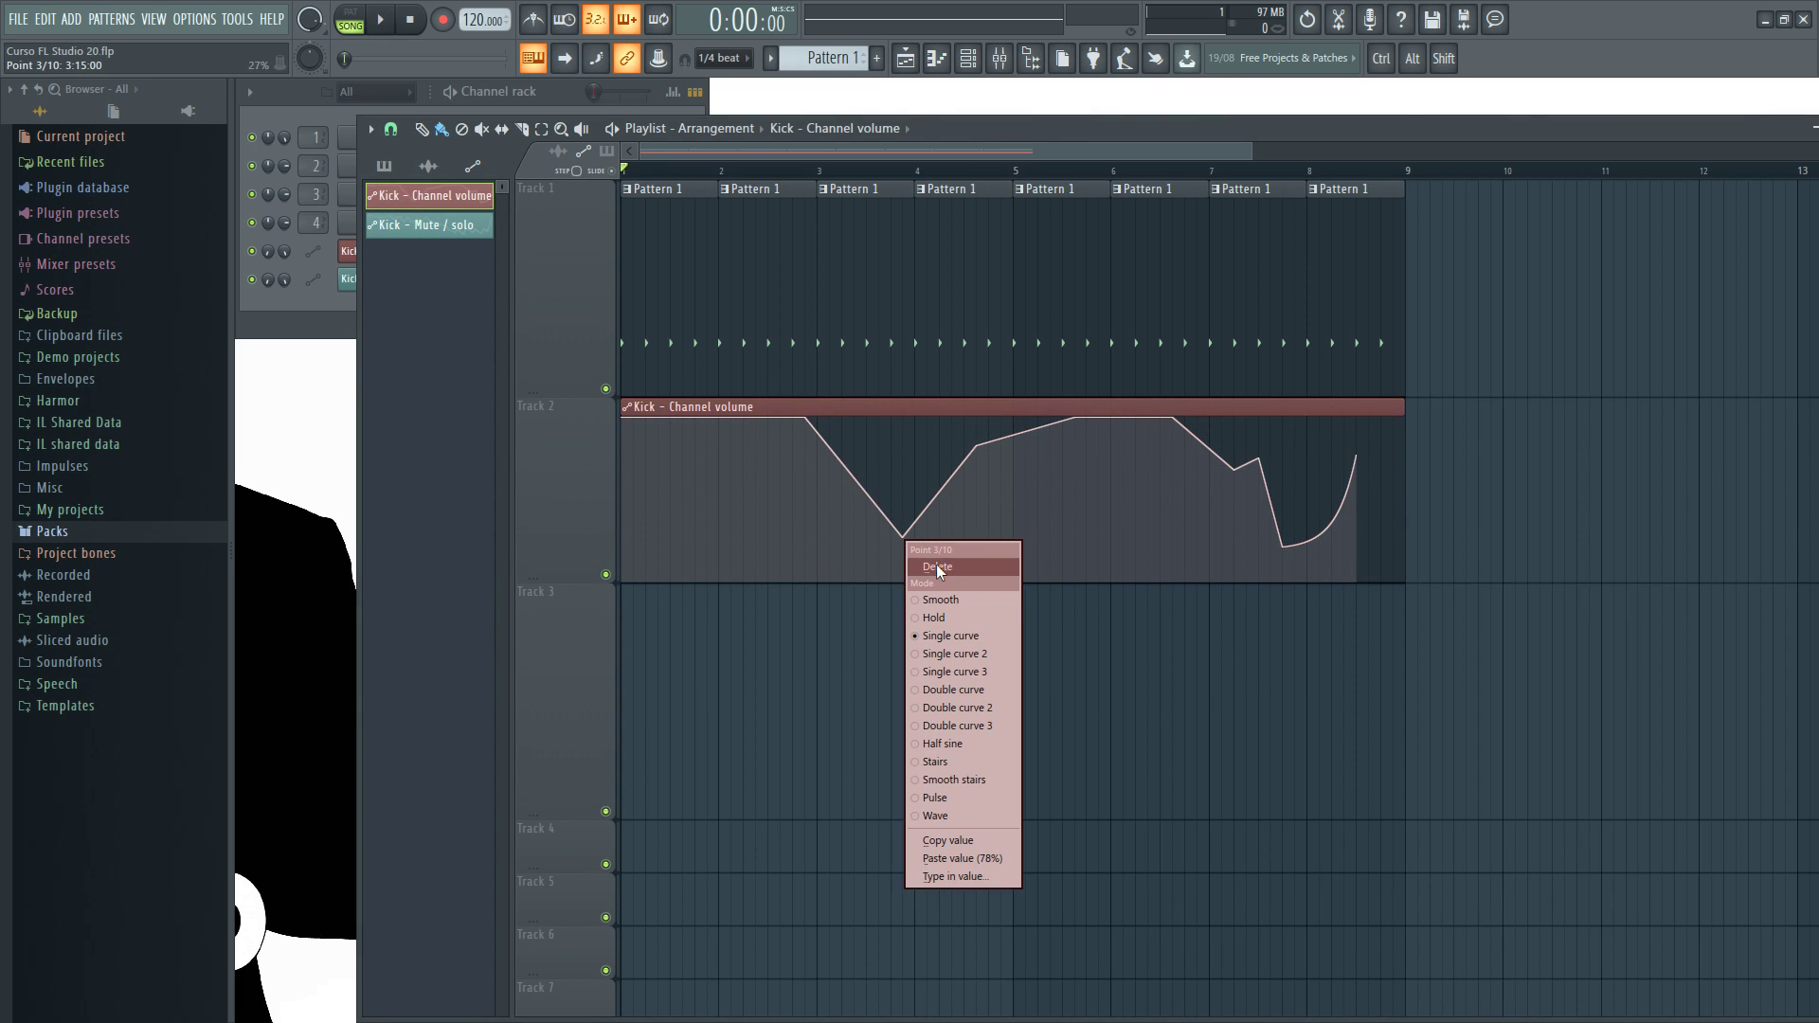
click(936, 566)
right_click(976, 445)
click(1010, 473)
right_click(1075, 419)
click(1108, 446)
right_click(1174, 423)
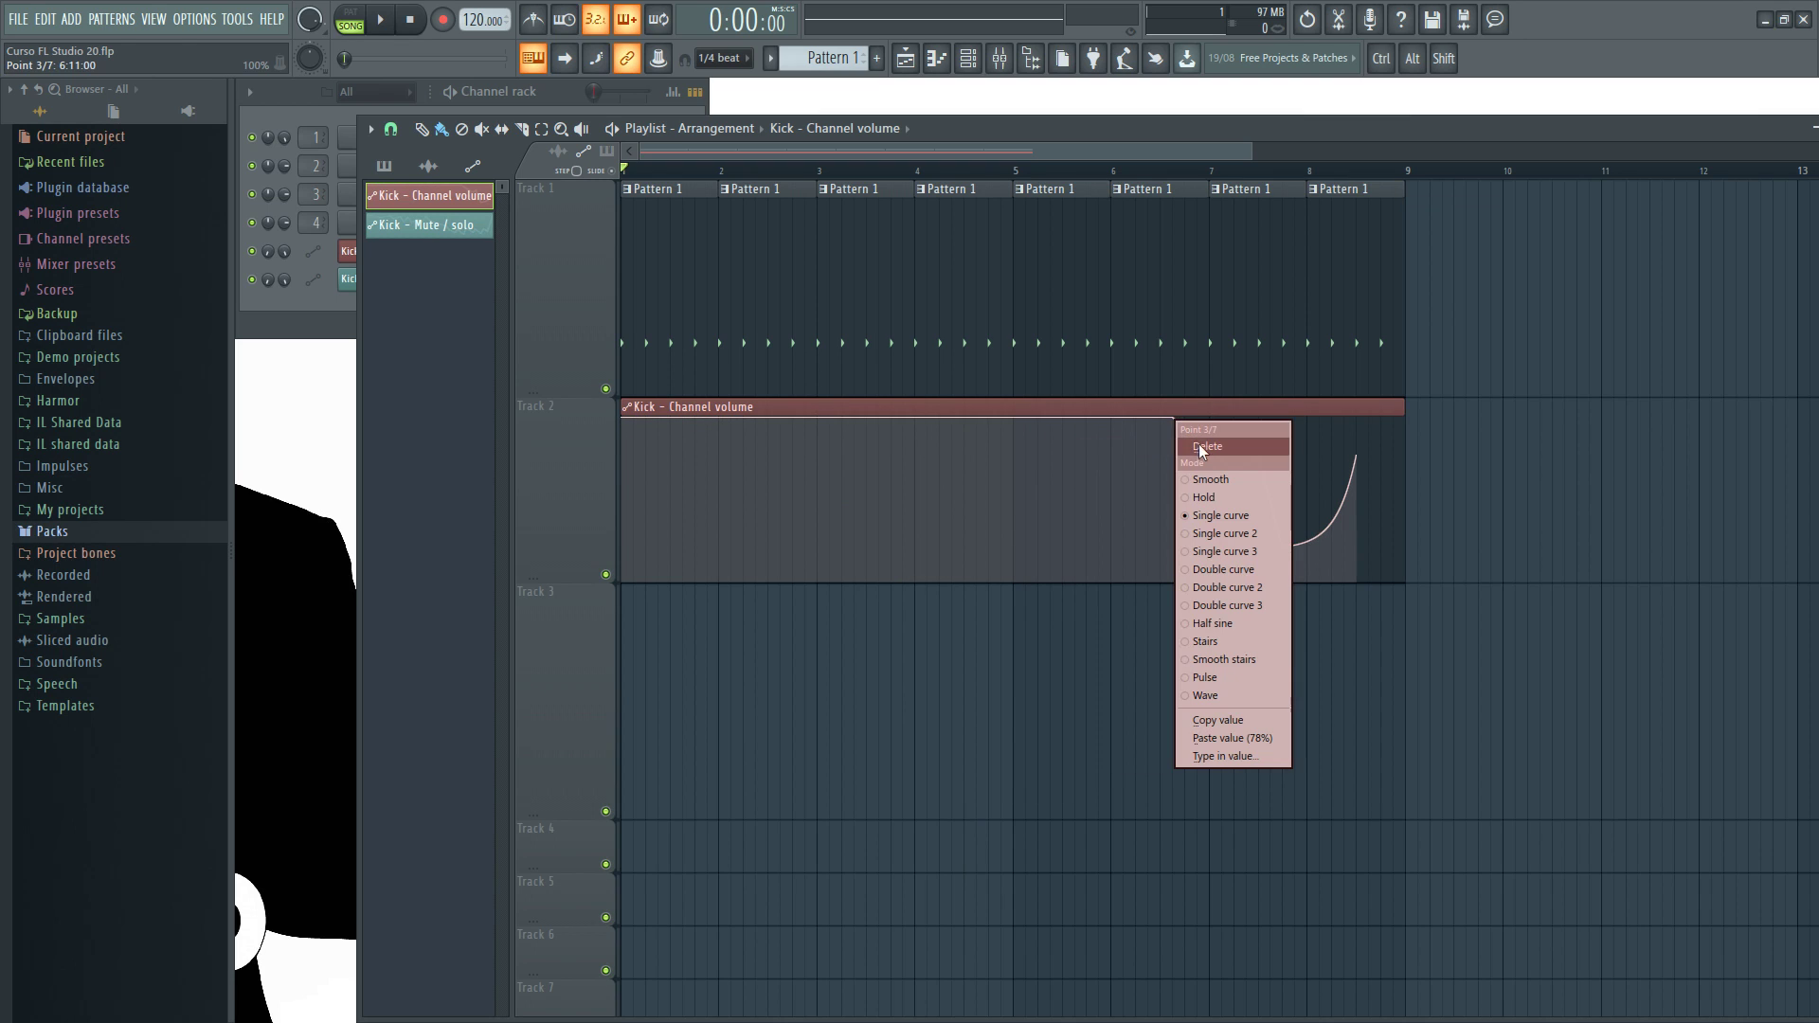
click(1201, 446)
right_click(1233, 470)
click(1264, 487)
right_click(1259, 458)
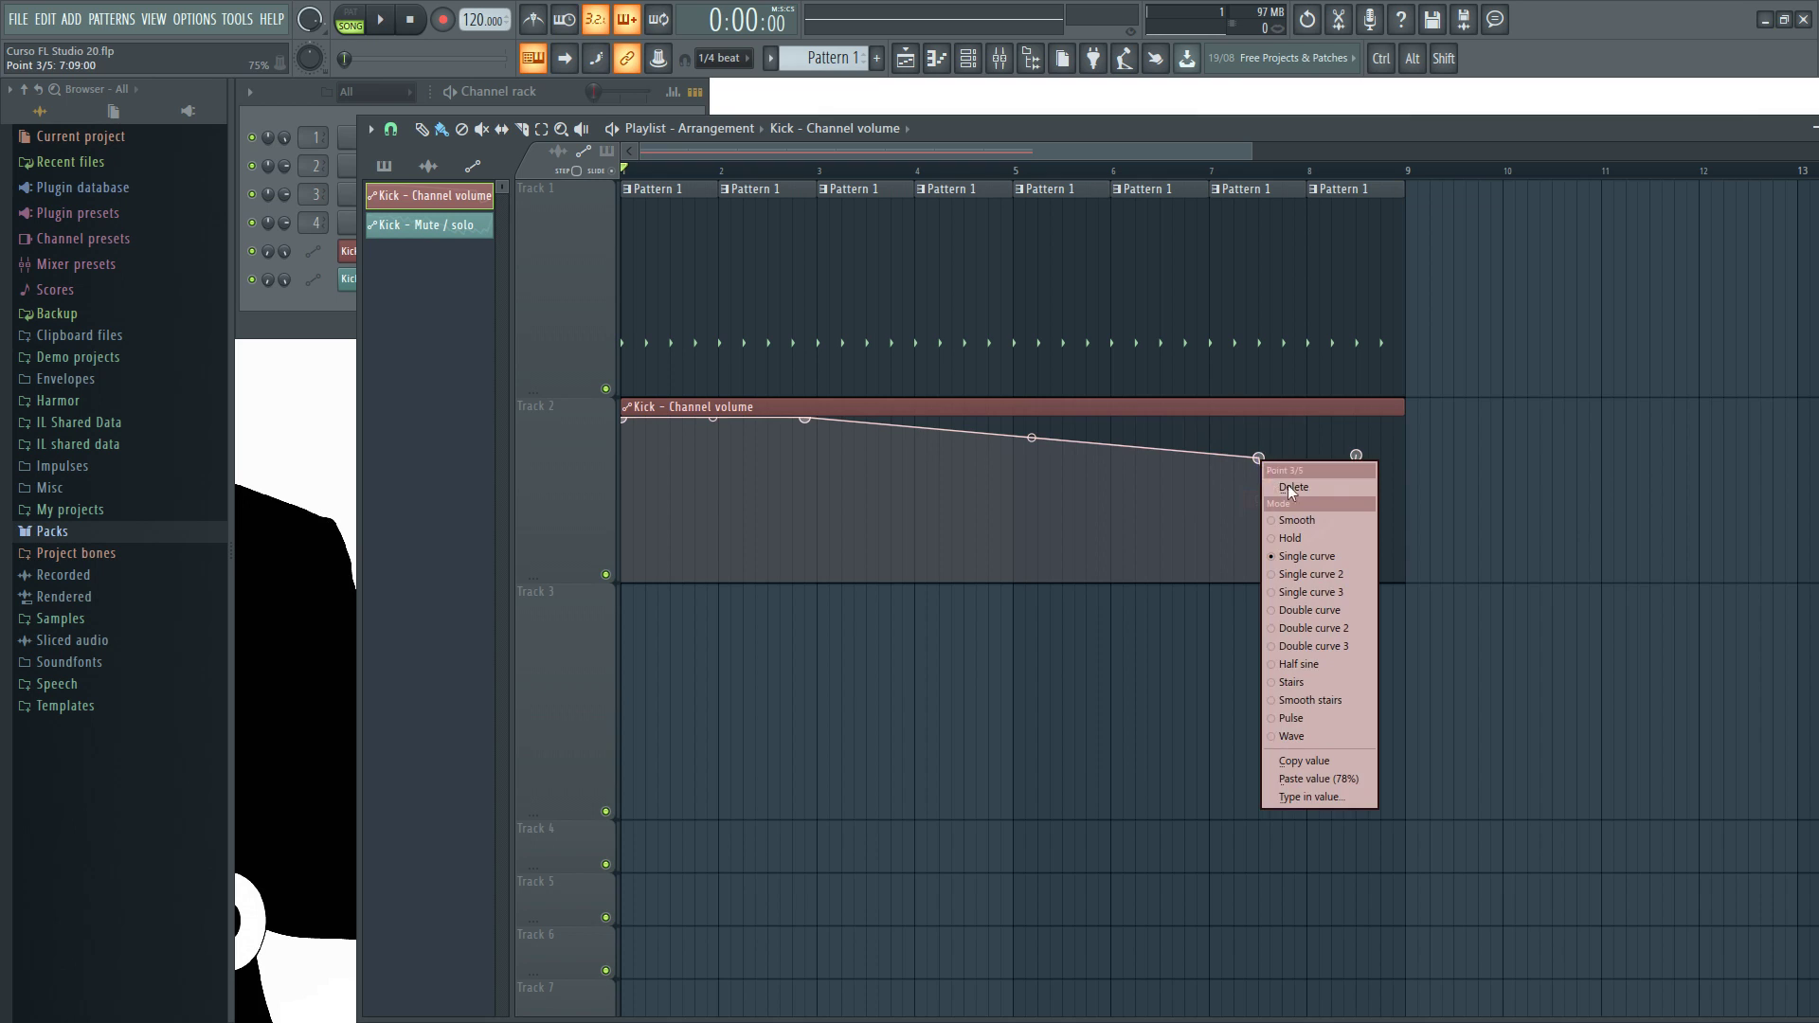
click(1309, 484)
right_click(1282, 547)
click(1314, 574)
right_click(1356, 460)
click(1384, 490)
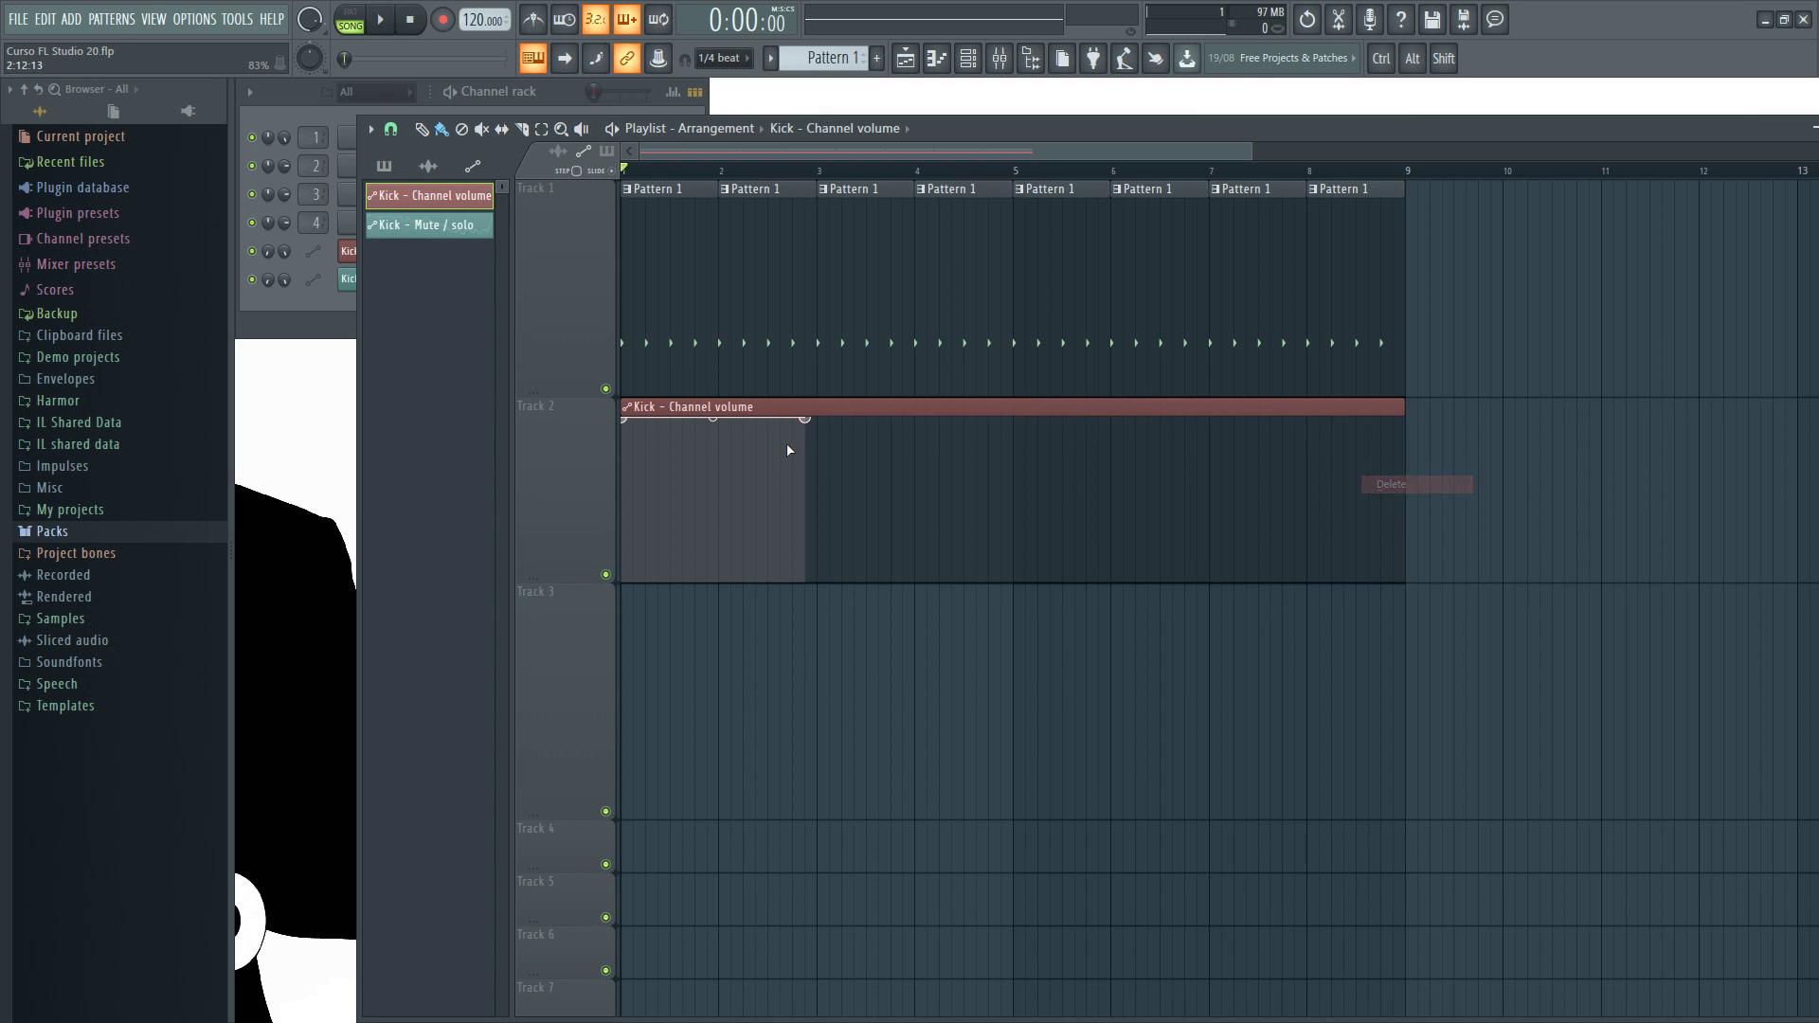
Turn the Channel volume clip's LFO back on in its settings and start playing the song
double_click(859, 413)
click(1091, 684)
key(space)
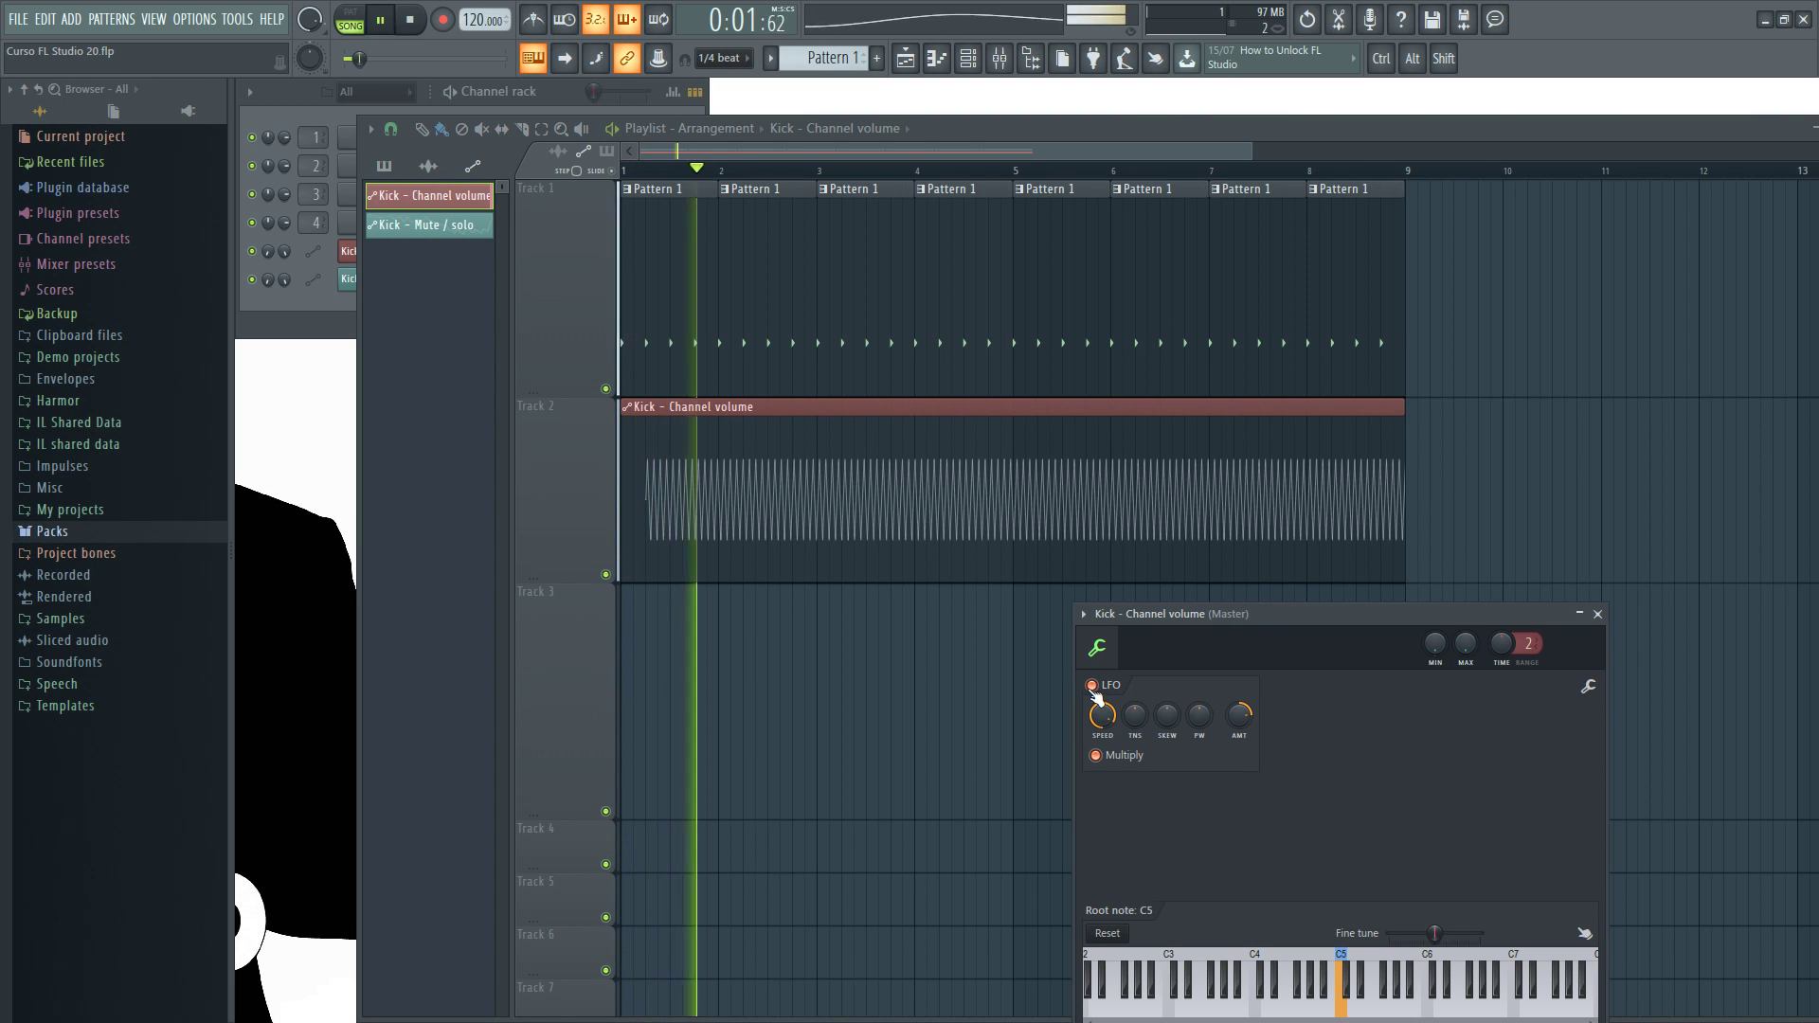
Lower the LFO speed during playback, adjust its tension and pulse width, and raise its amount
drag(1103, 718, 1103, 750)
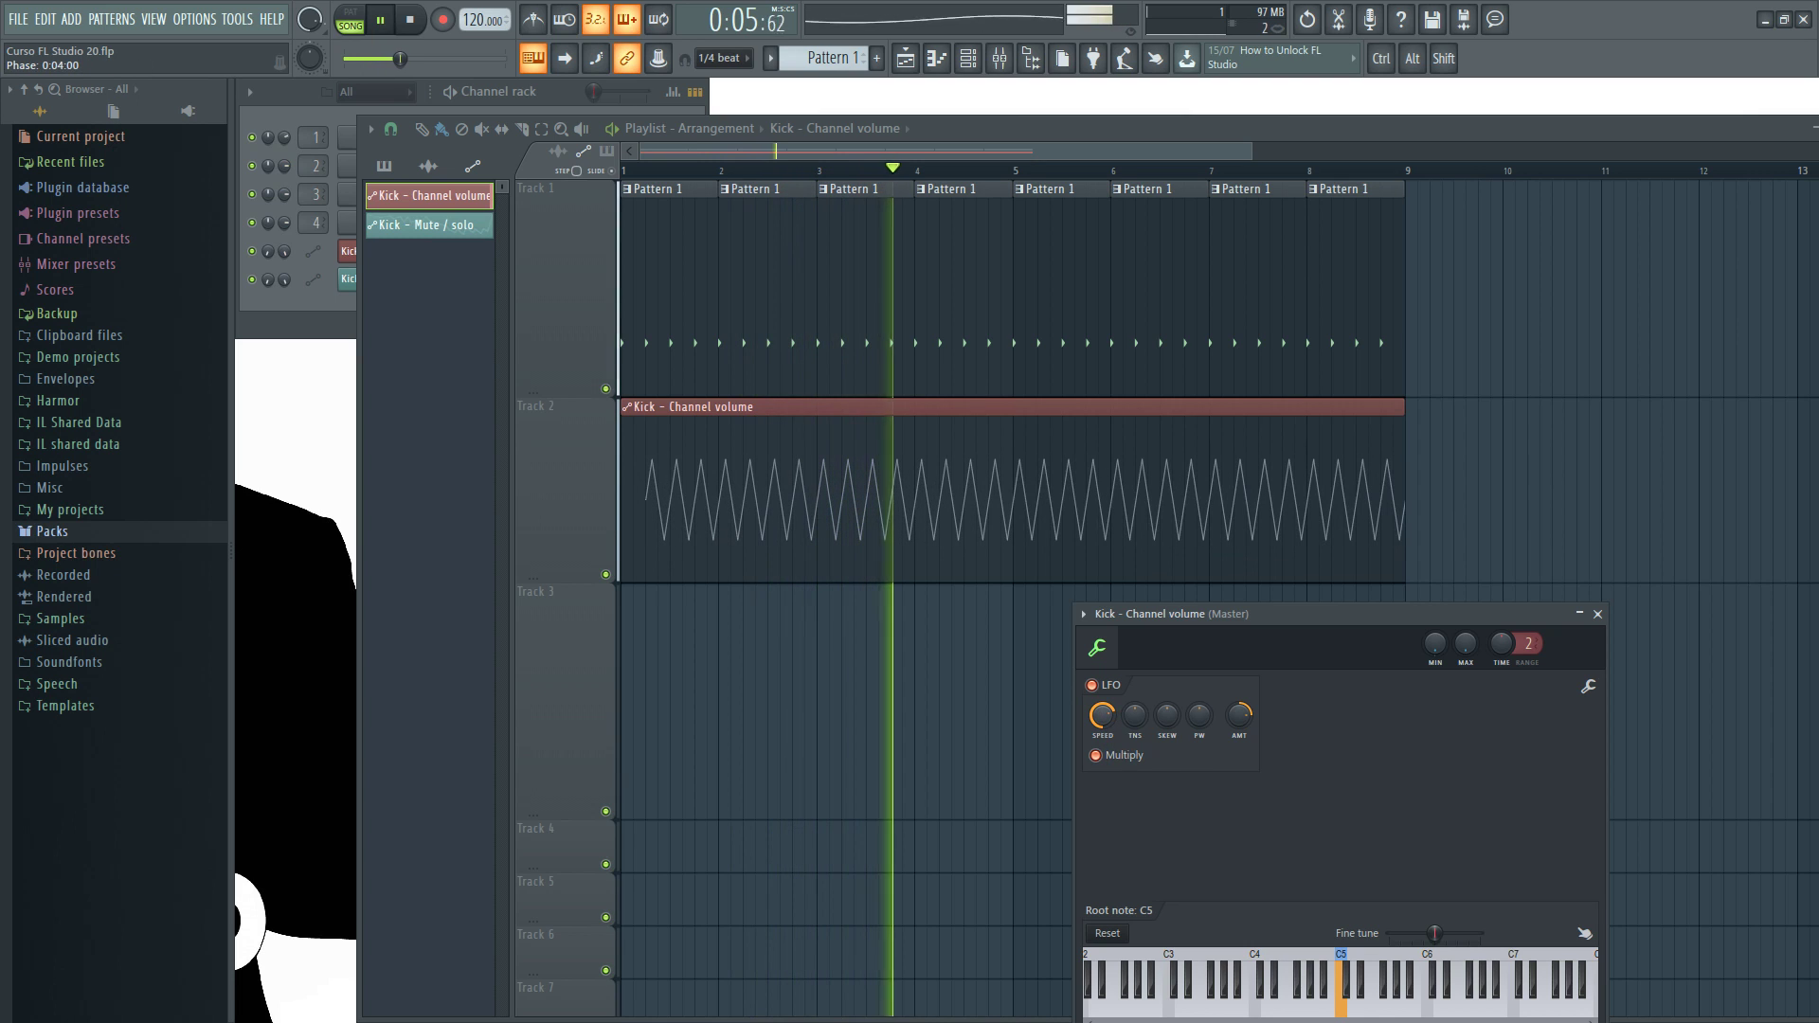
drag(1135, 716, 1239, 758)
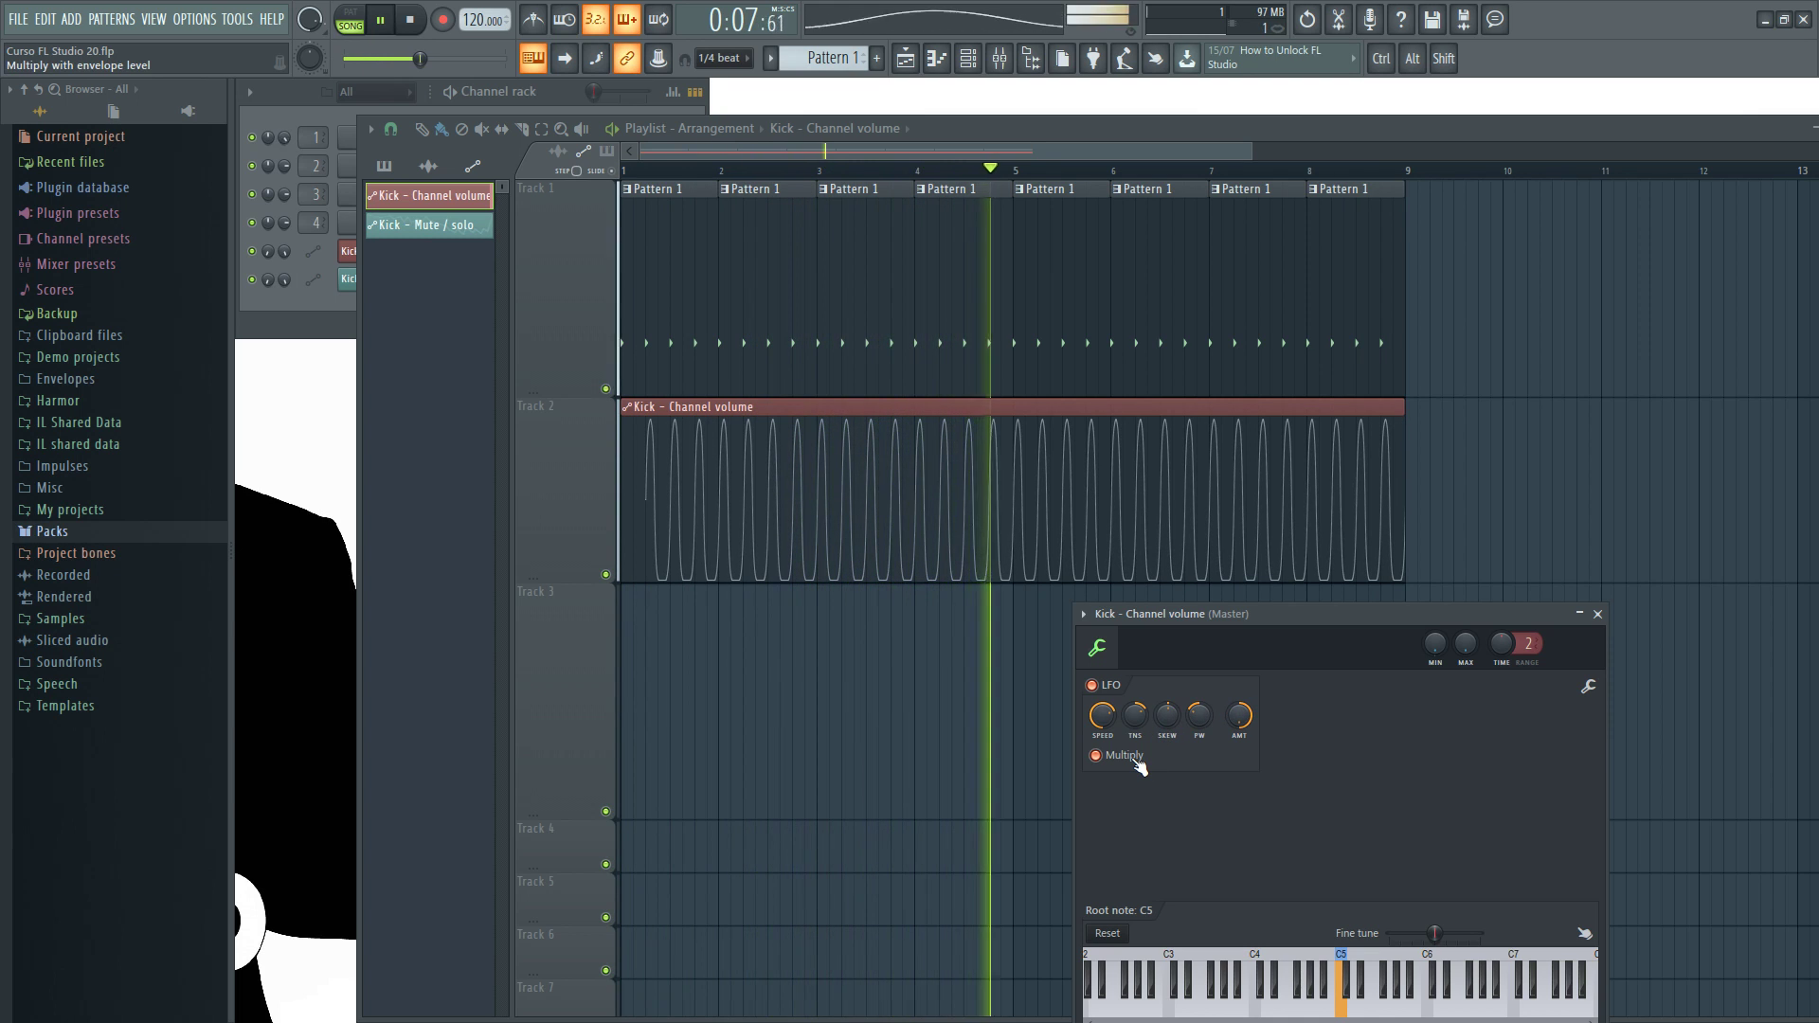
key(space)
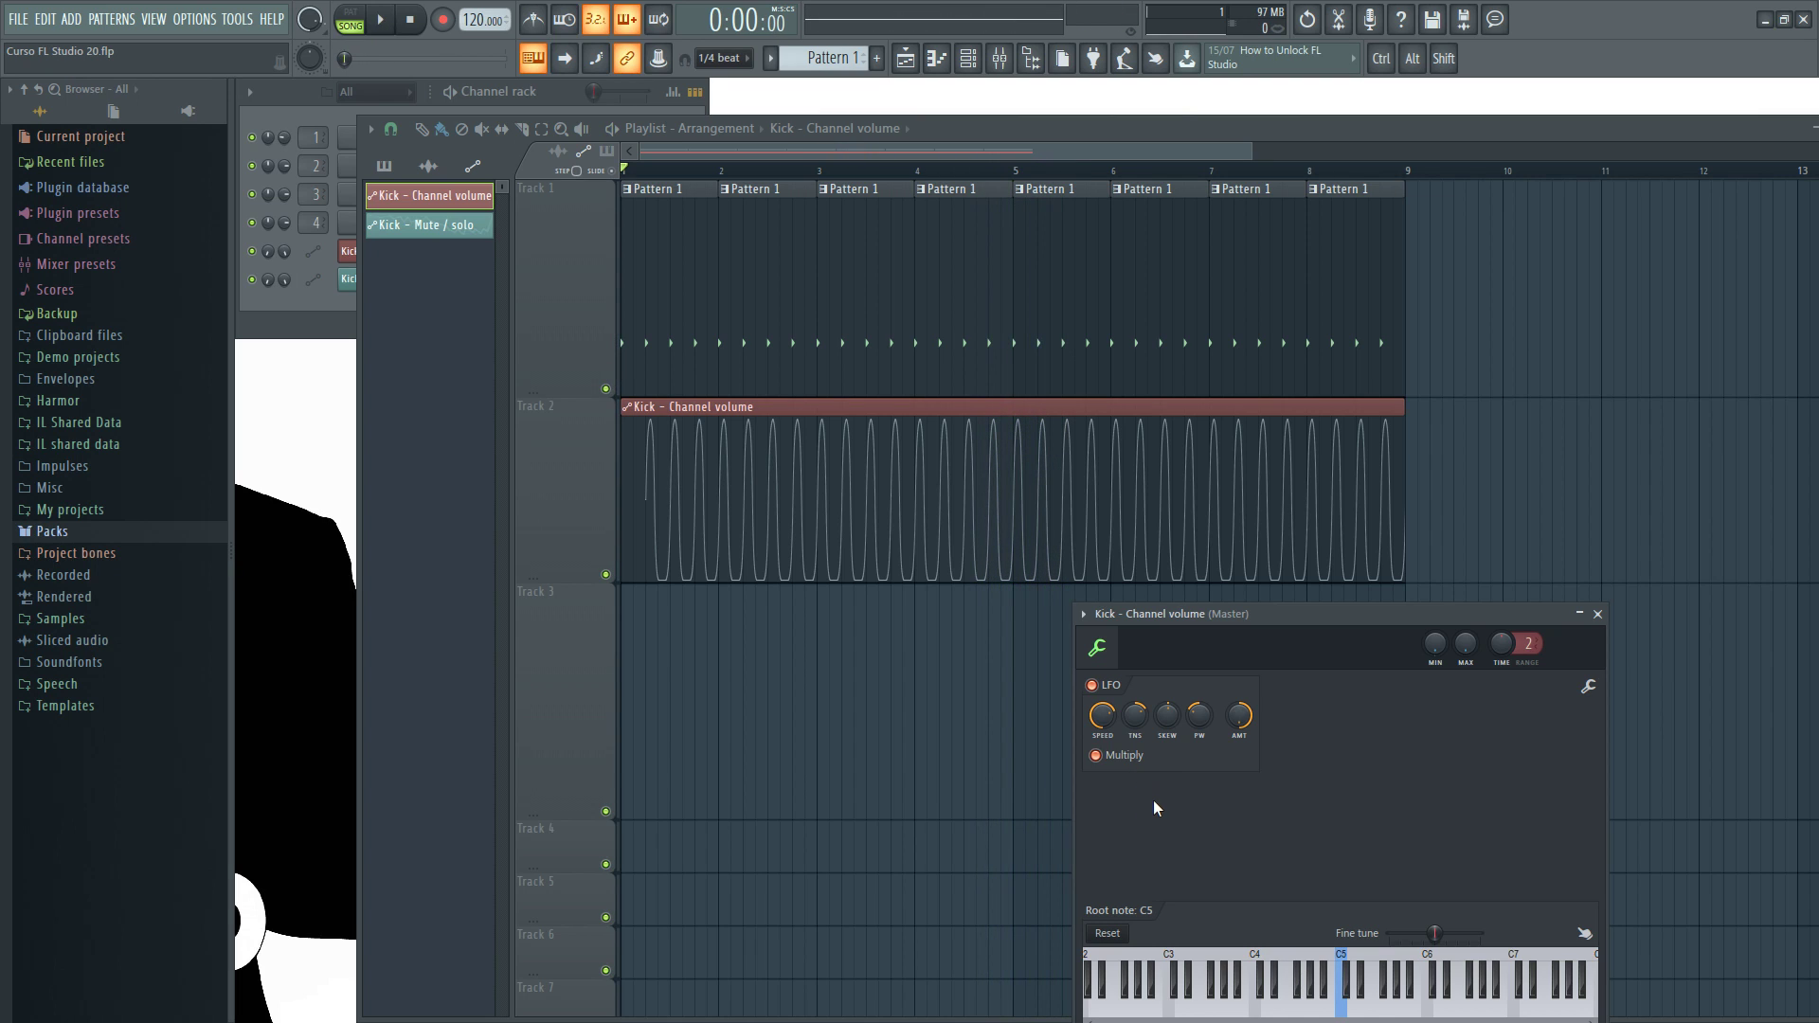
Close the Channel volume clip's settings, reopen them from the clip over the Playlist tracks, and close them again
click(1597, 613)
double_click(1055, 407)
drag(1276, 630, 1044, 381)
click(1365, 365)
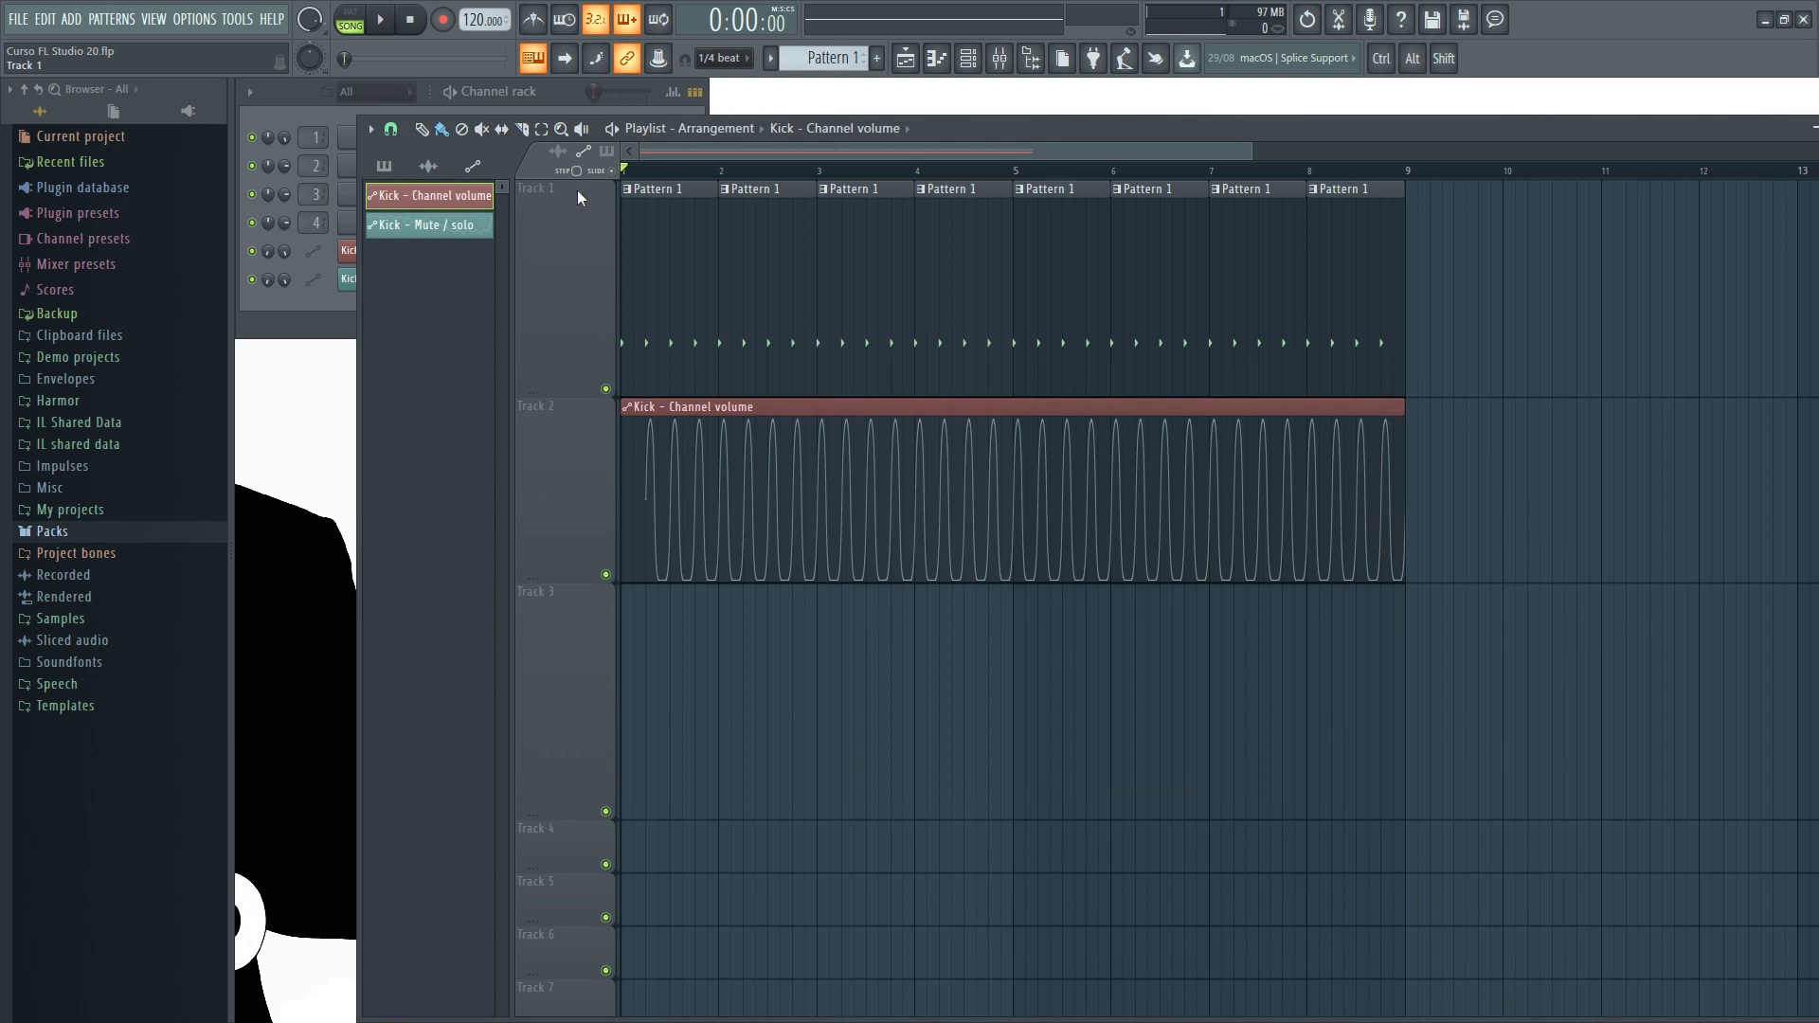
Switch to Pattern 2 and program Clap hits on steps 5 and 13 in the Channel rack
click(570, 92)
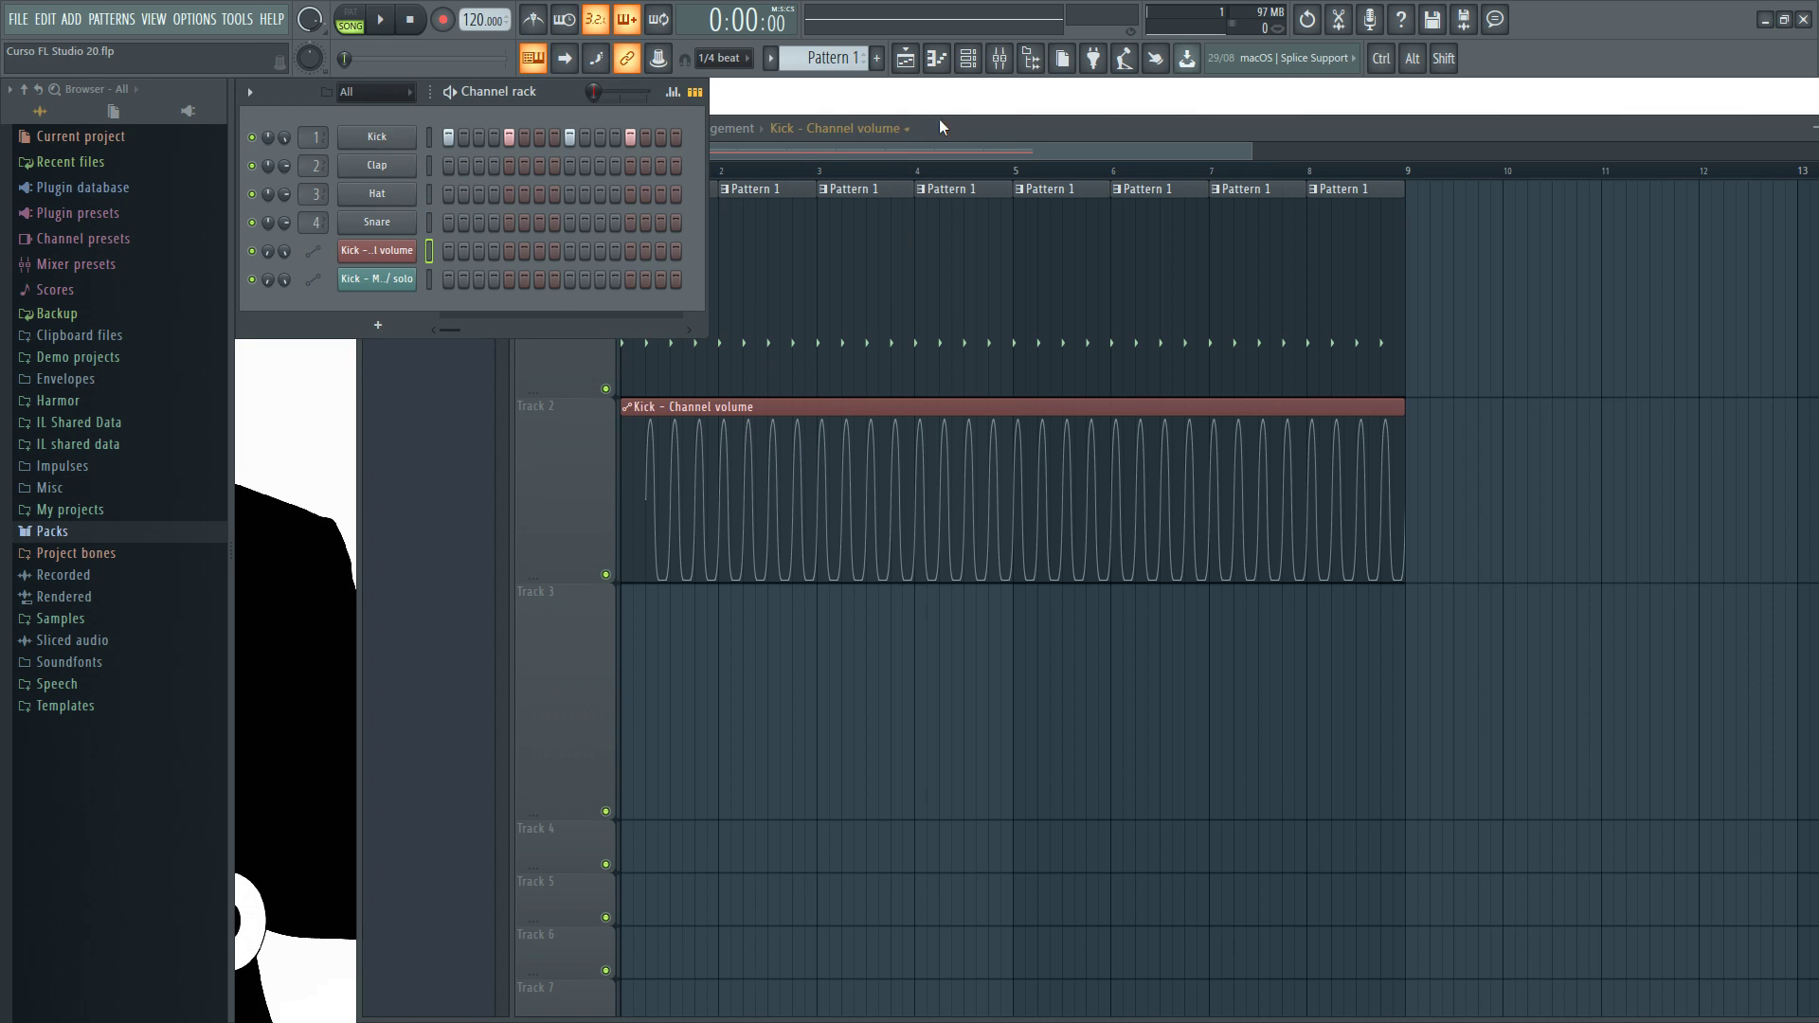
click(851, 442)
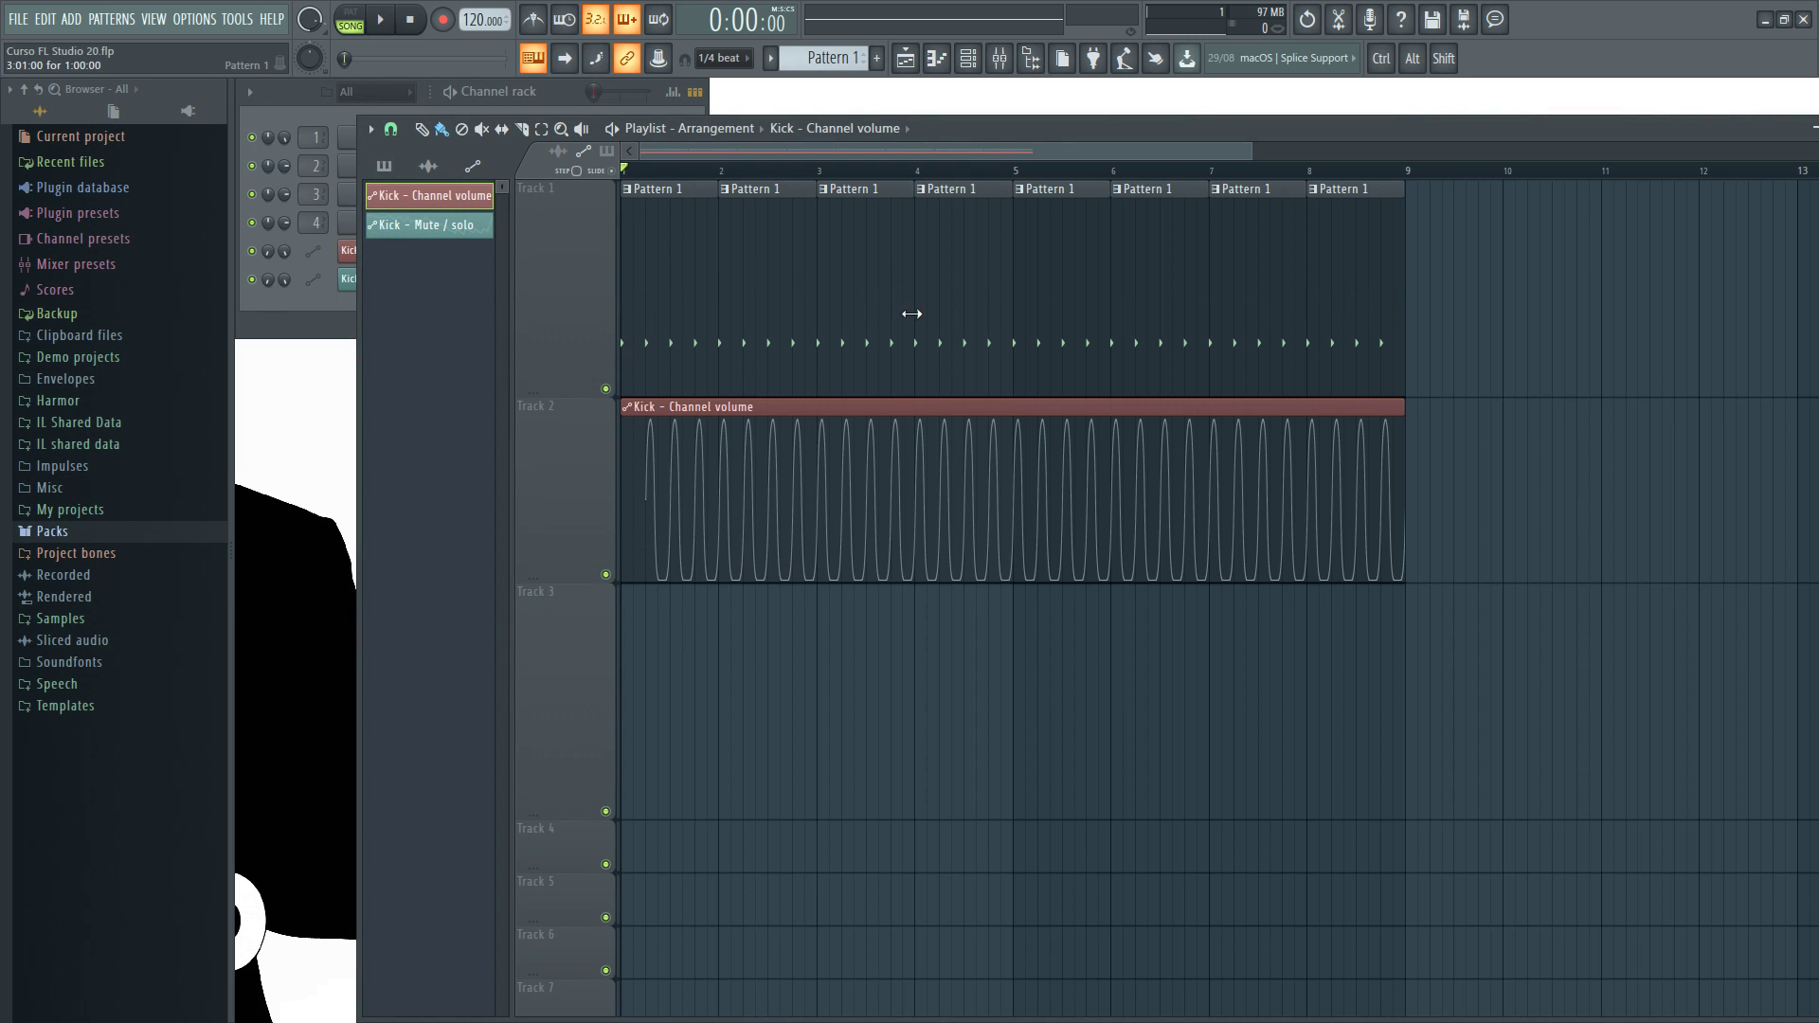
click(566, 94)
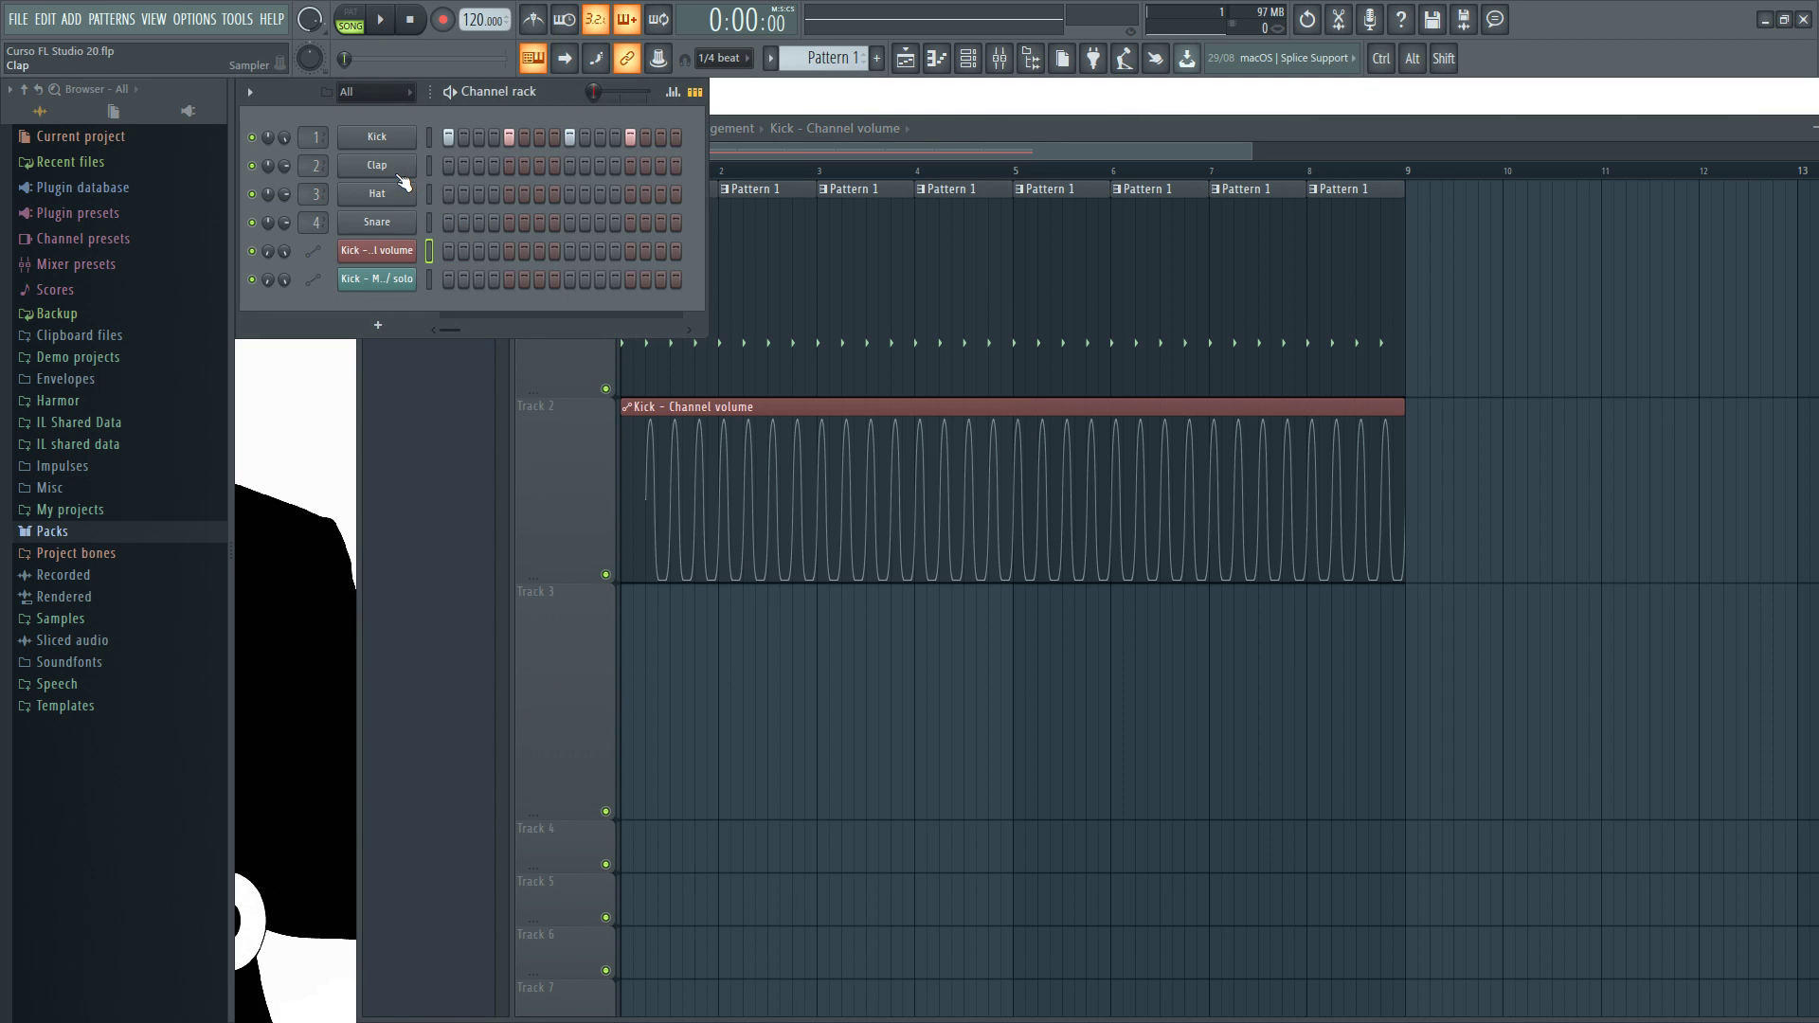
scroll(824, 58, down, 1)
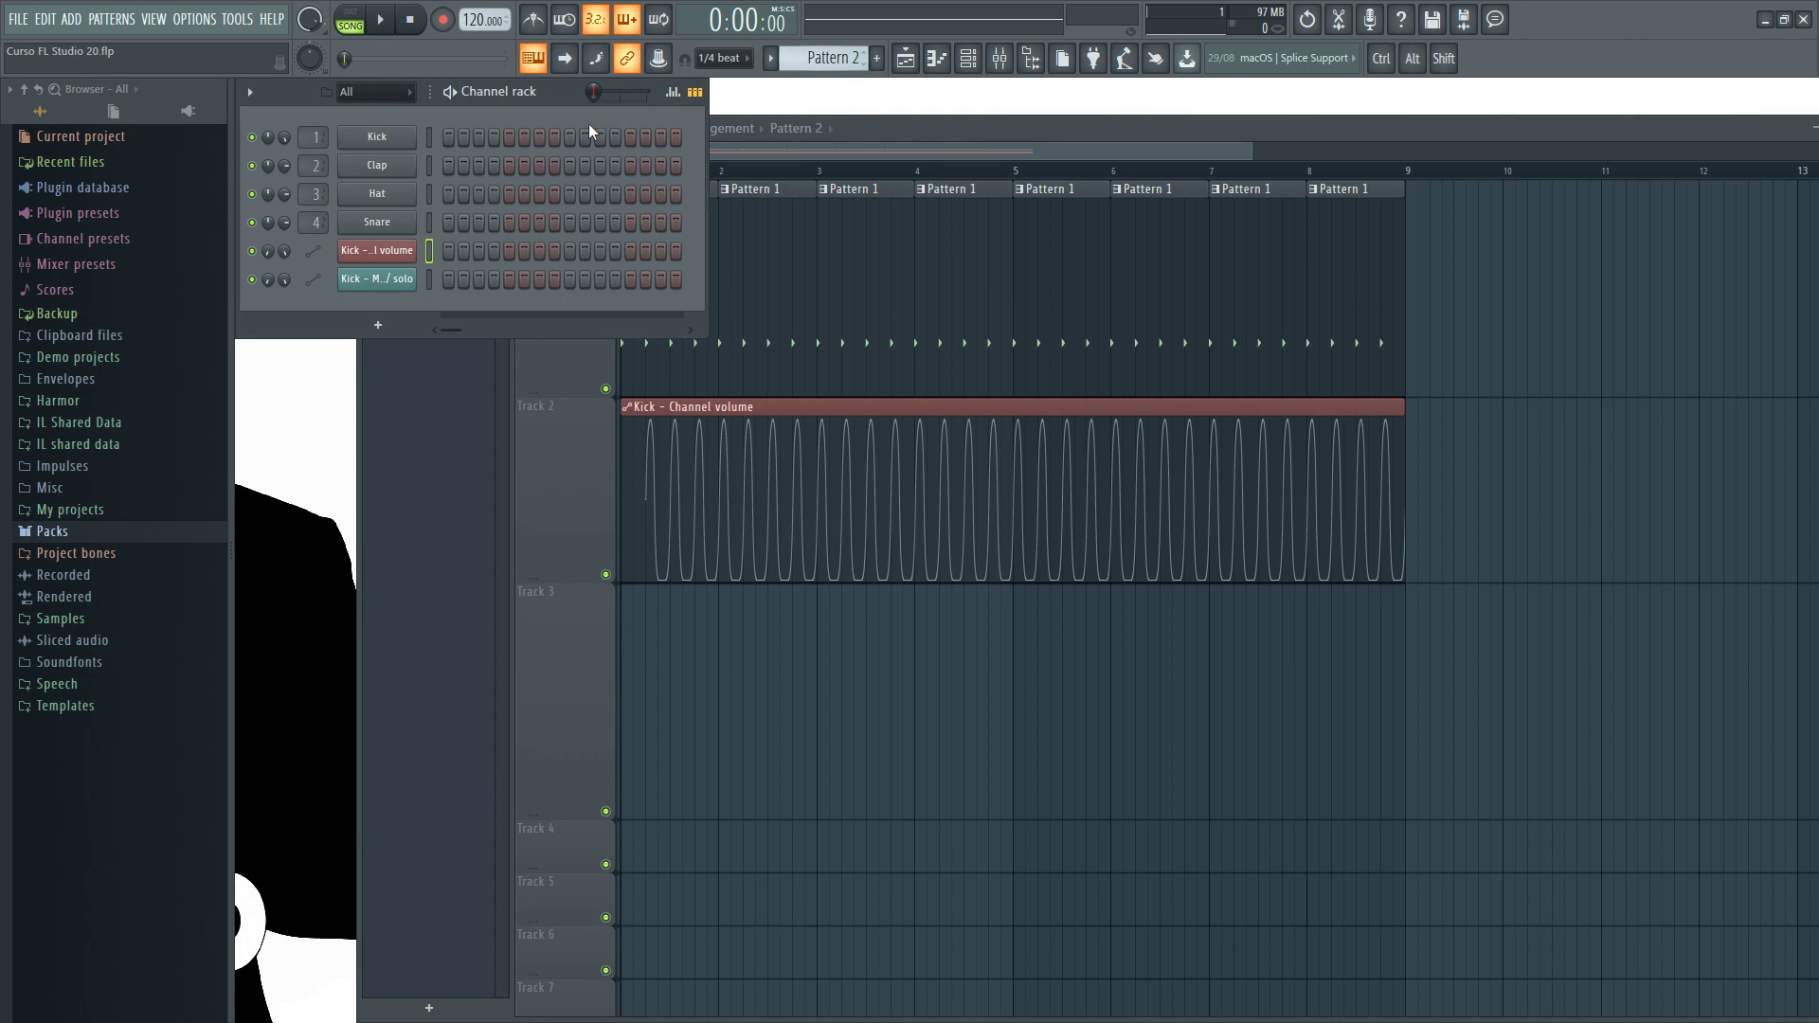
click(510, 165)
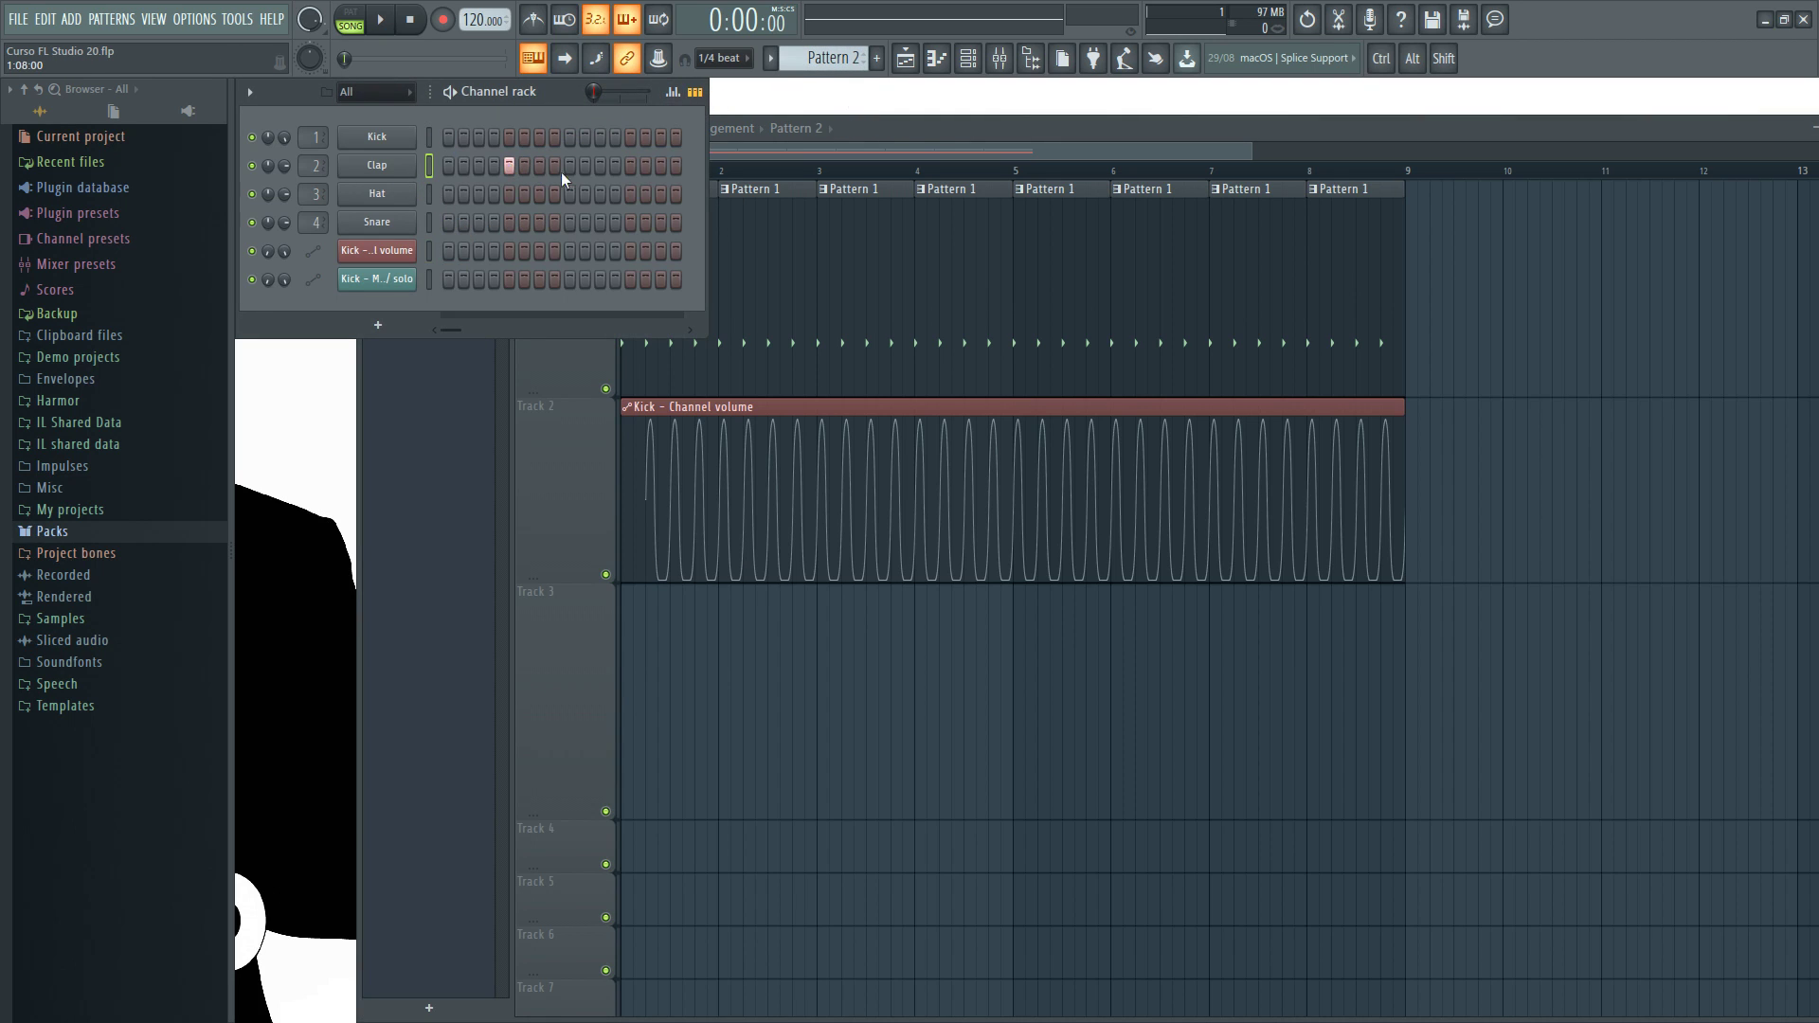
Fill Track 5 of the Playlist with consecutive Pattern 2 clips from bar 1 up to bar 9
click(950, 780)
scroll(758, 739, down, 3)
drag(623, 745, 1313, 752)
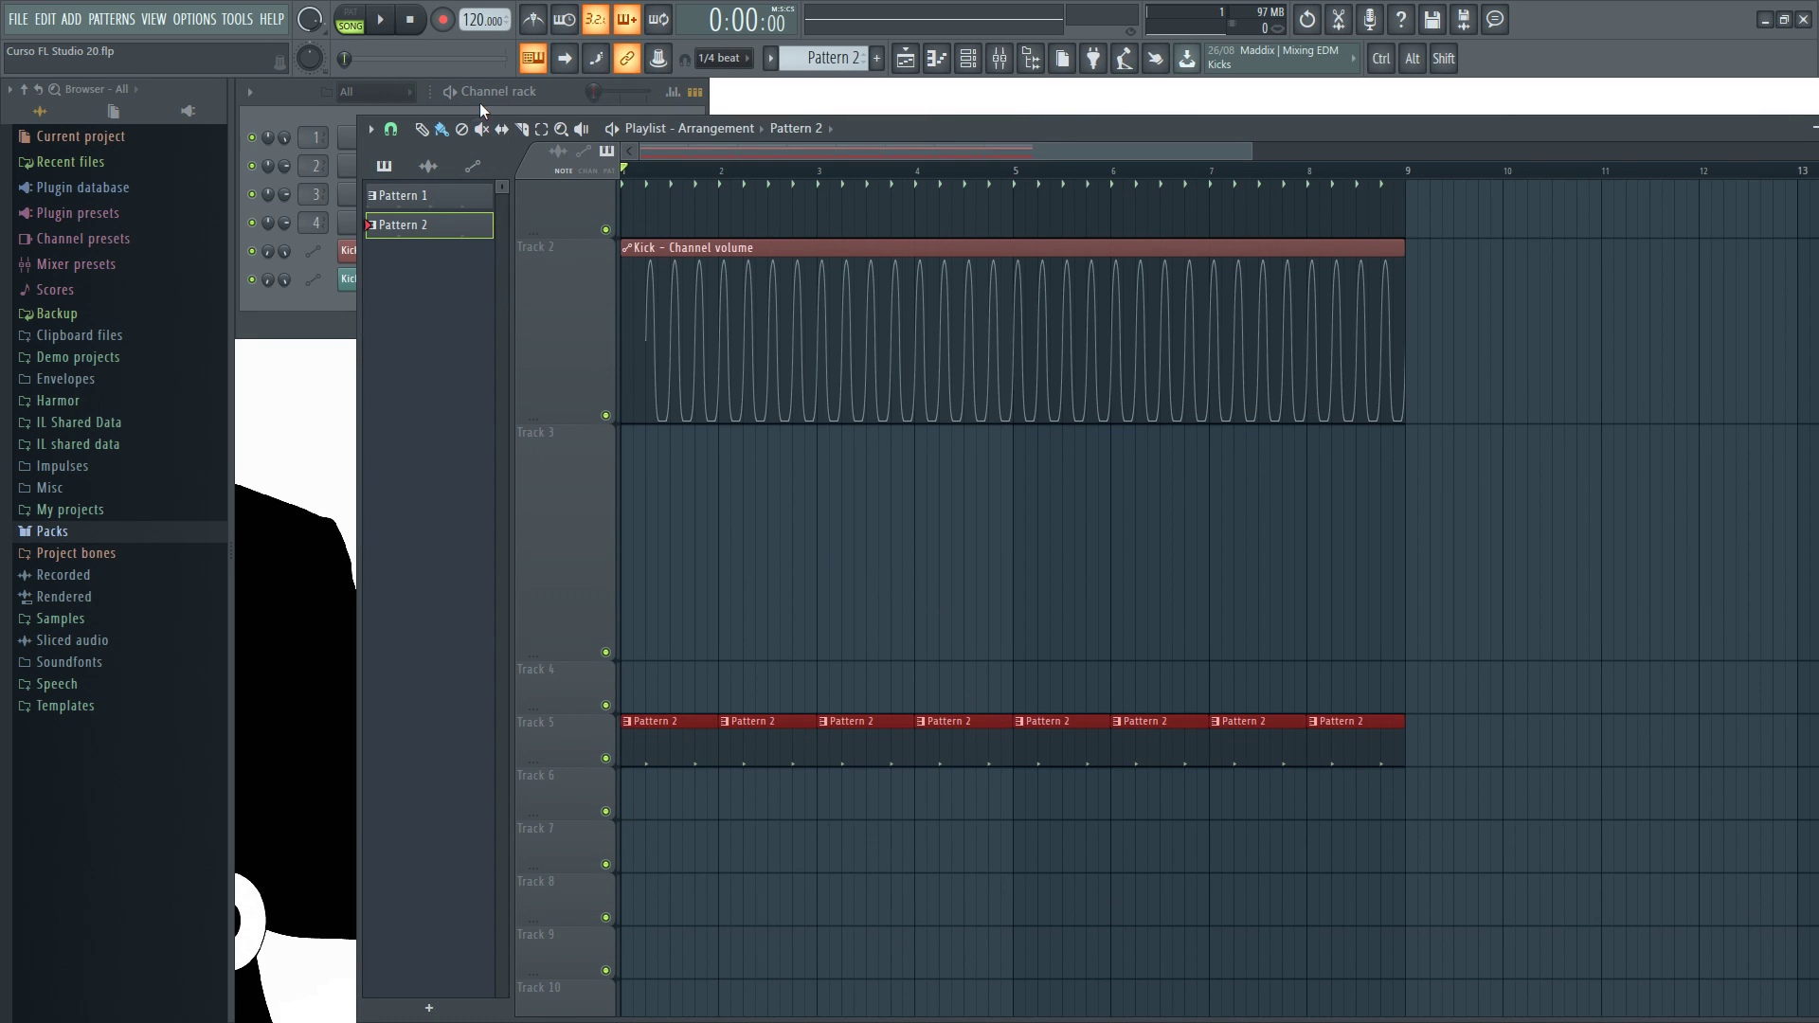
click(479, 102)
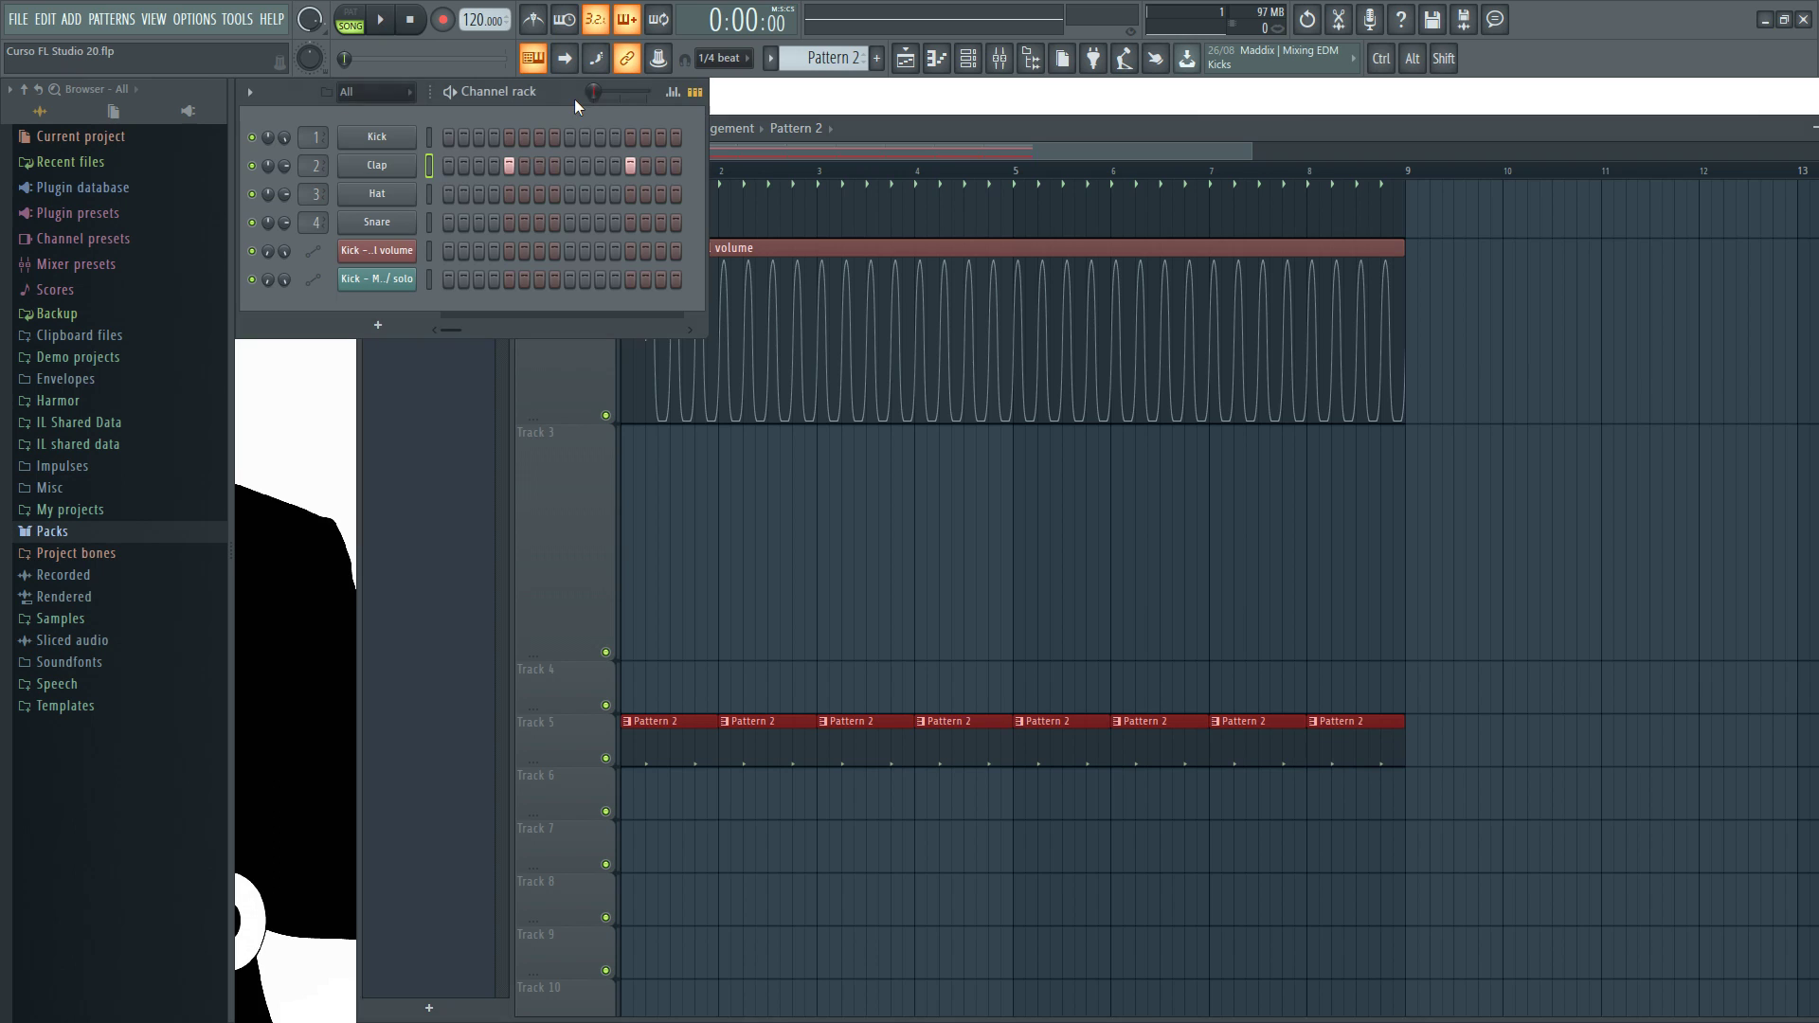
right_click(265, 168)
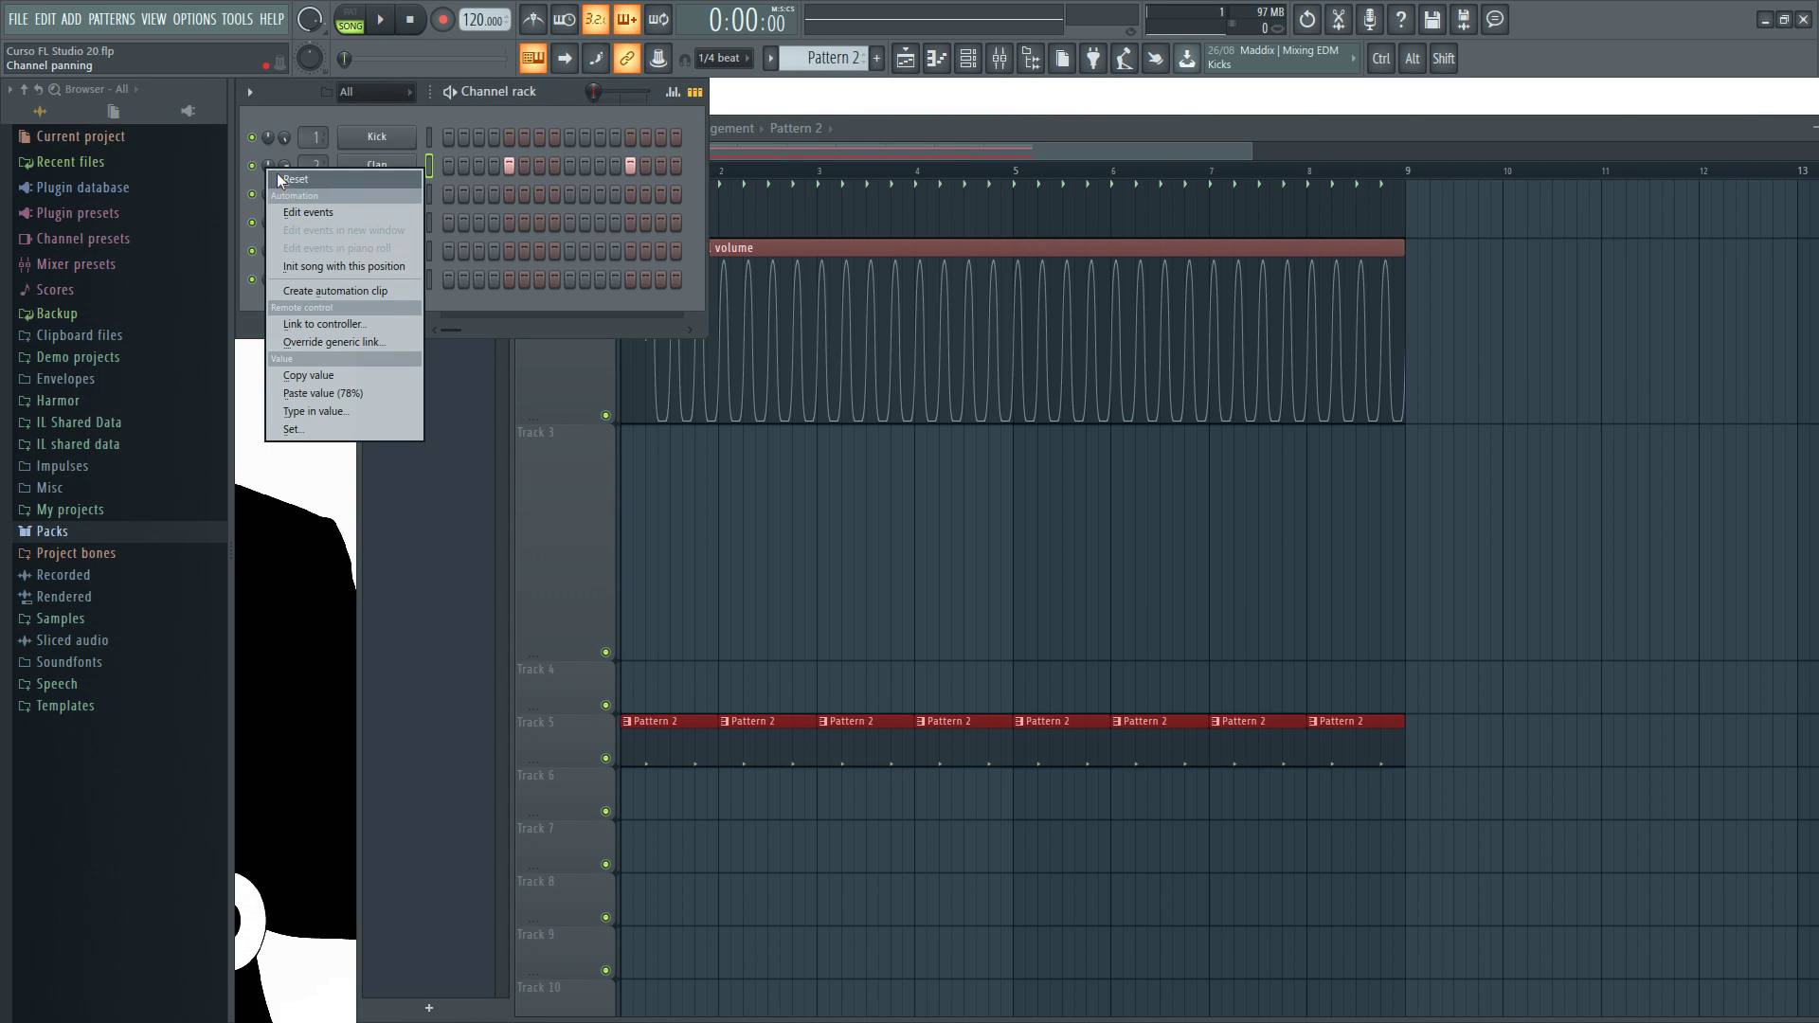
click(331, 290)
drag(1011, 436, 771, 811)
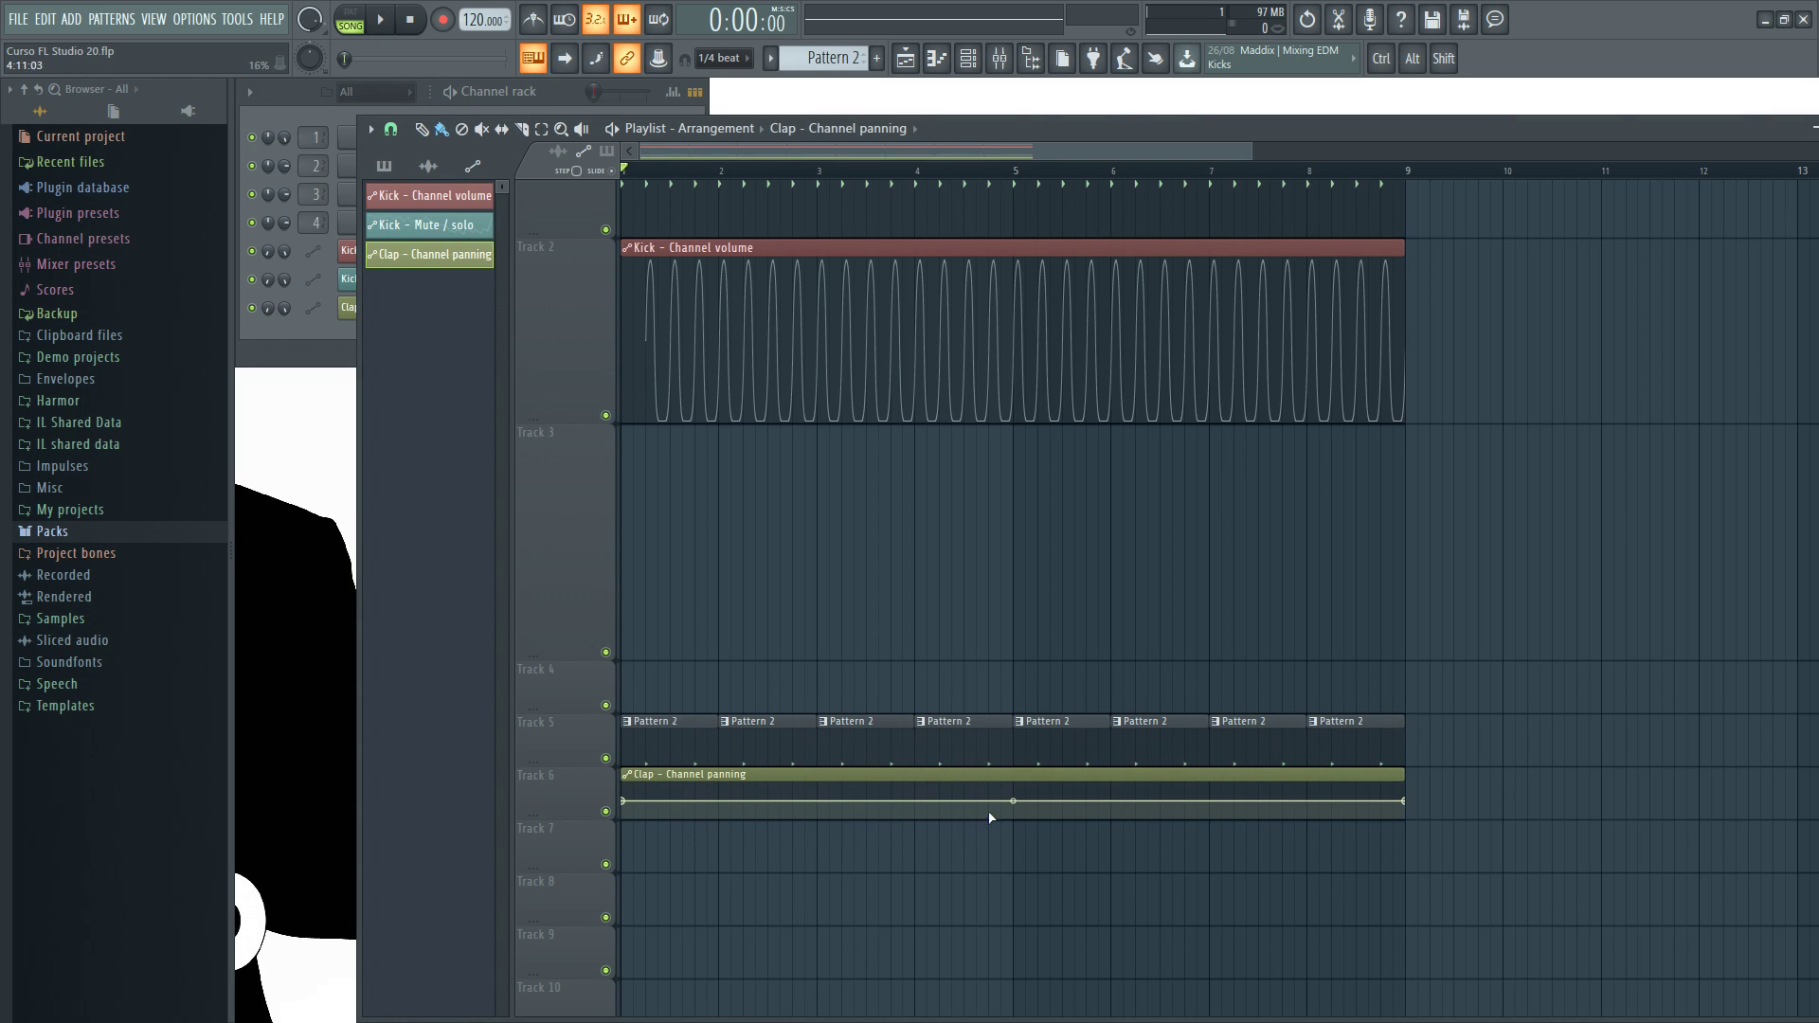
Shape the Clap panning clip with its bar 5 point raised to the top and its start and end points lowered to the bottom
drag(1010, 800, 1013, 782)
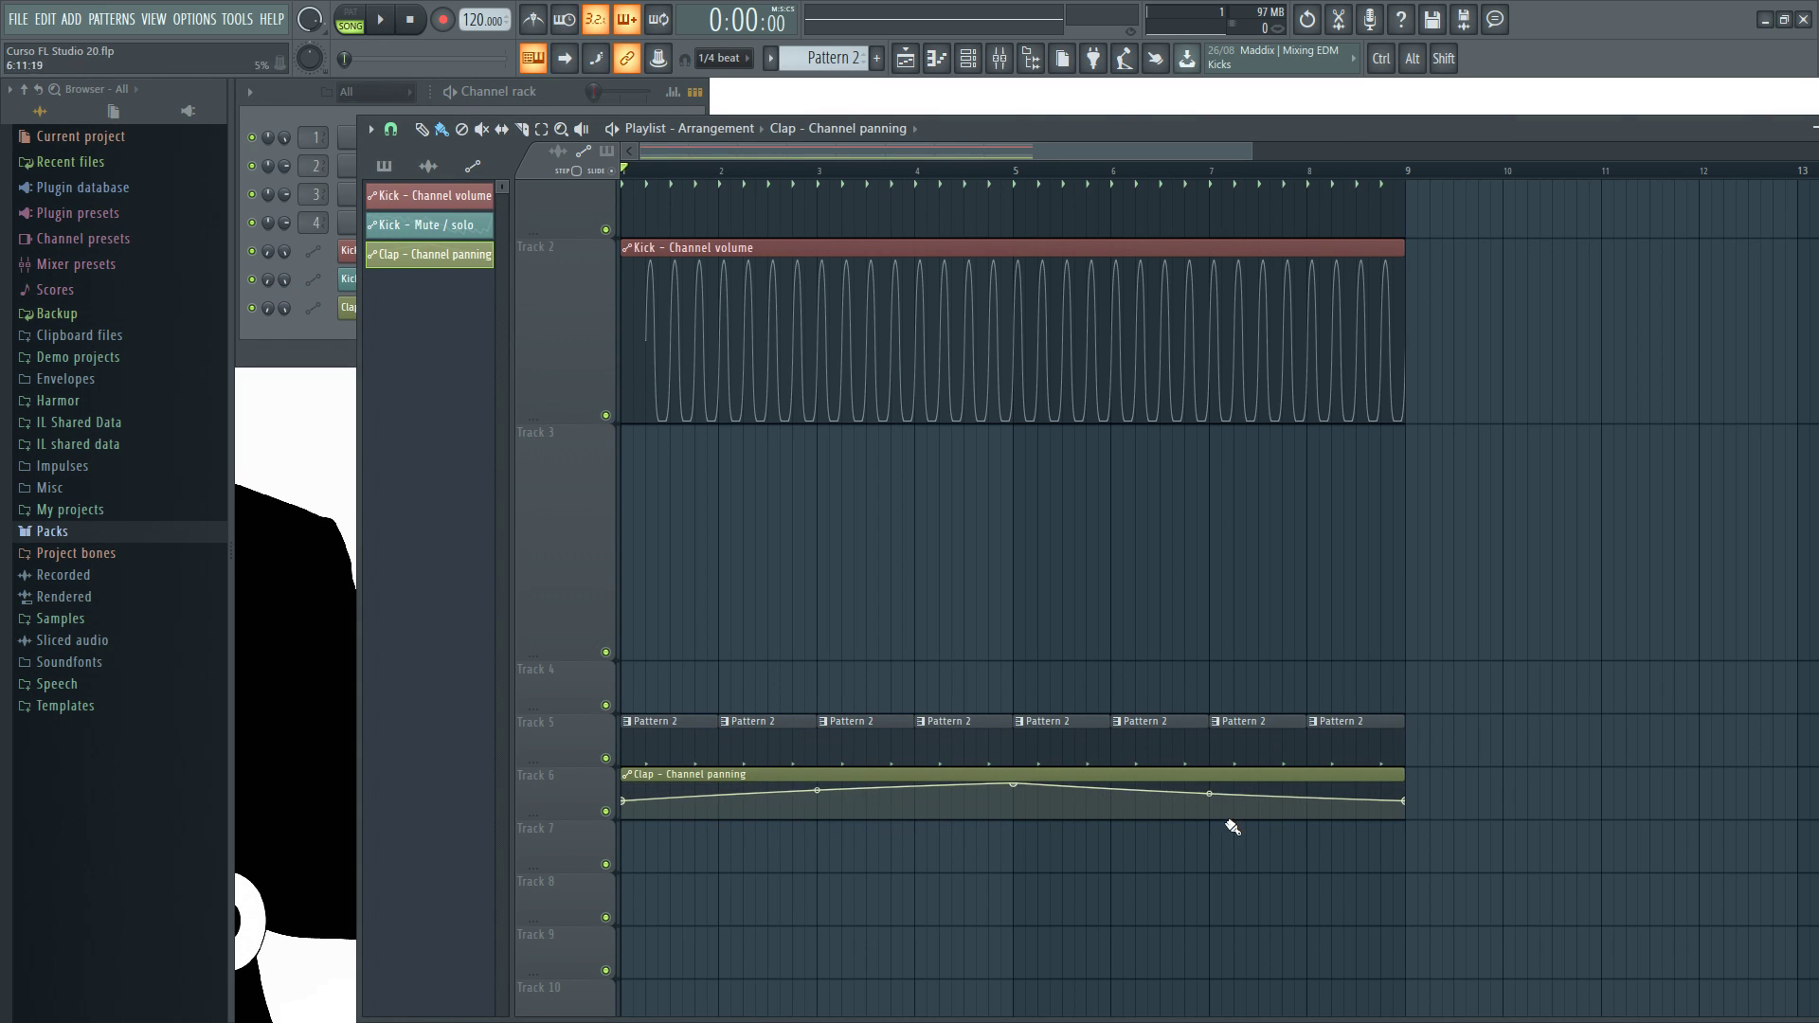
drag(1398, 805, 1379, 869)
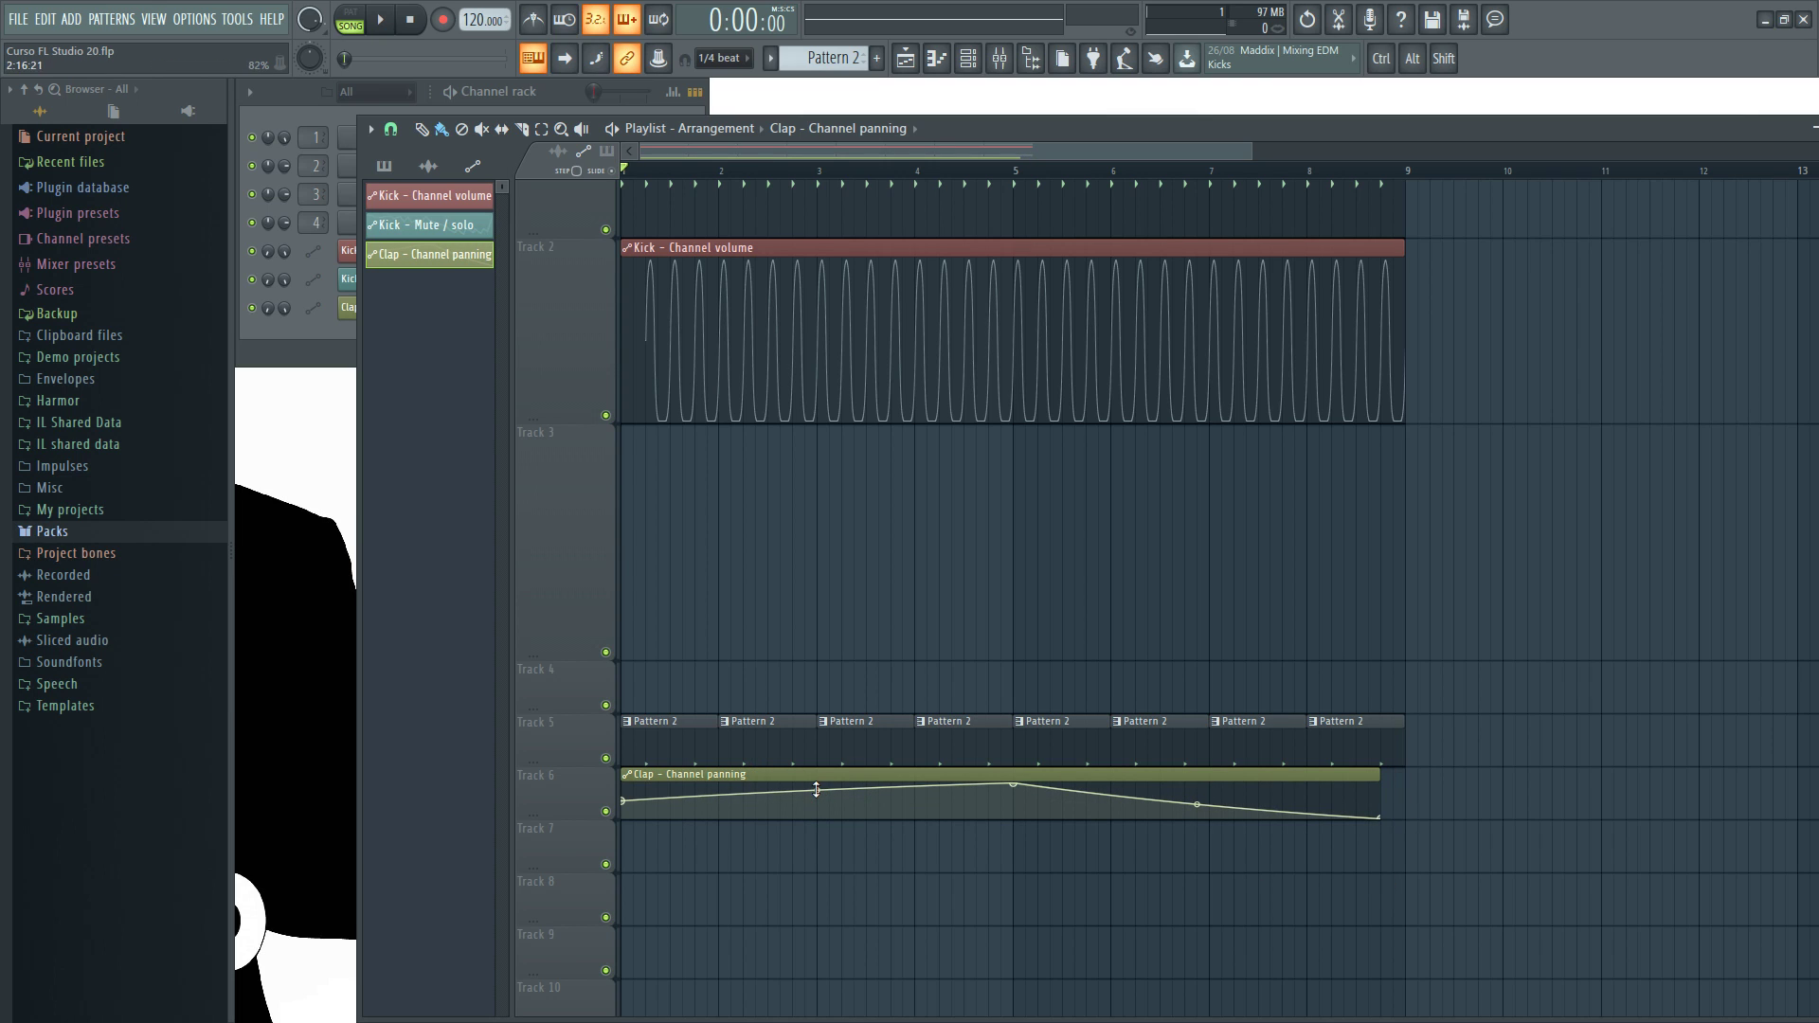
drag(625, 805, 611, 877)
Play the song, watch the Clap's panning knob in the Channel rack, and stop playback
key(space)
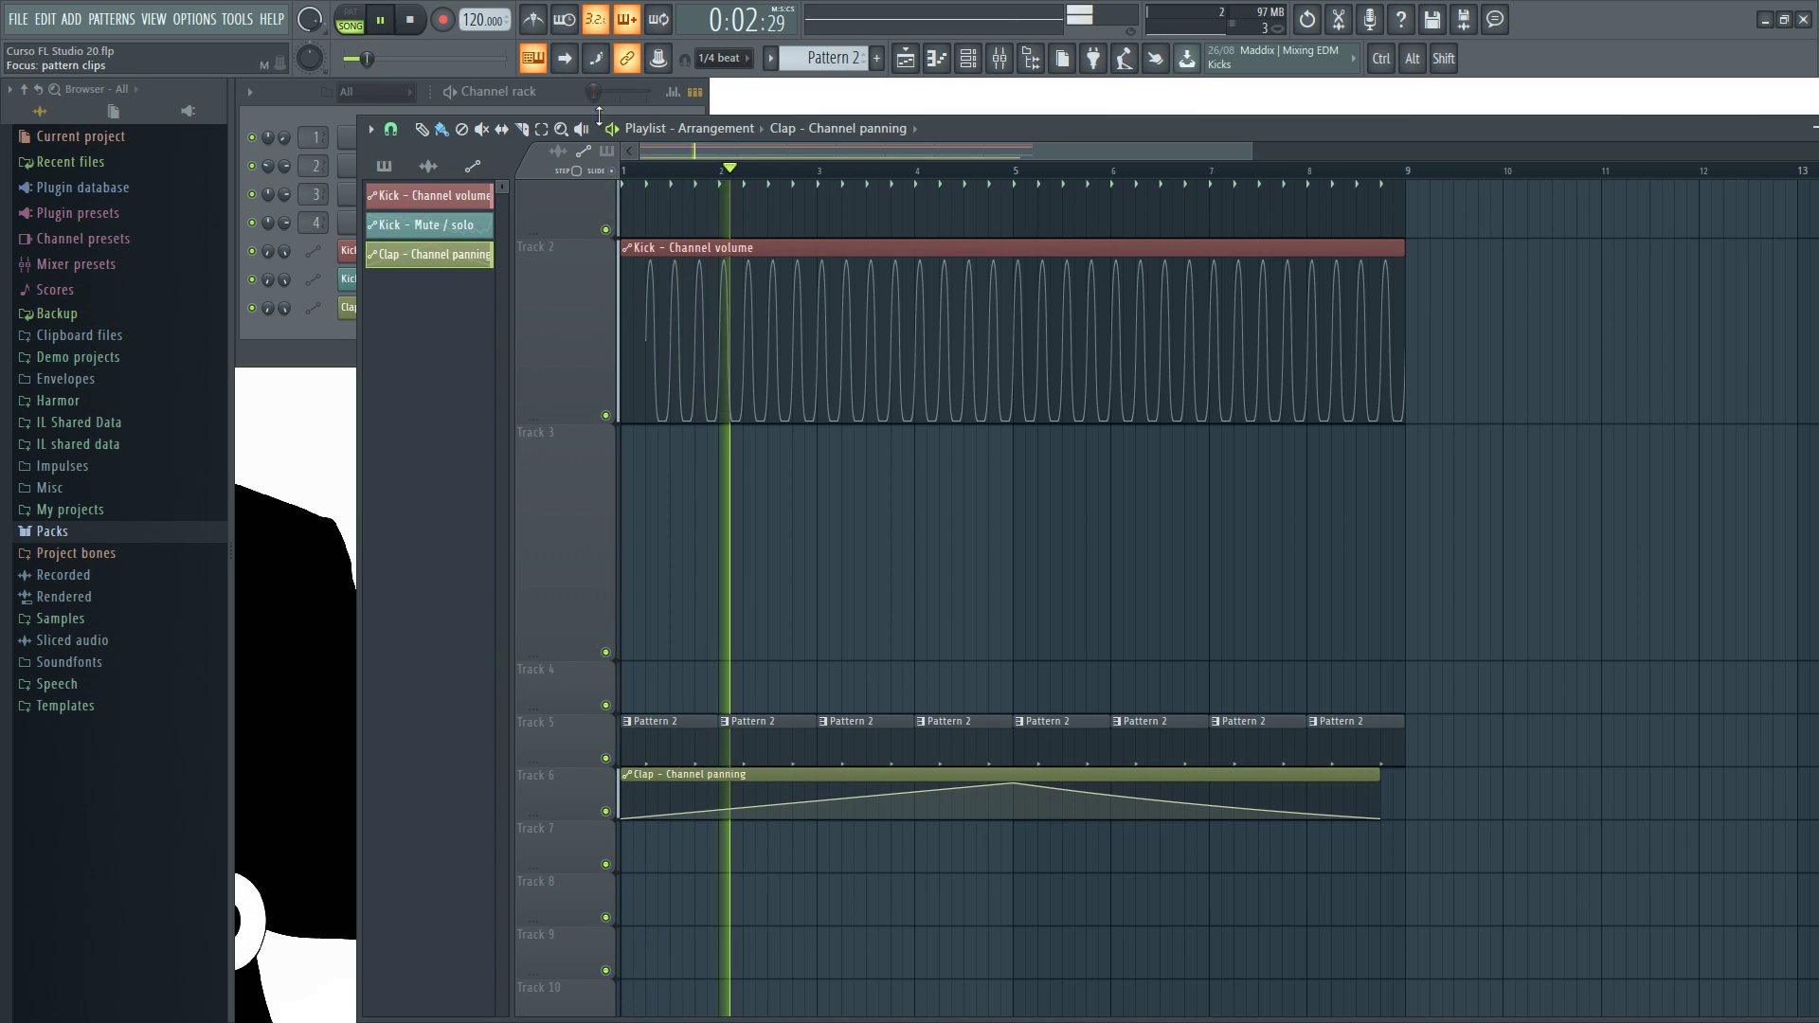
click(563, 89)
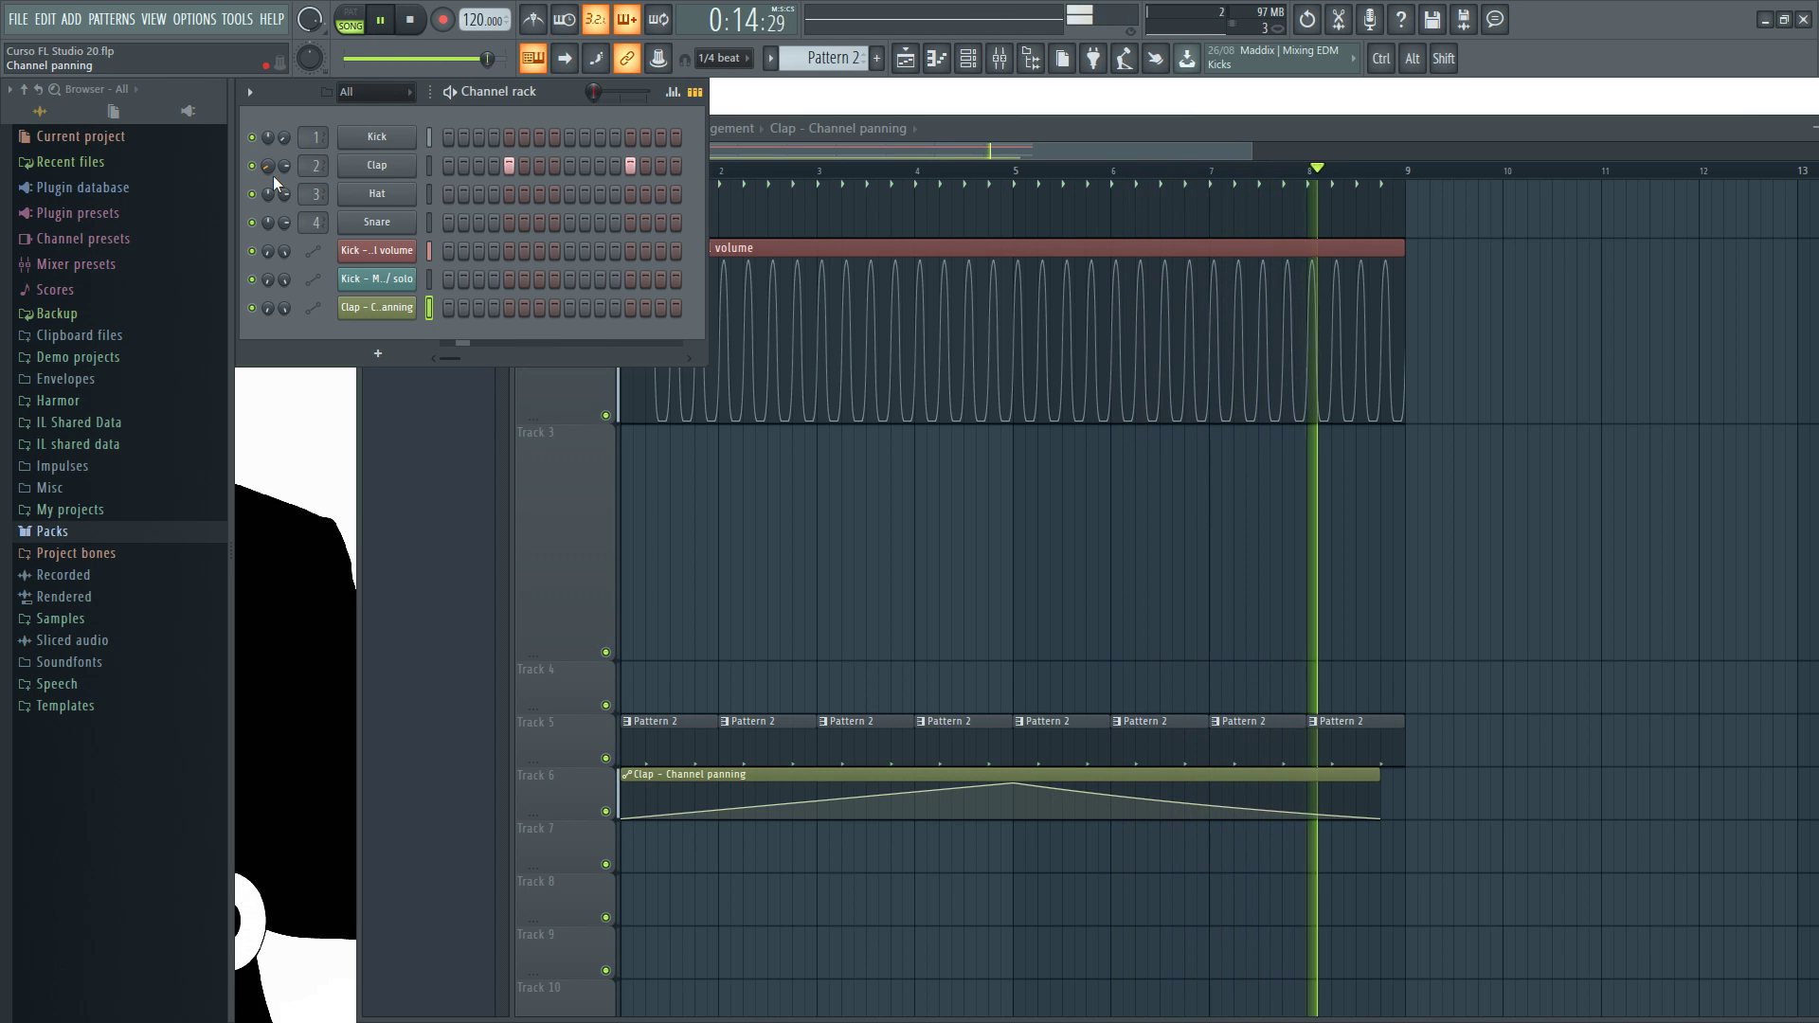
key(space)
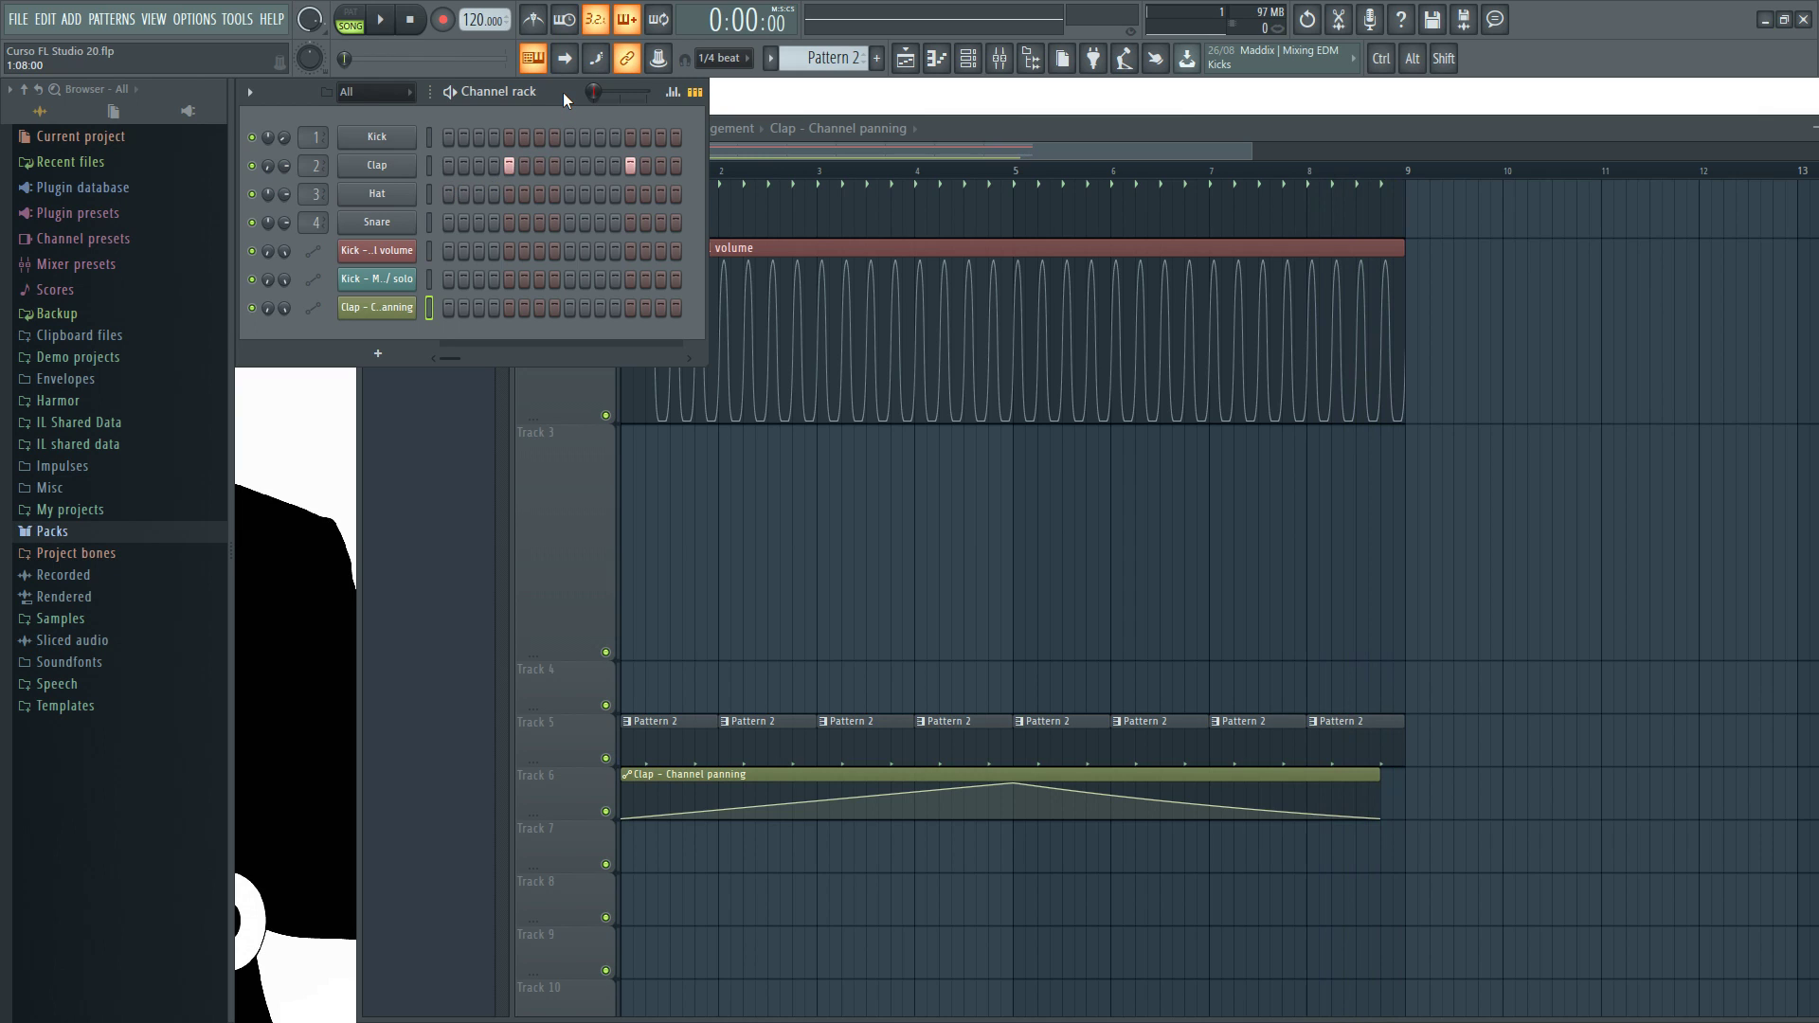
Insert Sylenth1 [64bit] in the Channel rack above the Kick's Channel volume clip and move its window over the Playlist
right_click(377, 250)
mouse_move(493, 379)
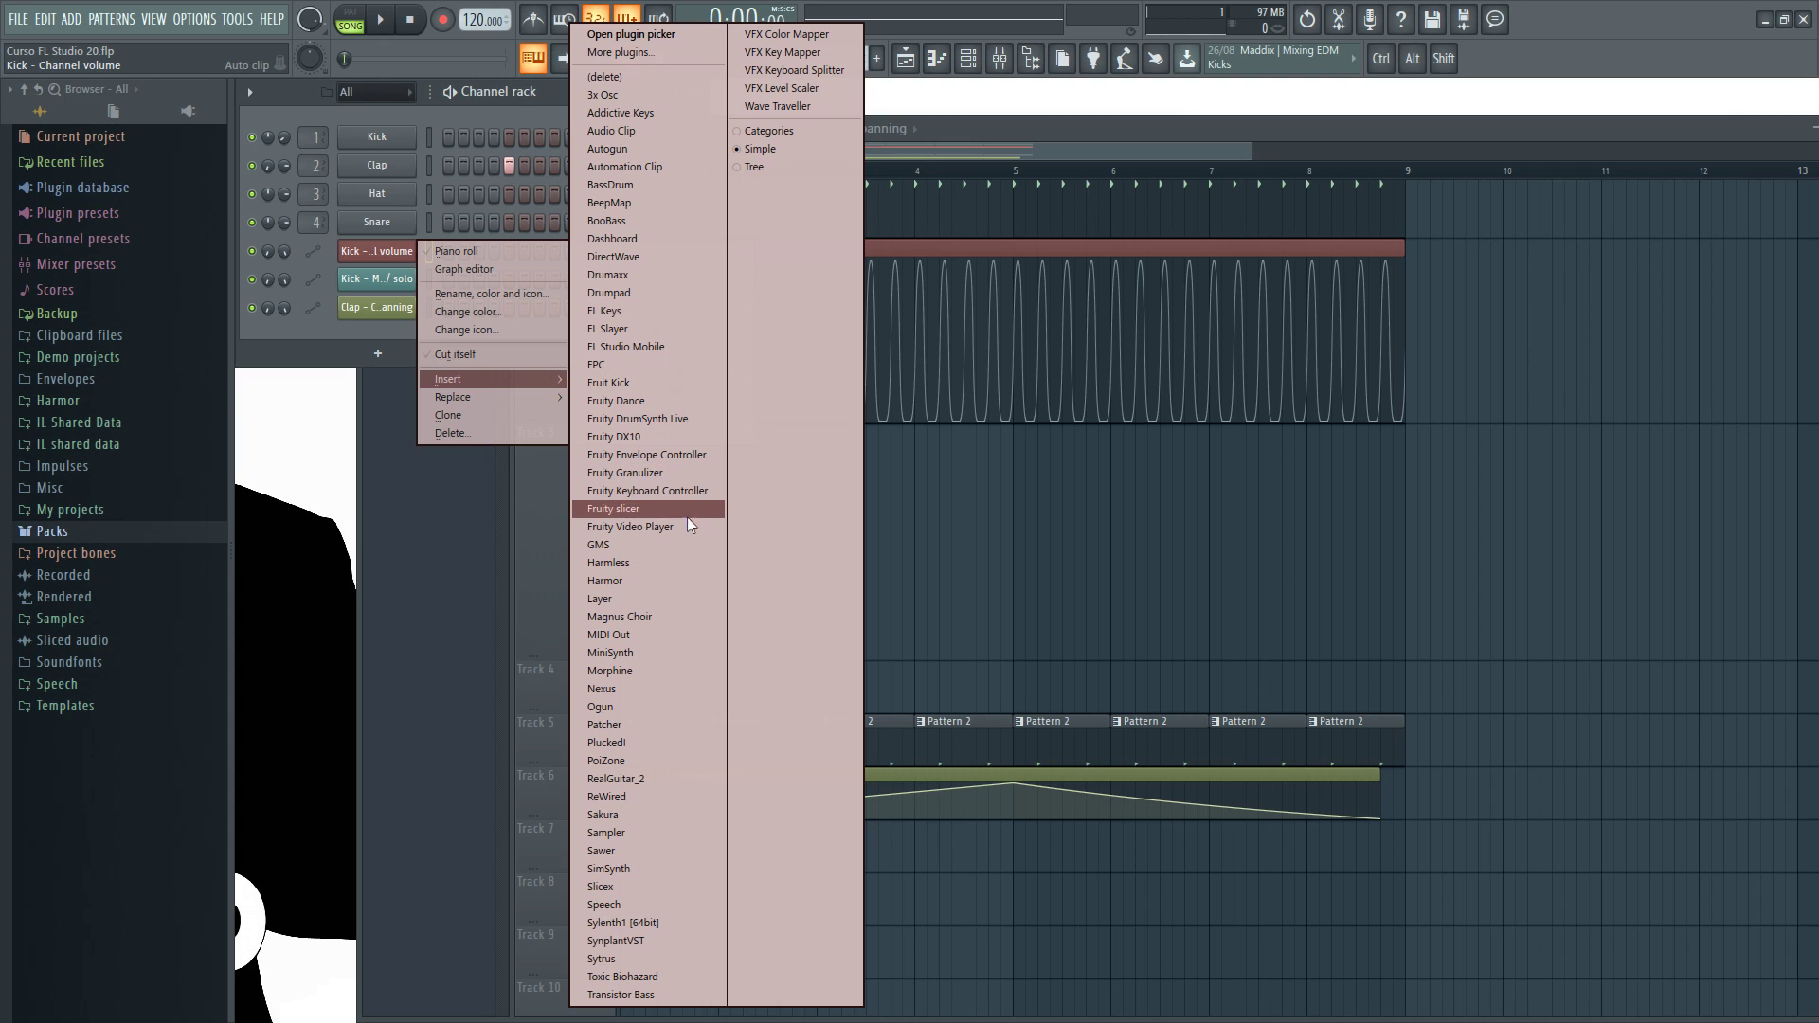
click(656, 919)
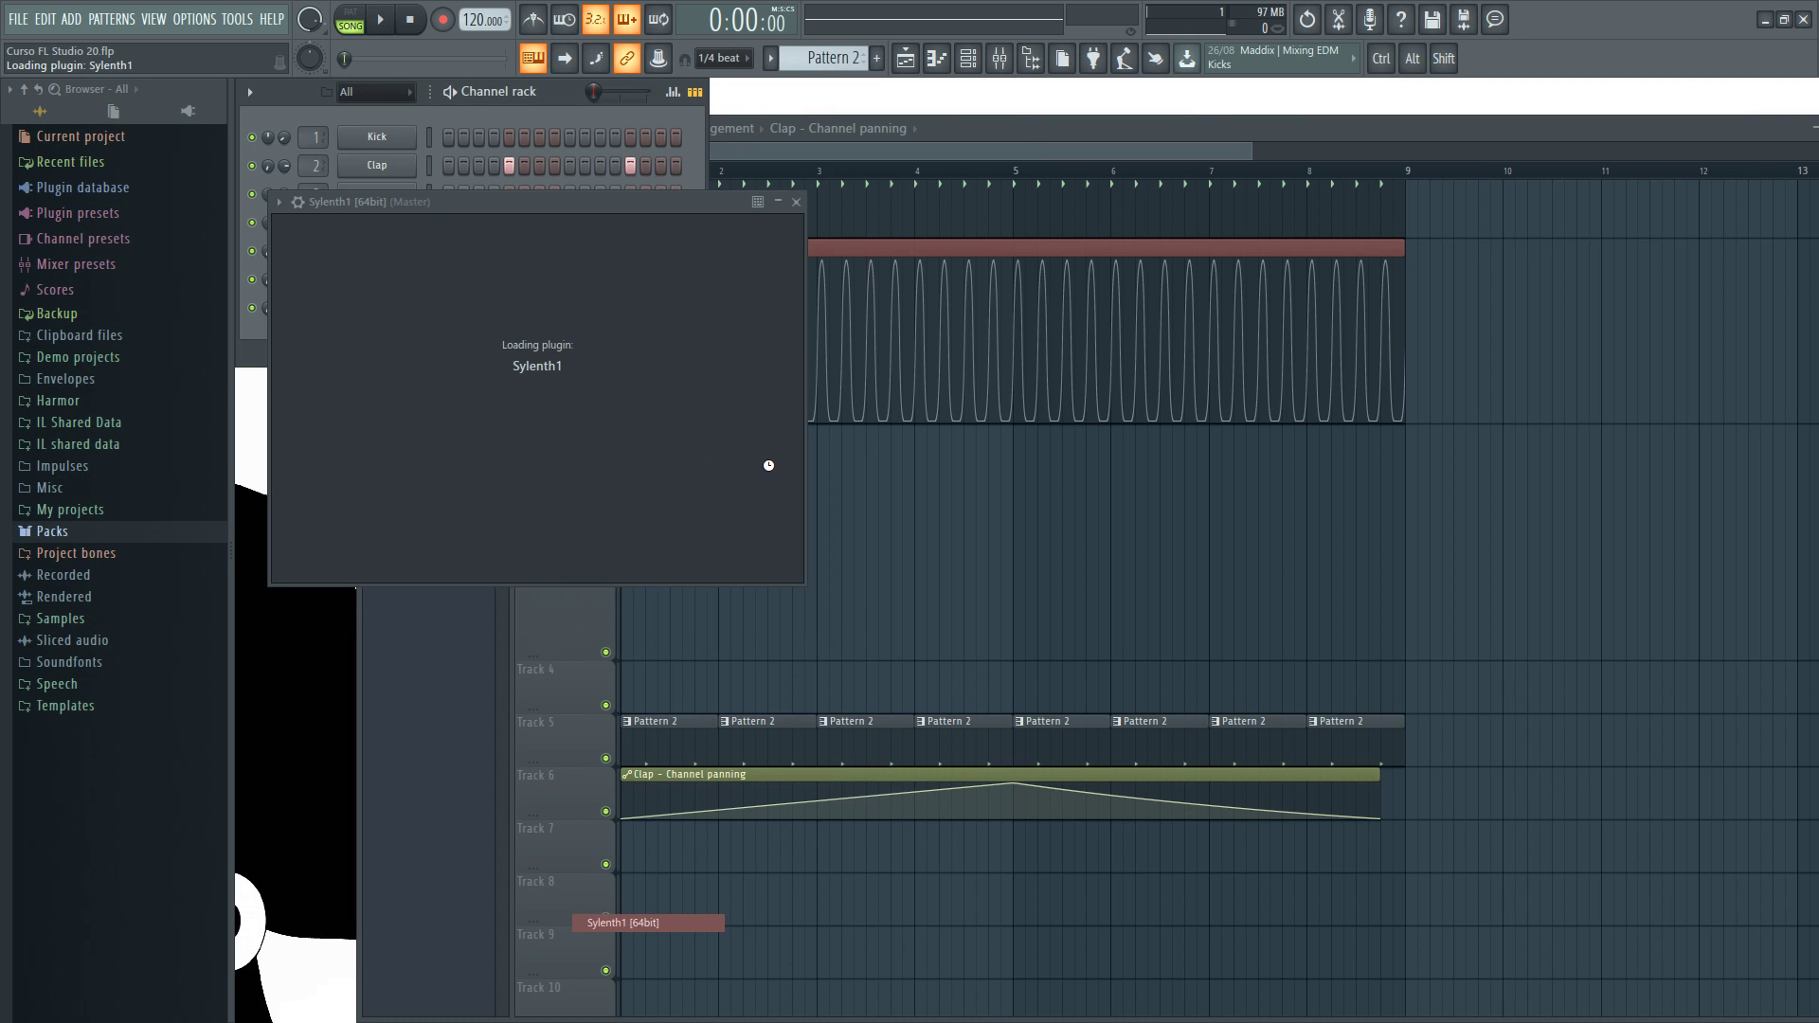
drag(730, 208, 941, 298)
Tweak Sylenth1's Filter Control Cutoff and check the knob's own context menu for automation options, repositioning the plugin window
drag(548, 597, 570, 665)
right_click(547, 615)
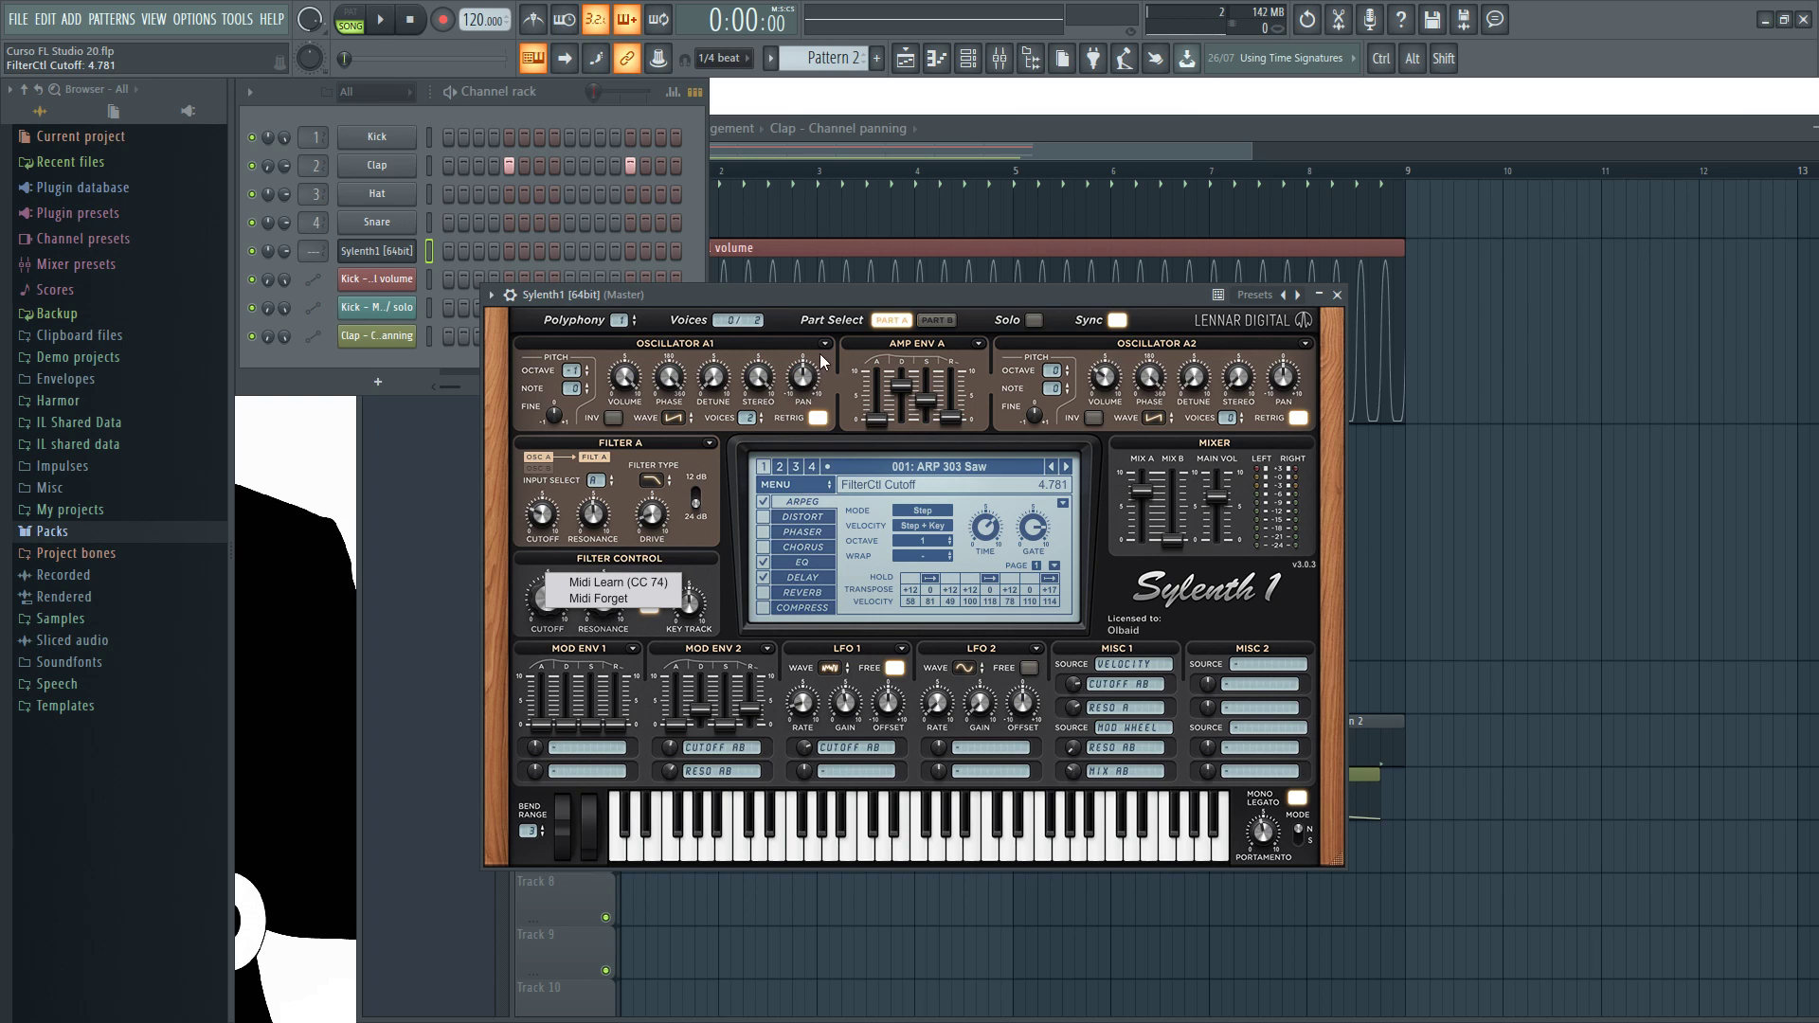
click(843, 295)
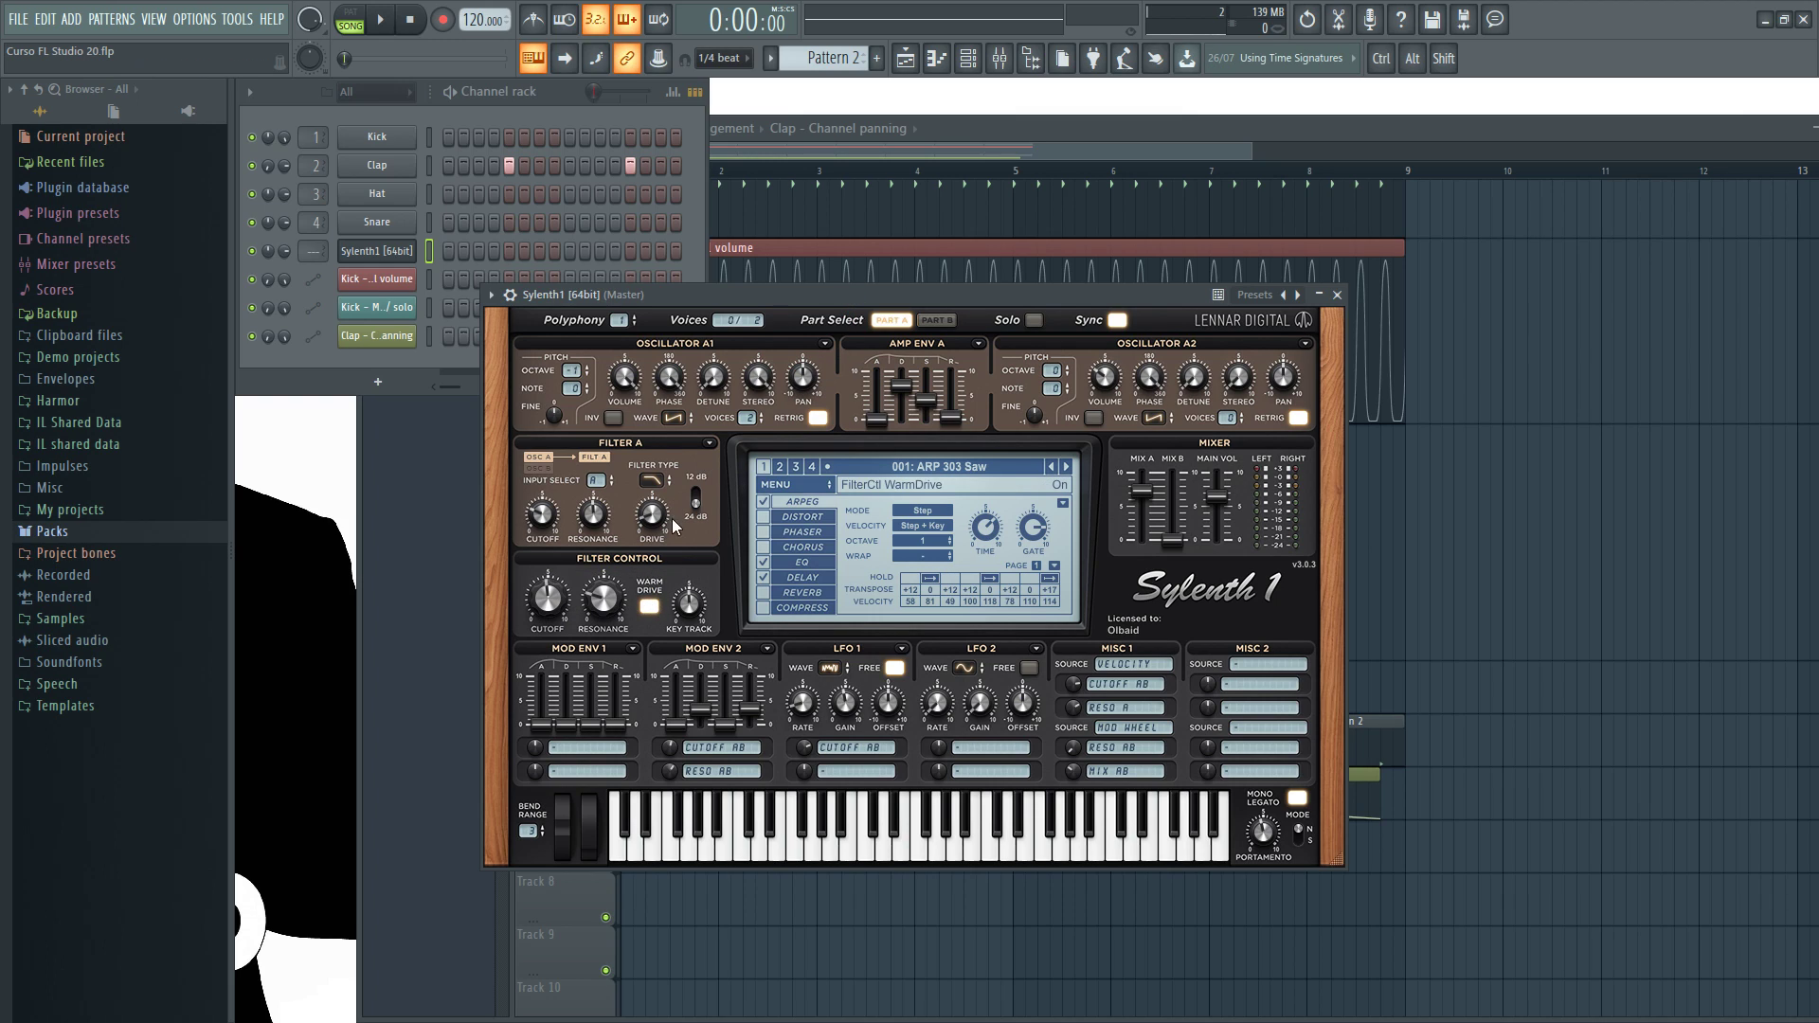
drag(1027, 299, 1040, 273)
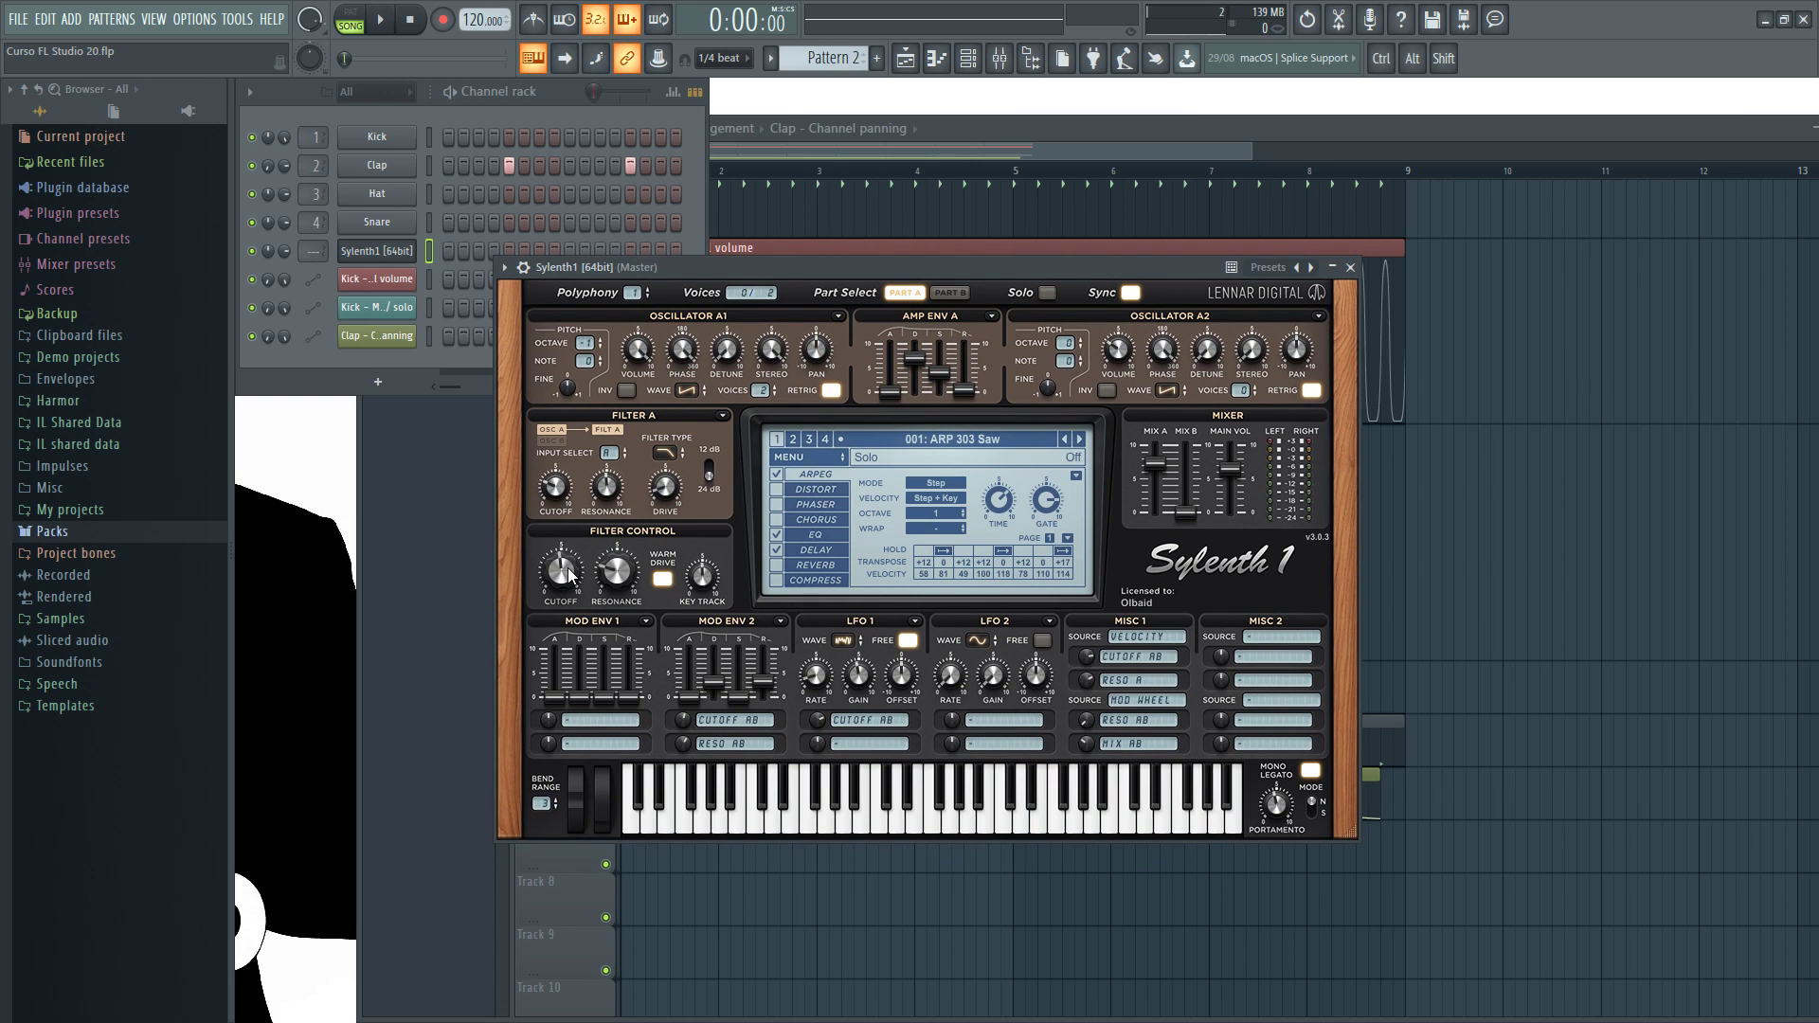
drag(773, 273, 804, 253)
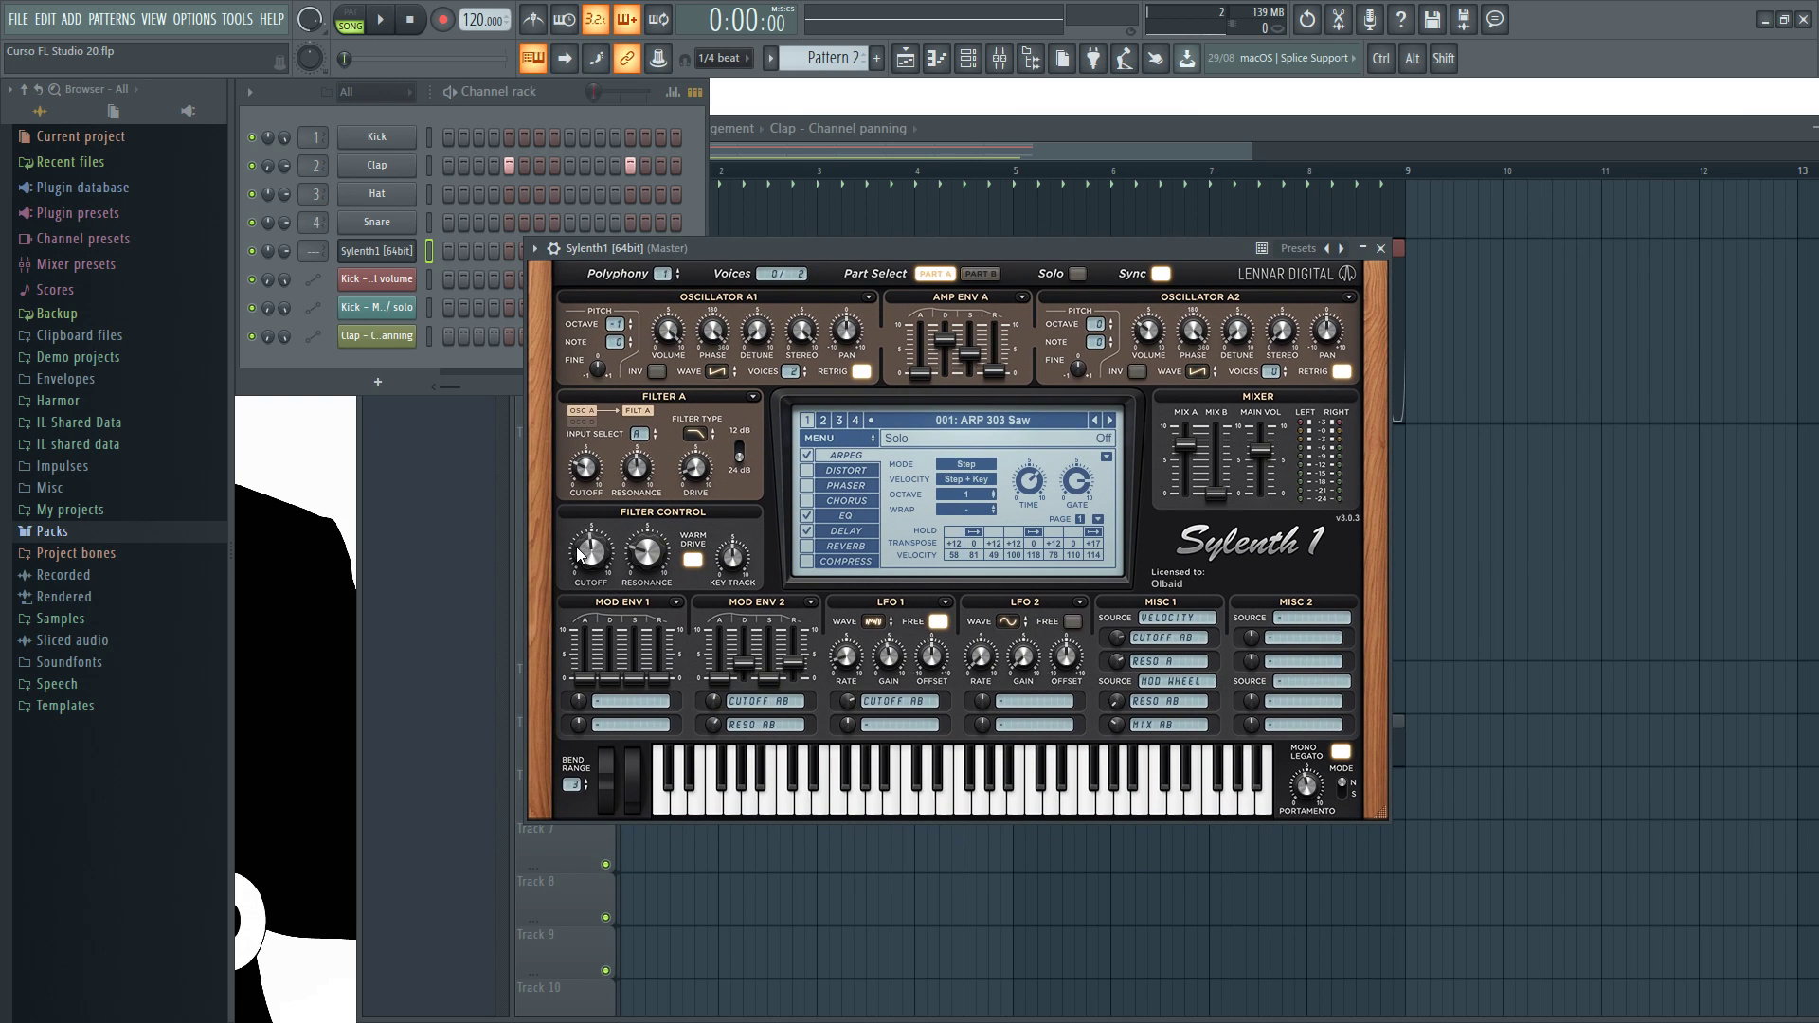
right_click(587, 559)
click(558, 561)
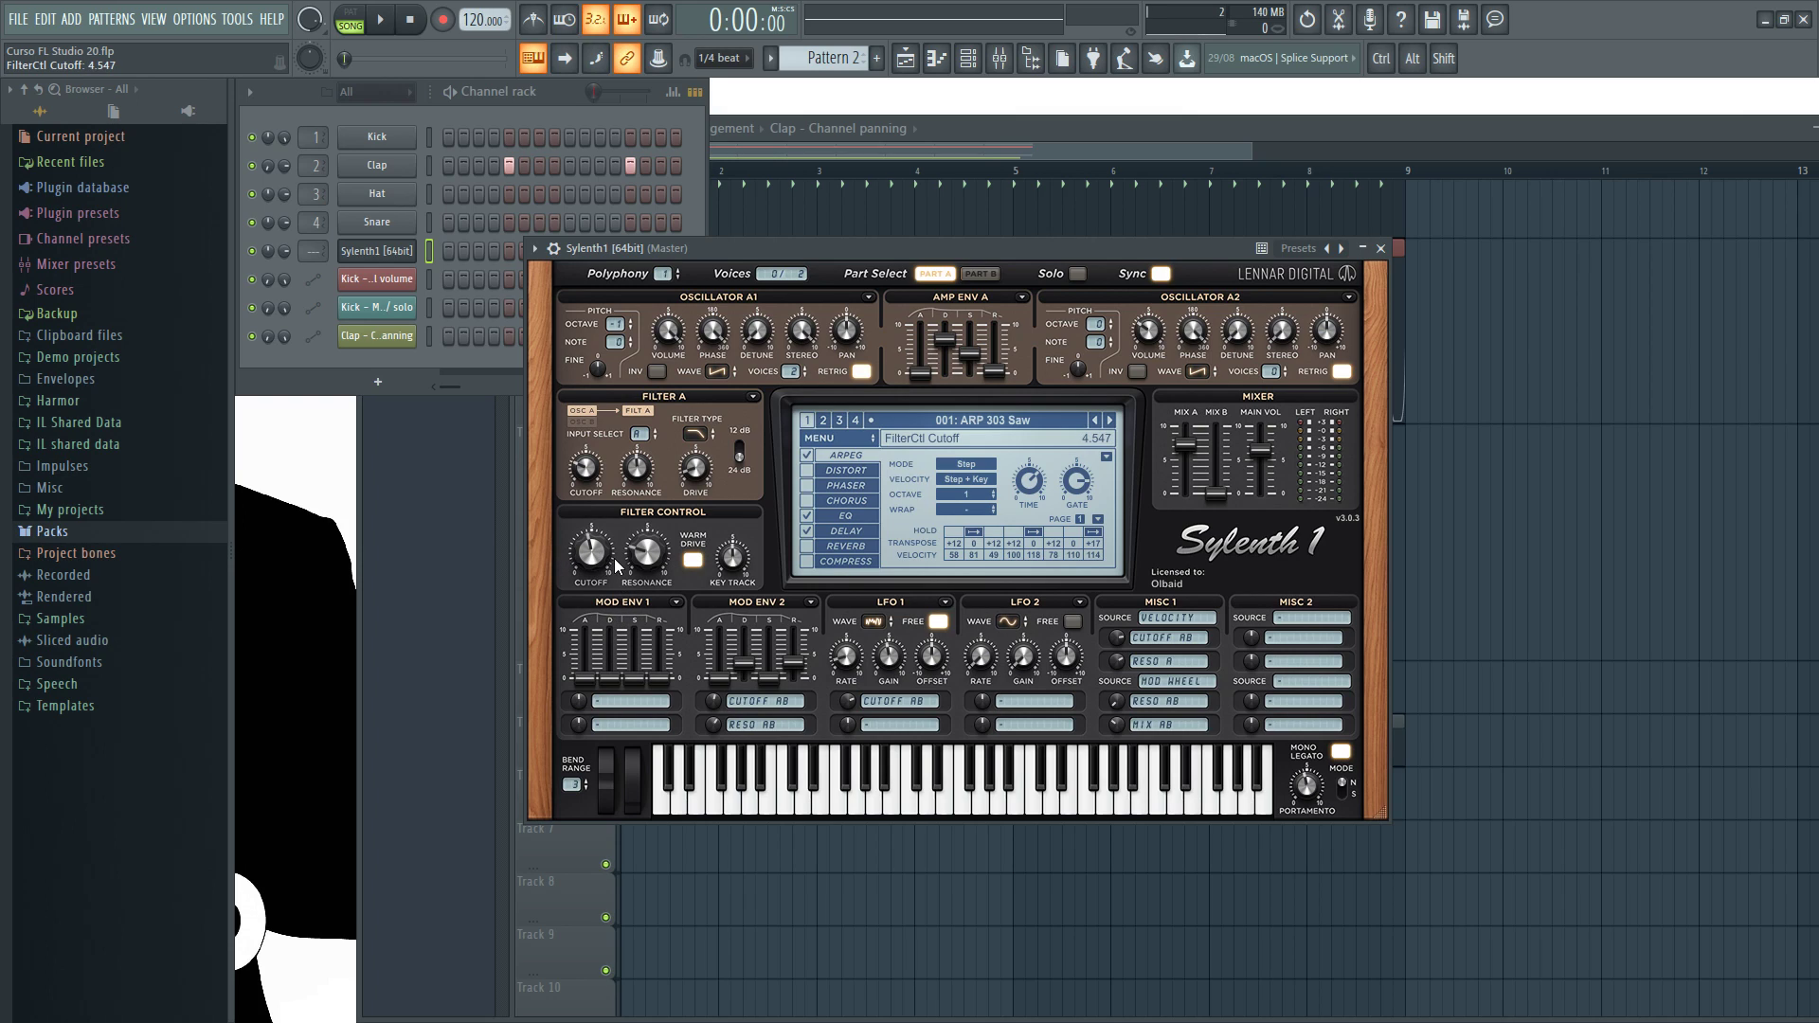
Set Sylenth1's Filter Control Cutoff to 2.700 and create an automation clip from the last tweaked parameter
drag(601, 543, 639, 685)
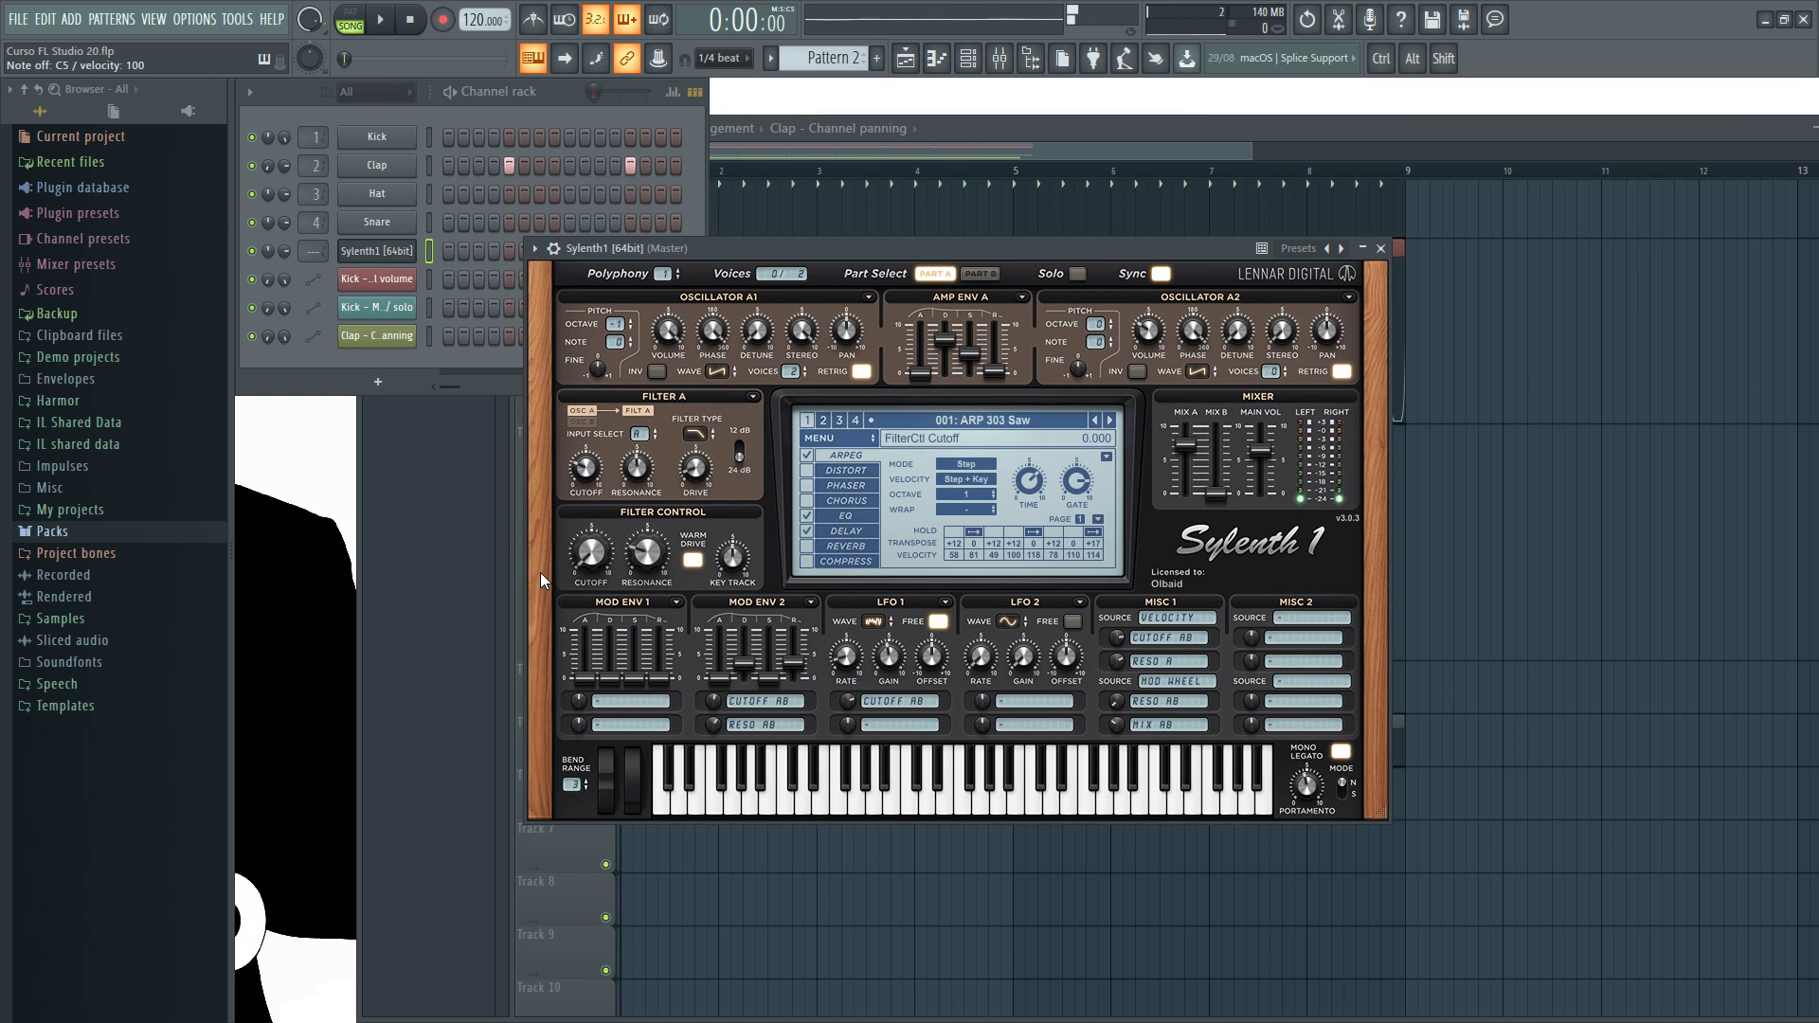
drag(596, 559, 605, 502)
click(236, 21)
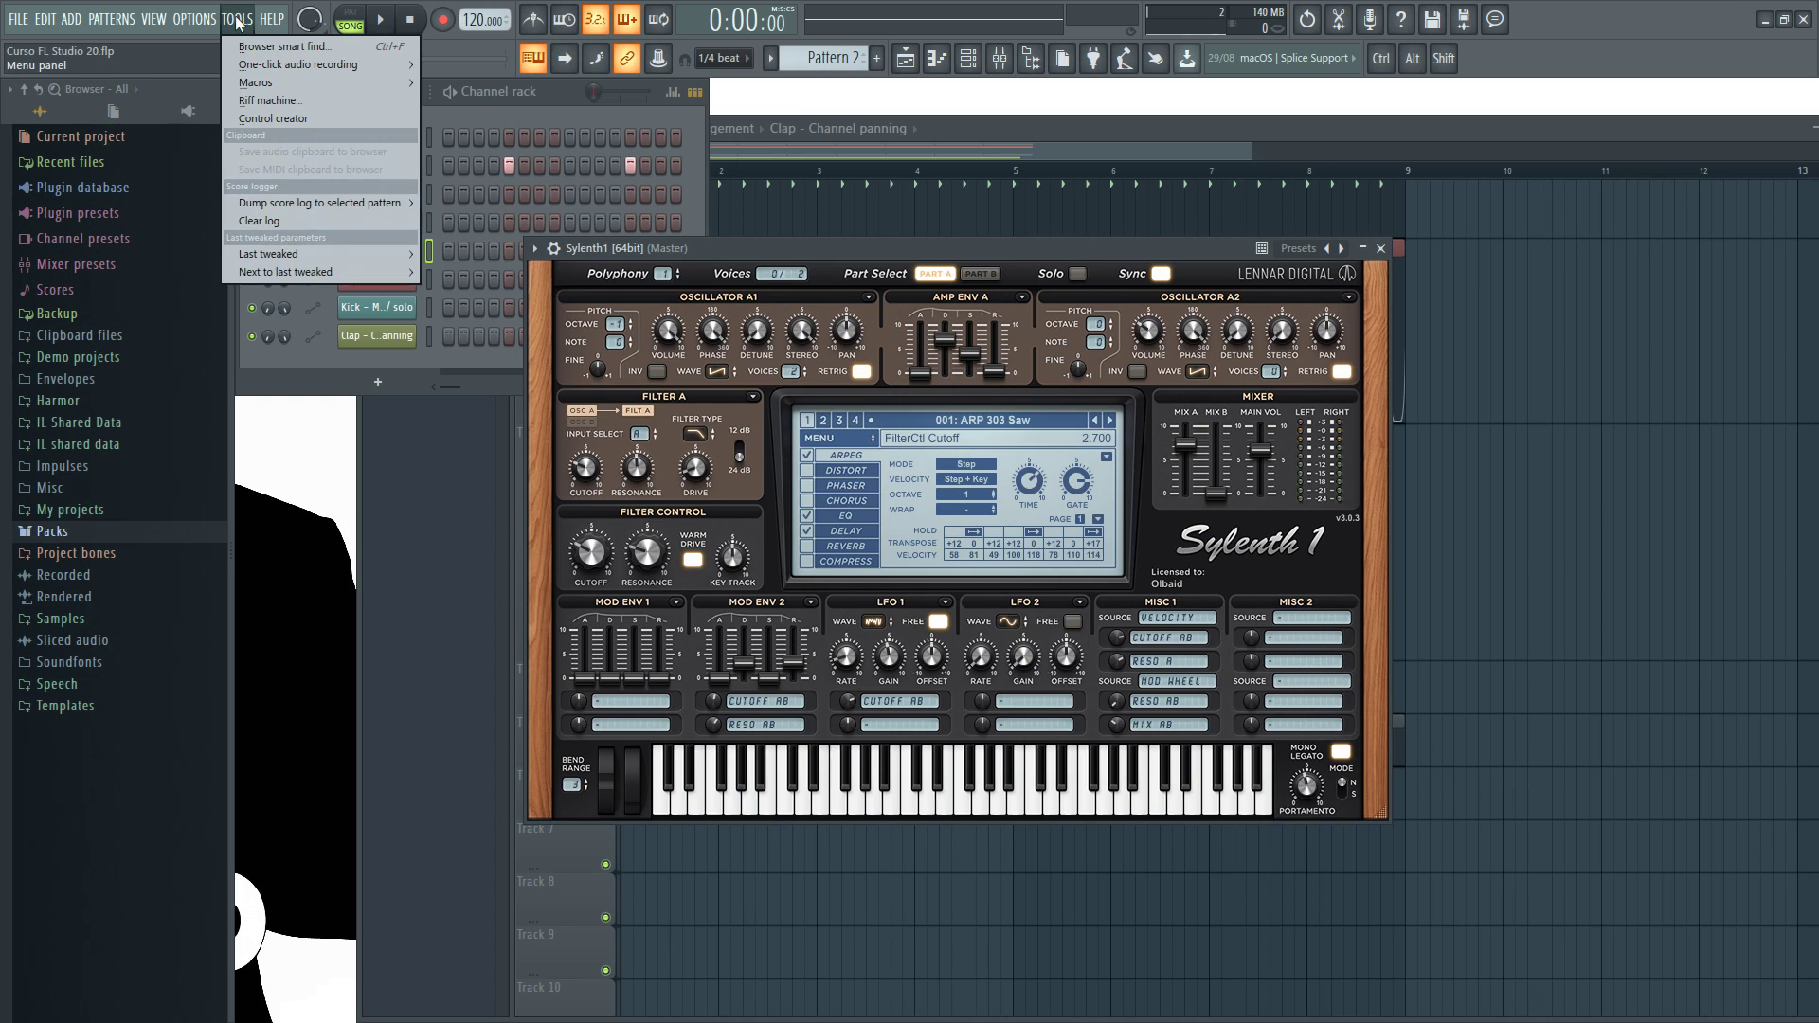
click(237, 21)
click(194, 19)
mouse_move(251, 21)
mouse_move(285, 253)
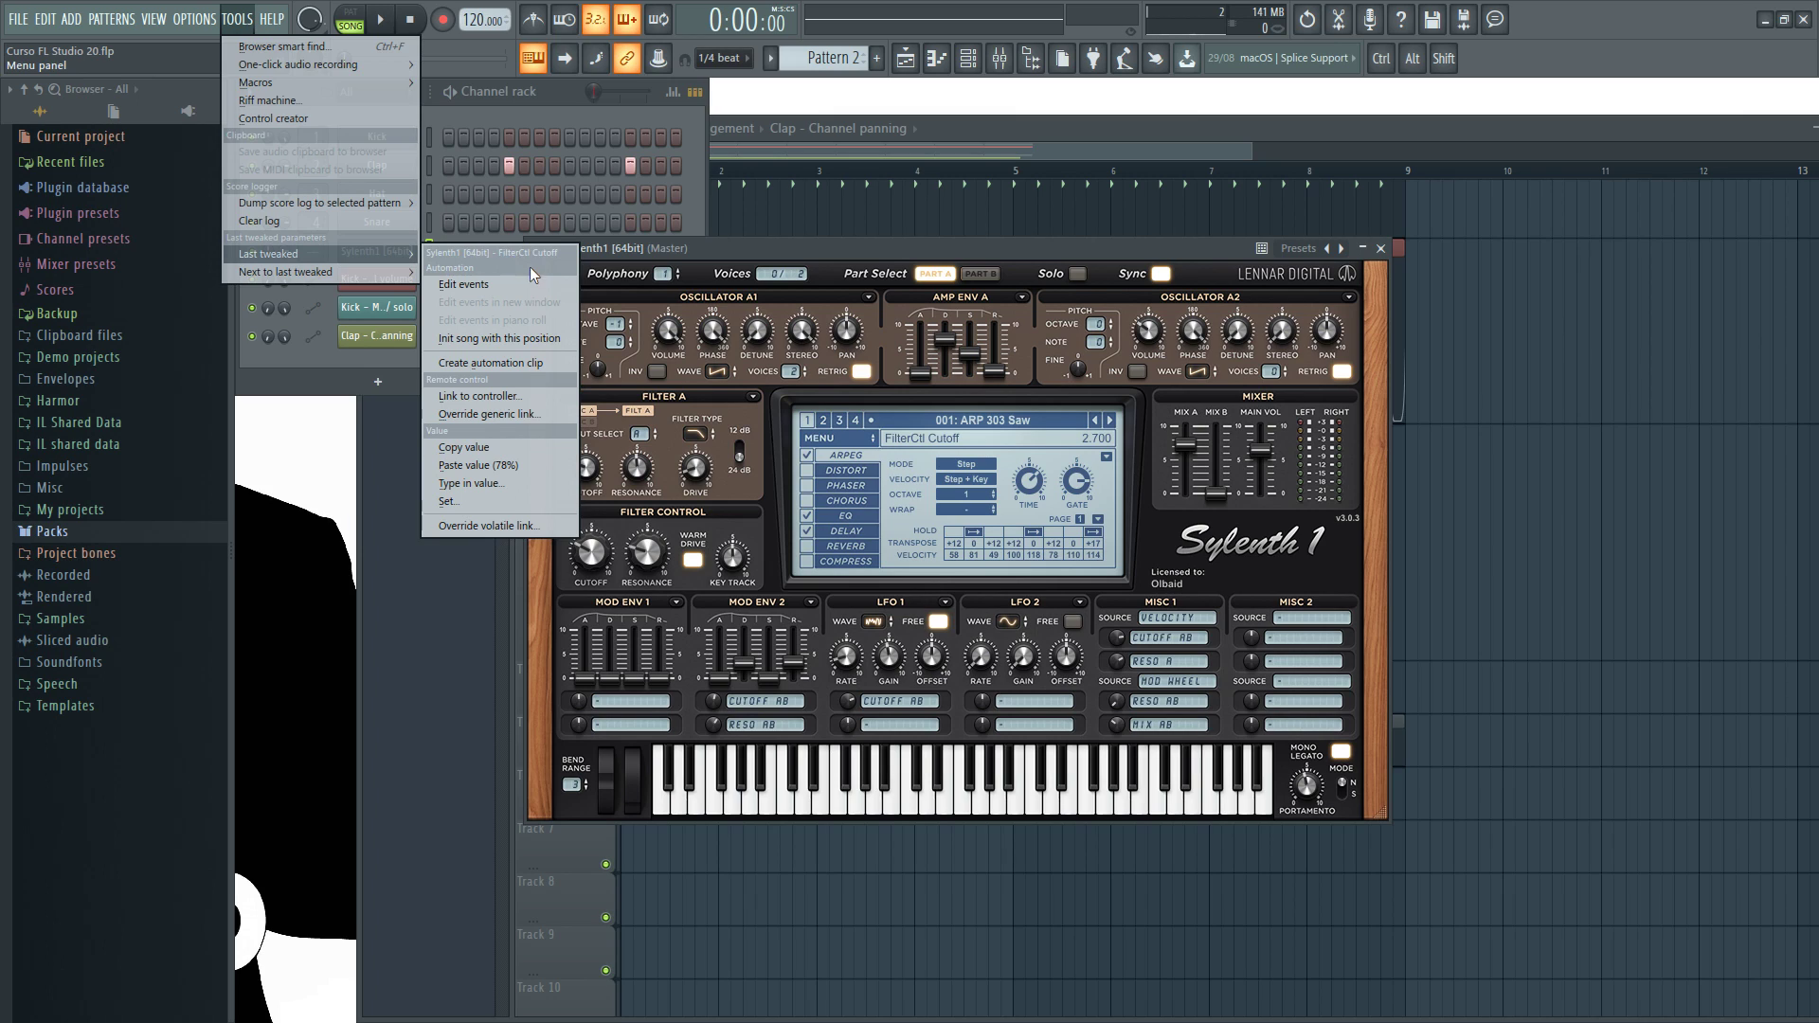
click(474, 366)
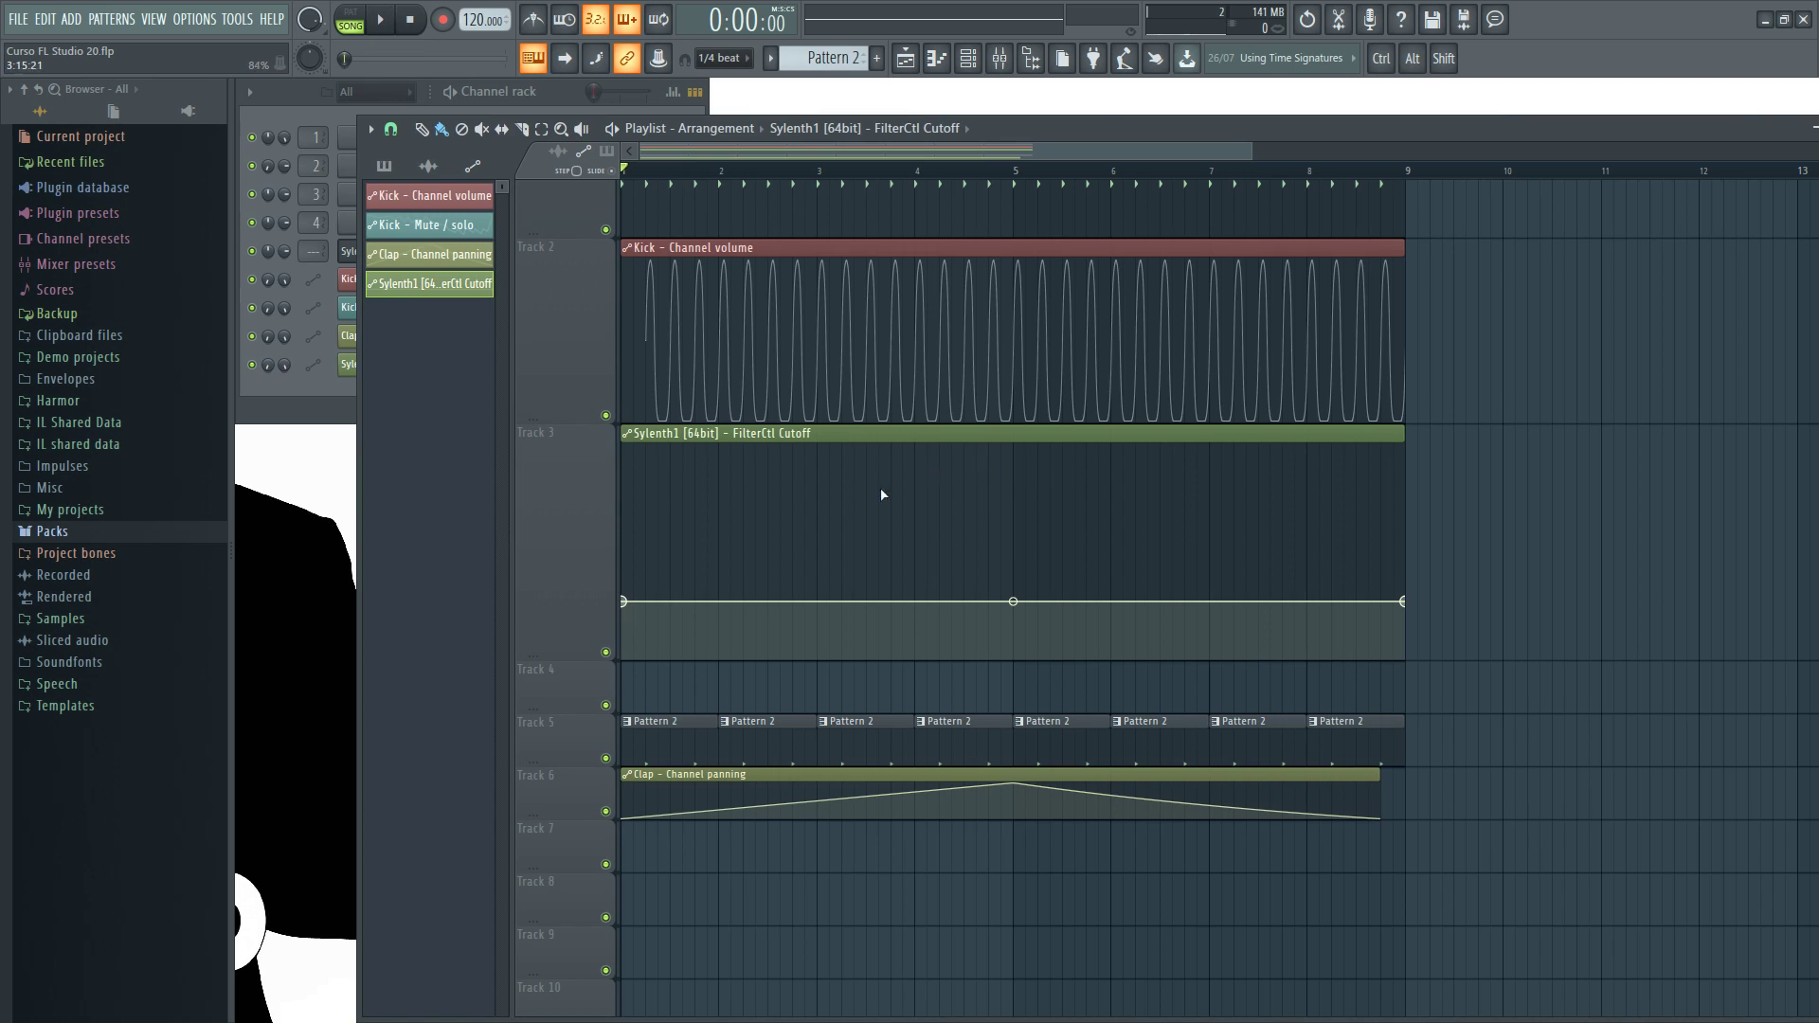
Shape the FilterCtl Cutoff clip as a triangle rising from minimum at bar 1 to maximum at bar 5 and falling to minimum at bar 9
drag(1402, 600, 1403, 445)
drag(623, 601, 624, 656)
right_click(1040, 440)
drag(1039, 440, 1013, 442)
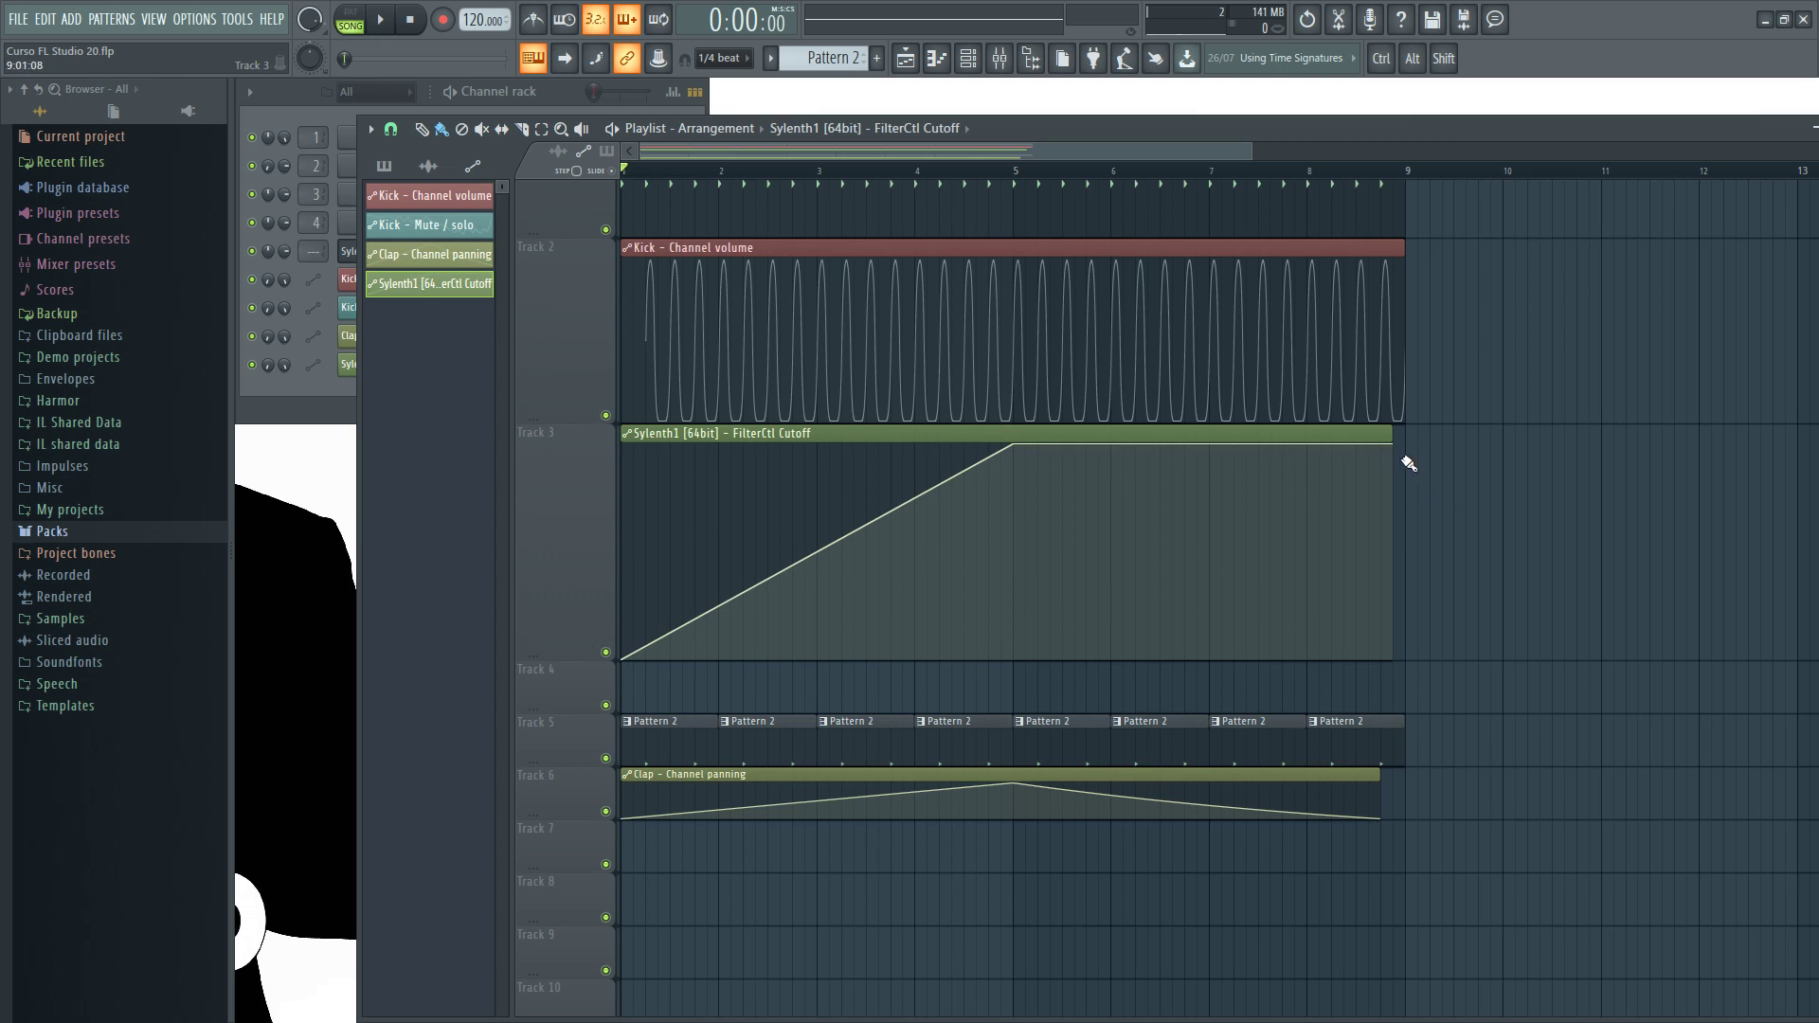
drag(1396, 446, 1408, 691)
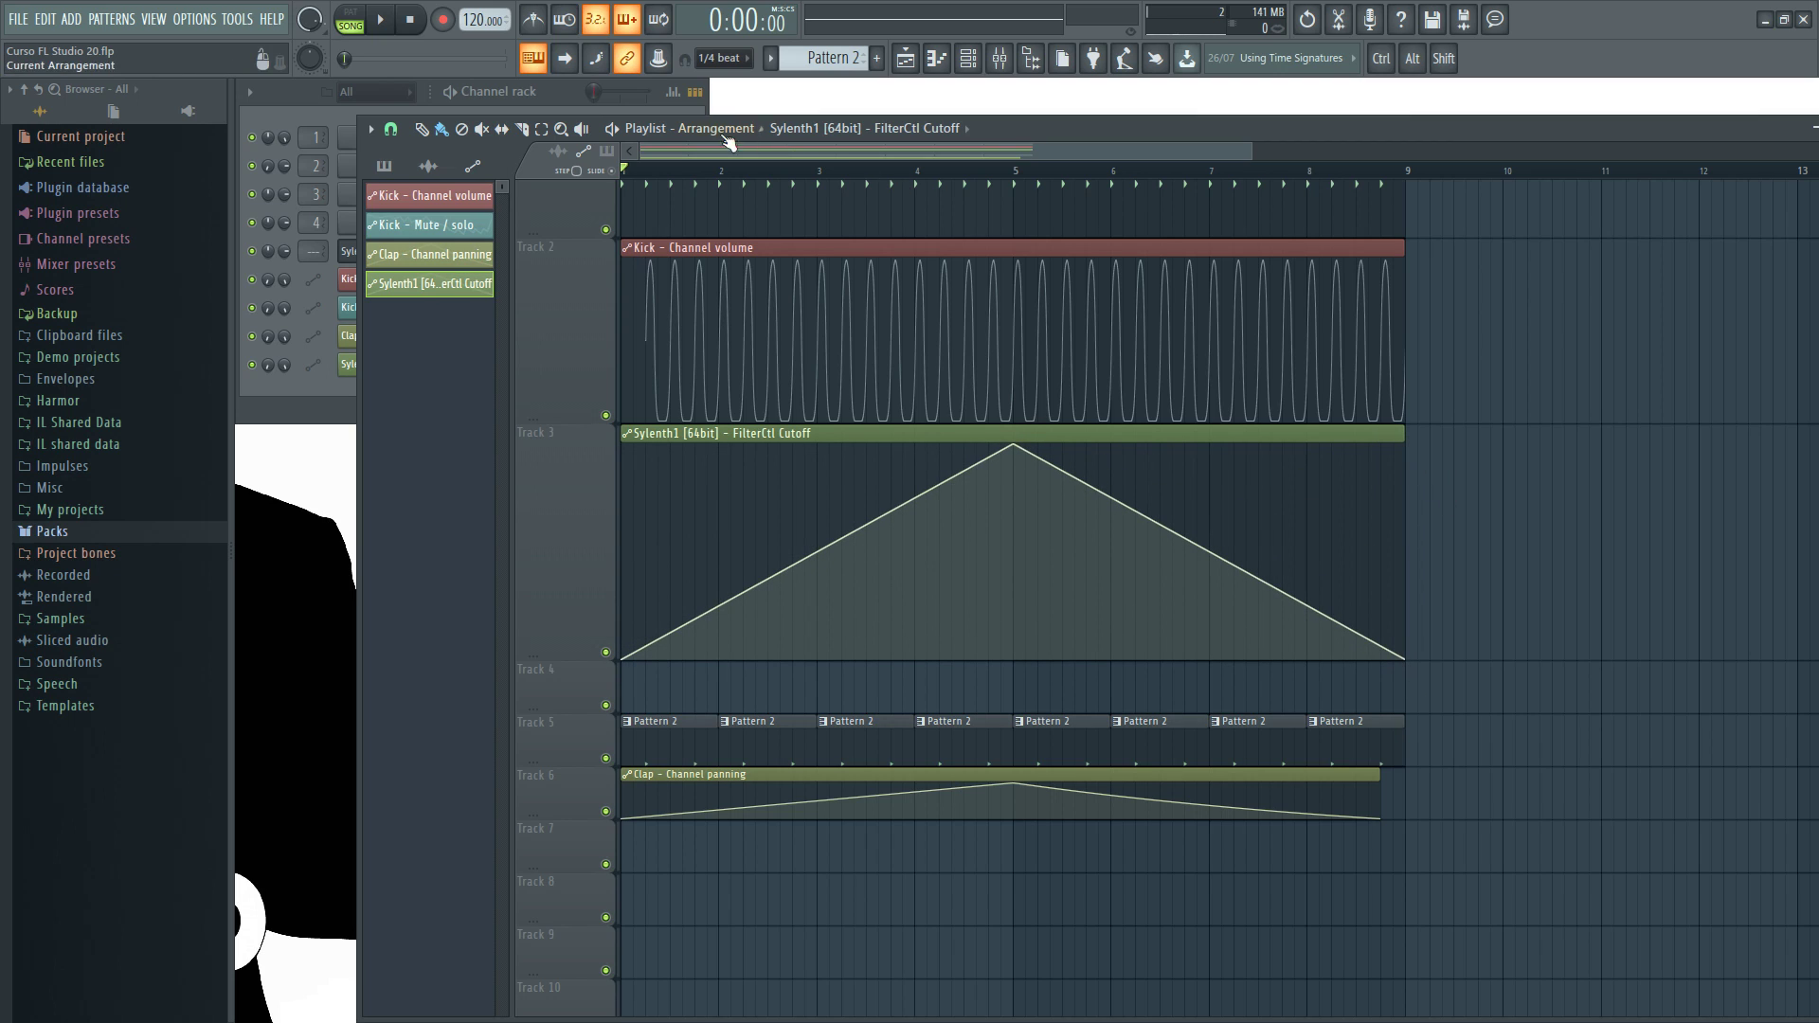
Play the song with Sylenth1 open to observe its automated Cutoff, close the plugin window, and stop playback
click(563, 89)
key(space)
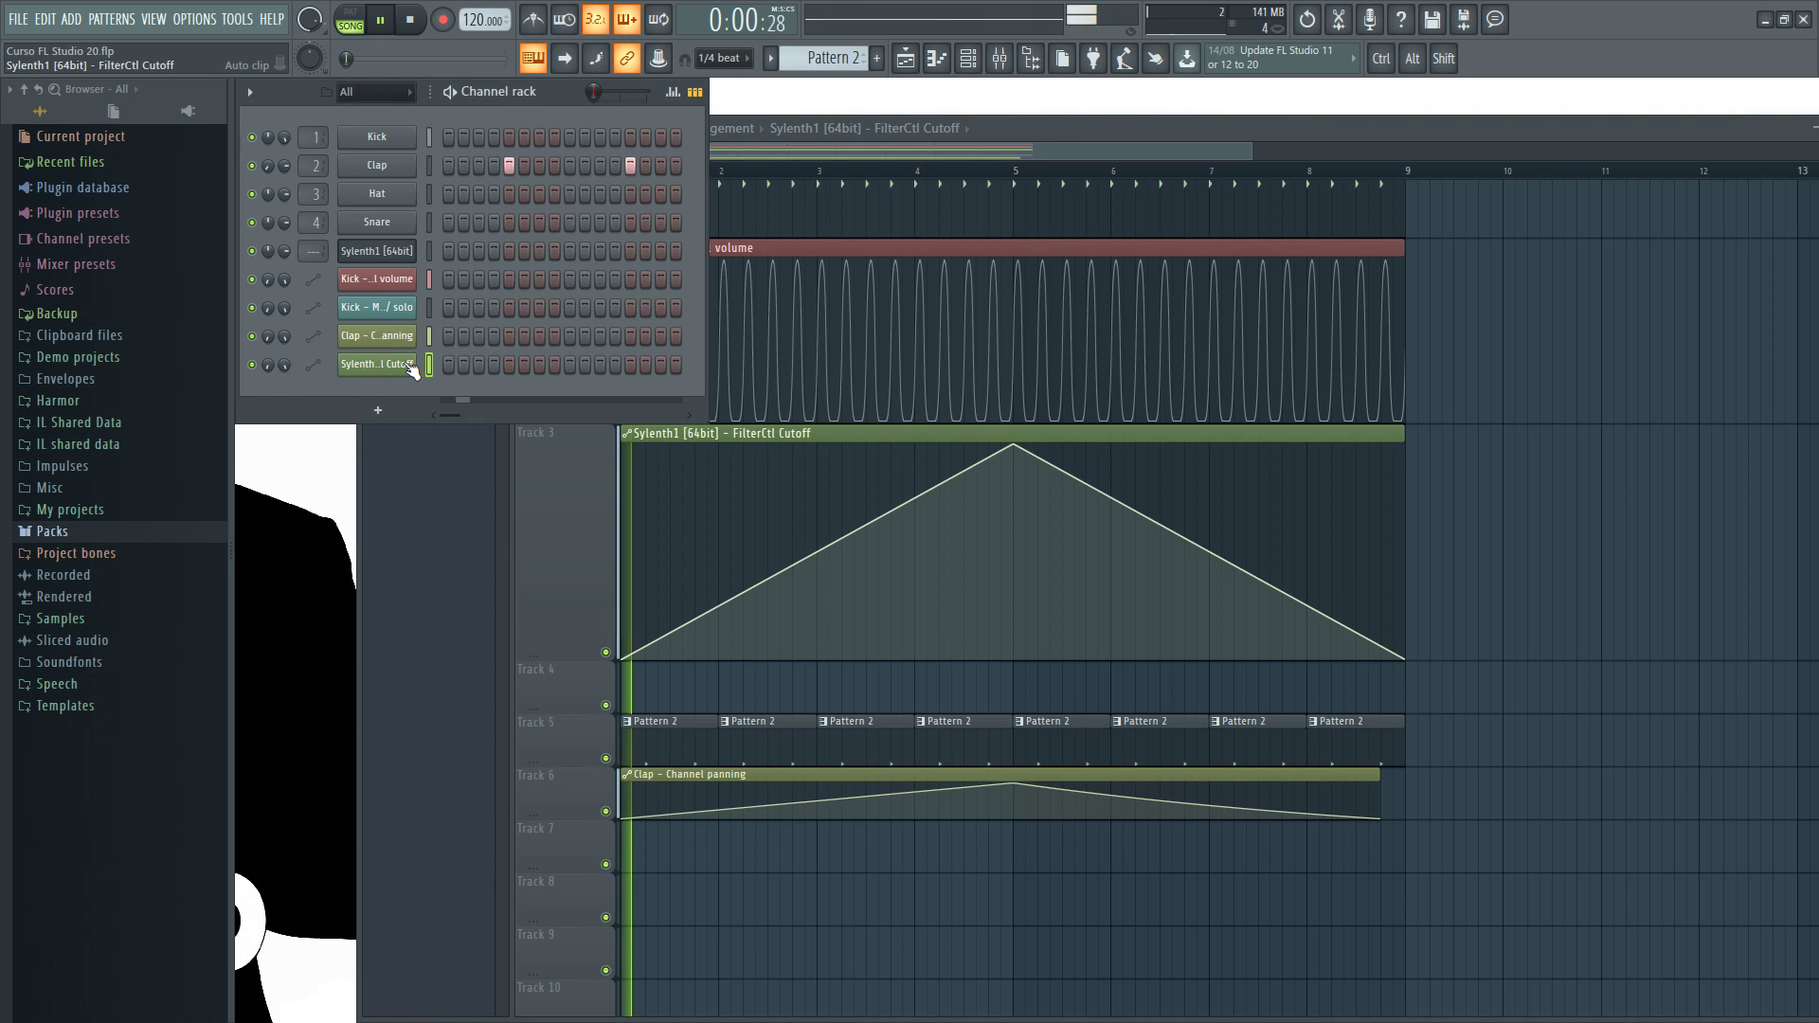
click(377, 252)
drag(815, 247, 1270, 504)
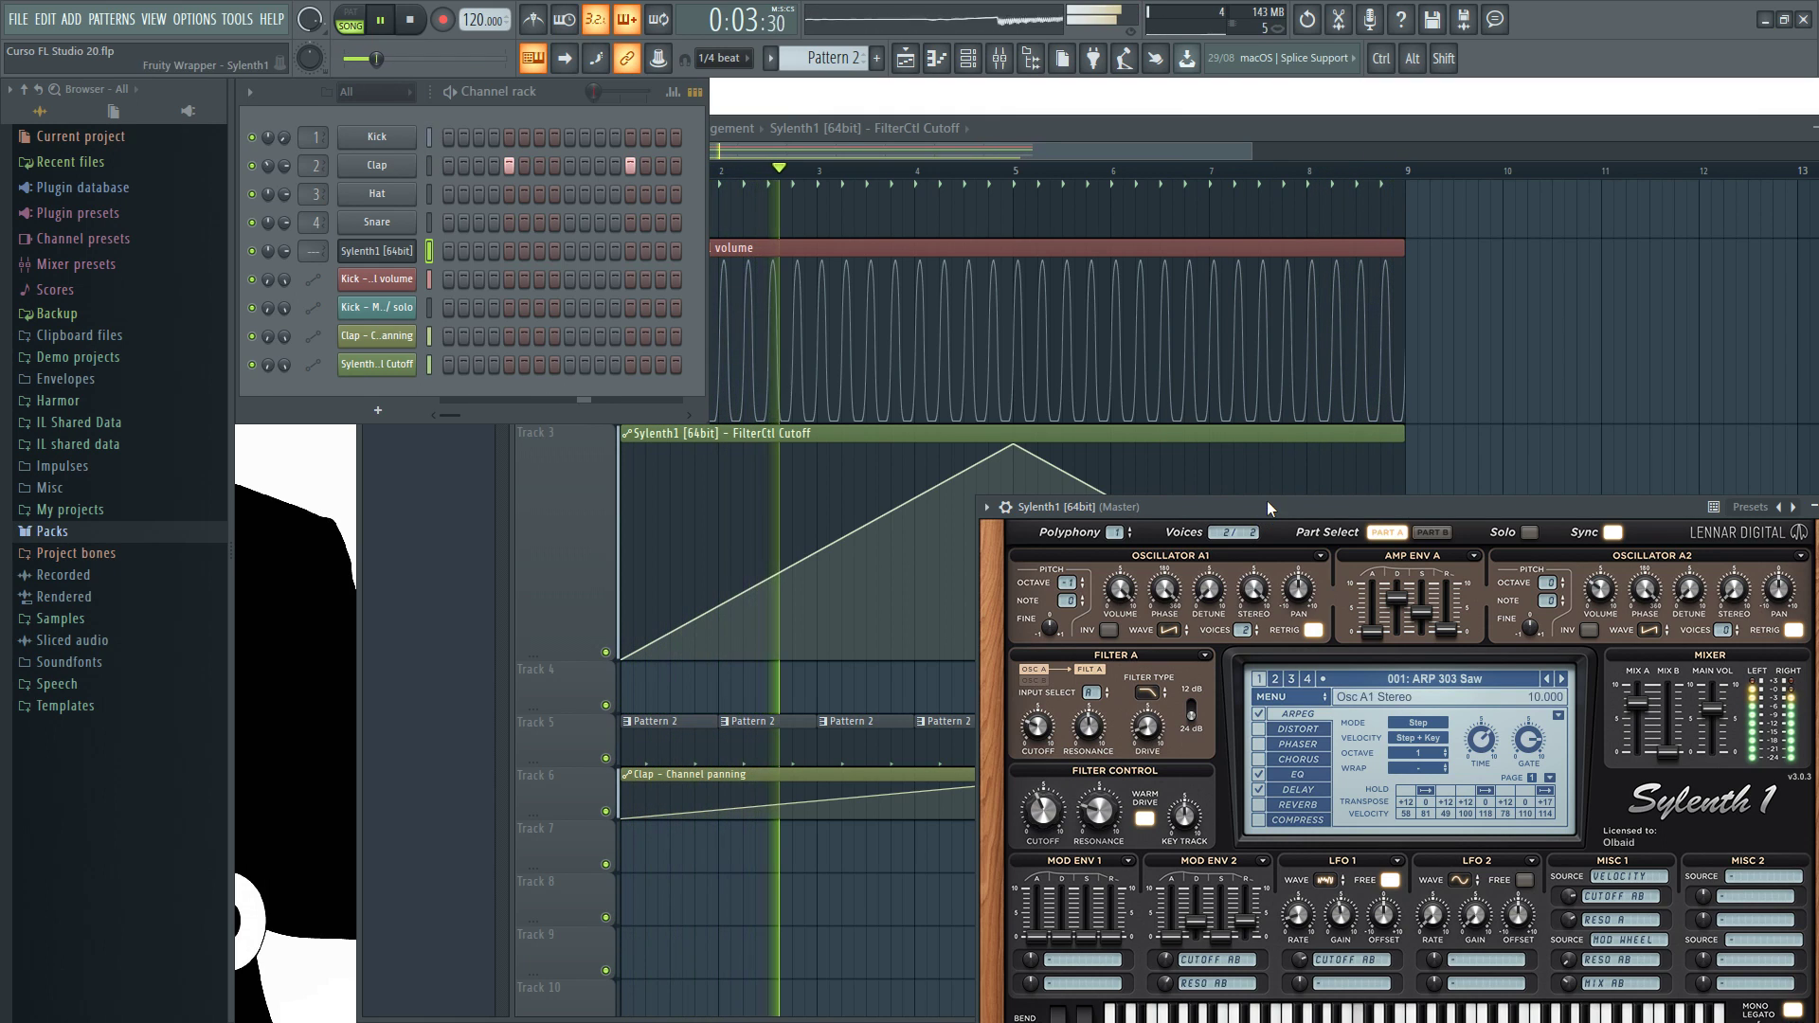
drag(1266, 502, 765, 268)
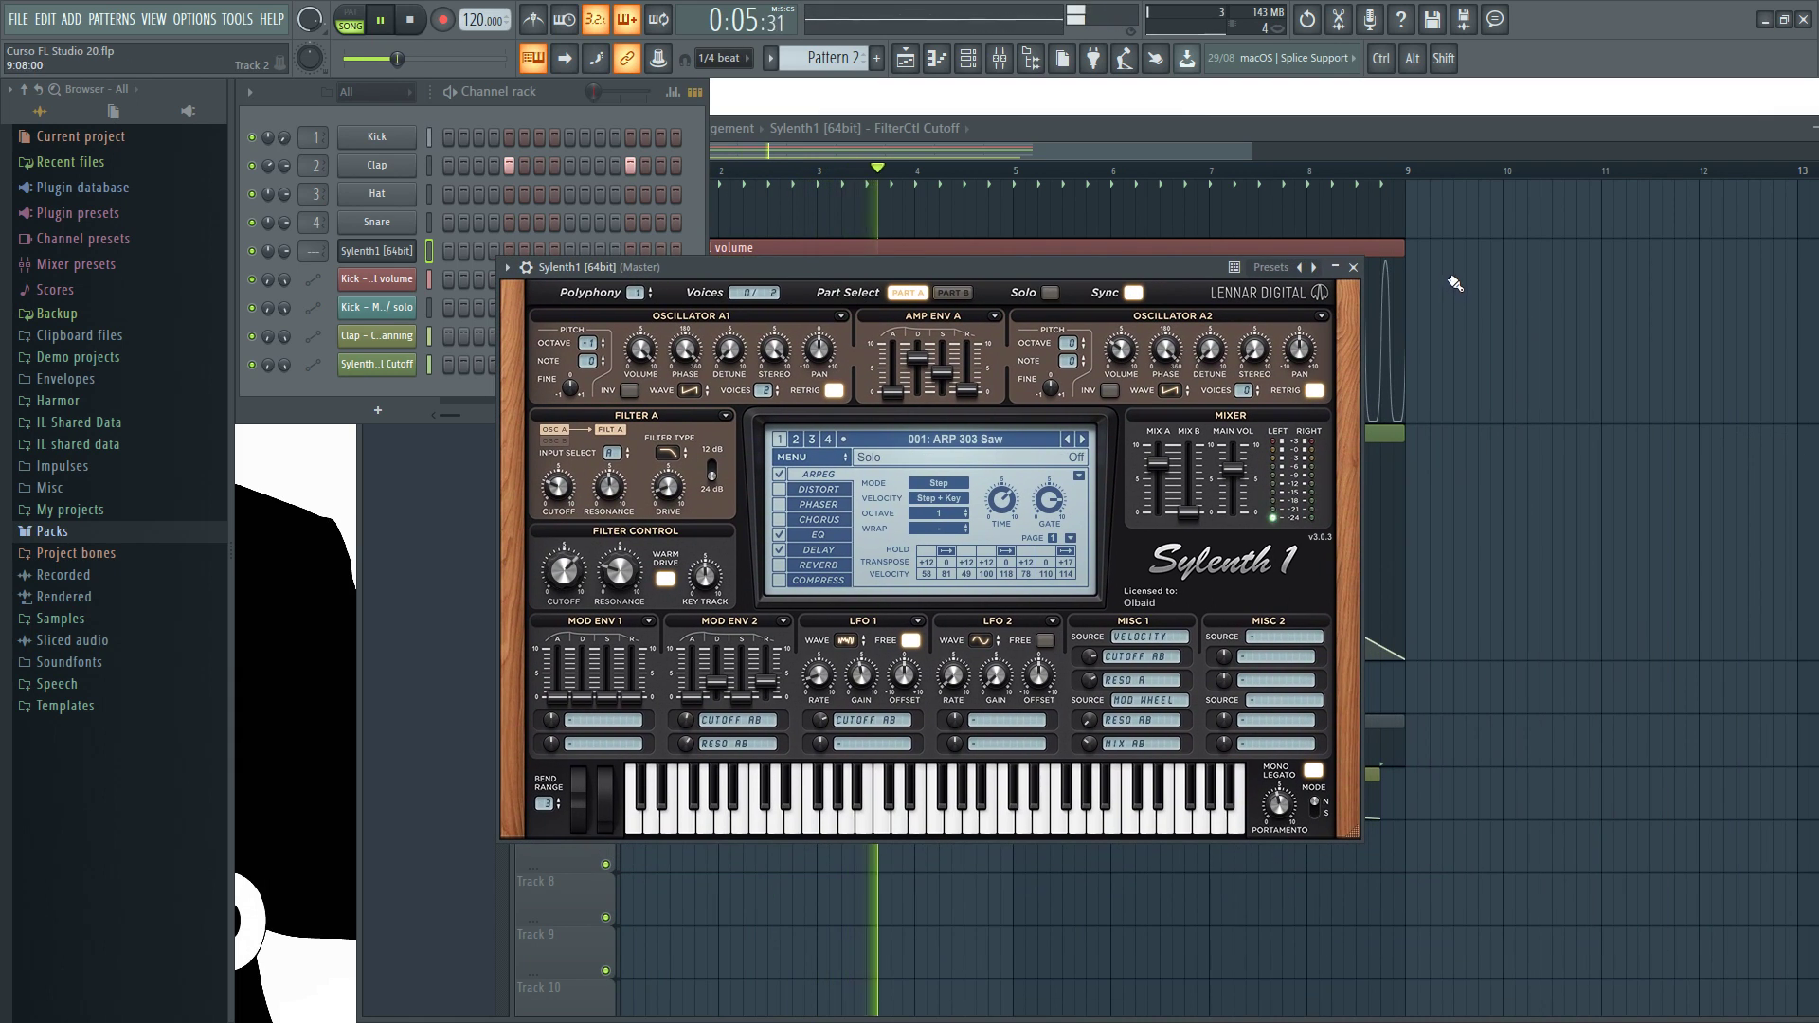
click(1356, 268)
key(space)
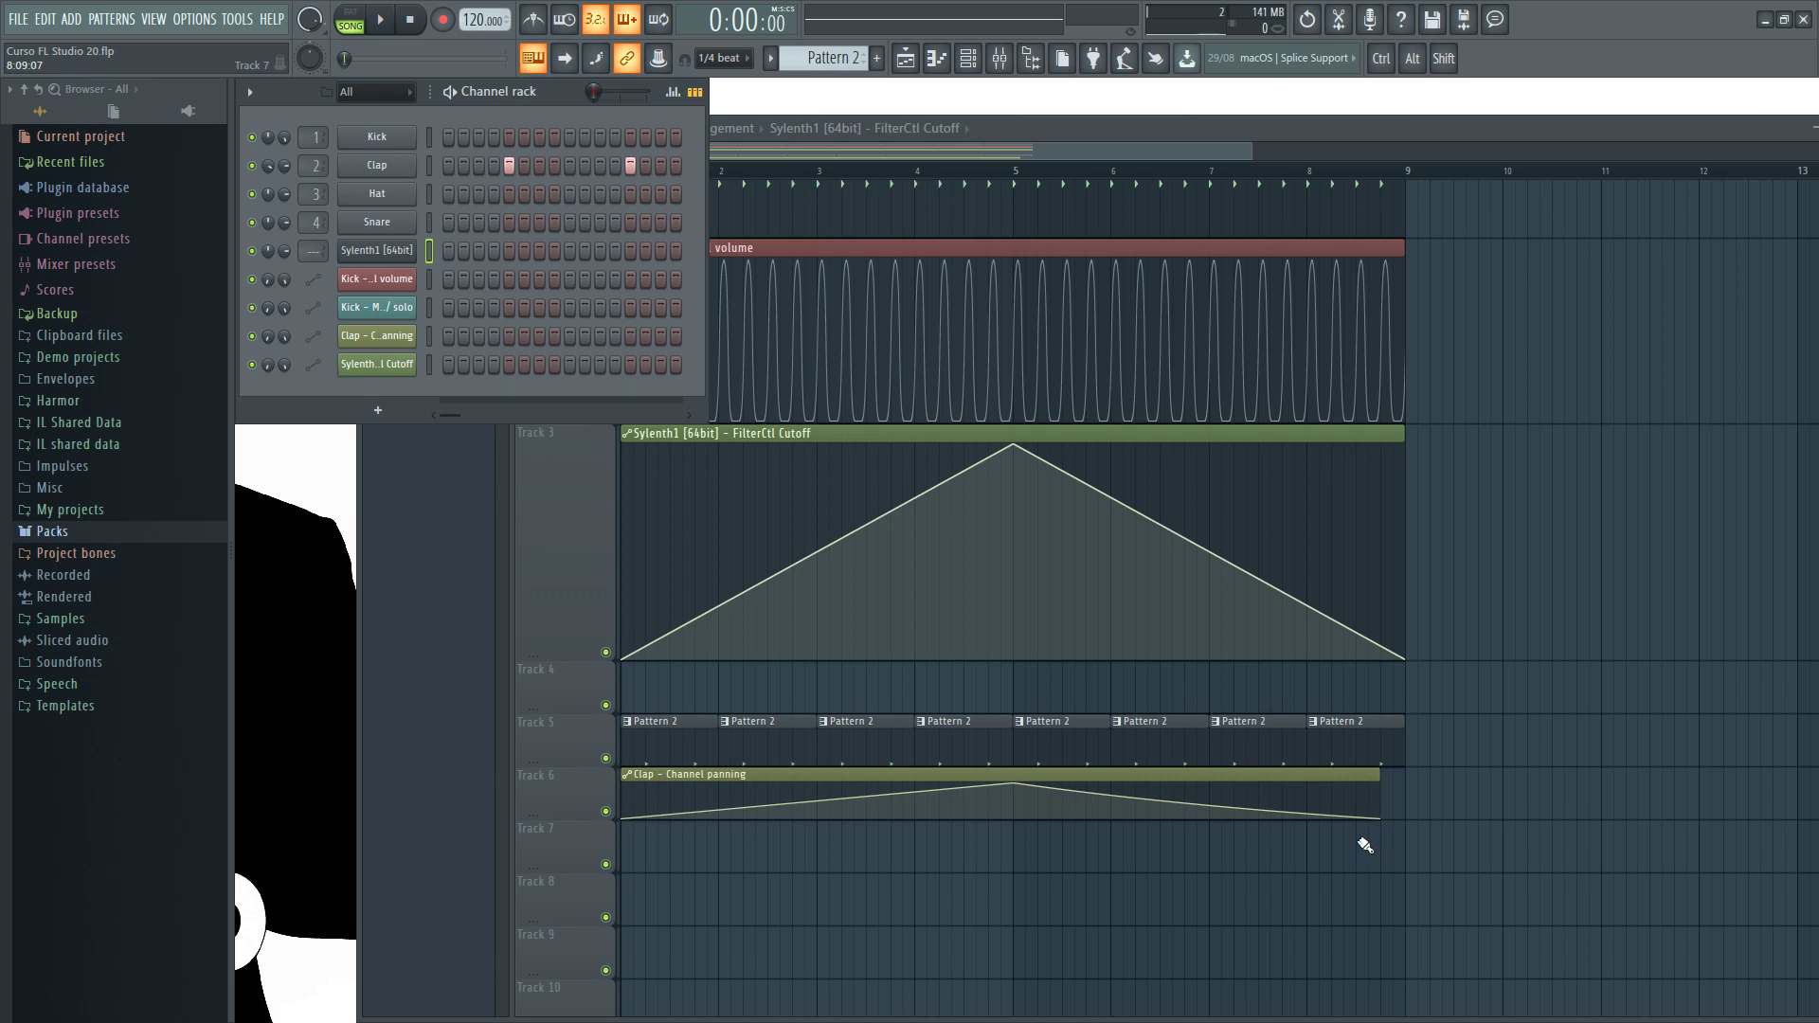
Extend the Clap panning clip's end point to bar 9, keeping it at the bottom
drag(1382, 815, 1406, 820)
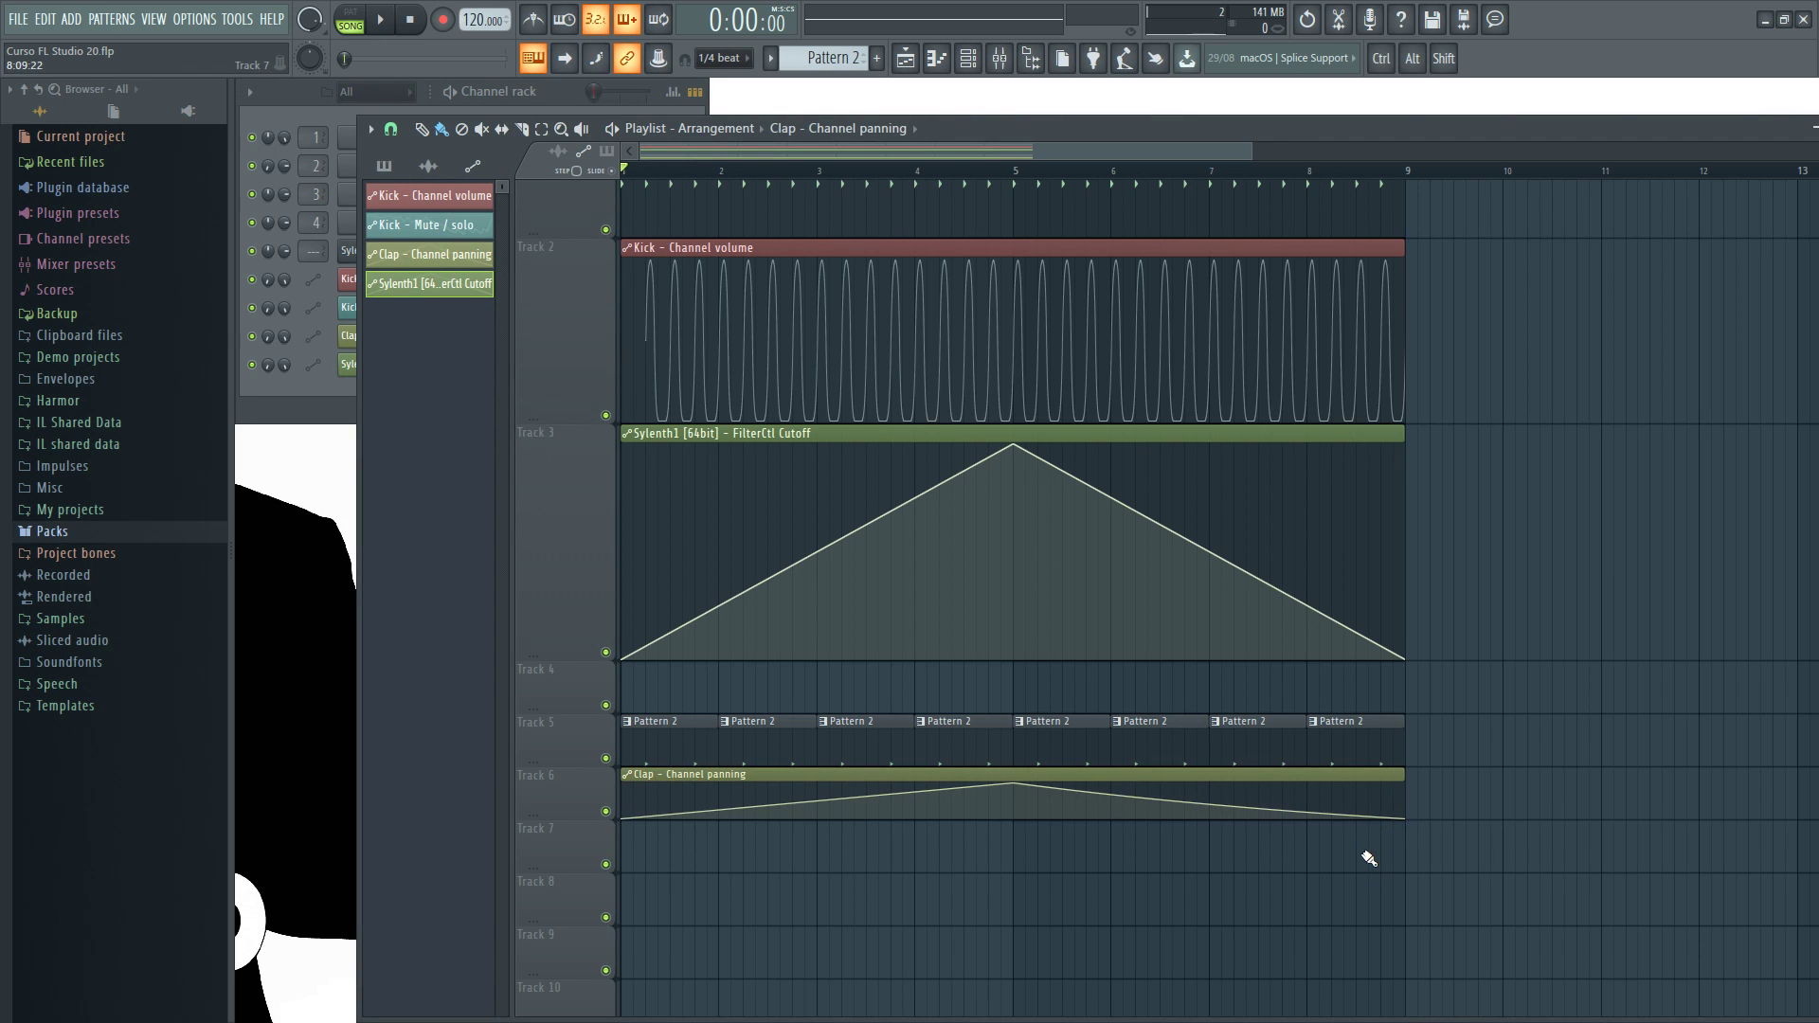